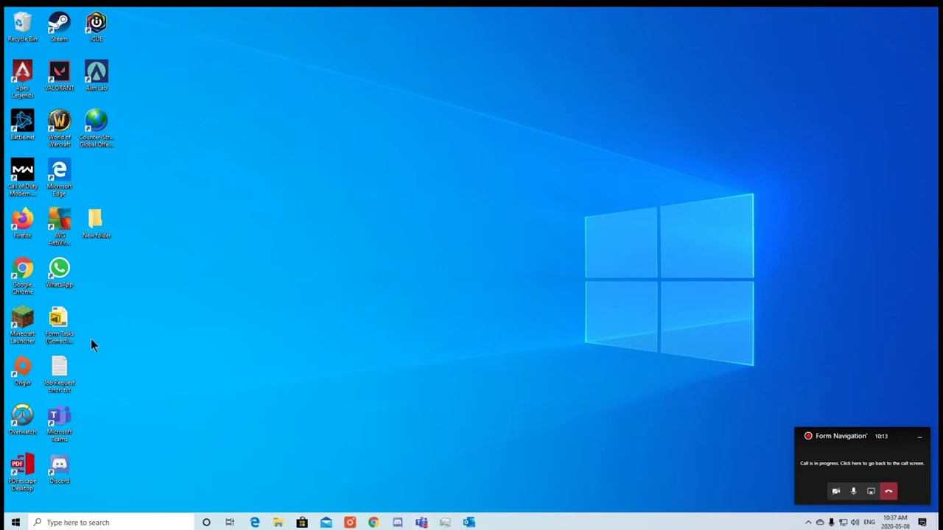
Launch Chrome and load the ITRAK CRM demo log-on page at itrak.ca/crmdemo.
{"action": "double_click", "coordinate": [14, 284]}
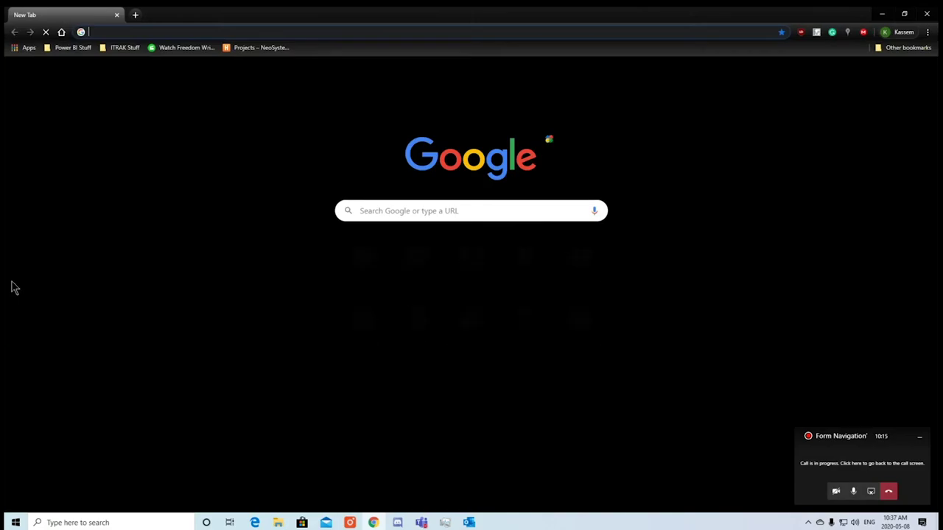
{"action": "left_click_drag", "start_coordinate": [831, 435], "coordinate": [928, 444]}
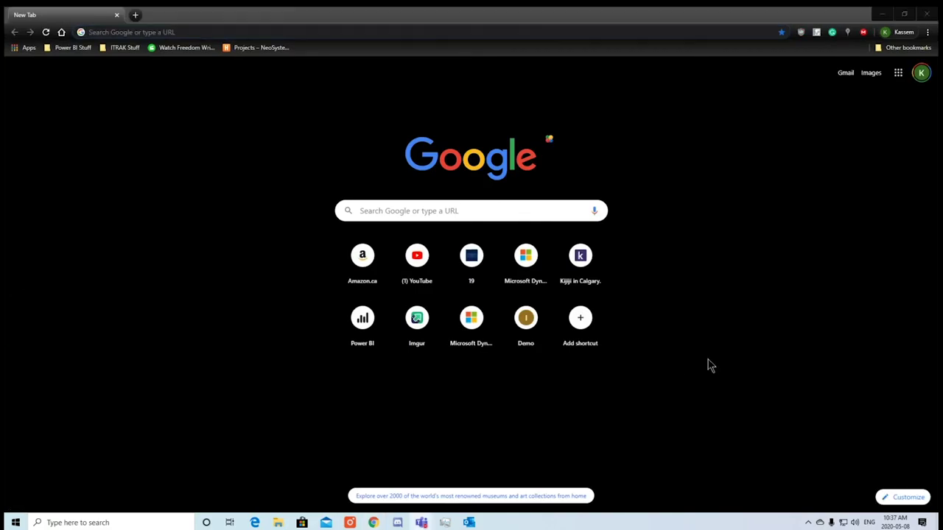
{"action": "left_click", "coordinate": [274, 32]}
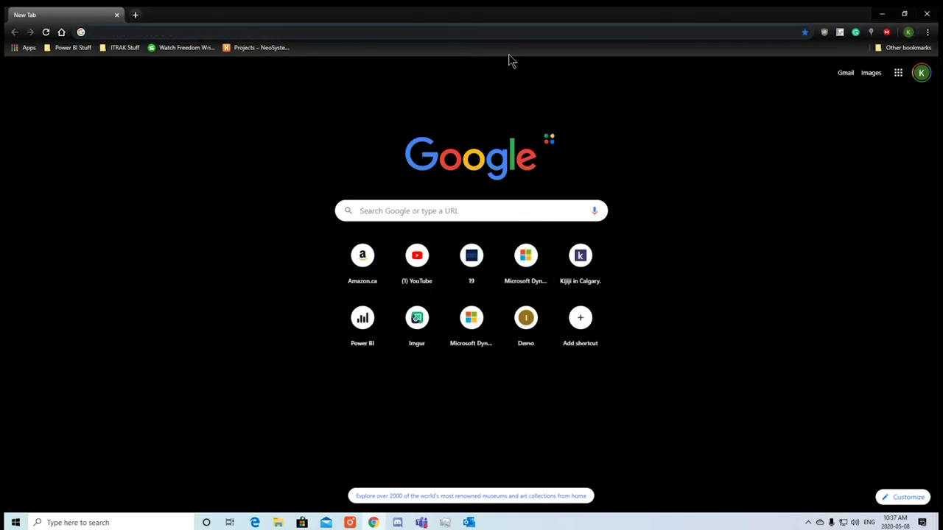
{"action": "type", "text": "itrak.ca"}
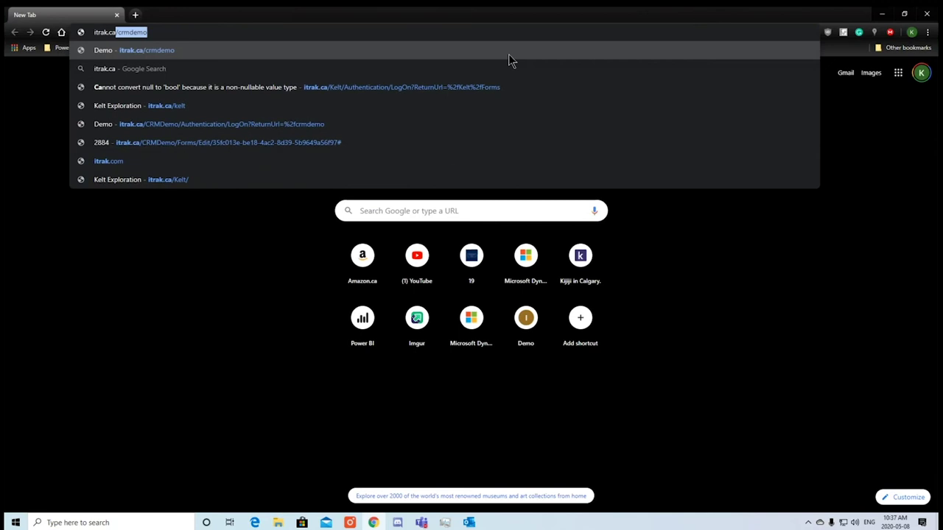
{"action": "key", "text": "Return"}
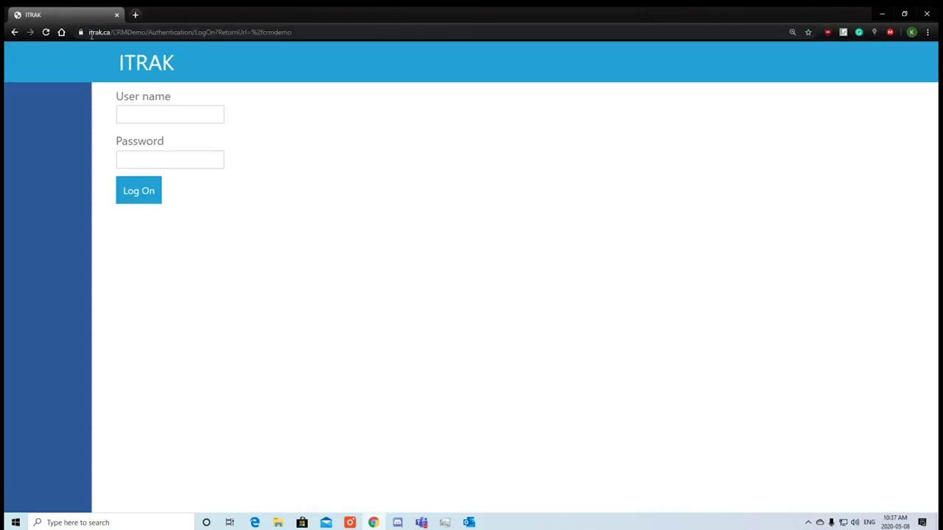
Switch the address to the itrakcovid19.azurewebsites.net ITRAK site.
{"action": "left_click_drag", "start_coordinate": [94, 33], "coordinate": [163, 32]}
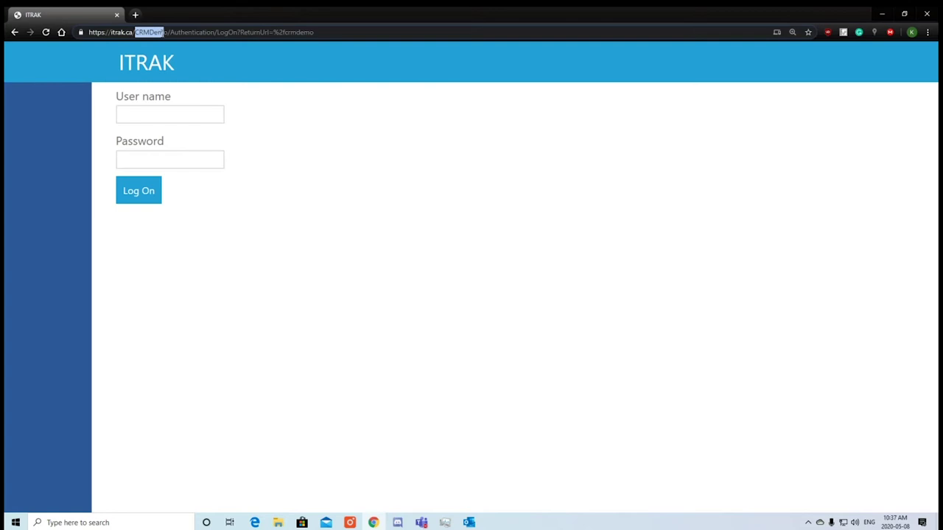
{"action": "triple_click", "coordinate": [166, 33]}
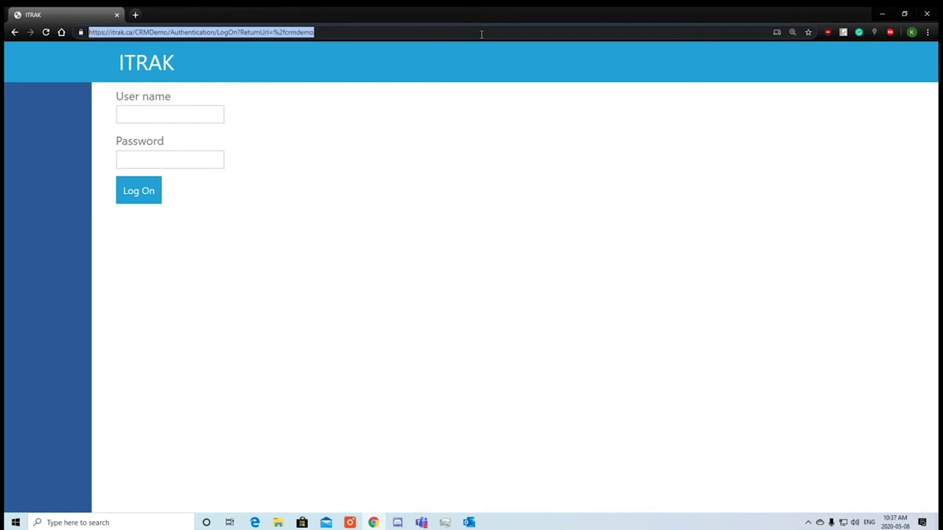
{"action": "type", "text": "r"}
{"action": "key", "text": "BackSpace"}
{"action": "type", "text": "it"}
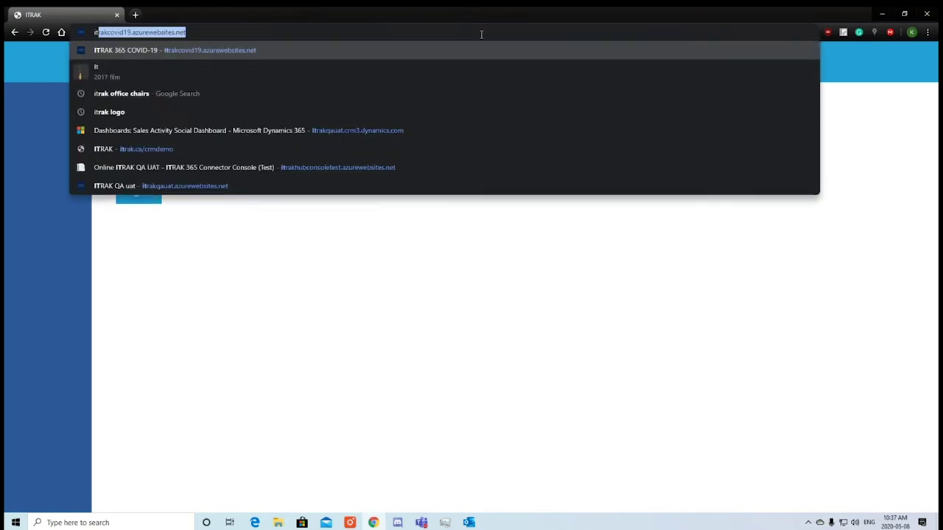
{"action": "type", "text": "rak"}
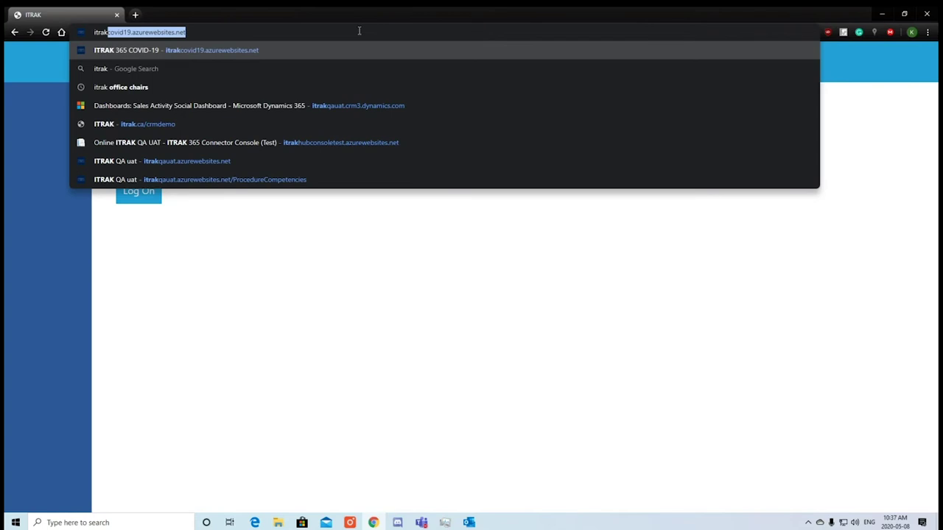
{"action": "key", "text": "Return"}
Log on with the saved user name and the account password.
{"action": "left_click", "coordinate": [198, 154]}
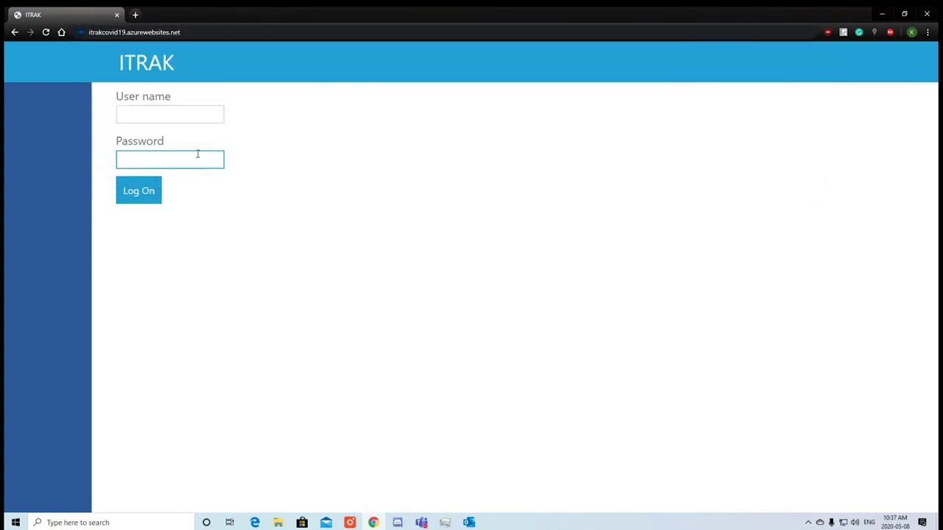
{"action": "left_click", "coordinate": [213, 114]}
{"action": "key", "text": "Down"}
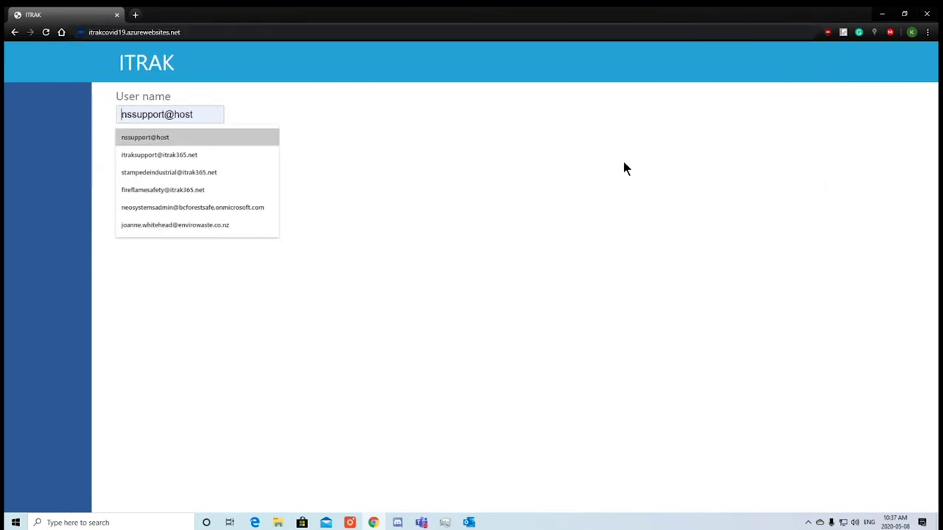
{"action": "key", "text": "Return"}
{"action": "left_click", "coordinate": [195, 151]}
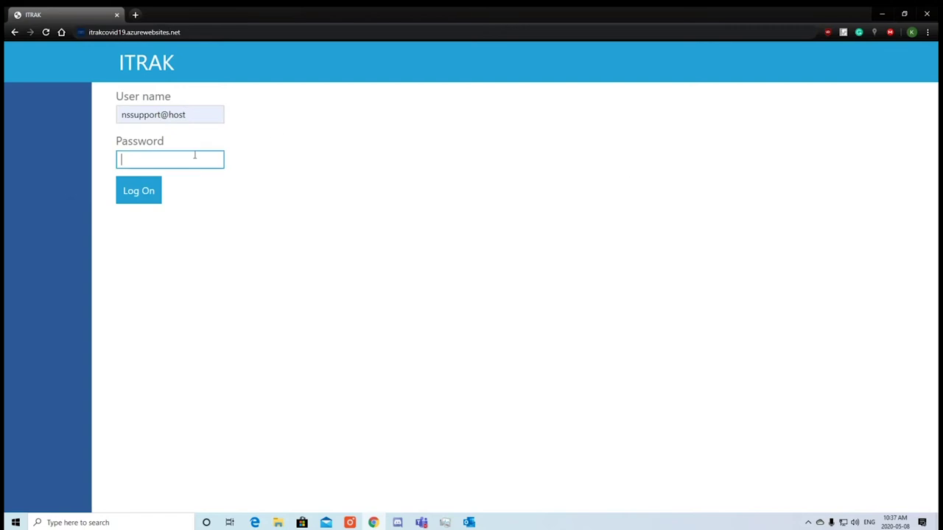
{"action": "type", "text": "•••"}
{"action": "key", "text": "BackSpace"}
{"action": "key", "text": "BackSpace"}
{"action": "key", "text": "BackSpace"}
{"action": "type", "text": "••••••••"}
{"action": "left_click", "coordinate": [79, 89]}
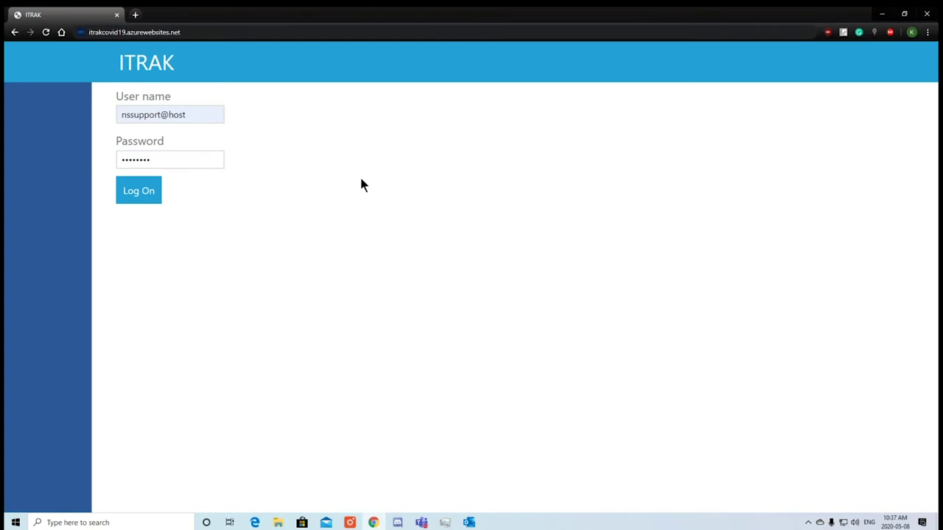
{"action": "left_click", "coordinate": [131, 193]}
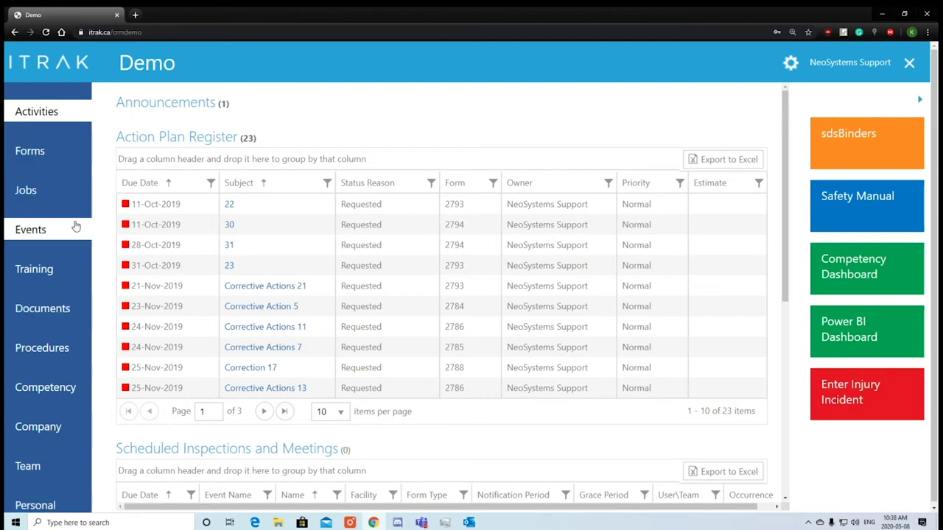
Open Forms from the Demo dashboard's left navigation.
{"action": "left_click", "coordinate": [66, 162]}
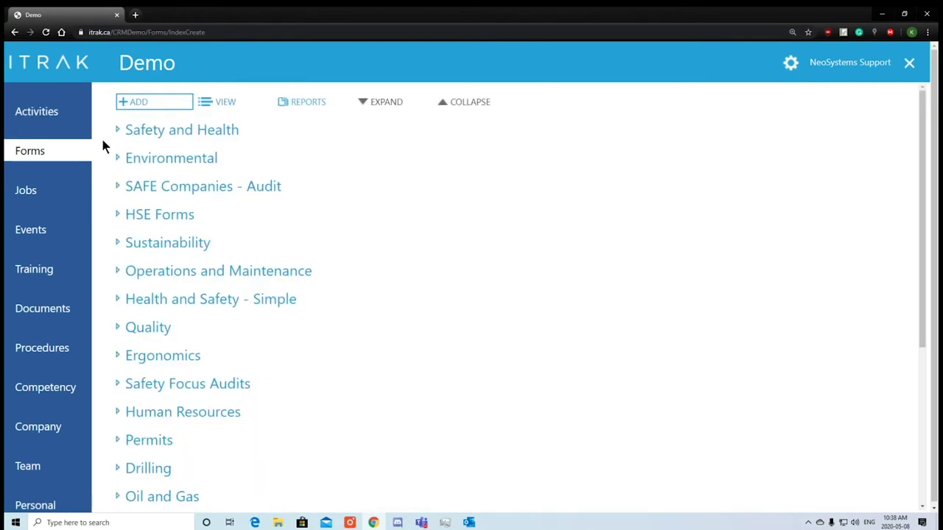
Browse the form categories by expanding and collapsing Safety and Health, Sustainability, and all categories.
{"action": "left_click", "coordinate": [118, 128]}
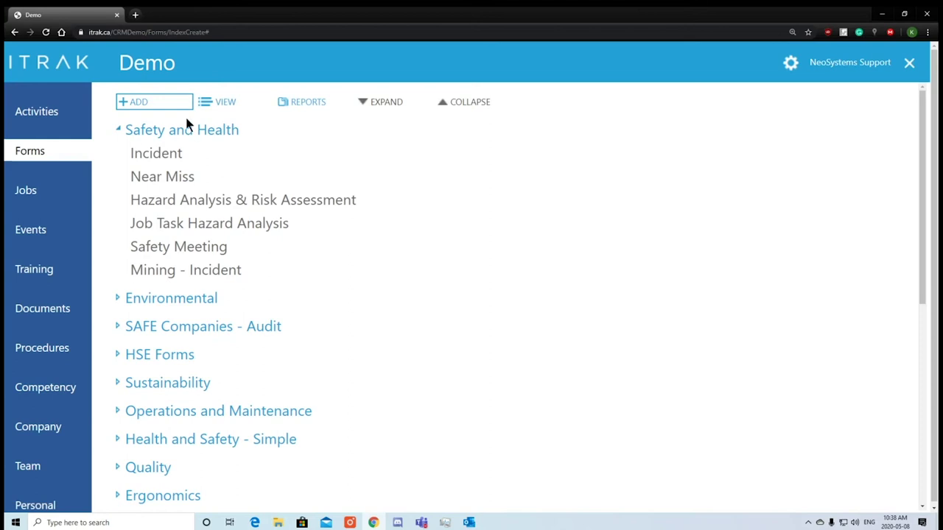
{"action": "left_click", "coordinate": [170, 131]}
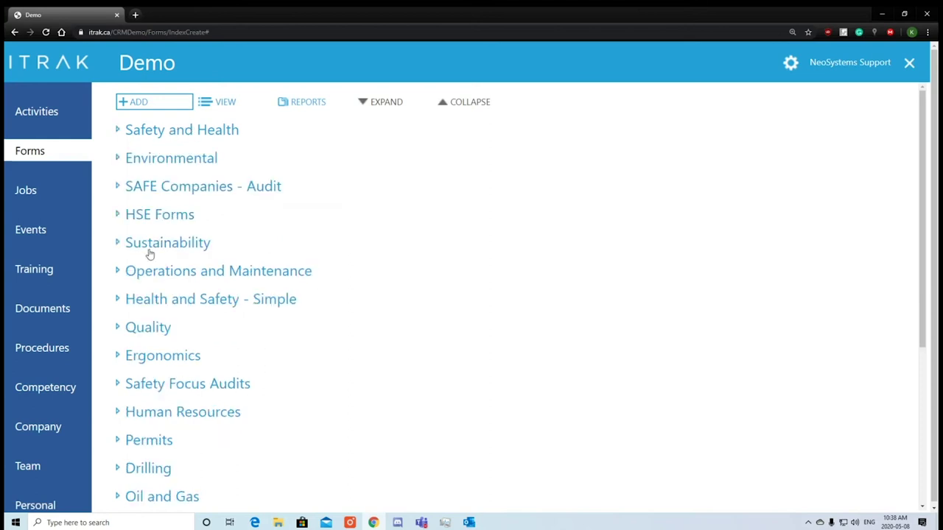
{"action": "left_click", "coordinate": [149, 253]}
{"action": "left_click", "coordinate": [148, 253]}
{"action": "left_click", "coordinate": [375, 104]}
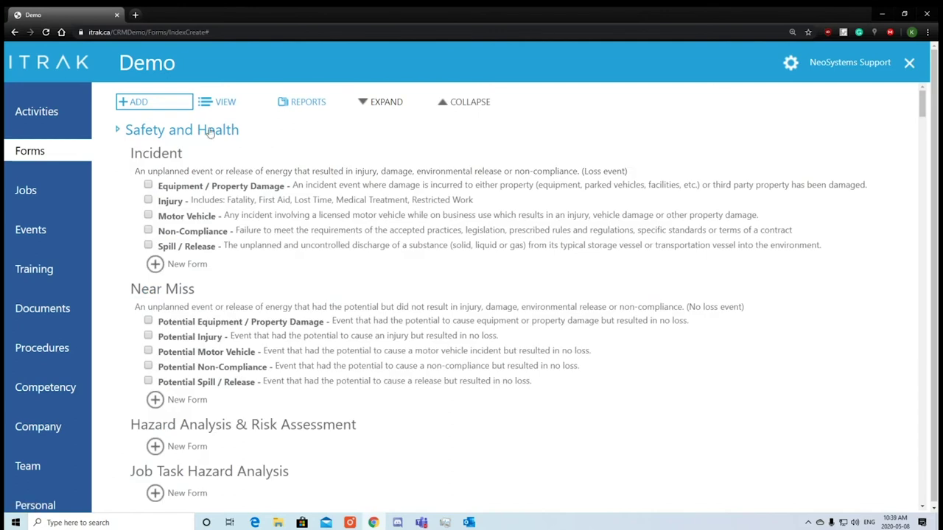
{"action": "scroll", "coordinate": [157, 168], "scroll_direction": "down", "scroll_amount": 2}
{"action": "scroll", "coordinate": [116, 394], "scroll_direction": "down", "scroll_amount": 1}
{"action": "scroll", "coordinate": [377, 352], "scroll_direction": "up", "scroll_amount": 2}
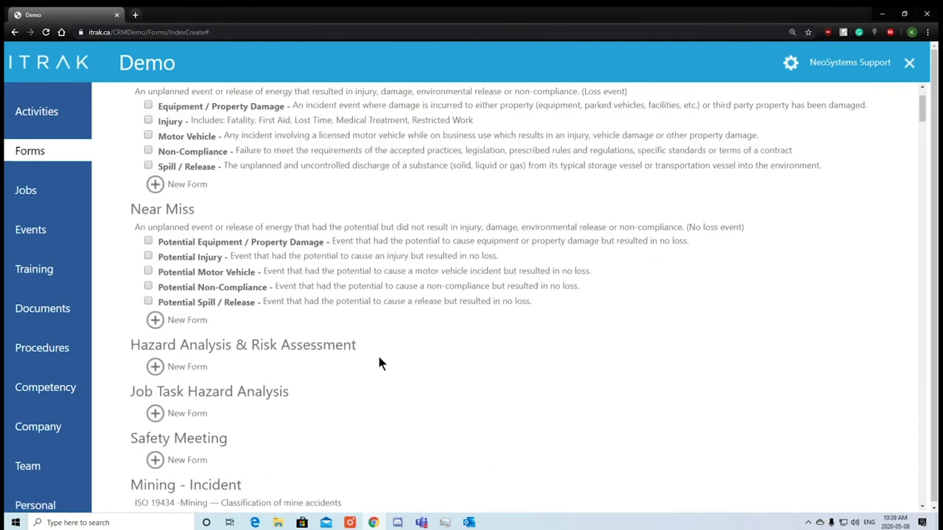
{"action": "left_click", "coordinate": [460, 103]}
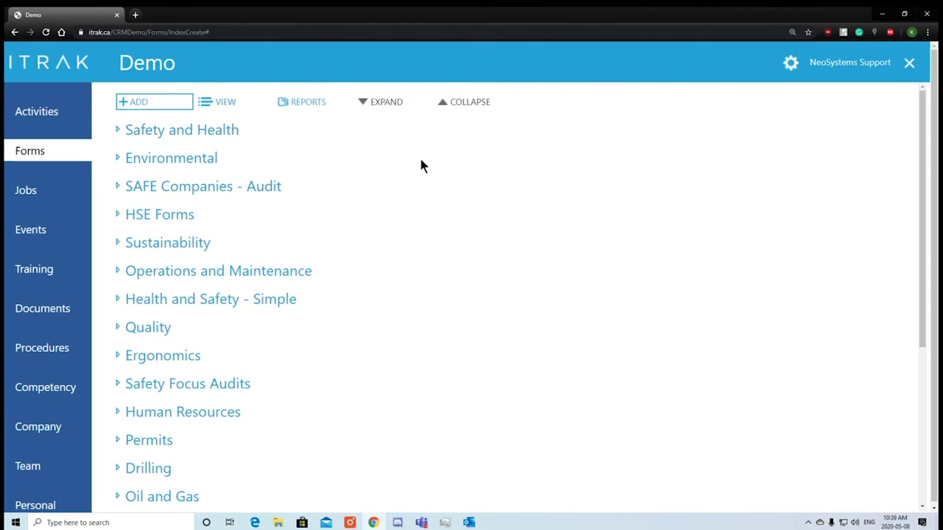
Try creating an Incident form with no classification and dismiss the missing-classification alert.
{"action": "left_click", "coordinate": [139, 133]}
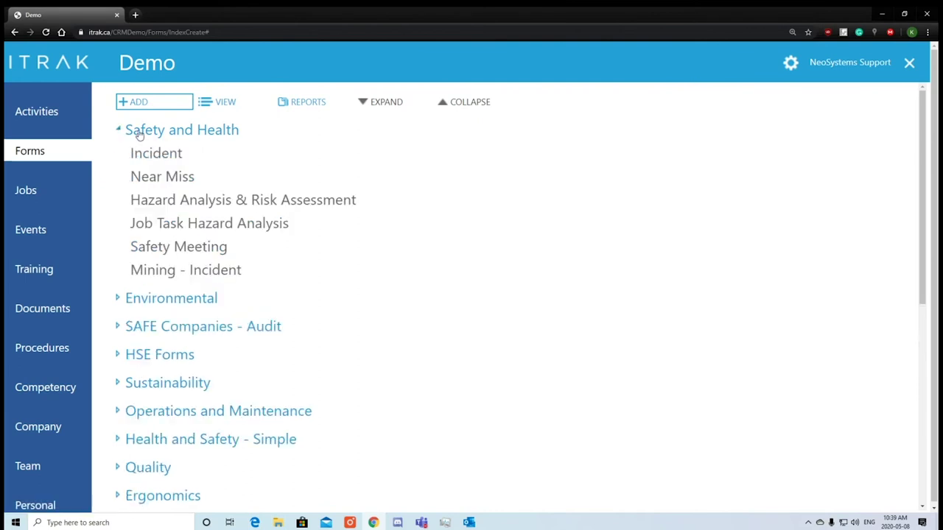
{"action": "left_click", "coordinate": [145, 160]}
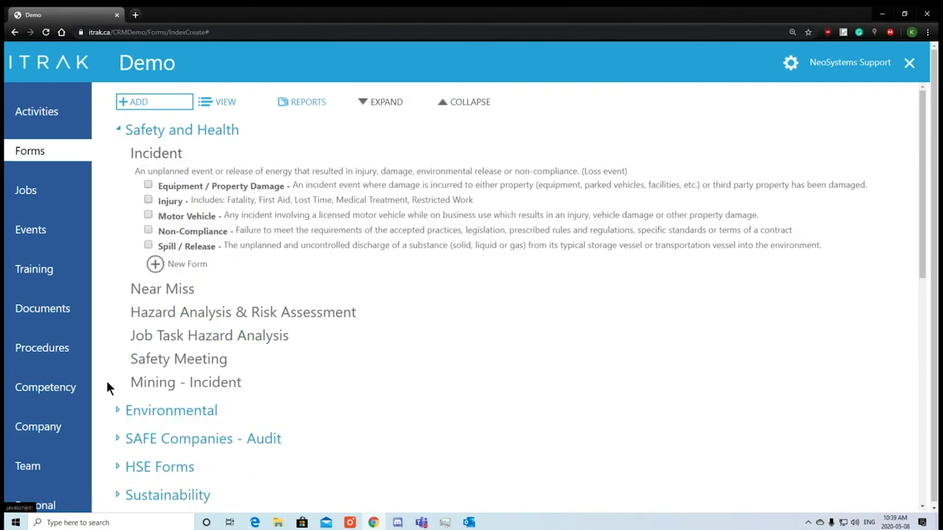
{"action": "left_click", "coordinate": [169, 201]}
{"action": "left_click", "coordinate": [184, 198]}
{"action": "left_click", "coordinate": [171, 265]}
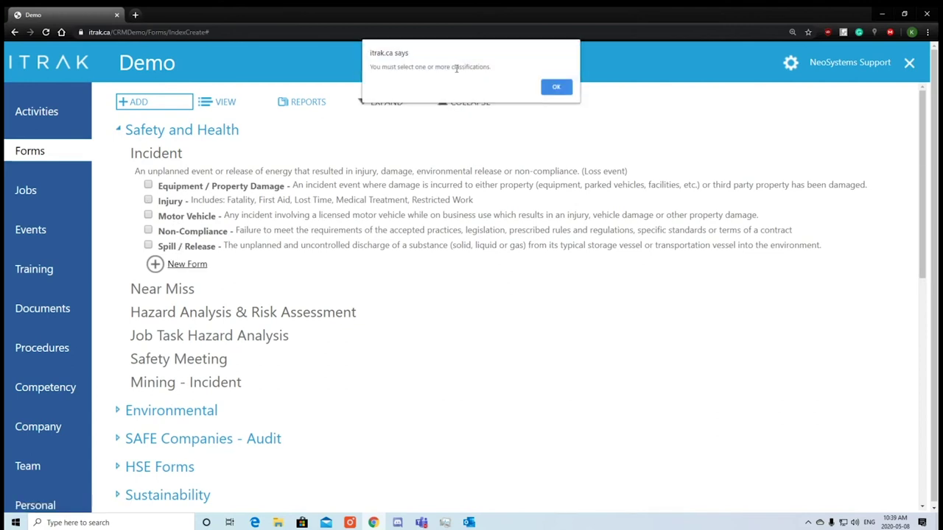
{"action": "left_click_drag", "start_coordinate": [492, 66], "coordinate": [368, 66]}
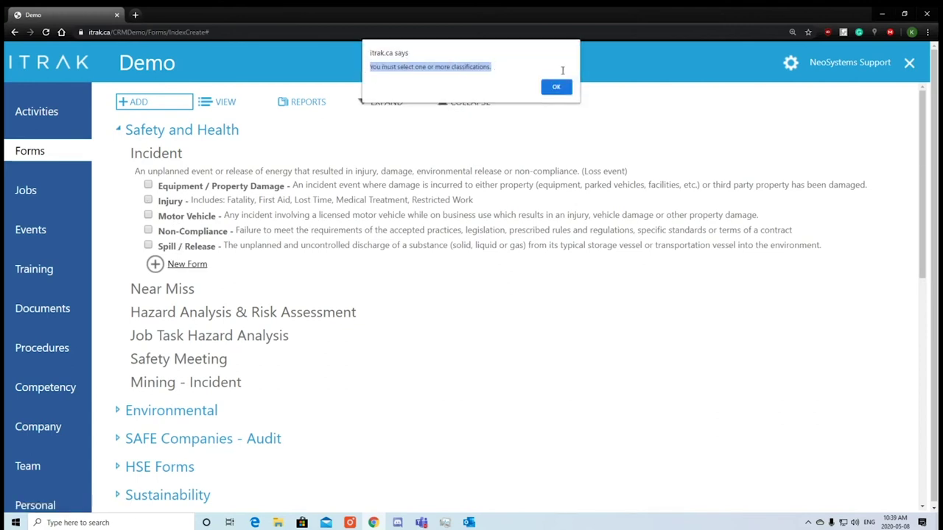
{"action": "left_click", "coordinate": [558, 88]}
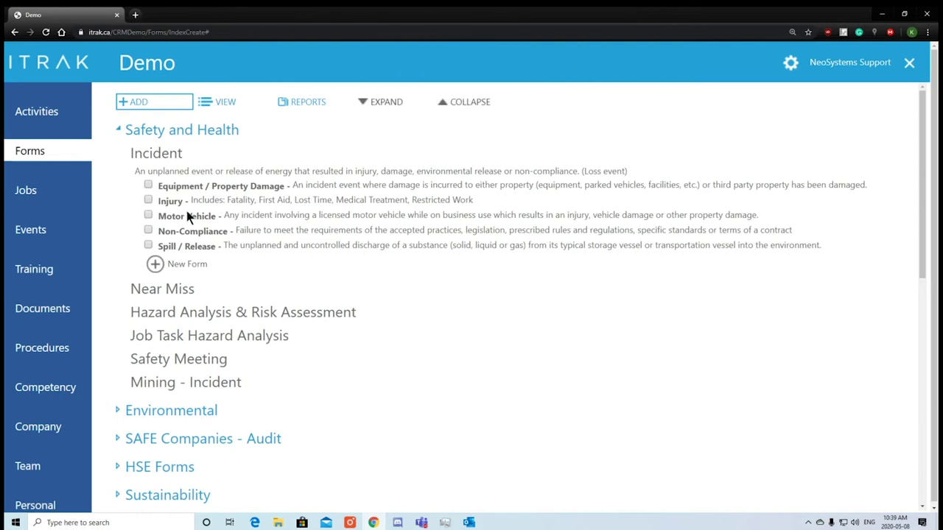
Close a stray Safety Meeting form, then create a new Incident form ticked as Injury.
{"action": "left_click", "coordinate": [163, 202]}
{"action": "left_click", "coordinate": [164, 385]}
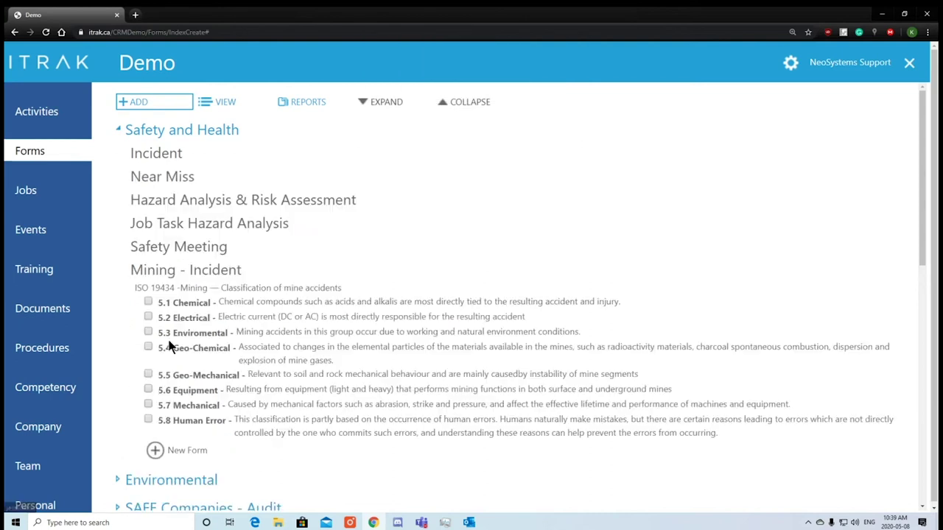
{"action": "left_click", "coordinate": [177, 248]}
{"action": "left_click", "coordinate": [67, 15]}
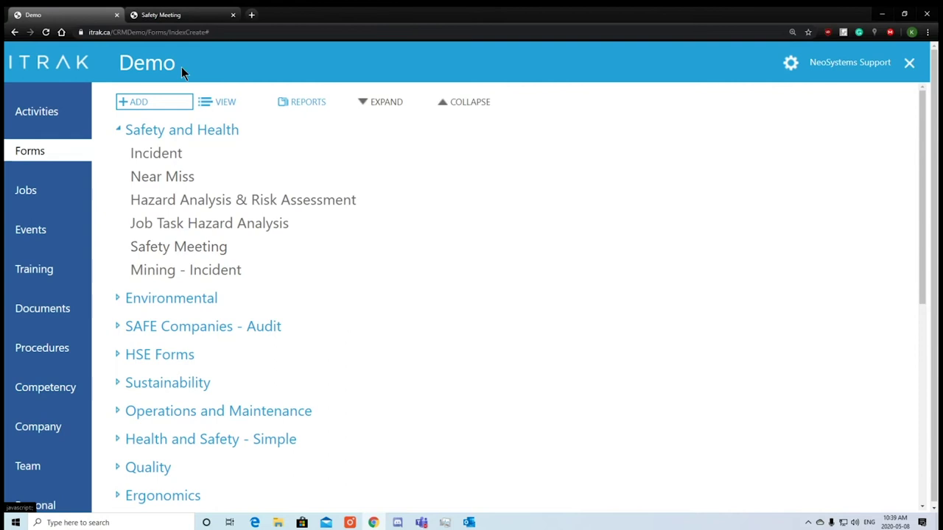
{"action": "left_click", "coordinate": [185, 14]}
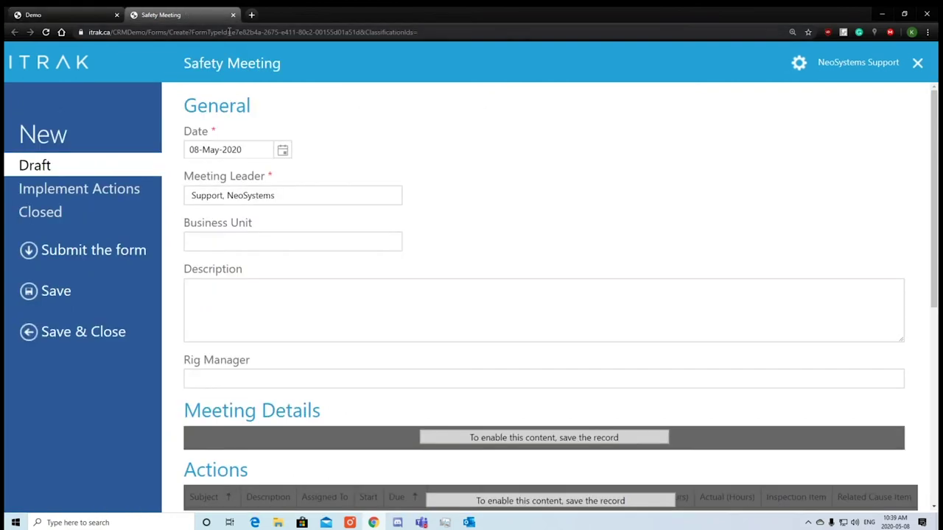
{"action": "left_click", "coordinate": [233, 15]}
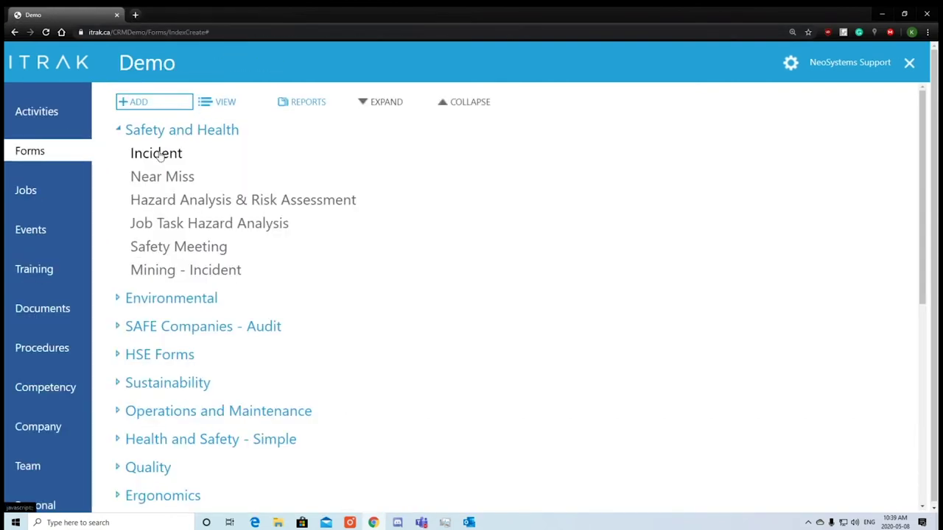
{"action": "left_click", "coordinate": [159, 154]}
{"action": "left_click", "coordinate": [149, 198]}
{"action": "left_click", "coordinate": [161, 268]}
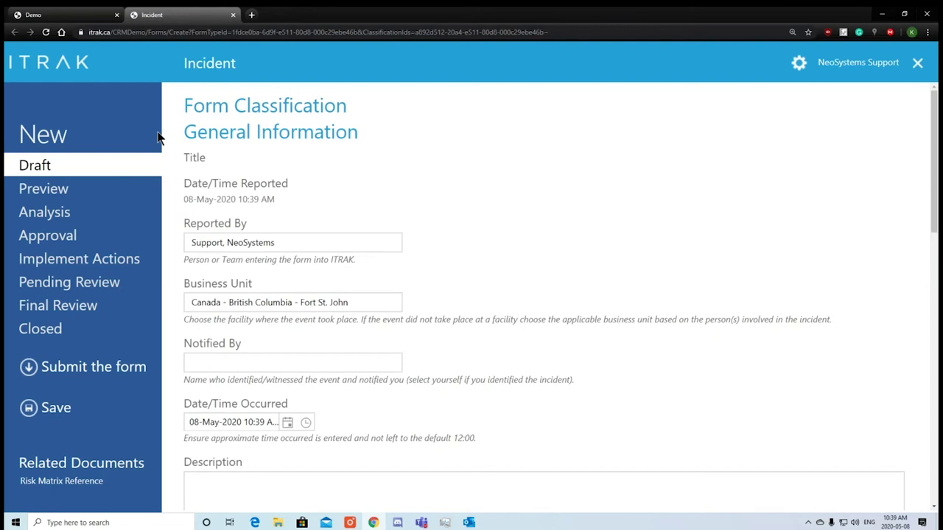
Review the new Incident form's classification and General Information fields.
{"action": "left_click_drag", "start_coordinate": [89, 338], "coordinate": [29, 264]}
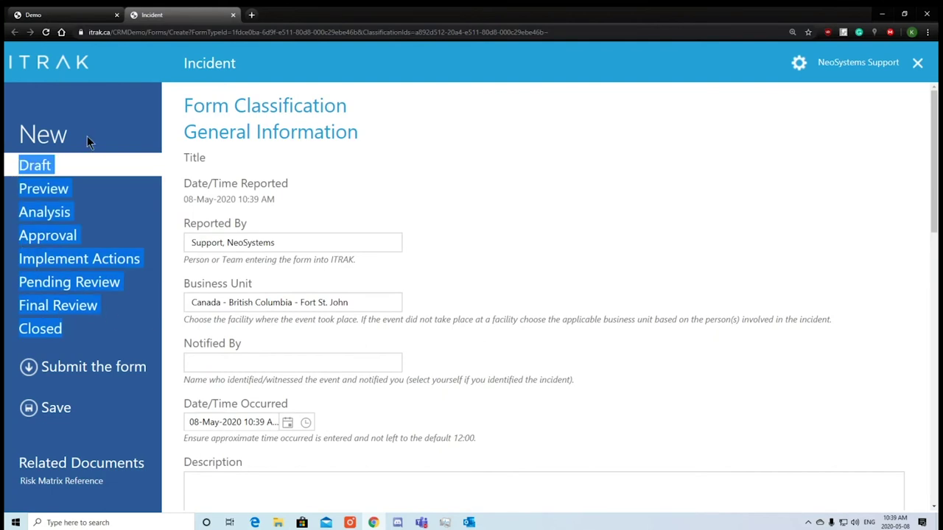
{"action": "left_click_drag", "start_coordinate": [177, 104], "coordinate": [377, 129]}
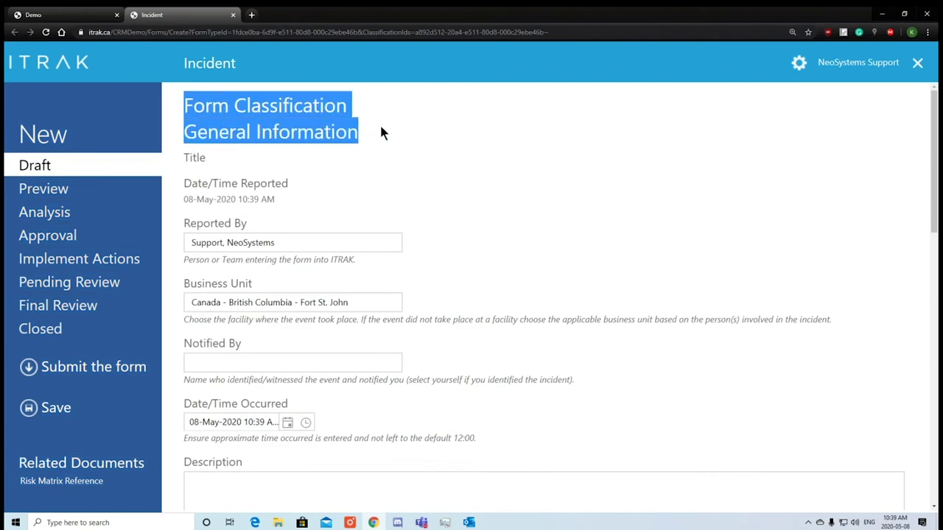
{"action": "left_click", "coordinate": [379, 122]}
{"action": "left_click_drag", "start_coordinate": [309, 183], "coordinate": [188, 187]}
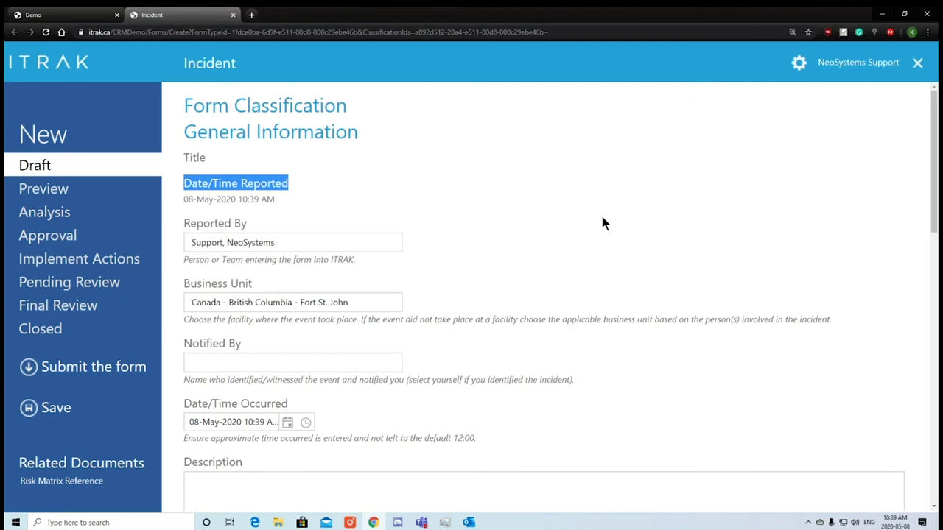
{"action": "left_click_drag", "start_coordinate": [274, 194], "coordinate": [204, 244]}
{"action": "left_click", "coordinate": [178, 291]}
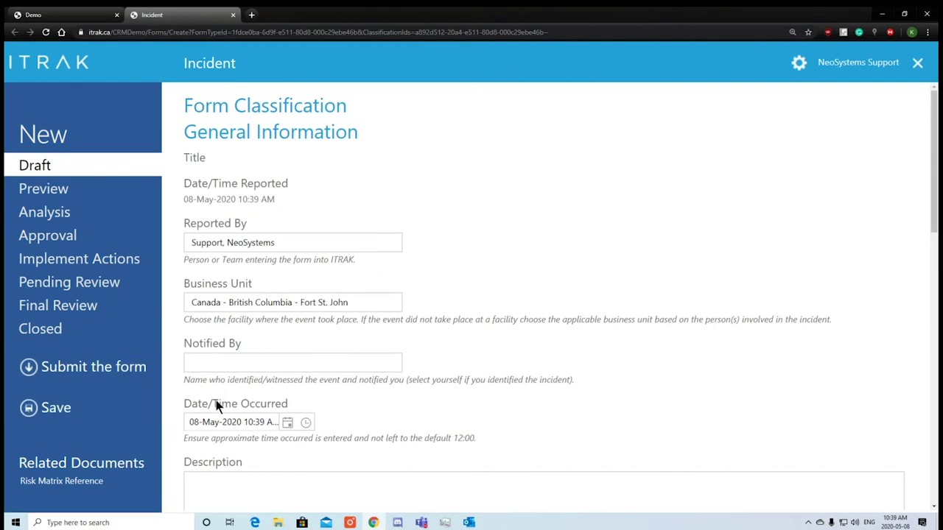
Submit the Incident form as number 2885 and acknowledge the confirmation.
{"action": "left_click", "coordinate": [96, 373]}
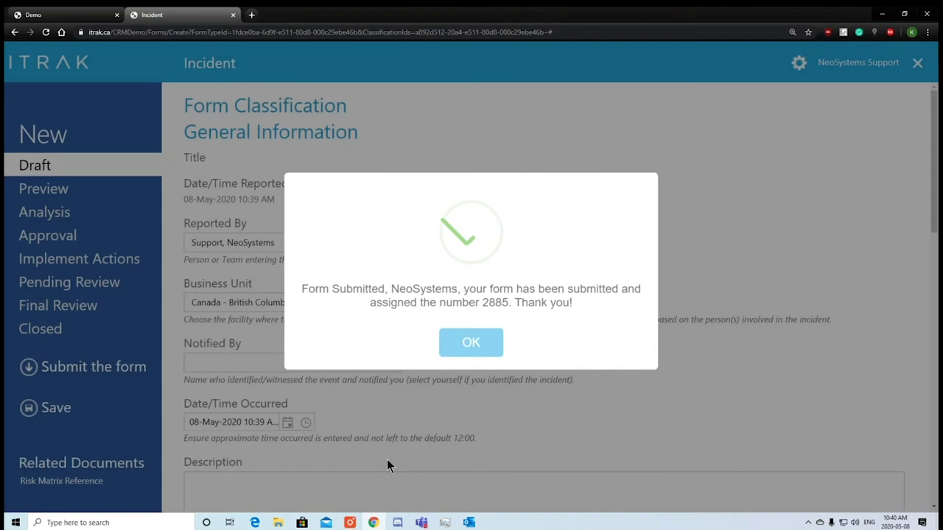
{"action": "left_click_drag", "start_coordinate": [312, 289], "coordinate": [641, 297]}
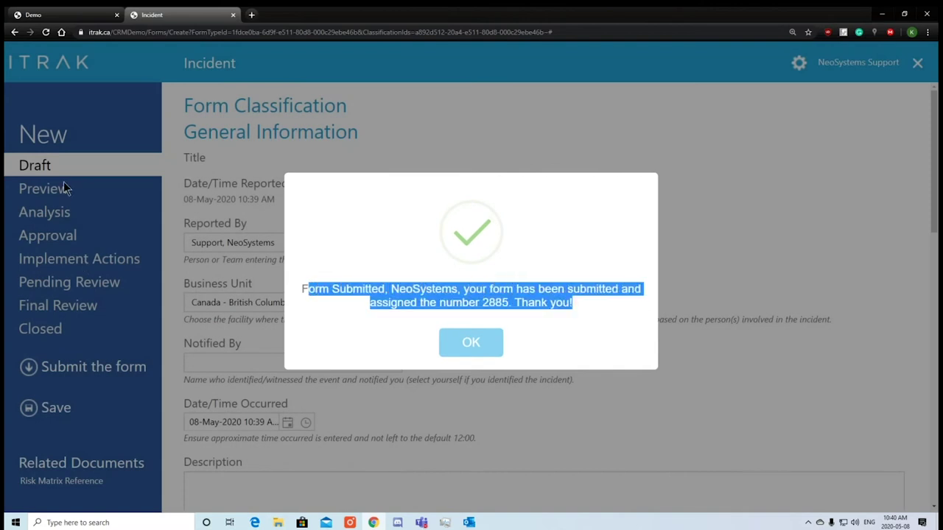
{"action": "left_click", "coordinate": [472, 344]}
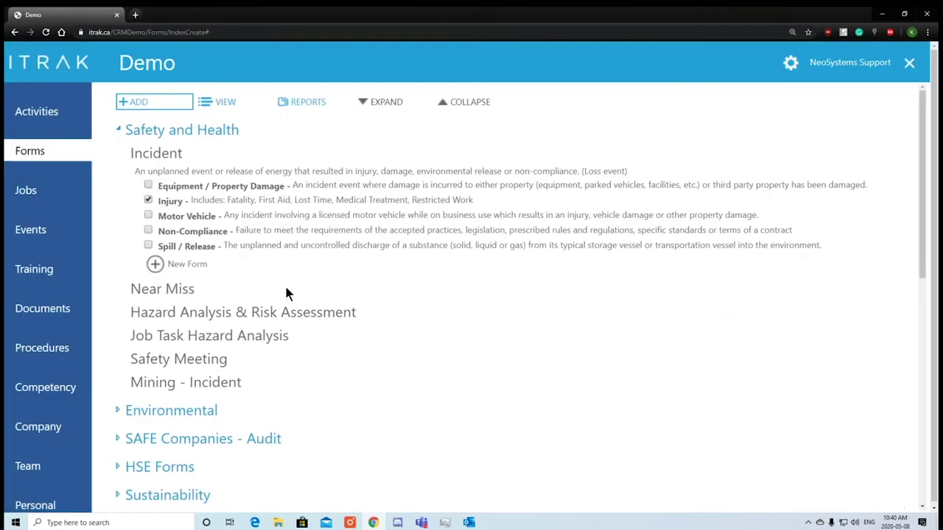
Start a Potential Injury Near Miss form and attempt submitting it empty, dismissing the errors.
{"action": "left_click", "coordinate": [177, 295]}
{"action": "left_click", "coordinate": [189, 223]}
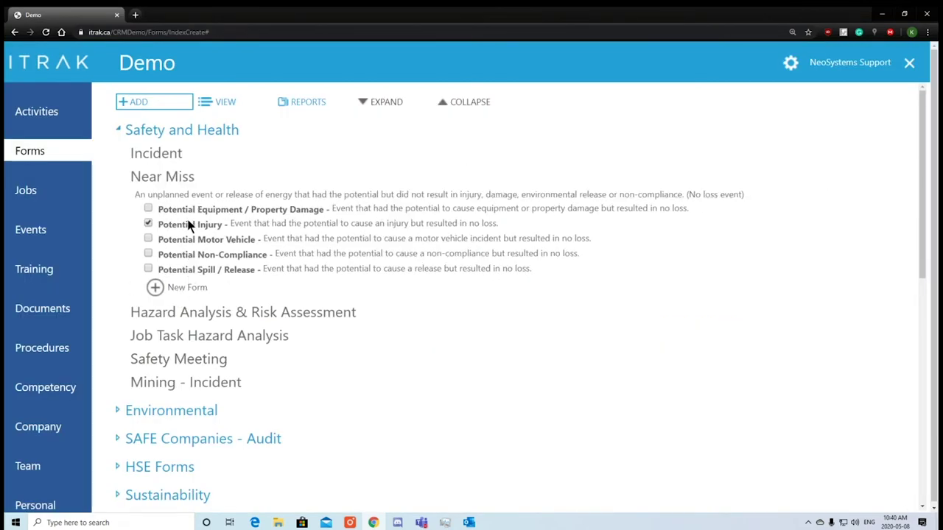
{"action": "left_click", "coordinate": [173, 288]}
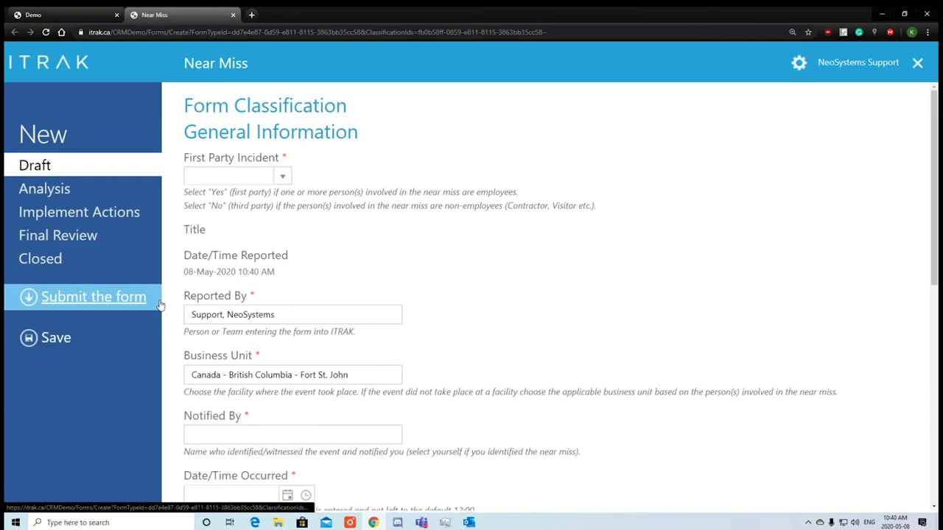
{"action": "left_click", "coordinate": [103, 309]}
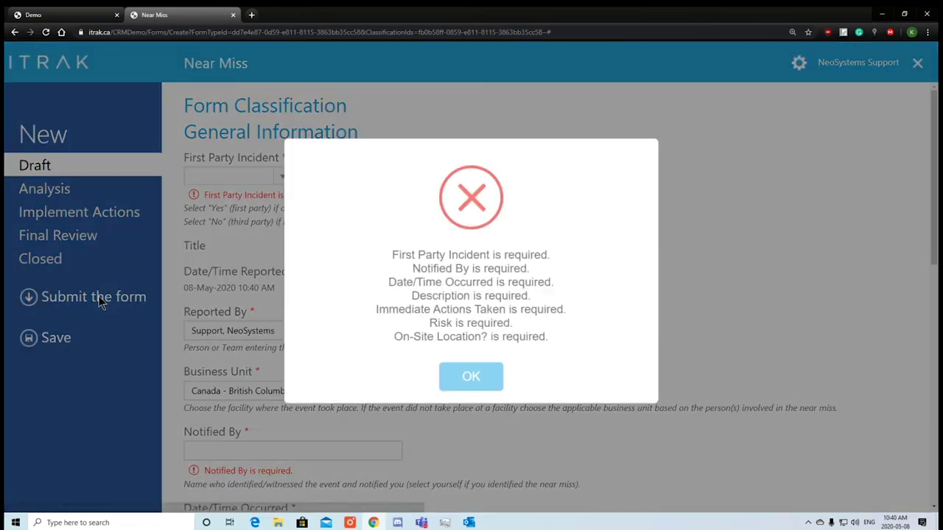
{"action": "left_click_drag", "start_coordinate": [404, 255], "coordinate": [563, 335]}
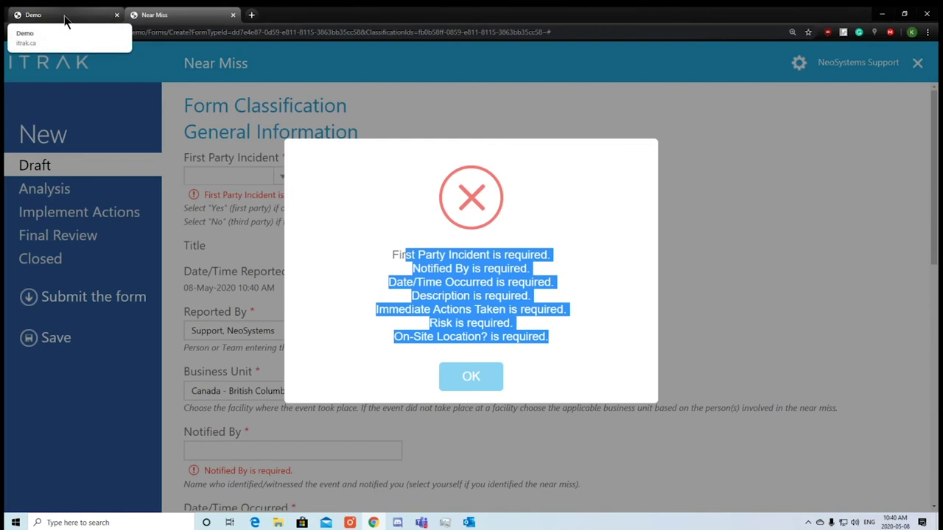
{"action": "left_click", "coordinate": [467, 376]}
Review the Business Unit and Notified By required markers, then close the Near Miss draft.
{"action": "double_click", "coordinate": [256, 372]}
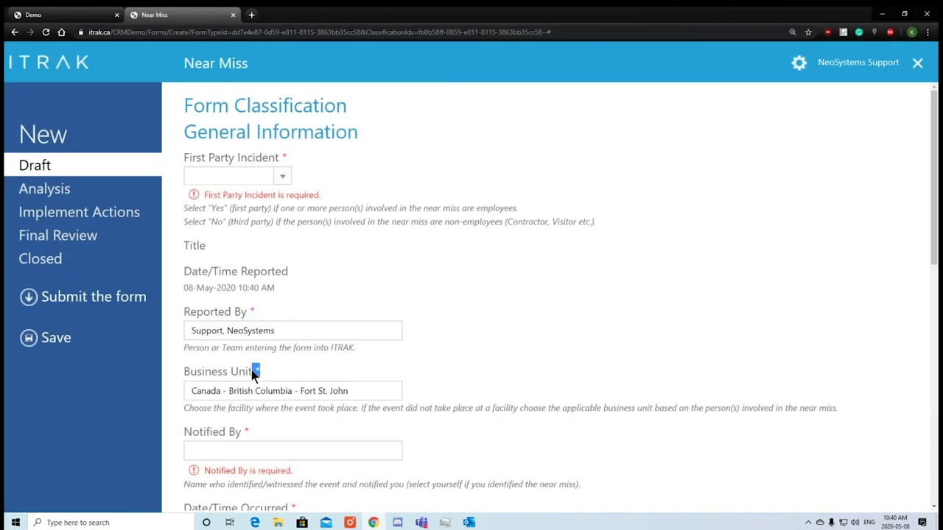
{"action": "left_click_drag", "start_coordinate": [247, 433], "coordinate": [273, 461]}
{"action": "left_click", "coordinate": [290, 475]}
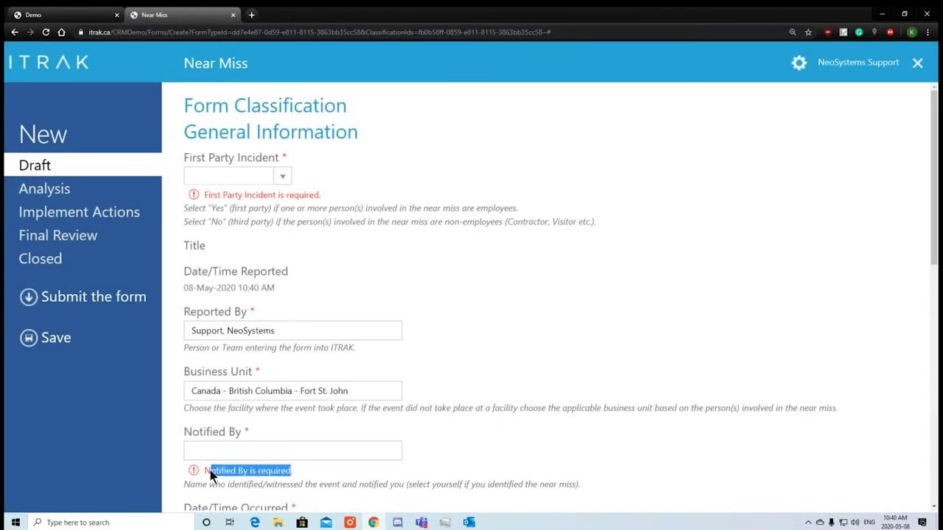
{"action": "mouse_move", "coordinate": [217, 470]}
{"action": "left_mouse_down"}
{"action": "mouse_move", "coordinate": [246, 451]}
{"action": "mouse_move", "coordinate": [217, 470]}
{"action": "left_mouse_up"}
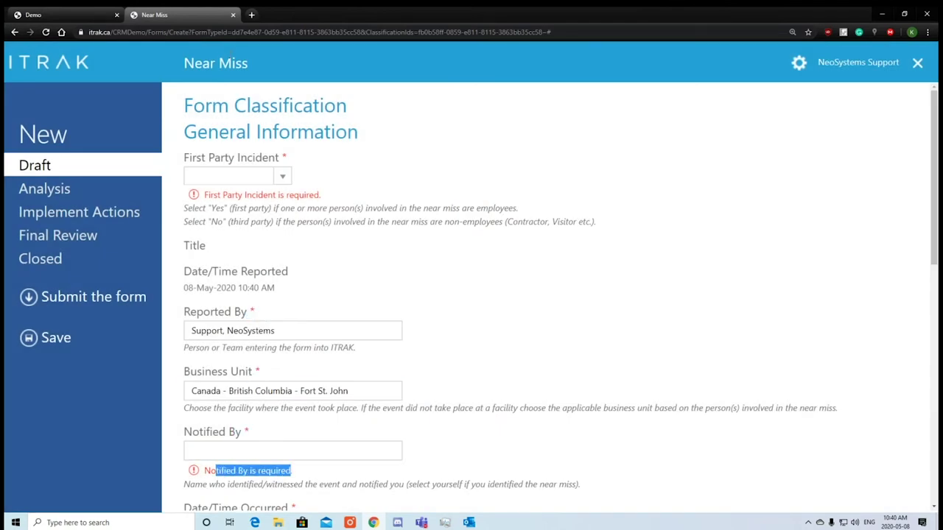
{"action": "left_click", "coordinate": [232, 15]}
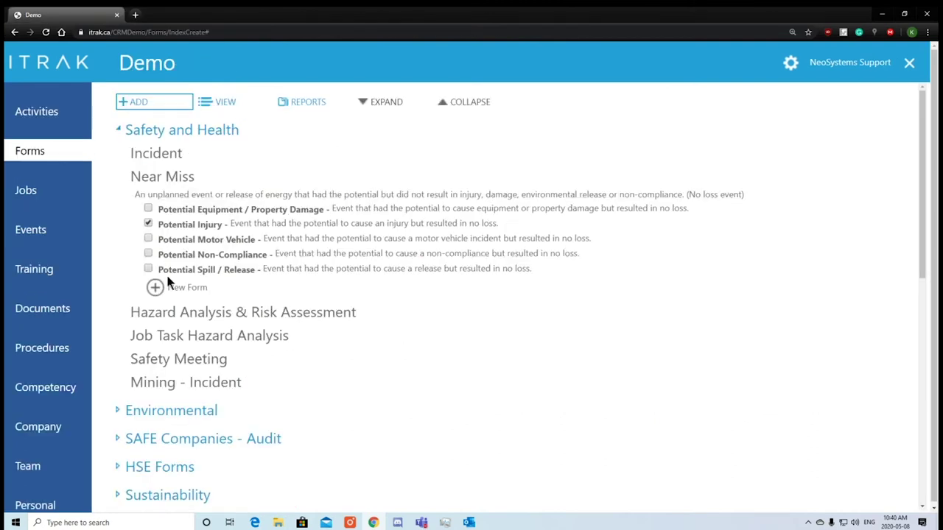
Create a new Injury Incident form and save it as draft Form 2886.
{"action": "left_click", "coordinate": [165, 161]}
{"action": "left_click", "coordinate": [157, 268]}
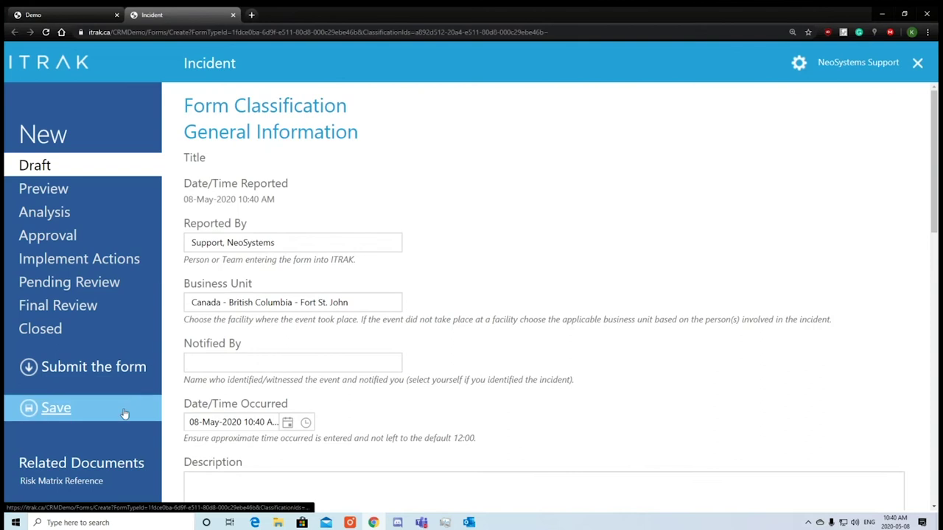
{"action": "left_click", "coordinate": [125, 415]}
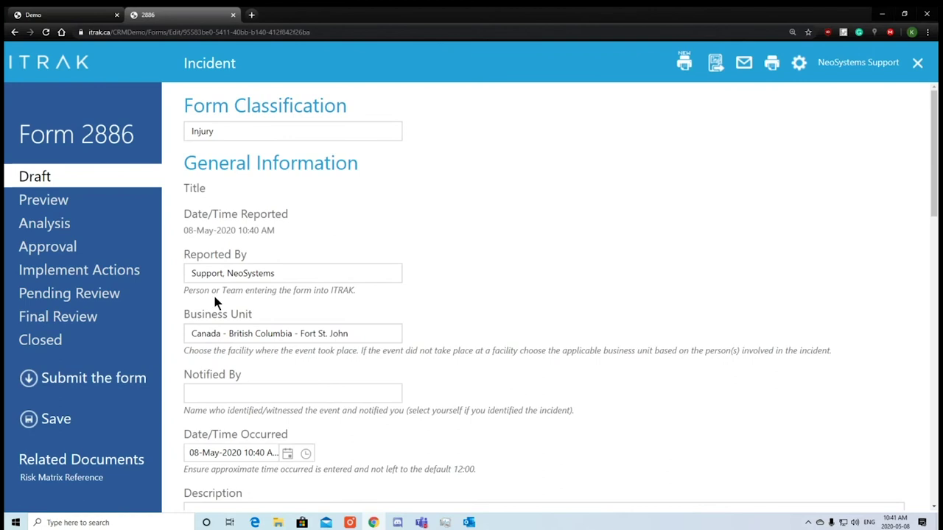
{"action": "left_click", "coordinate": [72, 18]}
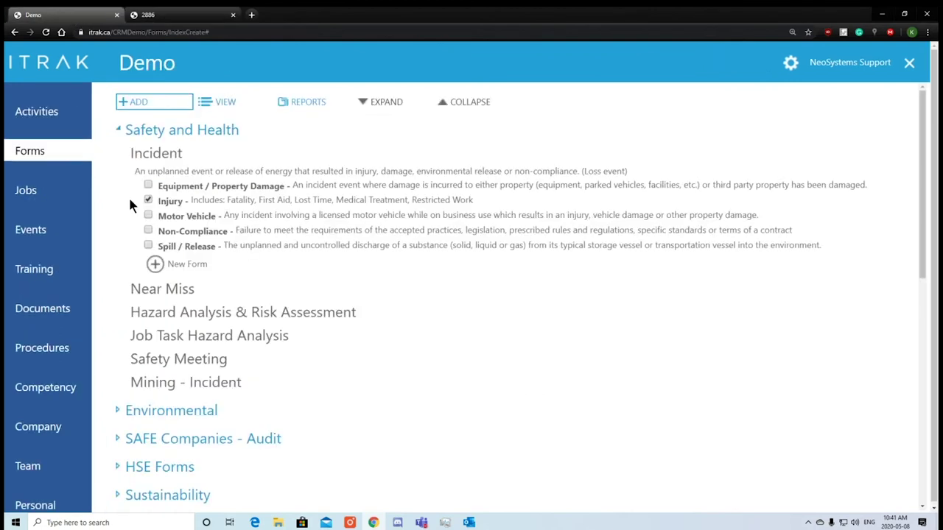
{"action": "left_click", "coordinate": [174, 267]}
{"action": "left_click", "coordinate": [294, 15]}
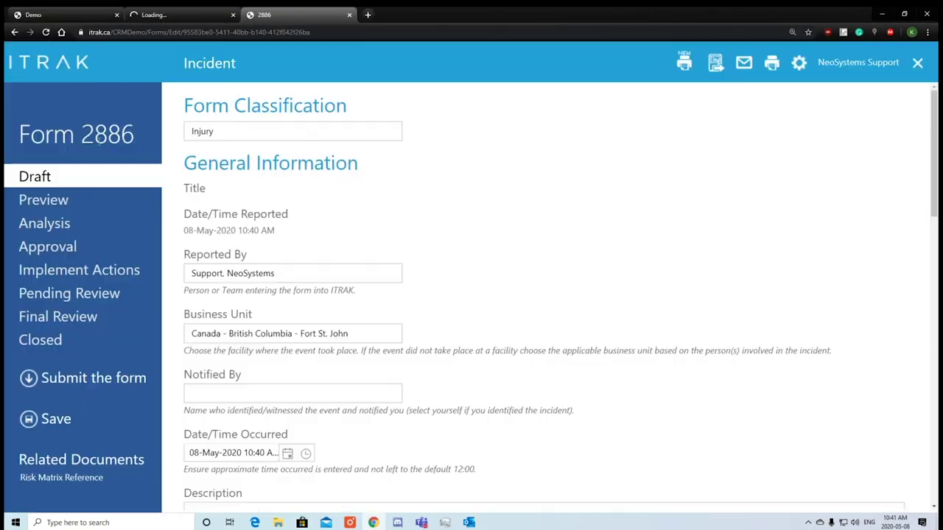
{"action": "mouse_move", "coordinate": [135, 137]}
{"action": "left_mouse_down"}
{"action": "mouse_move", "coordinate": [81, 137]}
{"action": "mouse_move", "coordinate": [135, 144]}
{"action": "left_mouse_up"}
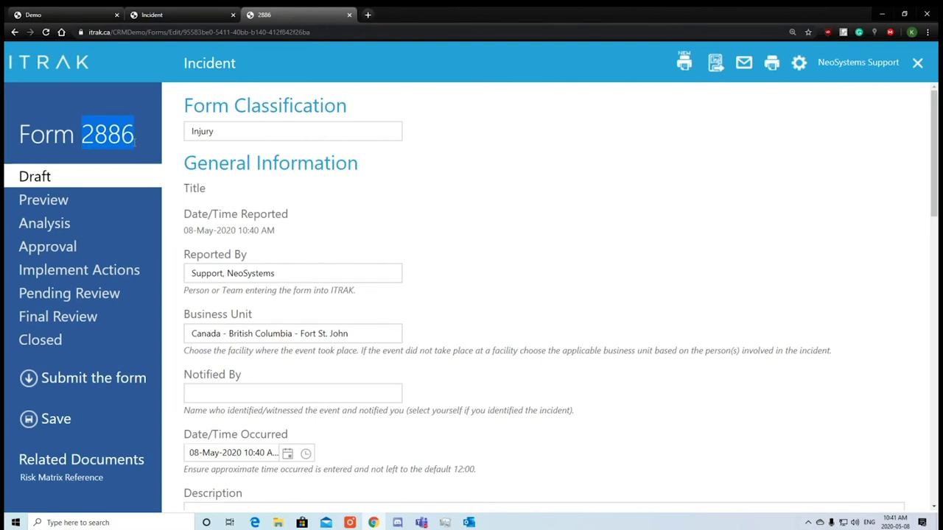
{"action": "left_click", "coordinate": [193, 16]}
{"action": "left_click_drag", "start_coordinate": [67, 142], "coordinate": [21, 139]}
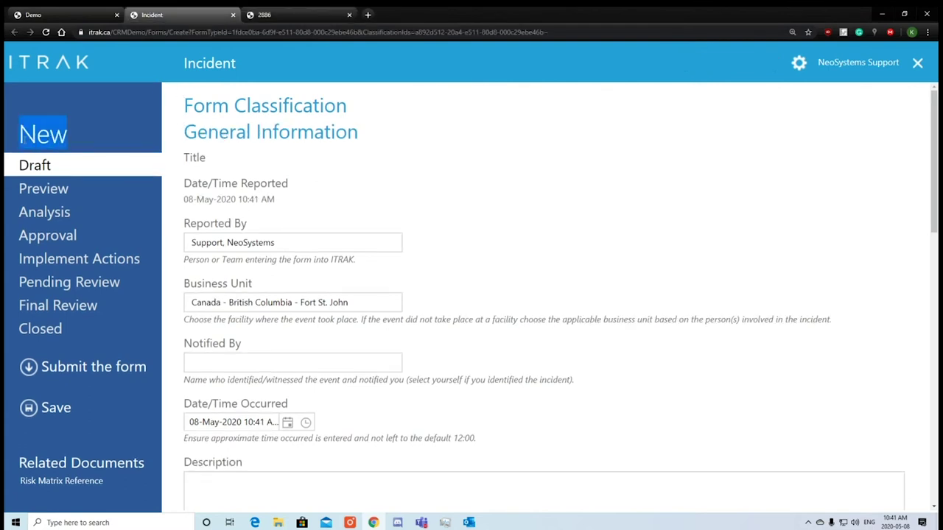
{"action": "left_click", "coordinate": [266, 15]}
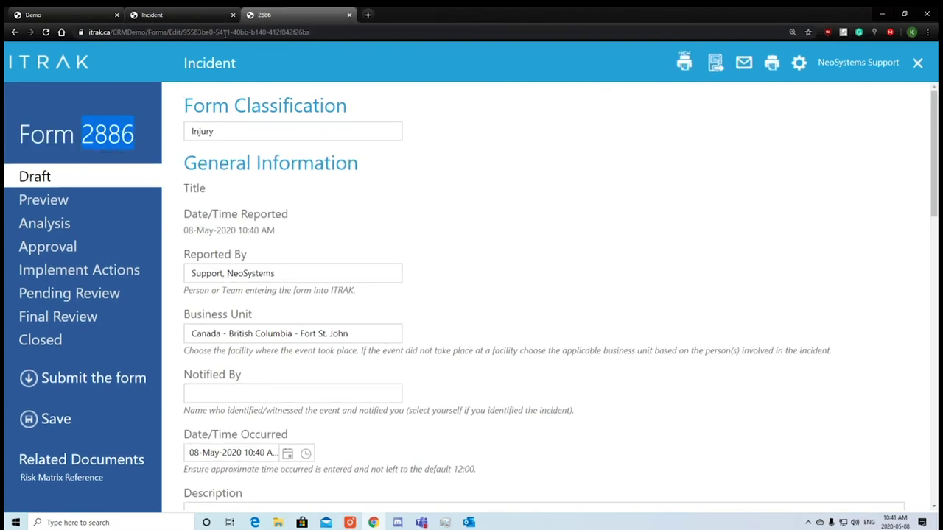
{"action": "left_click", "coordinate": [148, 15]}
{"action": "scroll", "coordinate": [555, 280], "scroll_direction": "down", "scroll_amount": 10}
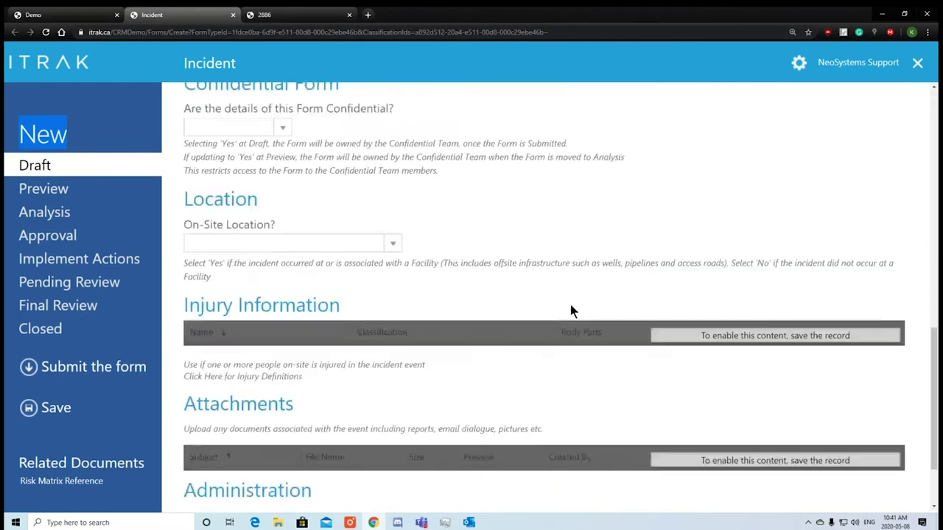
{"action": "left_click_drag", "start_coordinate": [182, 255], "coordinate": [361, 254]}
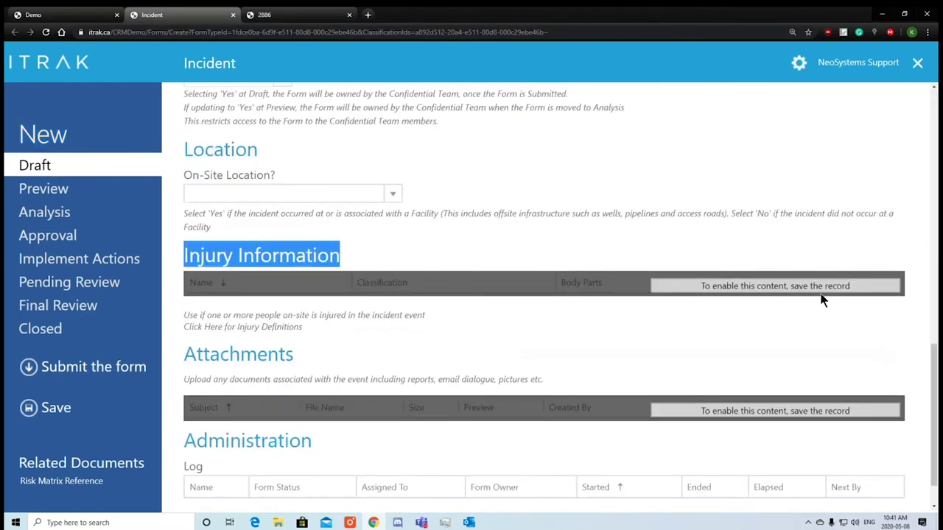
{"action": "left_click", "coordinate": [315, 15]}
{"action": "scroll", "coordinate": [453, 249], "scroll_direction": "down", "scroll_amount": 15}
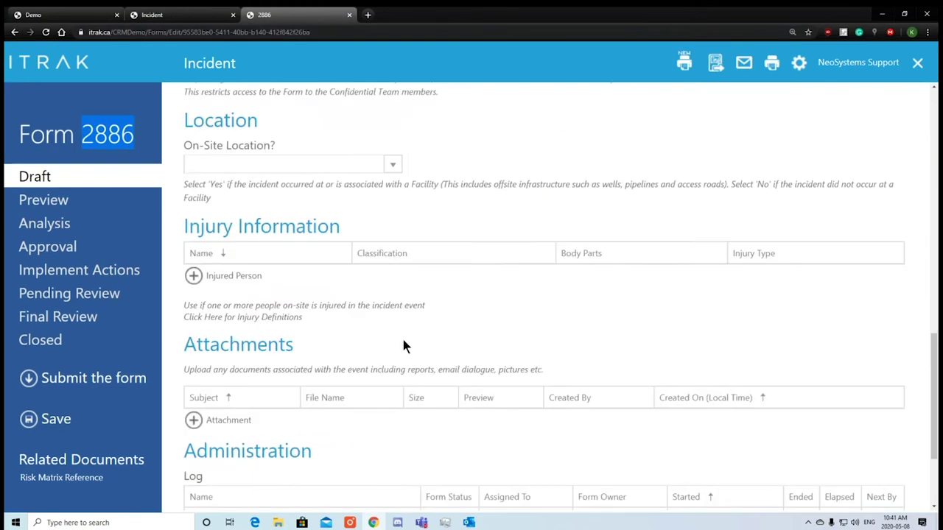
{"action": "triple_click", "coordinate": [201, 228]}
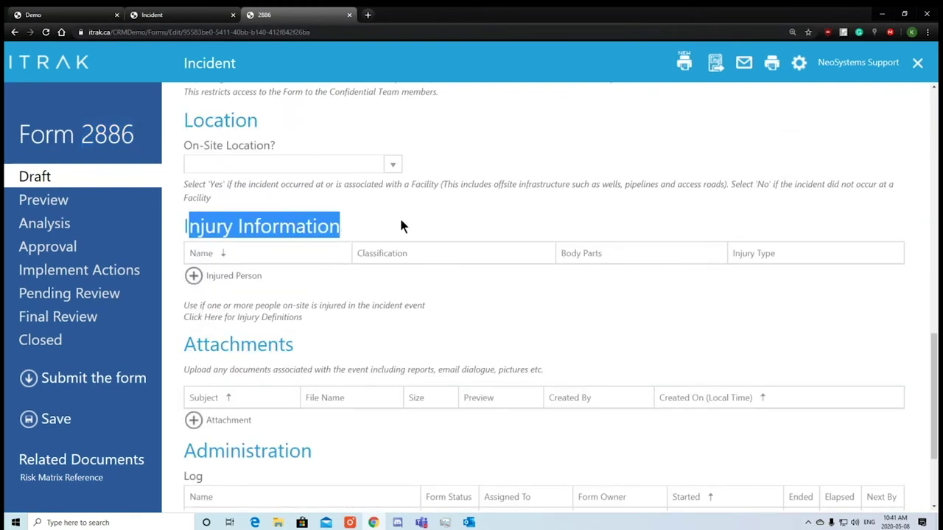
{"action": "left_click", "coordinate": [234, 275]}
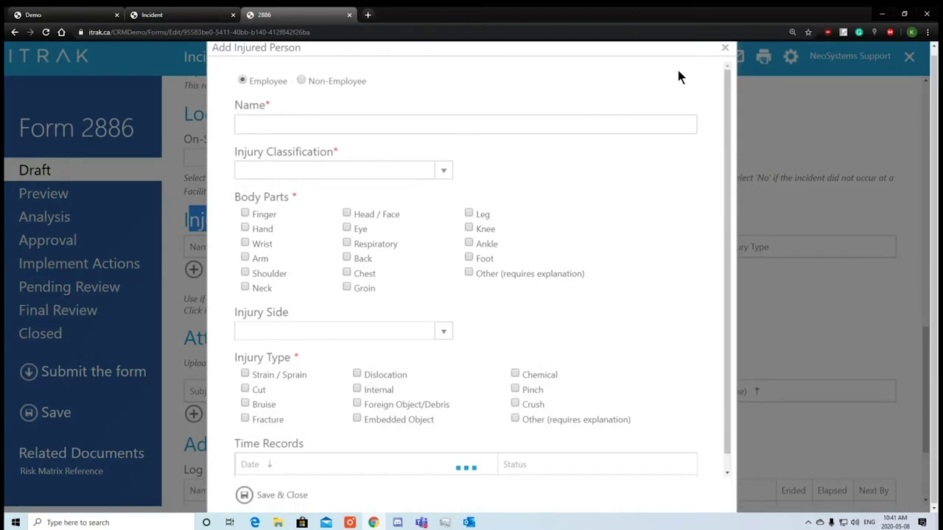
{"action": "left_click", "coordinate": [726, 50]}
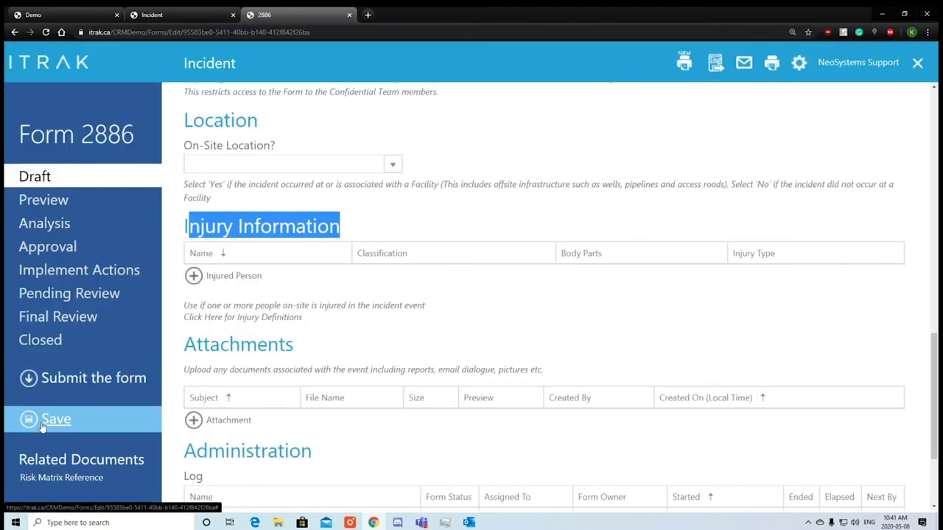
{"action": "left_click", "coordinate": [233, 15]}
Check Date/Time Reported reads 08-May-2020 10:40 AM and scroll down to the Description box.
{"action": "scroll", "coordinate": [603, 272], "scroll_direction": "up", "scroll_amount": 10}
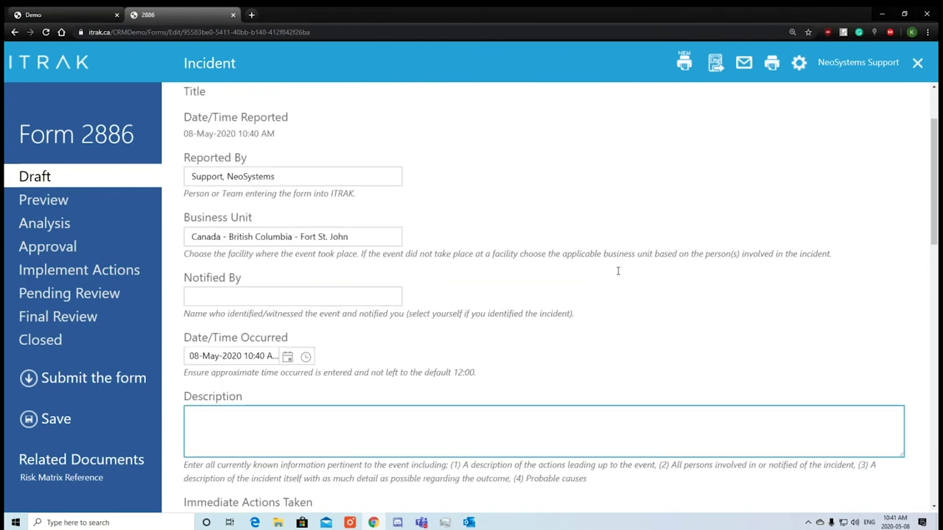
{"action": "left_click", "coordinate": [618, 273]}
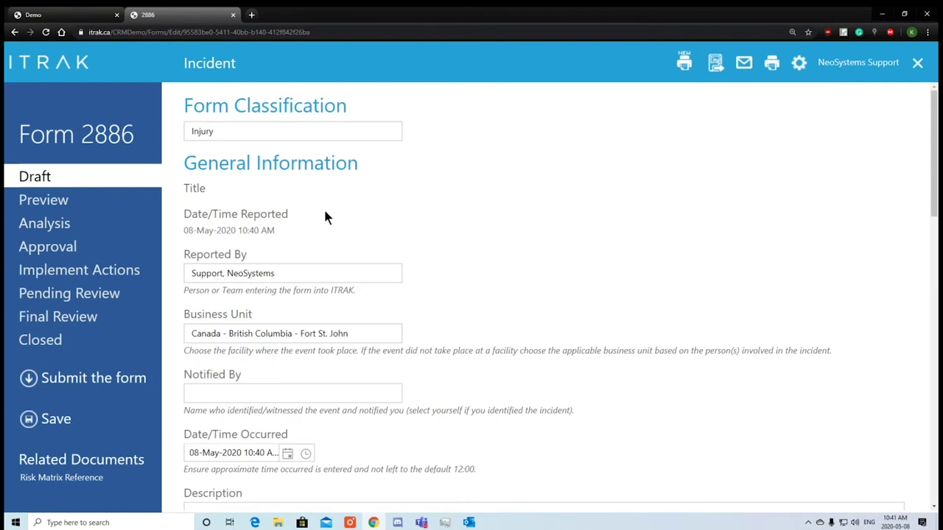
{"action": "left_click_drag", "start_coordinate": [287, 214], "coordinate": [184, 213]}
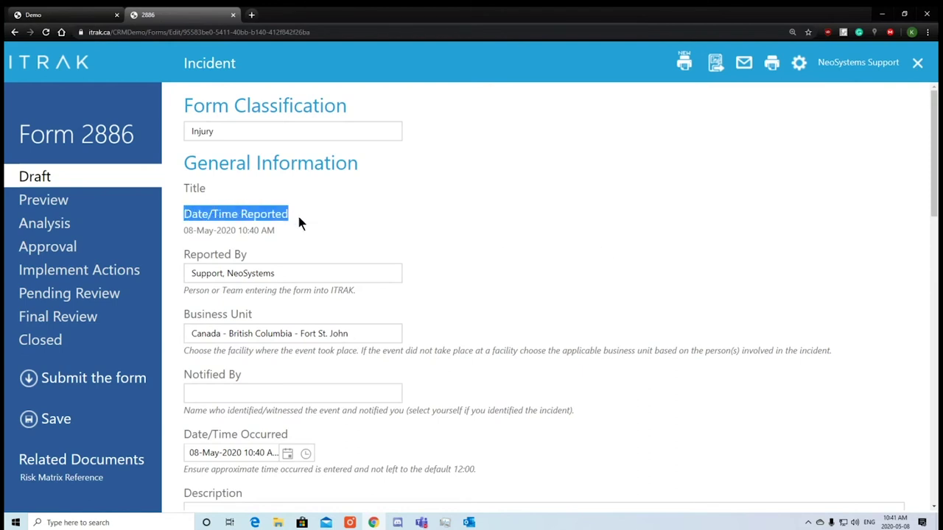
{"action": "left_click_drag", "start_coordinate": [280, 223], "coordinate": [192, 230]}
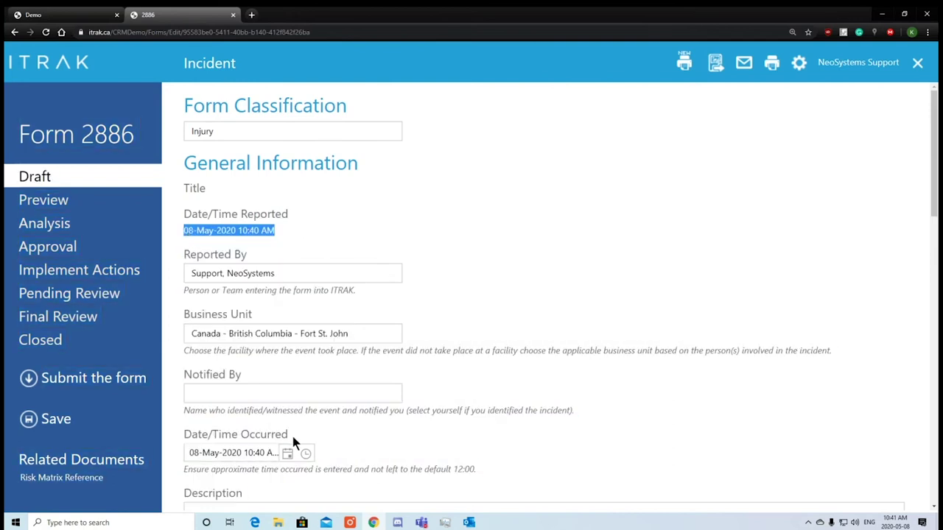
{"action": "left_click_drag", "start_coordinate": [292, 436], "coordinate": [181, 413]}
{"action": "left_click_drag", "start_coordinate": [275, 231], "coordinate": [188, 231]}
{"action": "left_click", "coordinate": [484, 254]}
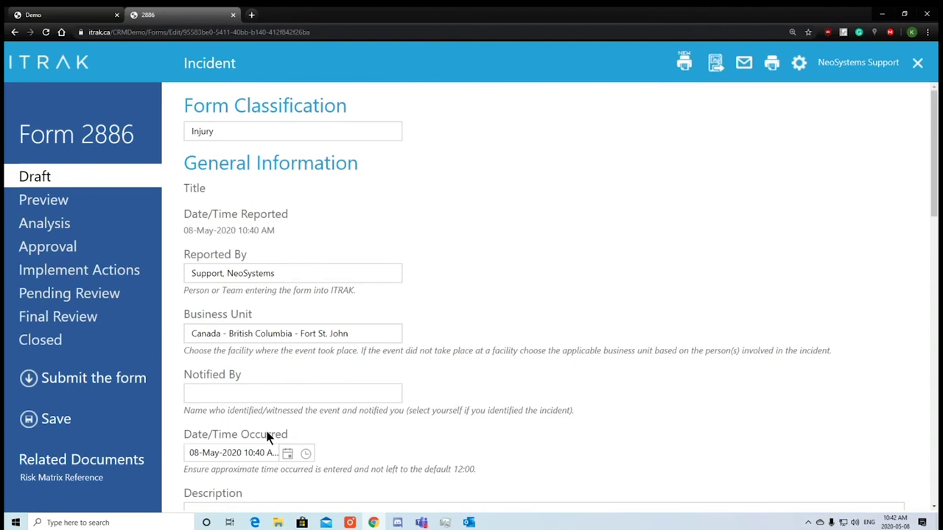
{"action": "scroll", "coordinate": [272, 434], "scroll_direction": "down", "scroll_amount": 1}
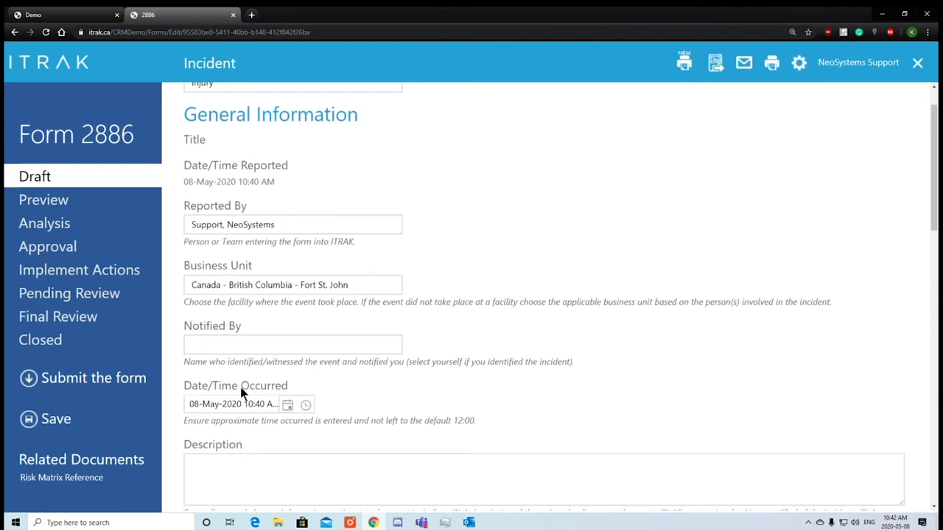
Set Date/Time Occurred to 04-May-2020 at 01:00 PM.
{"action": "left_click", "coordinate": [287, 405]}
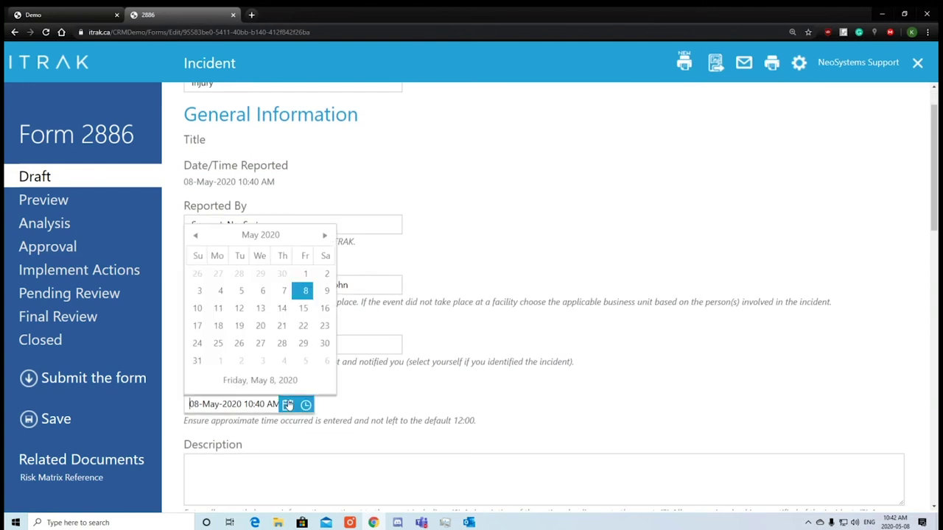
{"action": "left_click", "coordinate": [220, 293]}
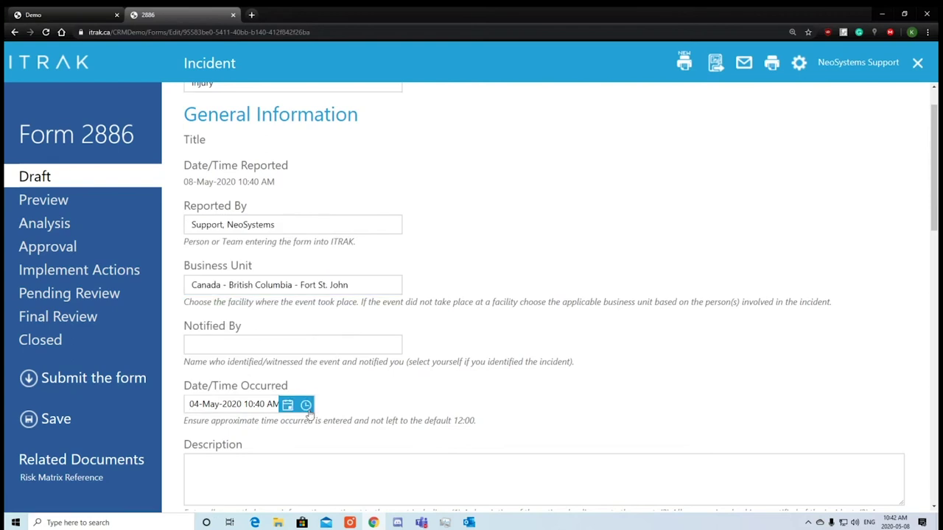
{"action": "left_click", "coordinate": [307, 406]}
{"action": "scroll", "coordinate": [268, 331], "scroll_direction": "down", "scroll_amount": 10}
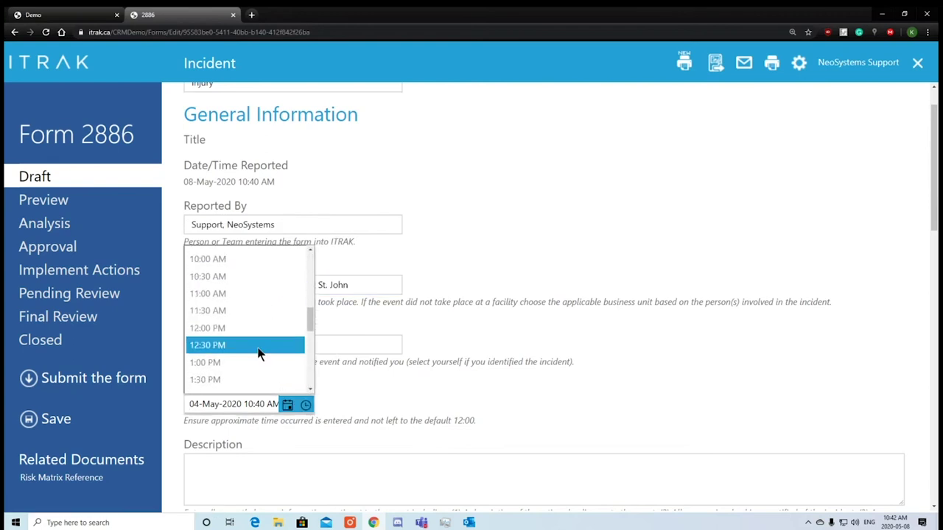
{"action": "left_click", "coordinate": [239, 343]}
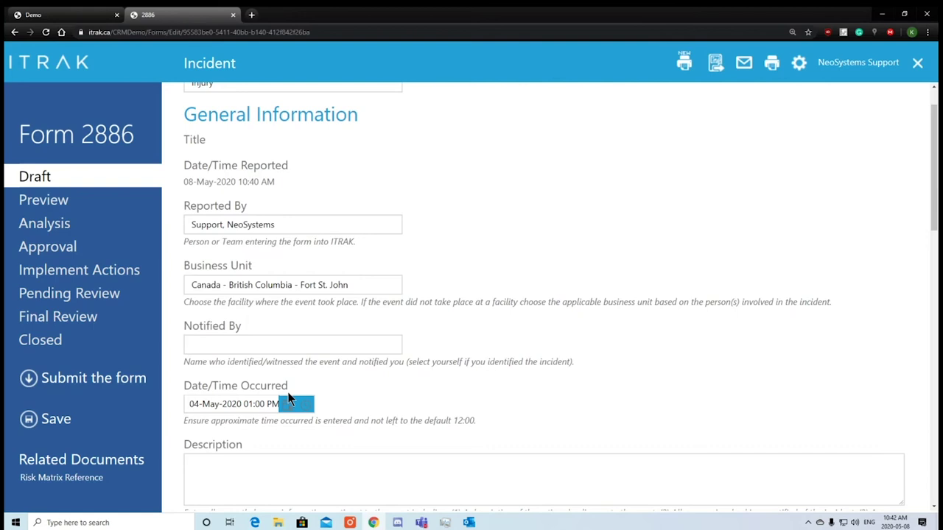
{"action": "left_click_drag", "start_coordinate": [247, 206], "coordinate": [193, 194]}
{"action": "left_click", "coordinate": [232, 316]}
{"action": "left_click", "coordinate": [242, 229]}
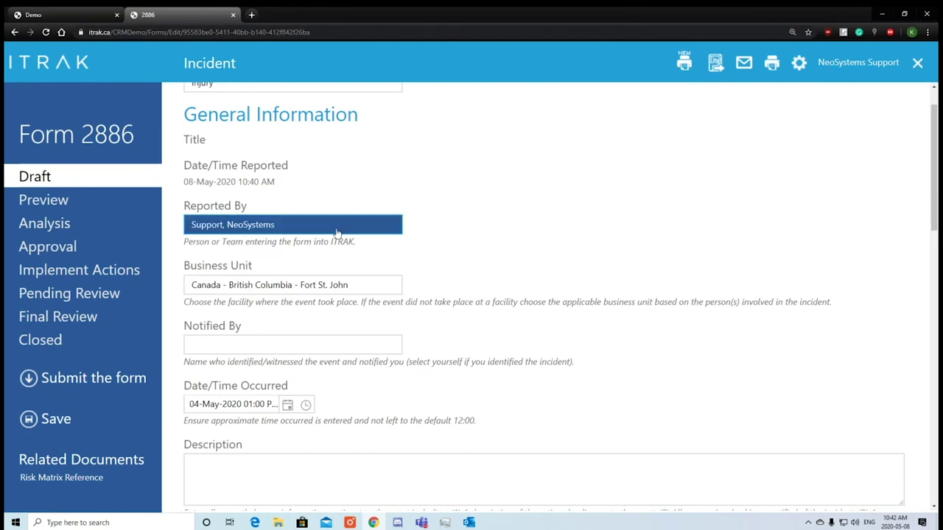
Explore the Reported By employee picker filters: Canada - Alberta - Calgary, Dispatcher, Accountant.
{"action": "left_click", "coordinate": [286, 225]}
{"action": "left_click", "coordinate": [548, 108]}
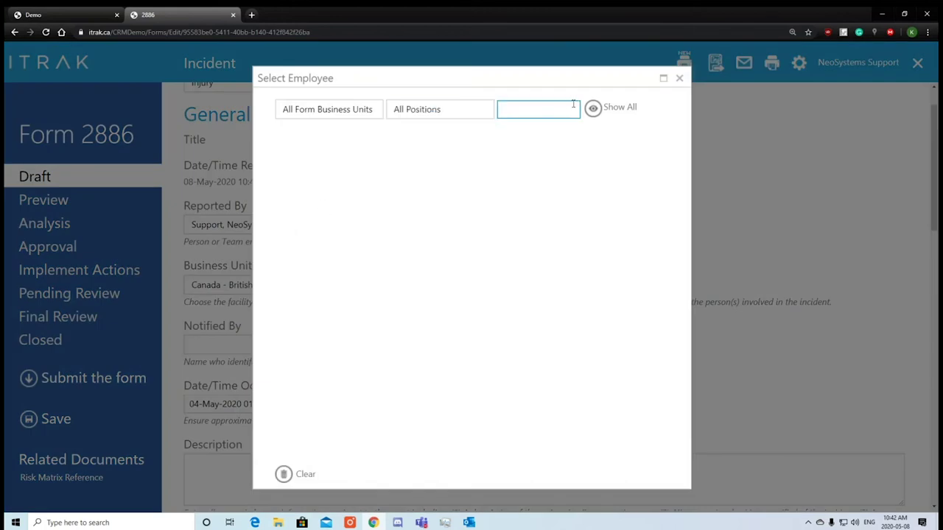
{"action": "type", "text": "support"}
{"action": "double_click", "coordinate": [547, 108]}
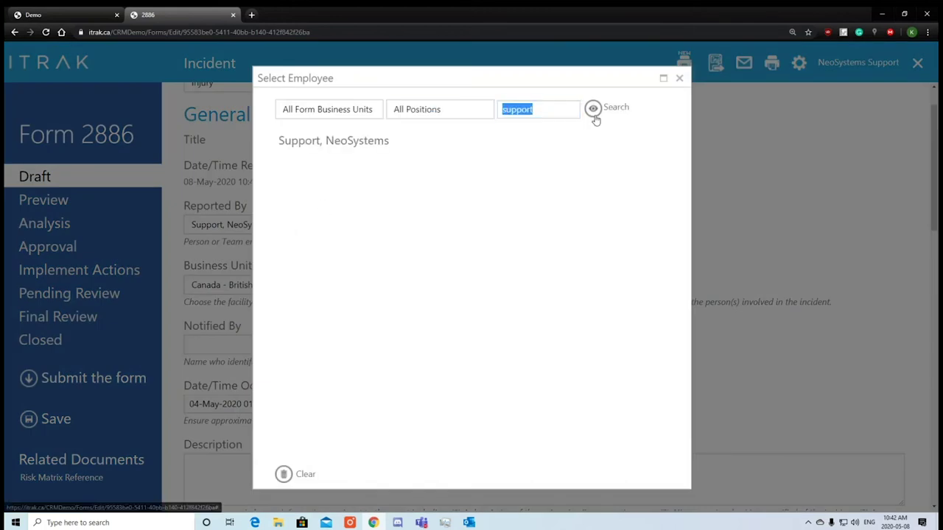
{"action": "key", "text": "BackSpace"}
{"action": "left_click", "coordinate": [623, 110]}
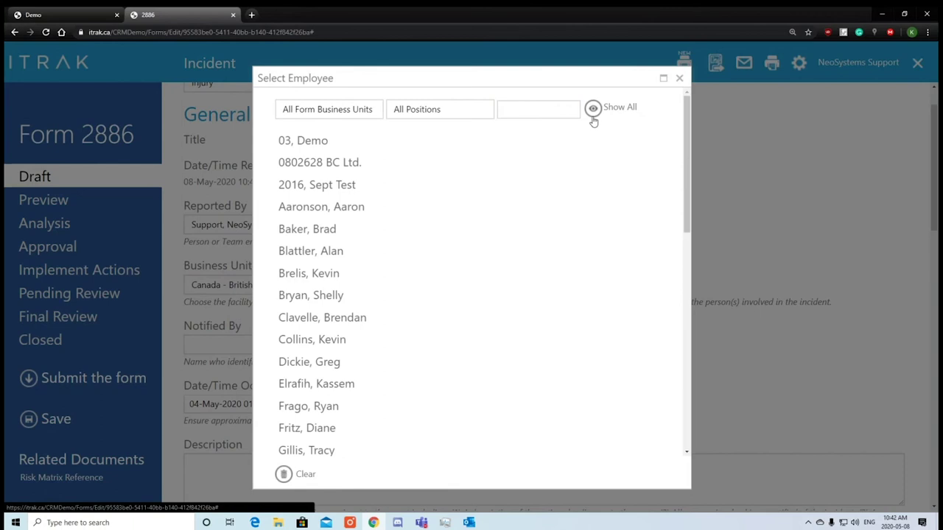
{"action": "left_click", "coordinate": [340, 108]}
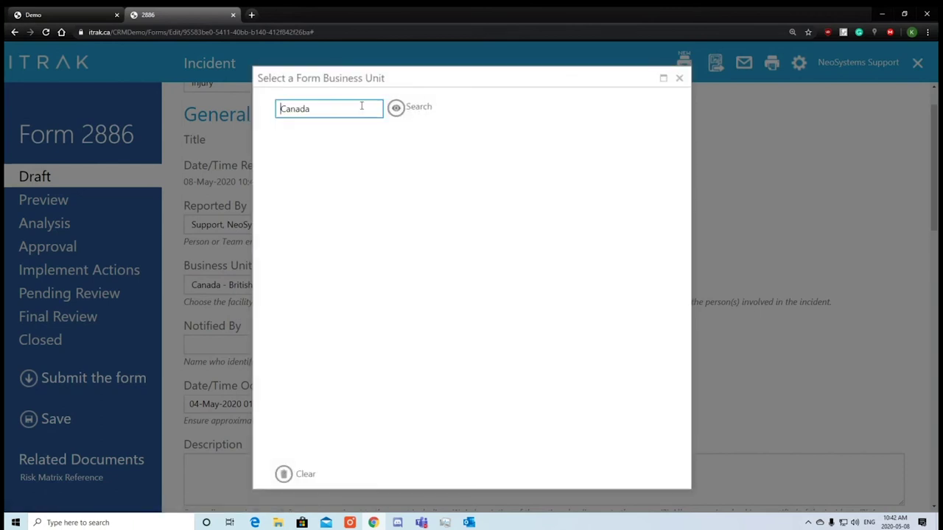
{"action": "left_click", "coordinate": [392, 107]}
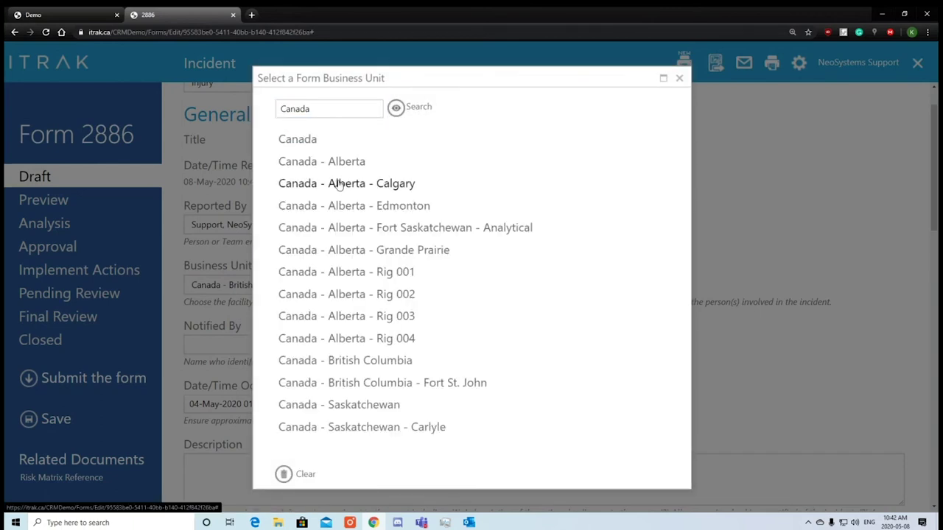
{"action": "left_click", "coordinate": [336, 184]}
{"action": "left_click", "coordinate": [413, 109]}
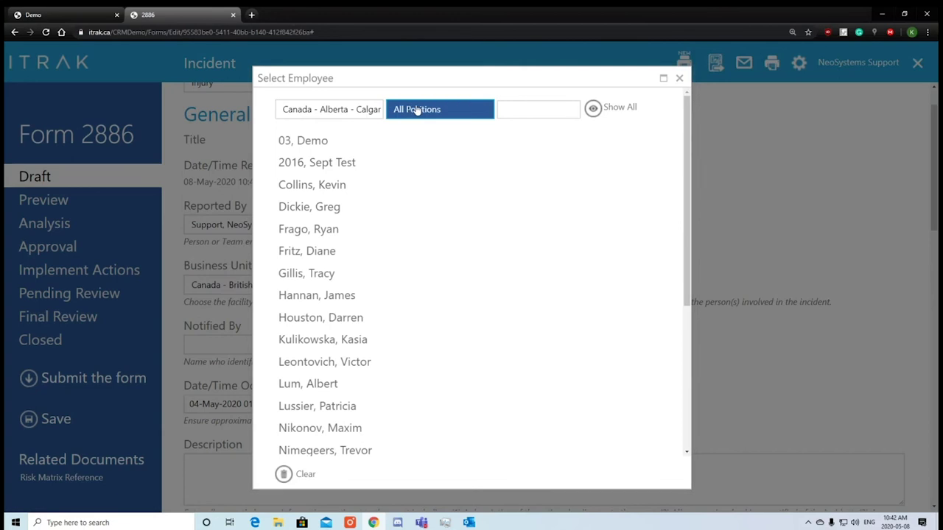
{"action": "left_click", "coordinate": [397, 112]}
{"action": "scroll", "coordinate": [326, 341], "scroll_direction": "down", "scroll_amount": 3}
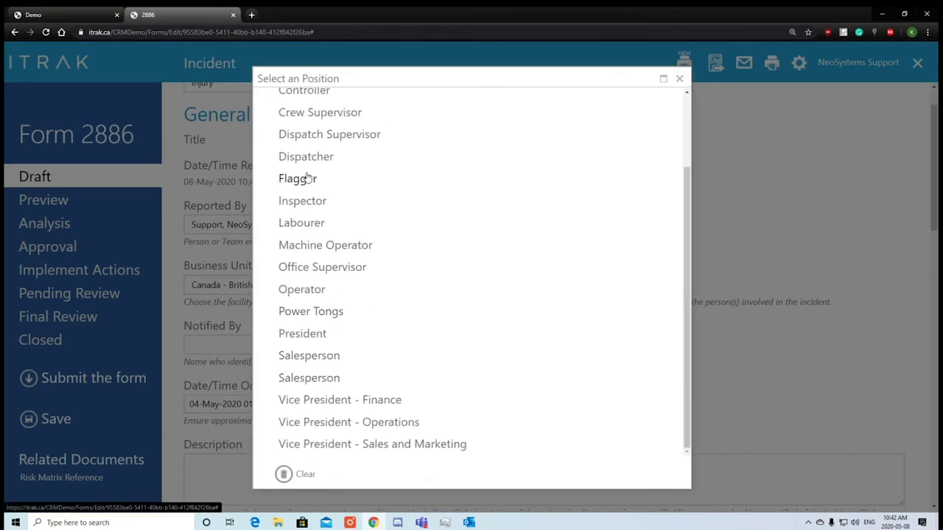
{"action": "left_click", "coordinate": [315, 157]}
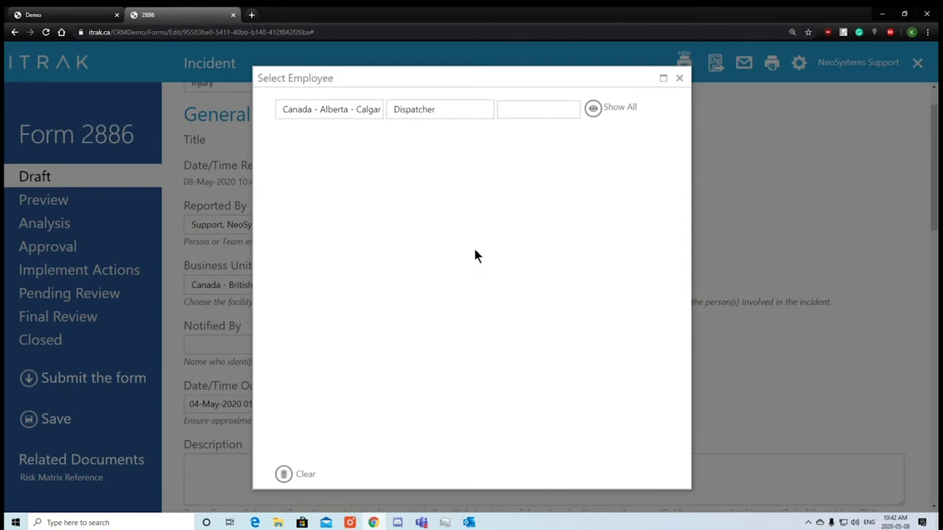
{"action": "left_click", "coordinate": [450, 105]}
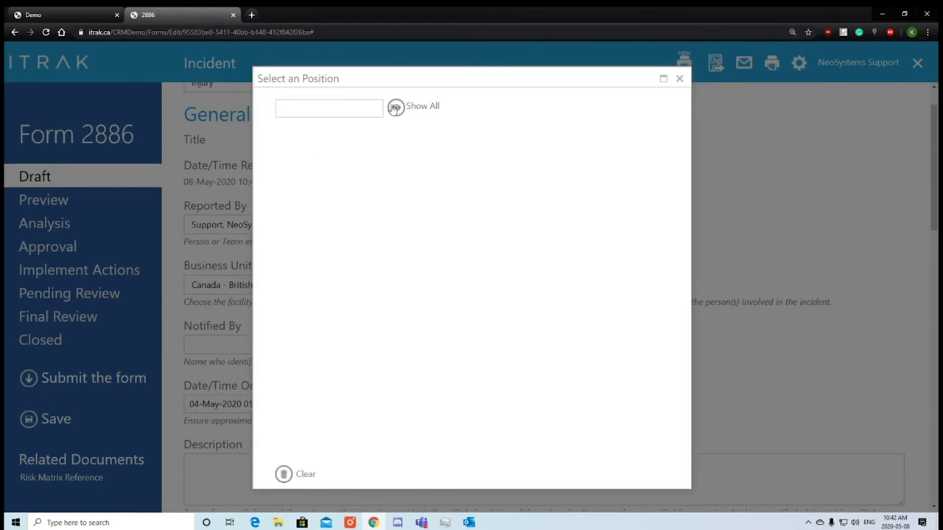
{"action": "left_click", "coordinate": [308, 140]}
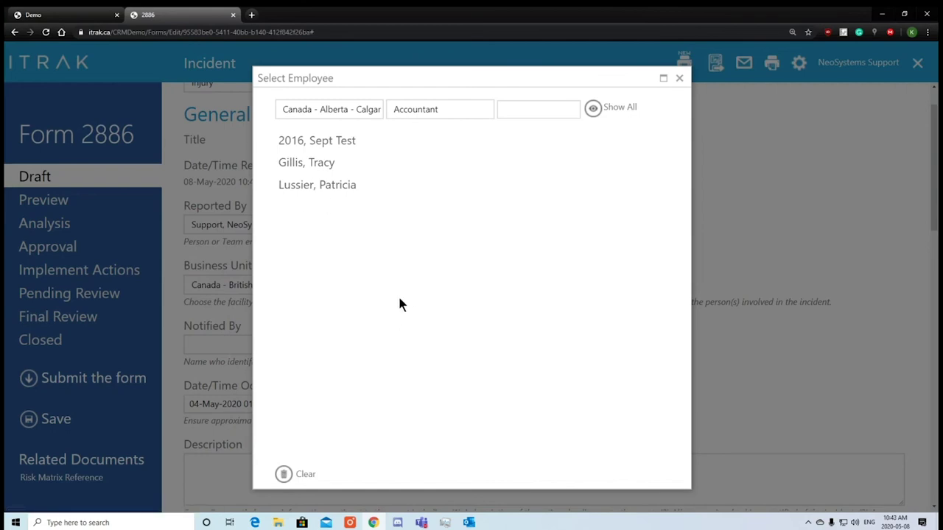
Clear Reported By and re-select the support account from an employee search.
{"action": "left_click", "coordinate": [299, 475]}
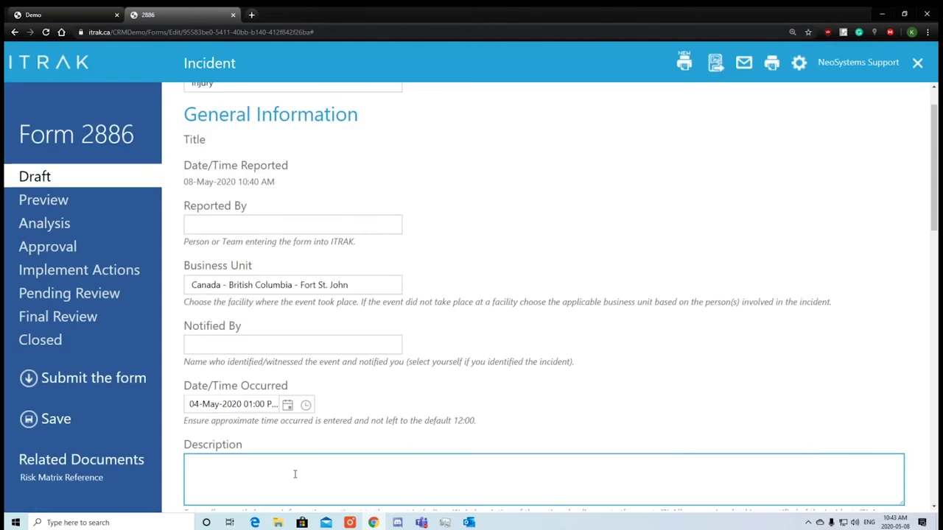
{"action": "left_click", "coordinate": [267, 226]}
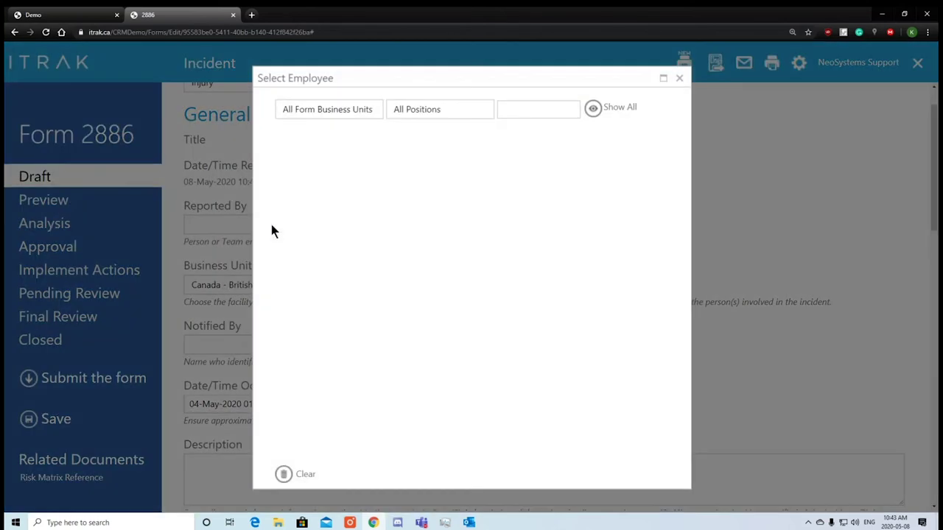
{"action": "left_click", "coordinate": [565, 108]}
{"action": "type", "text": "support"}
{"action": "key", "text": "BackSpace"}
{"action": "key", "text": "BackSpace"}
{"action": "key", "text": "BackSpace"}
{"action": "type", "text": "port"}
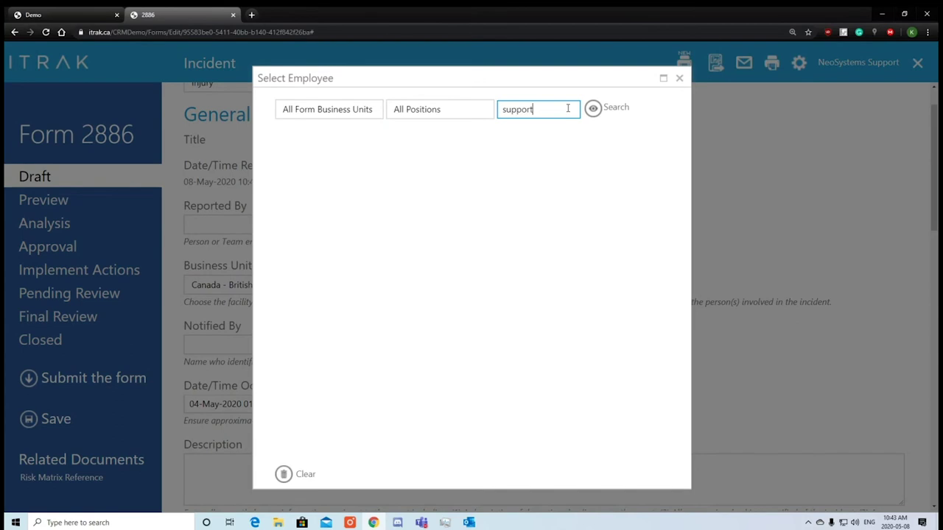
{"action": "key", "text": "Return"}
{"action": "left_click", "coordinate": [337, 144]}
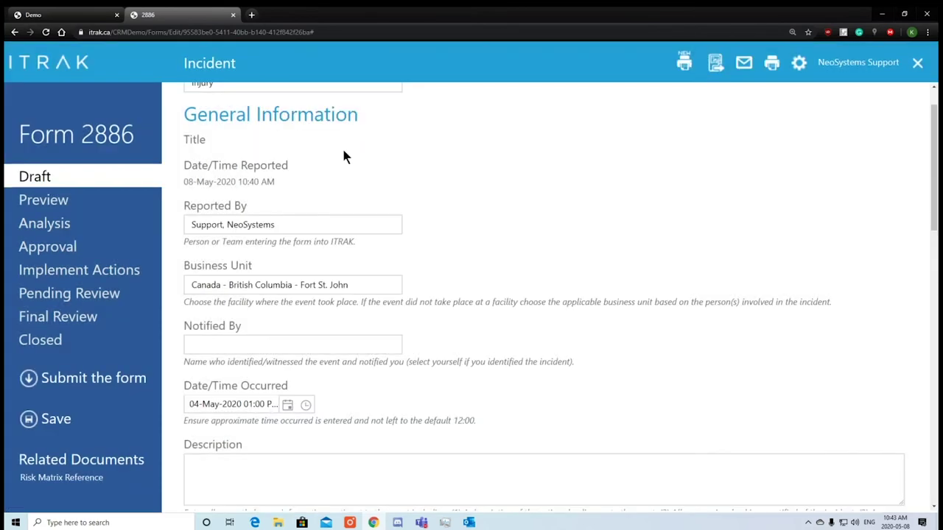
Search business units (usa, calgary, alb) and set Business Unit to Canada - Alberta - Calgary.
{"action": "left_click", "coordinate": [292, 293]}
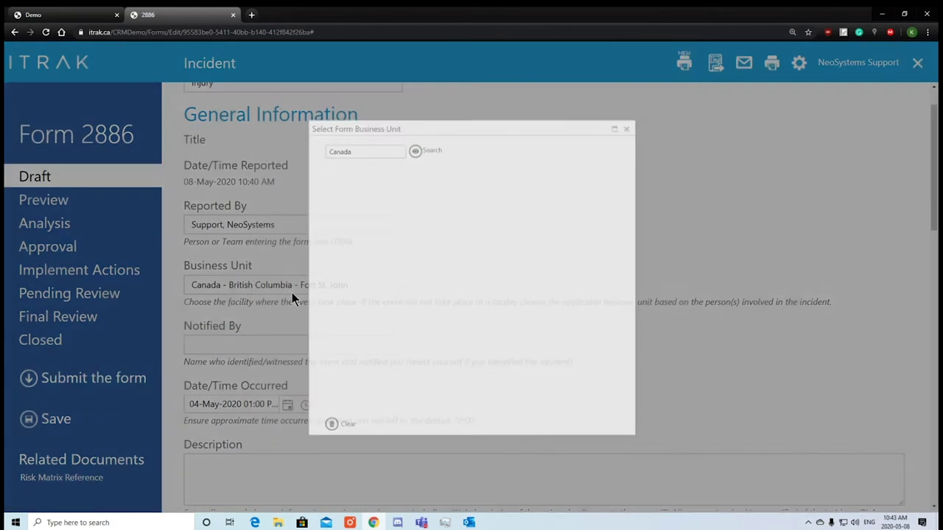
{"action": "key", "text": "ctrl+a"}
{"action": "key", "text": "BackSpace"}
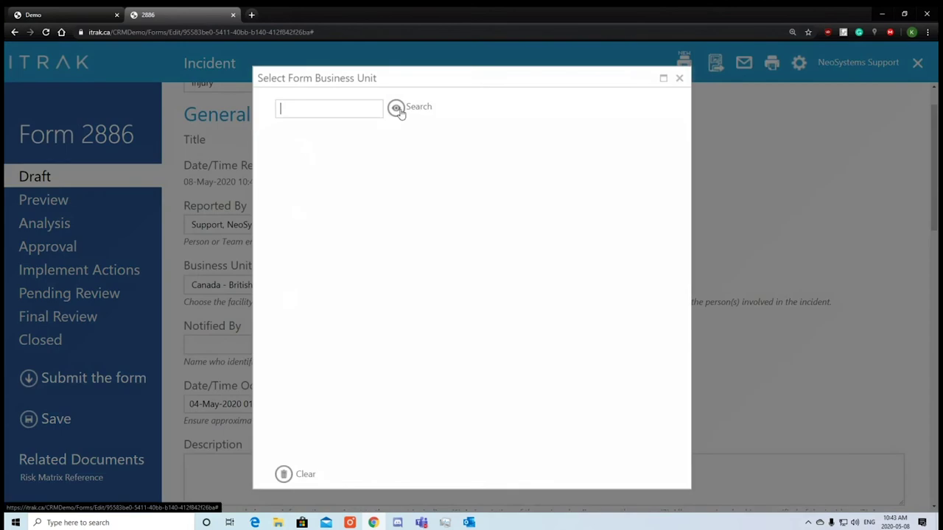
{"action": "left_click", "coordinate": [398, 109]}
{"action": "left_click", "coordinate": [347, 104]}
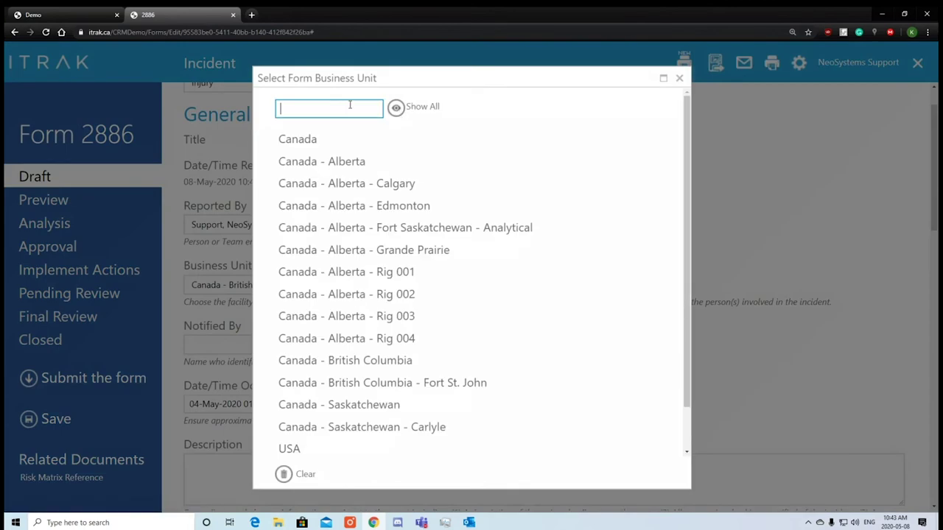
{"action": "type", "text": "usa"}
{"action": "key", "text": "Return"}
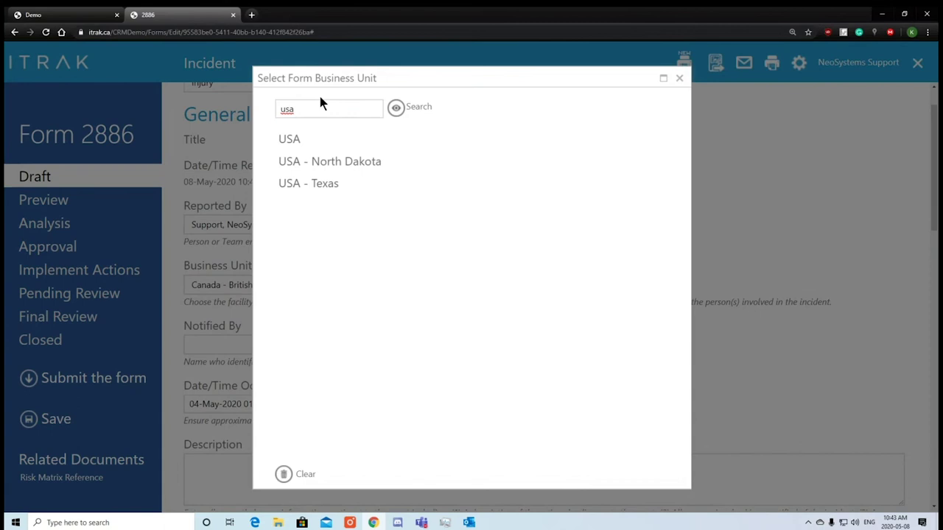
{"action": "key", "text": "ctrl+a"}
{"action": "type", "text": "calgary"}
{"action": "key", "text": "Return"}
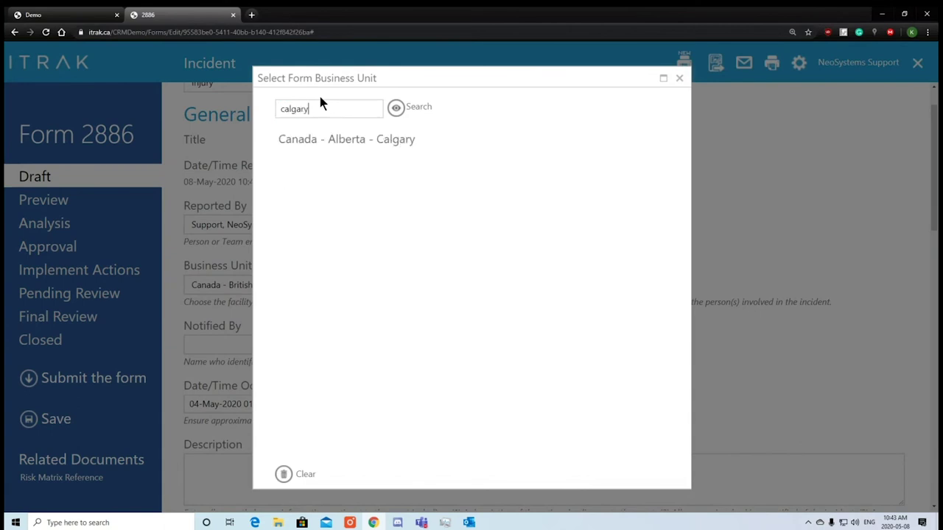
{"action": "left_click_drag", "start_coordinate": [321, 109], "coordinate": [255, 107]}
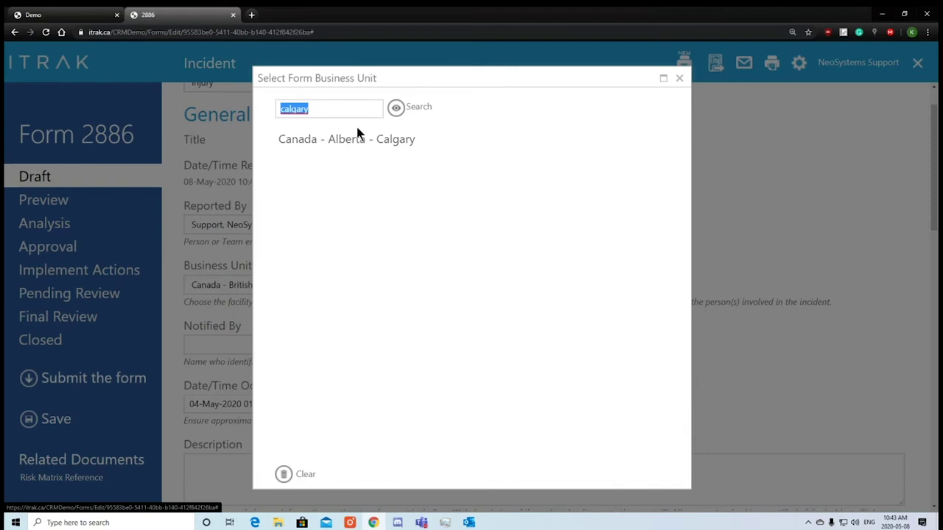
{"action": "left_click", "coordinate": [353, 105]}
{"action": "key", "text": "ctrl+a"}
{"action": "type", "text": "alb"}
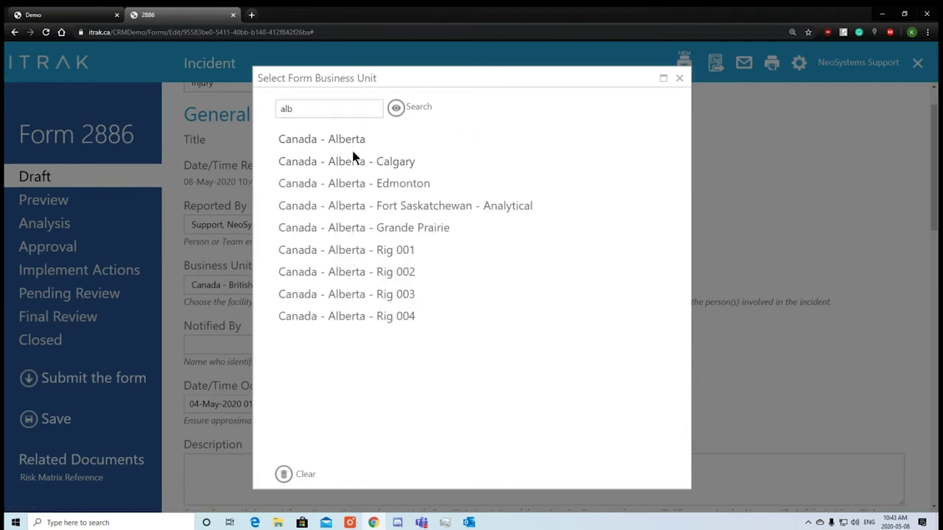
{"action": "left_click", "coordinate": [351, 159]}
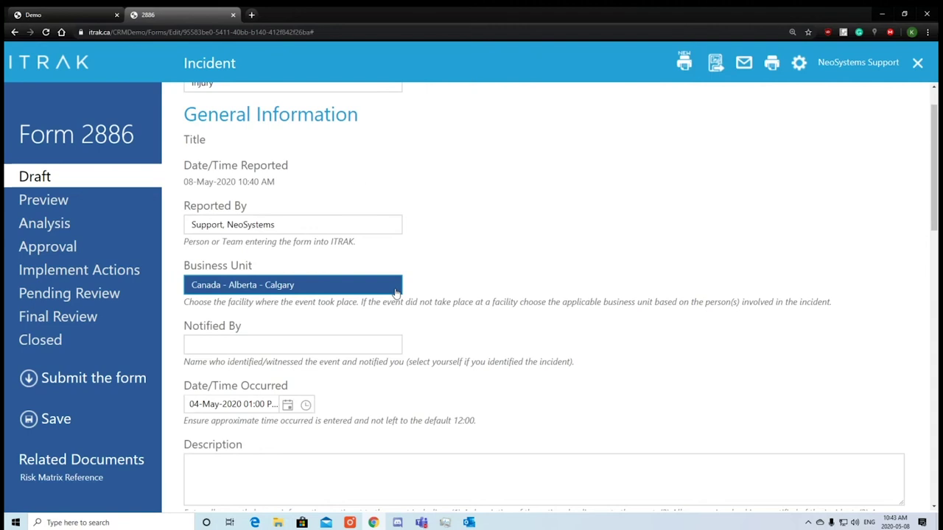
{"action": "left_click", "coordinate": [380, 346]}
Set Notified By to the support account found by searching 'support'.
{"action": "left_click", "coordinate": [525, 109]}
{"action": "type", "text": "su"}
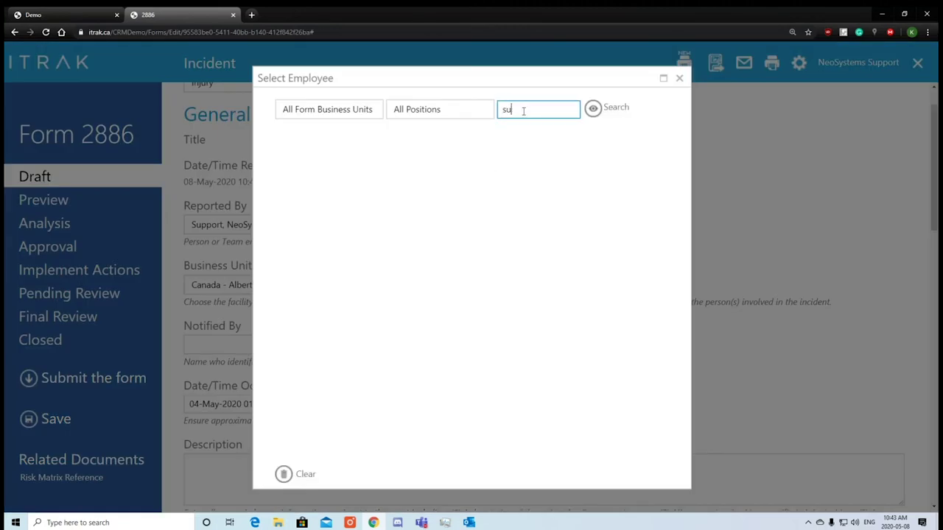
{"action": "type", "text": "pport"}
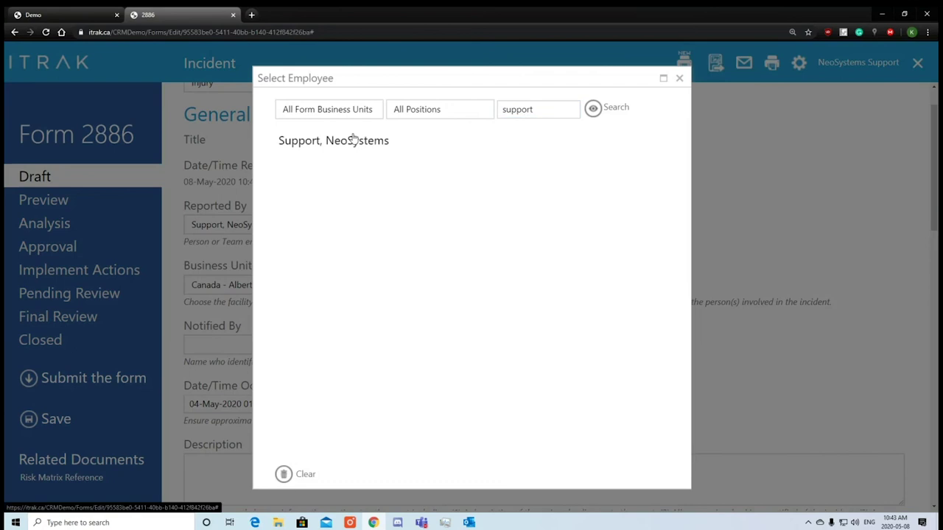
{"action": "left_click", "coordinate": [365, 141]}
Write the Description: he cut himself in the kitchen; the knife was unsharpened, his hands oily.
{"action": "scroll", "coordinate": [583, 185], "scroll_direction": "down", "scroll_amount": 2}
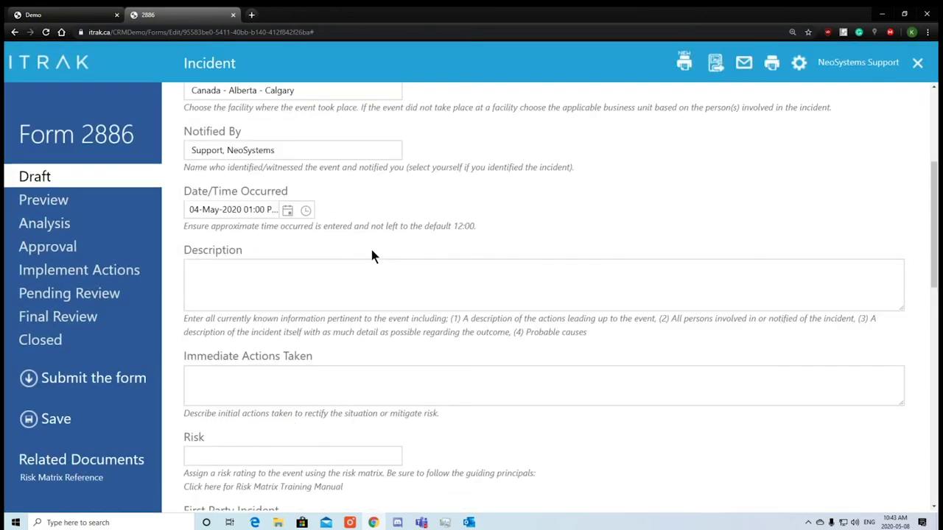
{"action": "left_click", "coordinate": [379, 272]}
{"action": "left_click", "coordinate": [492, 211]}
{"action": "type", "text": "Support Neosystems "}
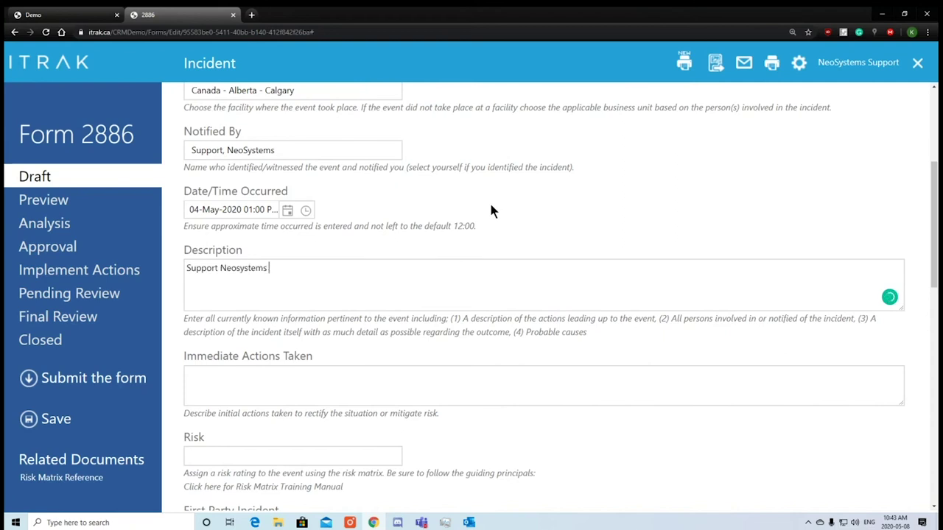
{"action": "type", "text": "cut himself while wokring in t"}
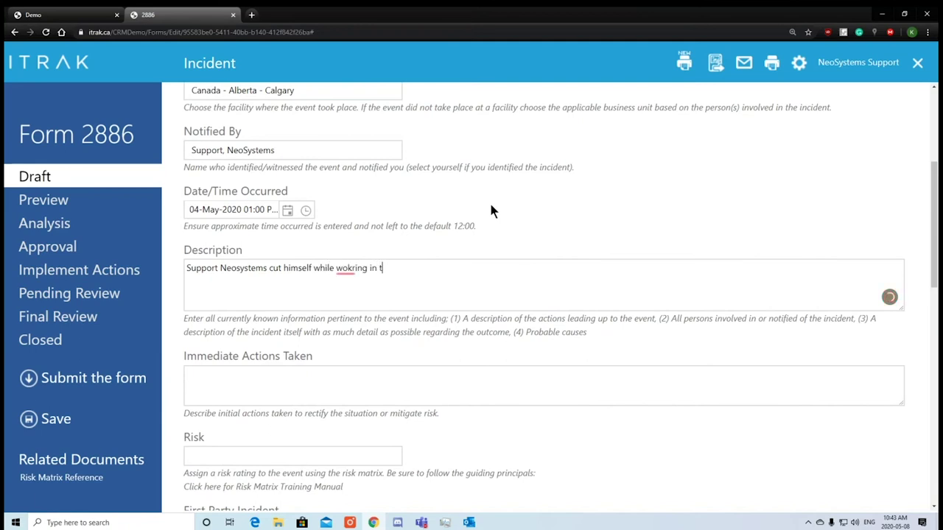
{"action": "key", "text": "BackSpace"}
{"action": "key", "text": "BackSpace"}
{"action": "key", "text": "BackSpace"}
{"action": "key", "text": "BackSpace"}
{"action": "key", "text": "BackSpace"}
{"action": "key", "text": "BackSpace"}
{"action": "key", "text": "BackSpace"}
{"action": "key", "text": "BackSpace"}
{"action": "key", "text": "BackSpace"}
{"action": "key", "text": "BackSpace"}
{"action": "type", "text": "rking in the kitchen. The knife"}
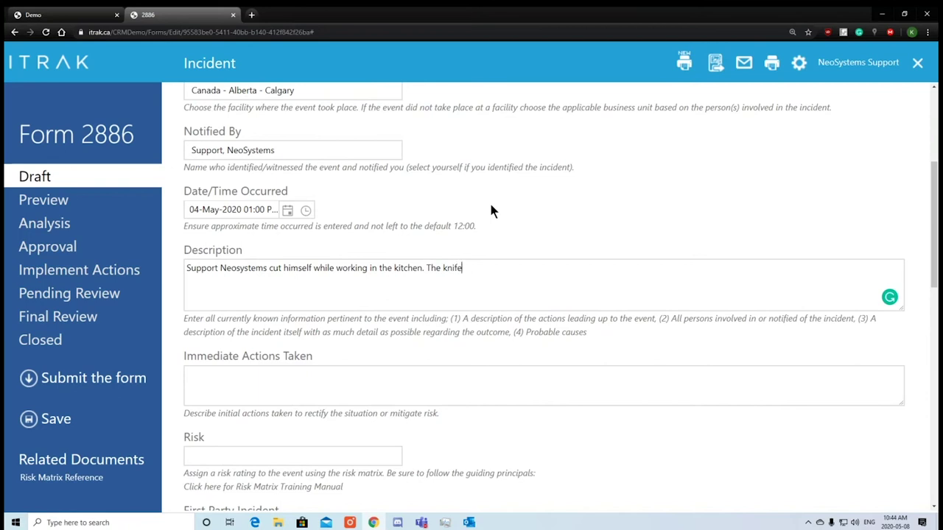
{"action": "type", "text": " was not sharpened and"}
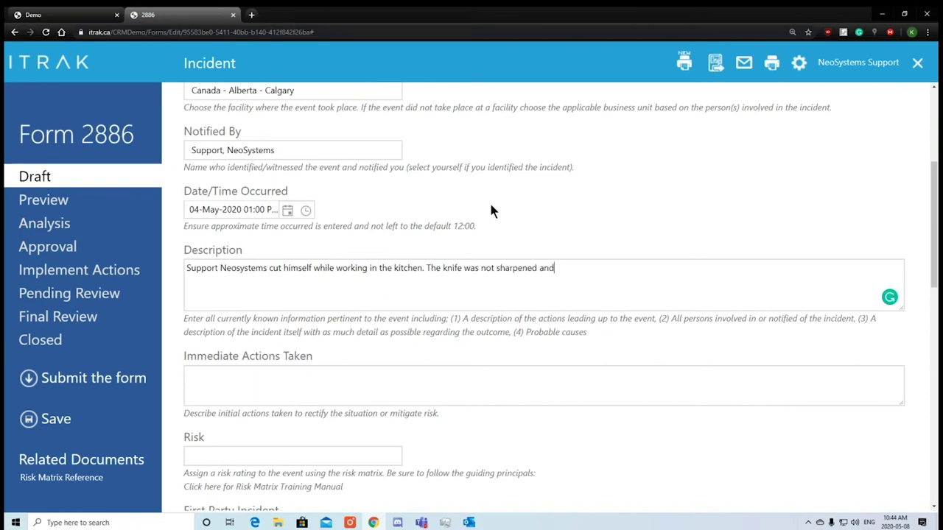
{"action": "type", "text": " he had oil on his hands."}
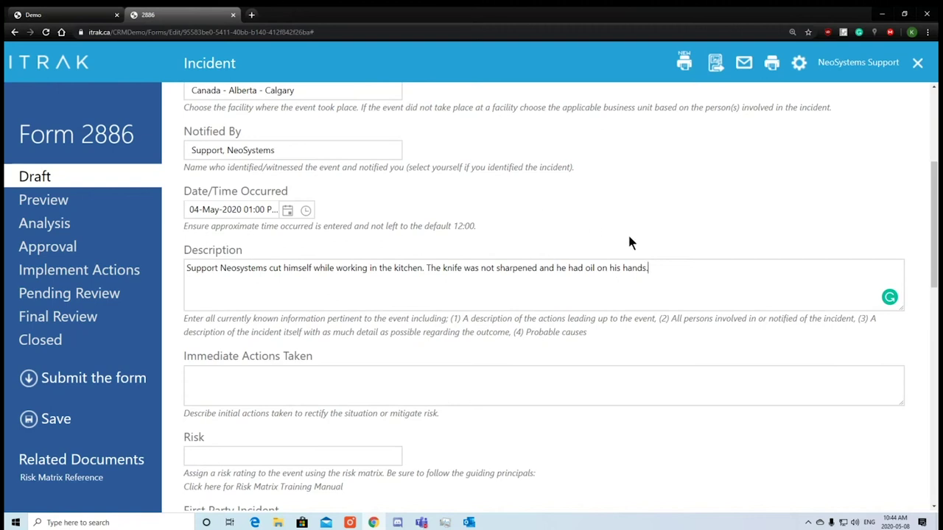
{"action": "key", "text": "Return"}
{"action": "key", "text": "Return"}
{"action": "key", "text": "Return"}
{"action": "key", "text": "Return"}
{"action": "key", "text": "Return"}
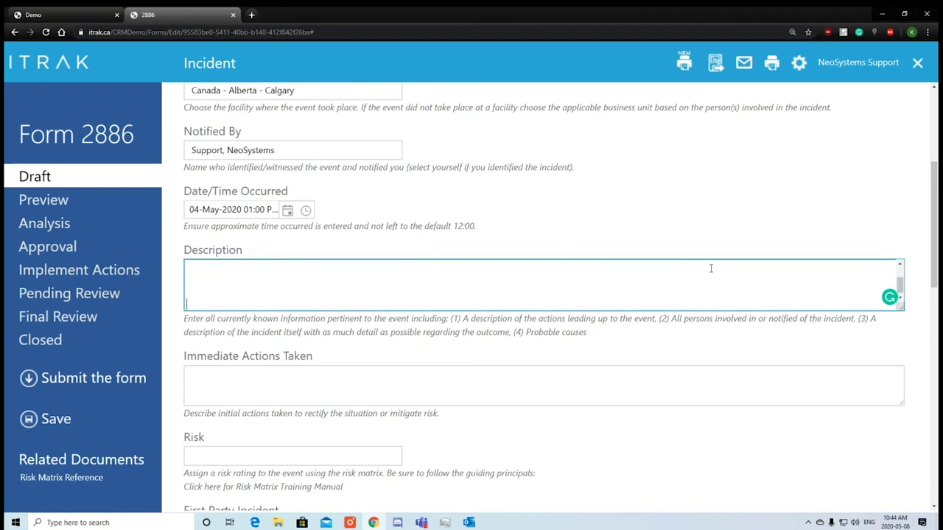
Remove the extra blank lines and enlarge the Description box.
{"action": "left_click_drag", "start_coordinate": [648, 280], "coordinate": [186, 267]}
{"action": "key", "text": "BackSpace"}
{"action": "left_click_drag", "start_coordinate": [900, 309], "coordinate": [906, 390]}
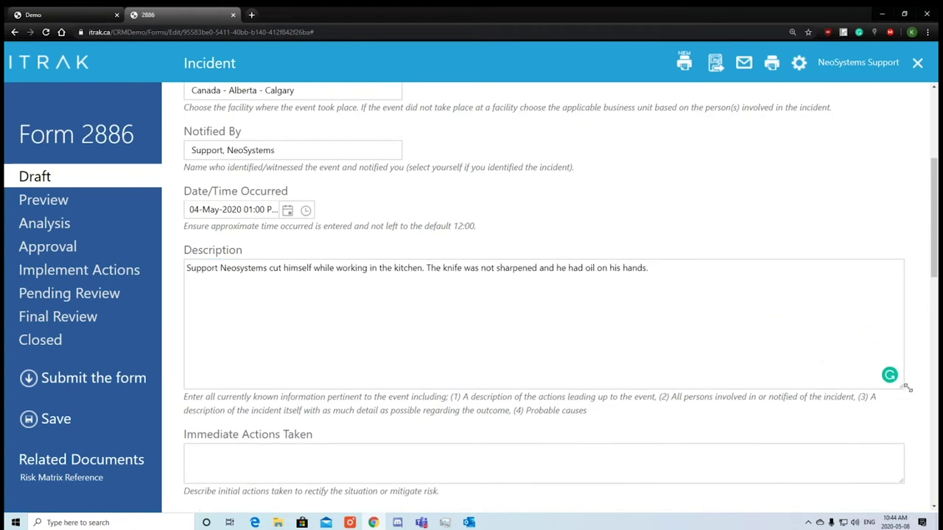
In Immediate Actions Taken, note that he put on a bandaid after cutting his finger.
{"action": "scroll", "coordinate": [905, 389], "scroll_direction": "down", "scroll_amount": 2}
{"action": "left_click", "coordinate": [390, 311]}
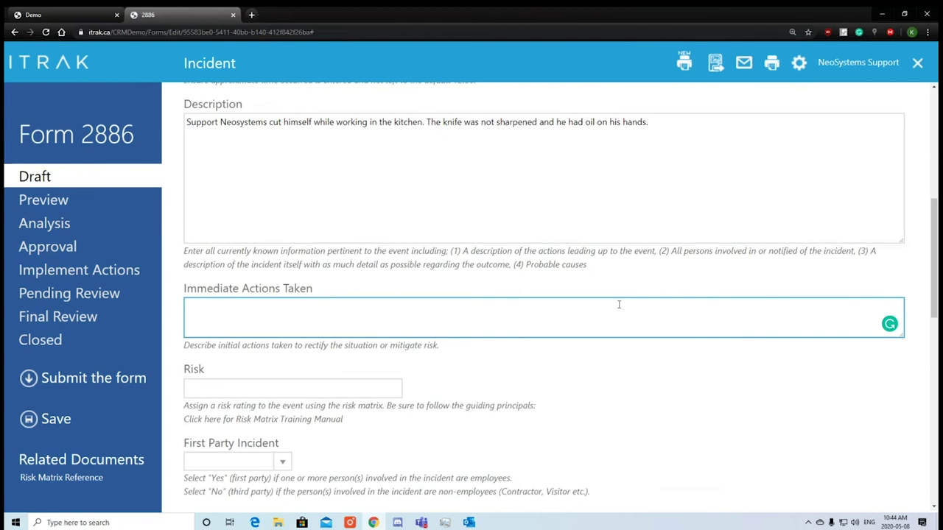
{"action": "type", "text": "Support Neosystems"}
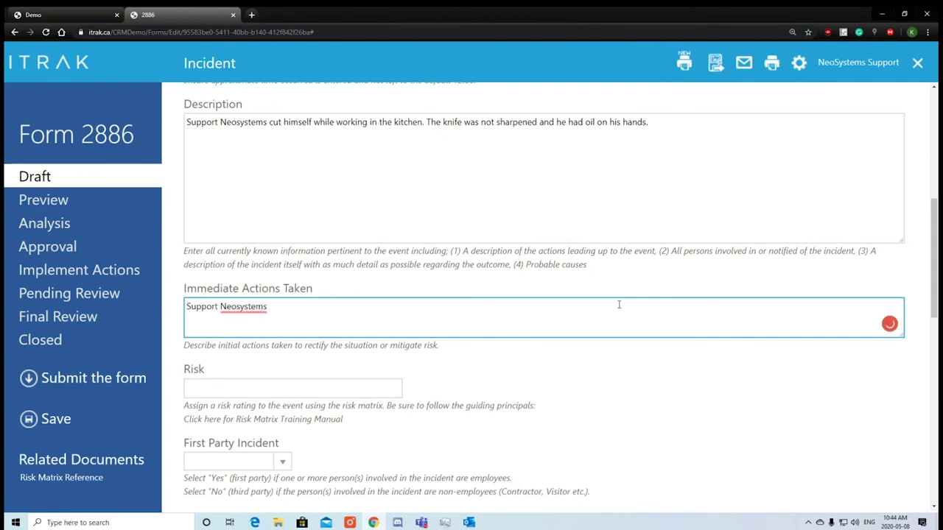
{"action": "type", "text": " put on a bandaid after he cut him"}
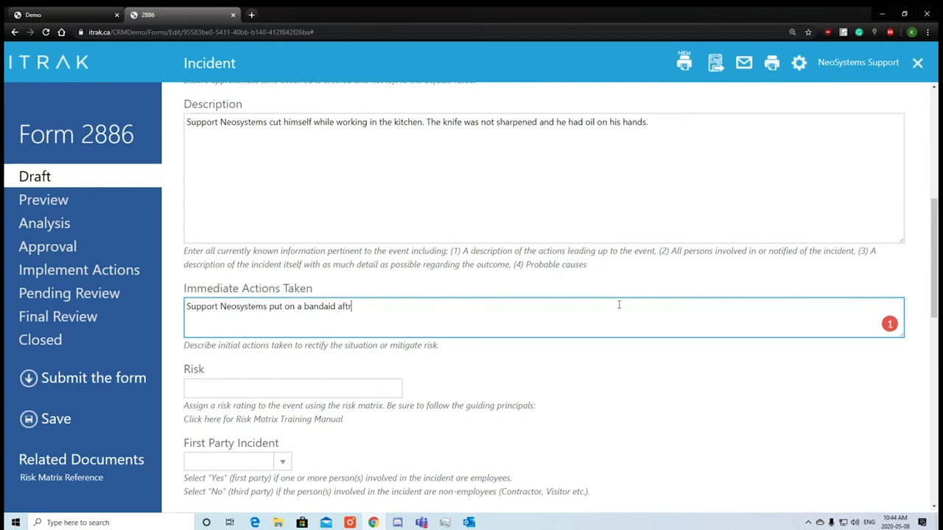
{"action": "key", "text": "BackSpace"}
{"action": "type", "text": "s finger"}
Change 'himself' to 'his finger' in the Description.
{"action": "left_click", "coordinate": [428, 115]}
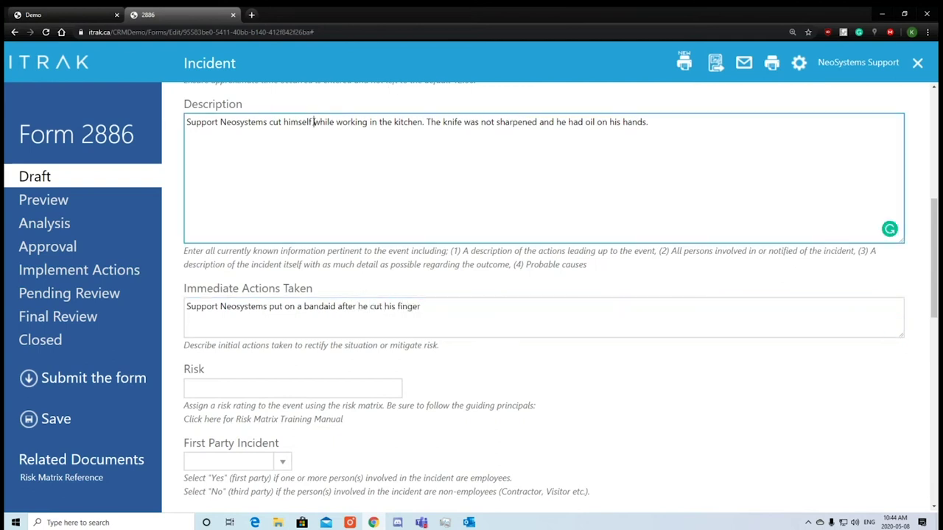
{"action": "left_click_drag", "start_coordinate": [313, 121], "coordinate": [291, 122]}
{"action": "type", "text": "s ful"}
{"action": "key", "text": "BackSpace"}
{"action": "key", "text": "BackSpace"}
{"action": "type", "text": "inger"}
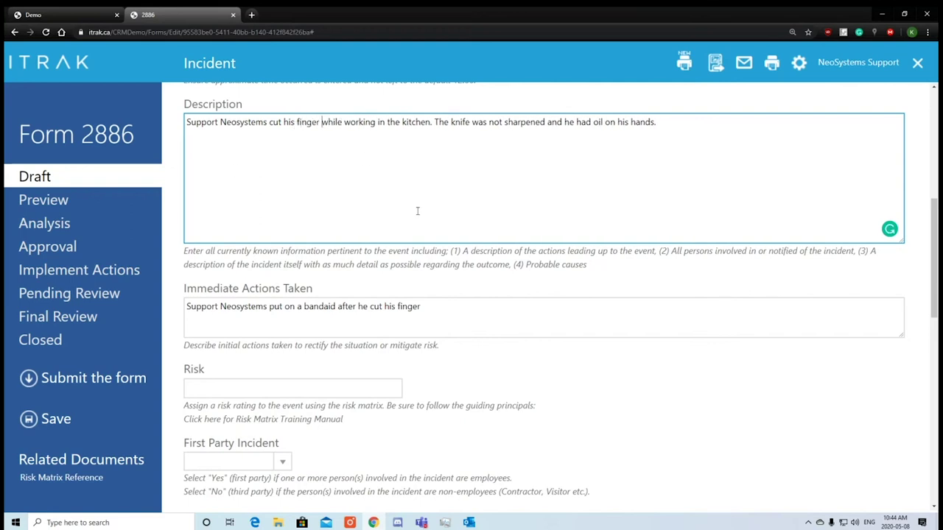
Highlight the Description guidance points, including Probable causes, then select all Description text.
{"action": "left_click", "coordinate": [575, 266]}
{"action": "left_click_drag", "start_coordinate": [488, 264], "coordinate": [491, 264]}
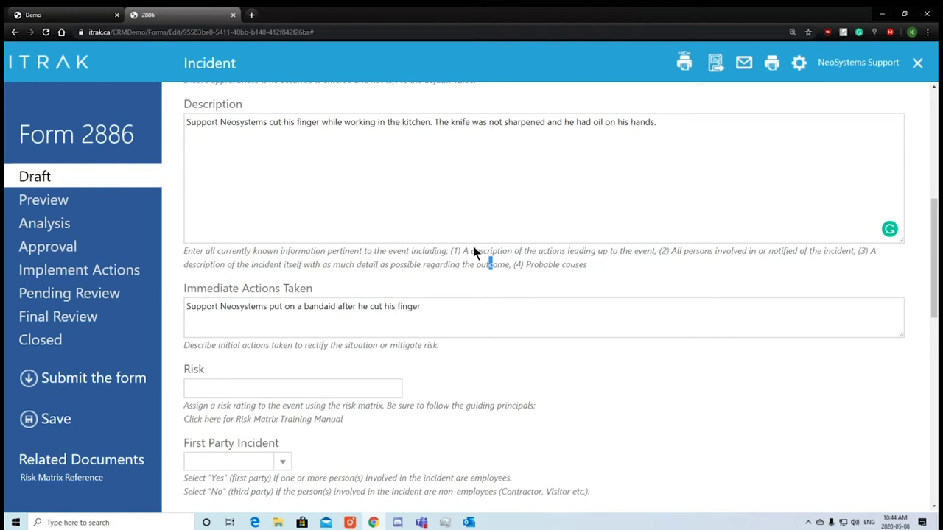
{"action": "left_click_drag", "start_coordinate": [463, 251], "coordinate": [632, 252]}
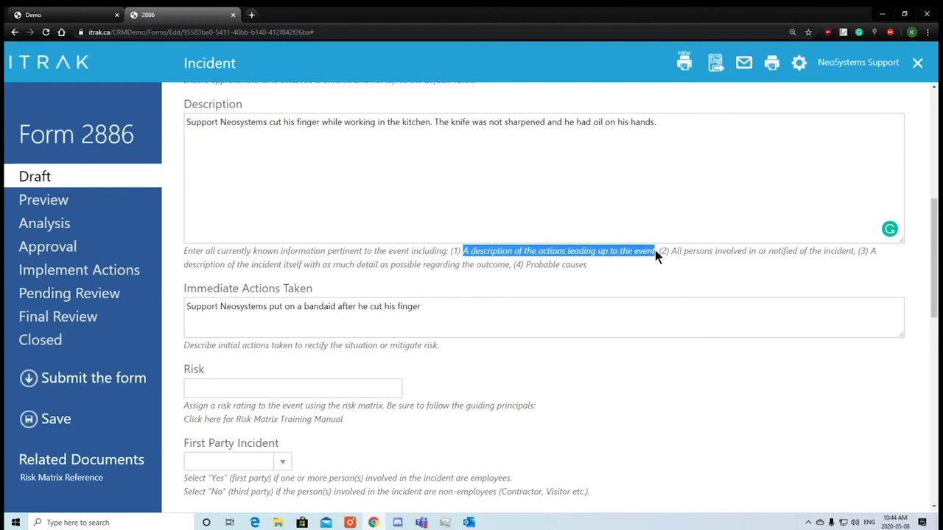
{"action": "left_click_drag", "start_coordinate": [700, 251], "coordinate": [863, 256]}
{"action": "left_click", "coordinate": [614, 301]}
{"action": "left_click", "coordinate": [246, 273]}
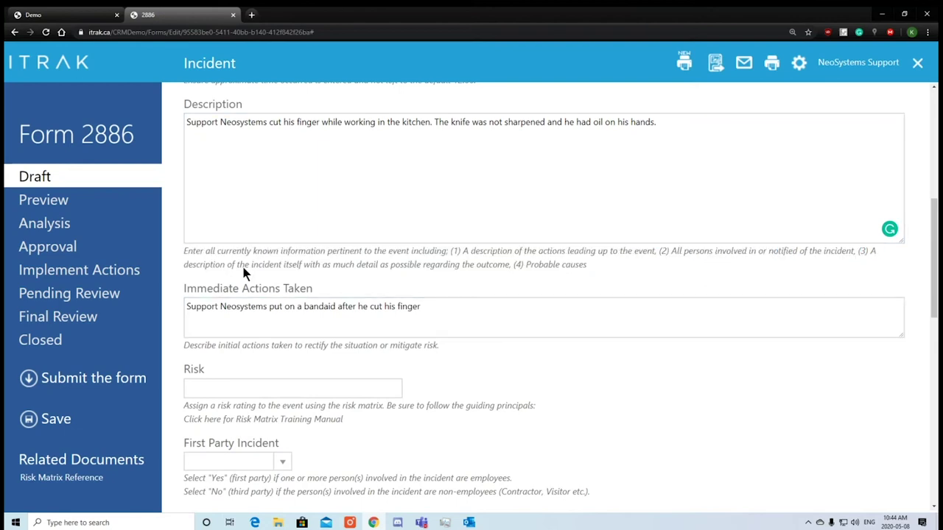
{"action": "left_click_drag", "start_coordinate": [197, 267], "coordinate": [306, 263]}
{"action": "left_click_drag", "start_coordinate": [526, 268], "coordinate": [601, 271]}
{"action": "left_click", "coordinate": [608, 266]}
{"action": "left_click", "coordinate": [665, 176]}
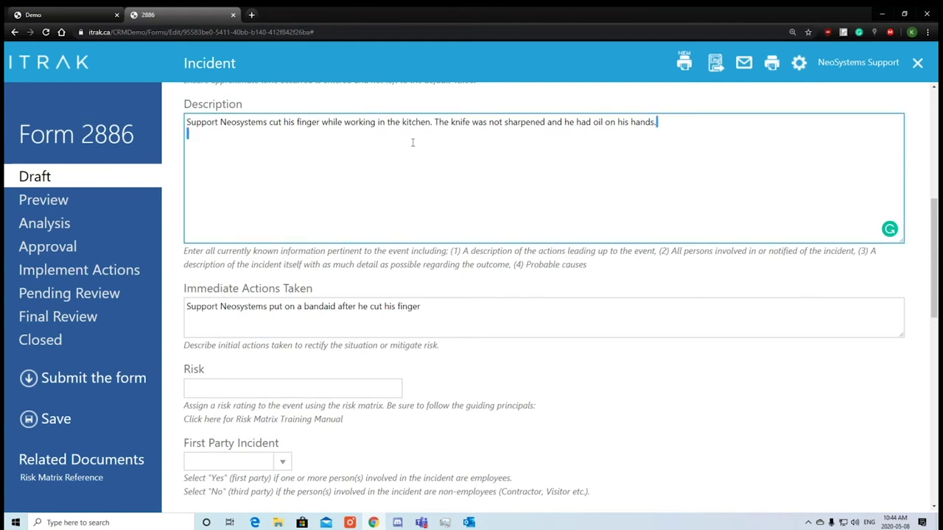
{"action": "key", "text": "ctrl+a"}
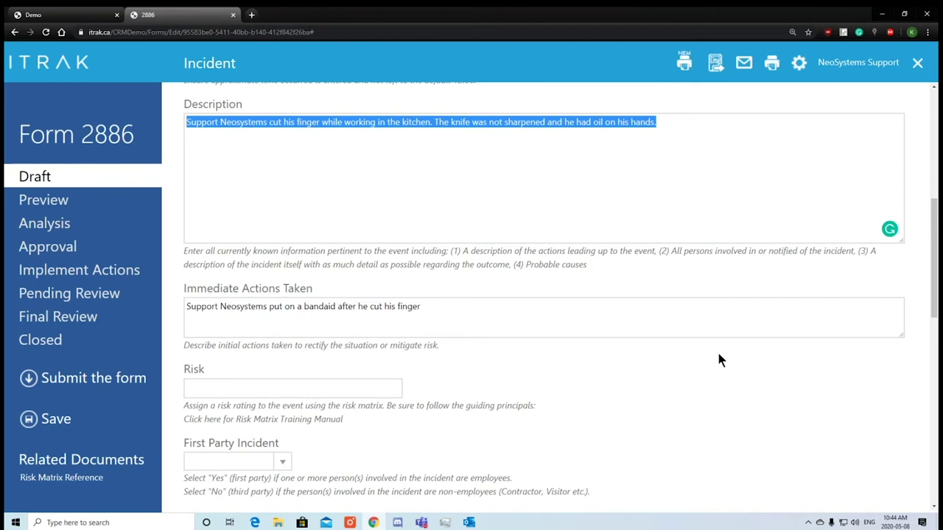
In the Risk picker, rate assets Negligible and community Localized and Company attention.
{"action": "left_click", "coordinate": [709, 355]}
{"action": "scroll", "coordinate": [709, 355], "scroll_direction": "down", "scroll_amount": 3}
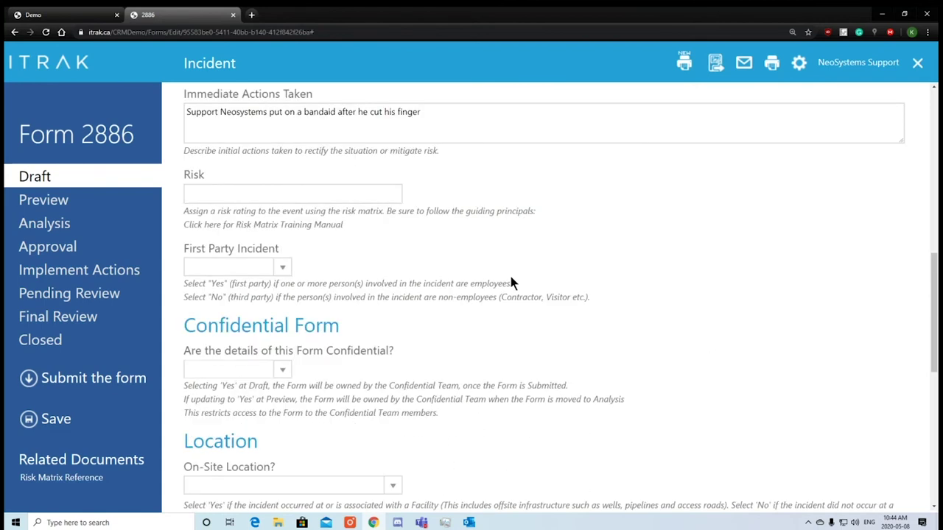
{"action": "left_click", "coordinate": [319, 197]}
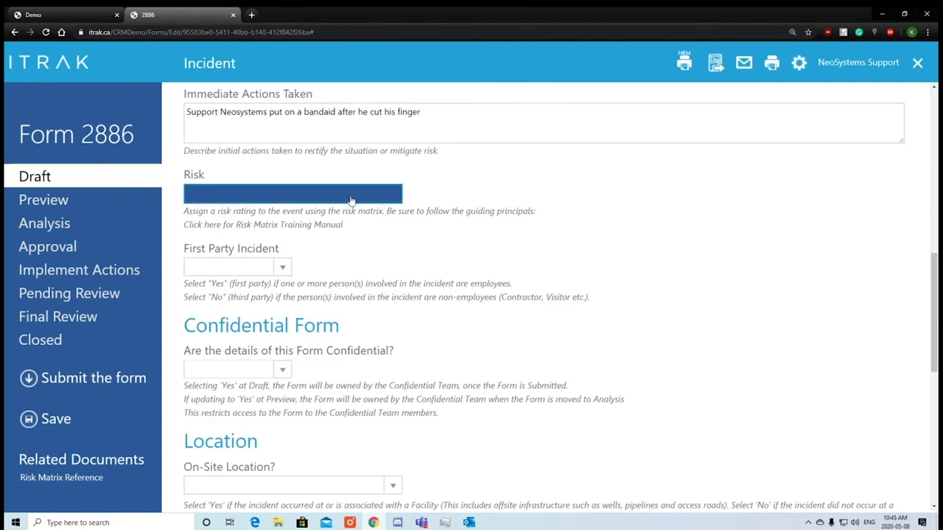
{"action": "left_click", "coordinate": [351, 201]}
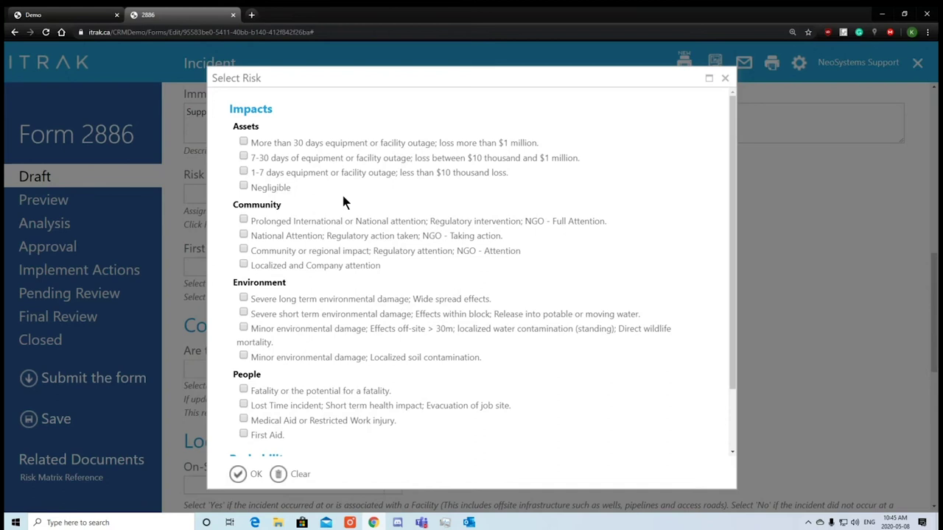
{"action": "left_click_drag", "start_coordinate": [258, 130], "coordinate": [224, 123]}
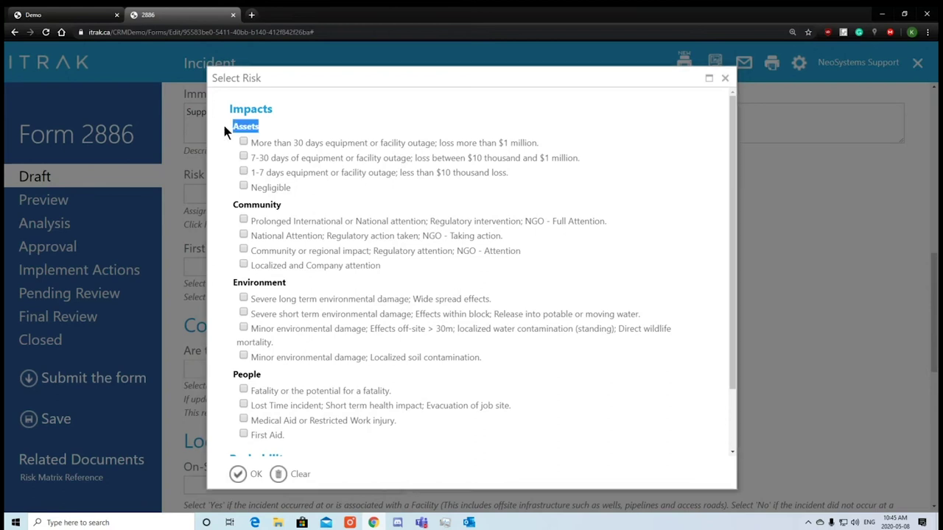
{"action": "left_click", "coordinate": [272, 188]}
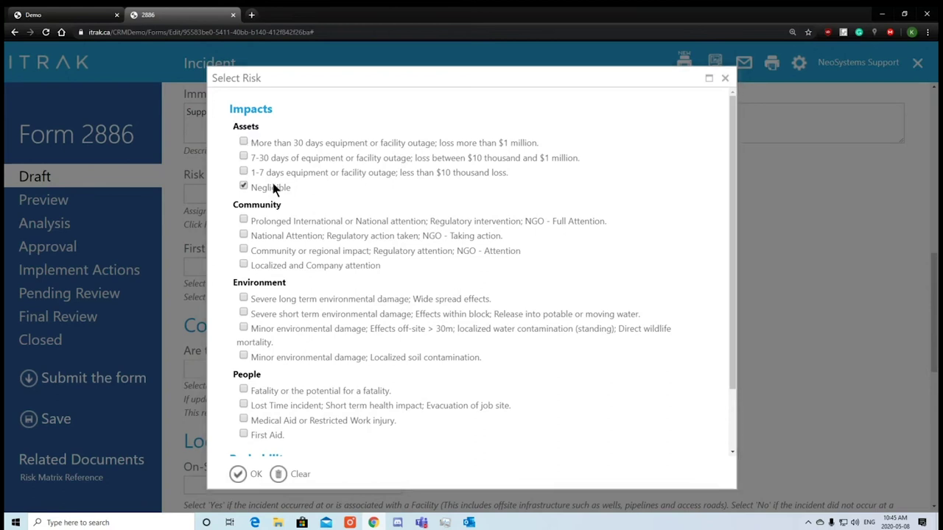
{"action": "left_click_drag", "start_coordinate": [282, 204], "coordinate": [225, 204]}
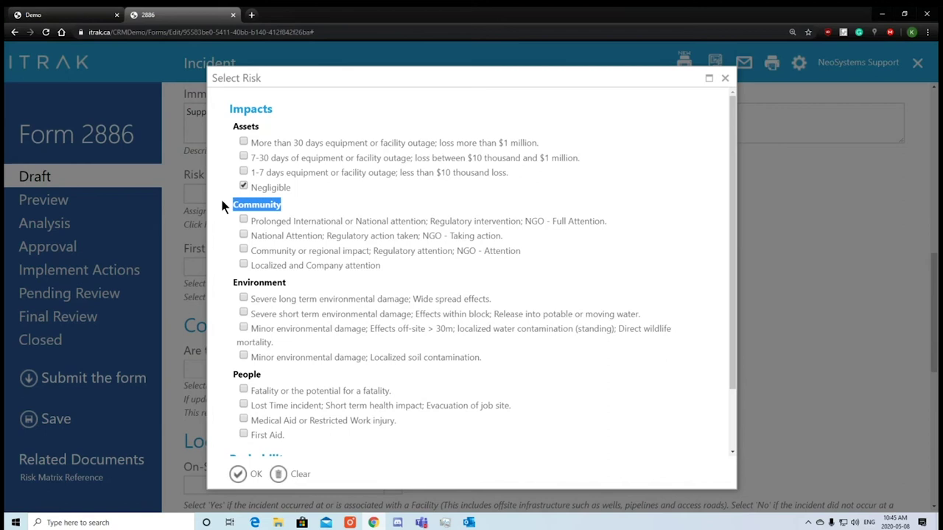
{"action": "left_click", "coordinate": [225, 204]}
{"action": "left_click", "coordinate": [315, 266]}
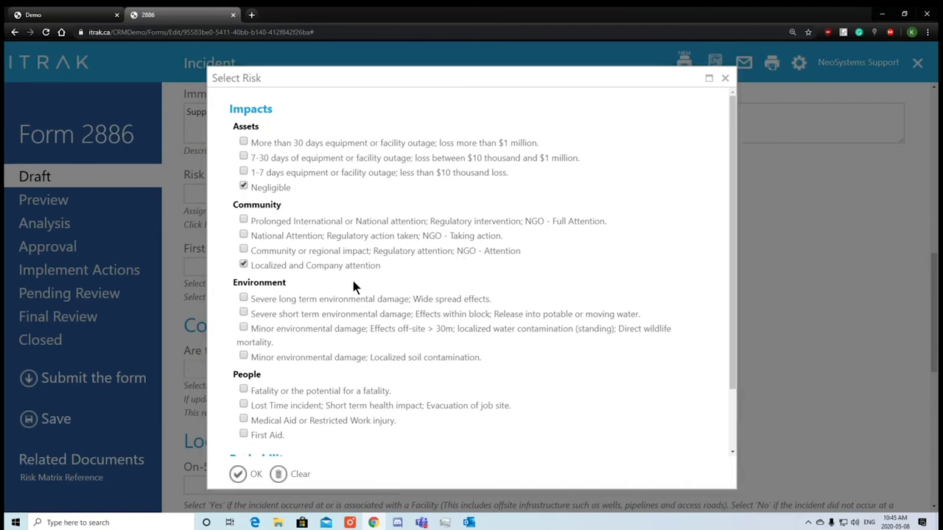
Rate people impact First Aid and probability Reasonably Probable, then apply the rating.
{"action": "left_click_drag", "start_coordinate": [353, 282], "coordinate": [249, 286]}
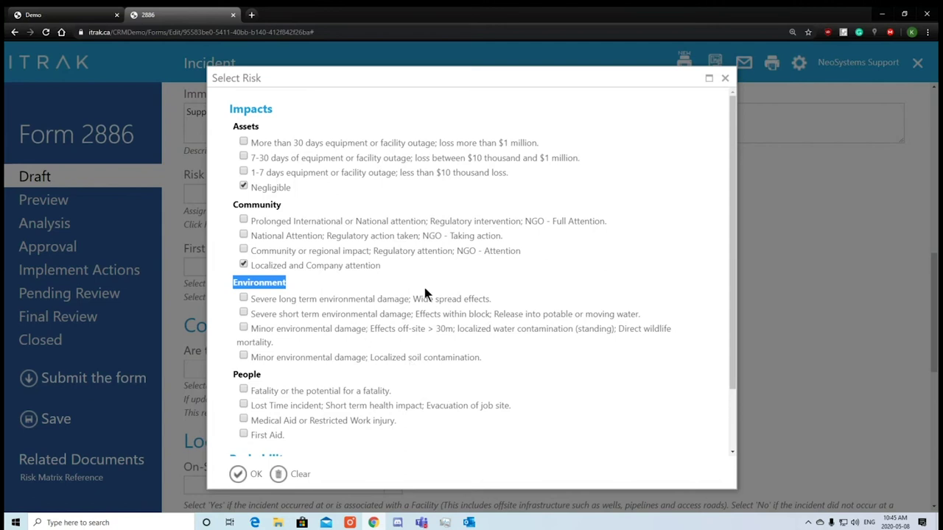
{"action": "scroll", "coordinate": [559, 360], "scroll_direction": "down", "scroll_amount": 1}
{"action": "left_click_drag", "start_coordinate": [265, 302], "coordinate": [227, 300]}
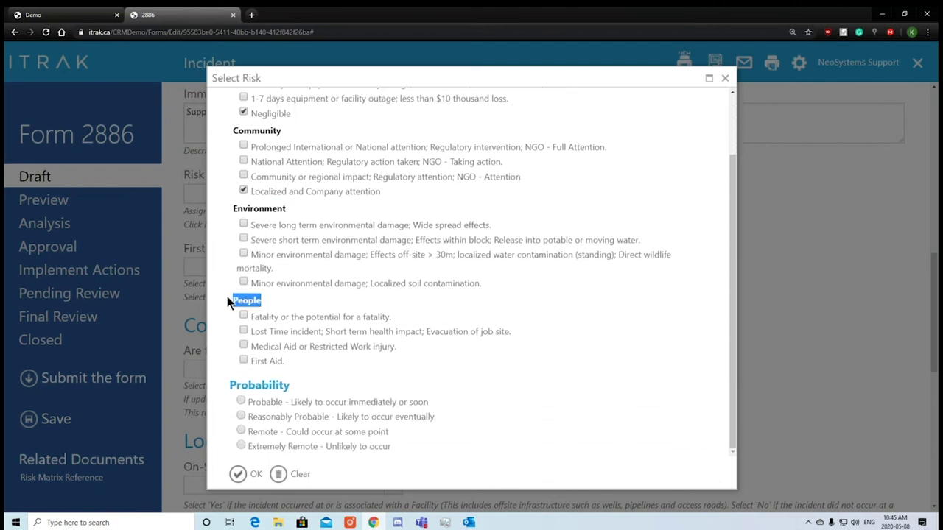
{"action": "left_click", "coordinate": [262, 362]}
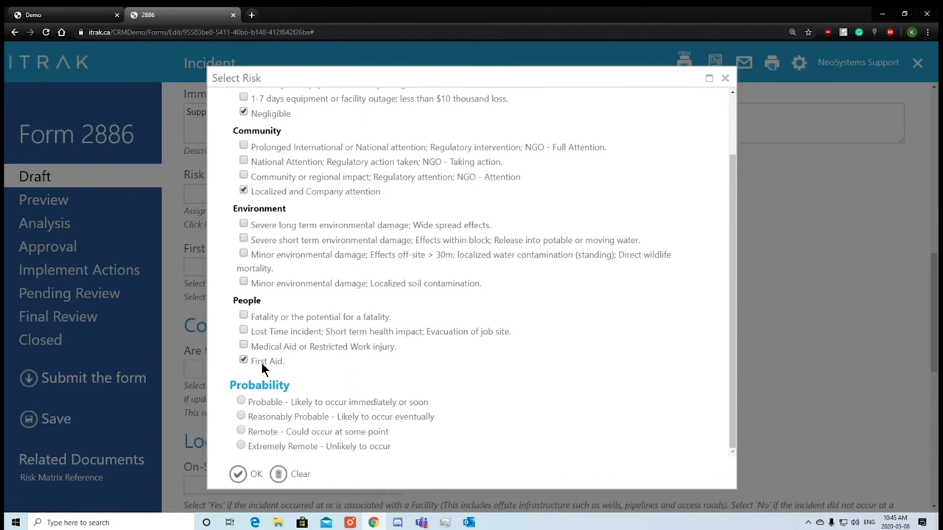
{"action": "double_click", "coordinate": [259, 385]}
{"action": "left_click", "coordinate": [540, 398]}
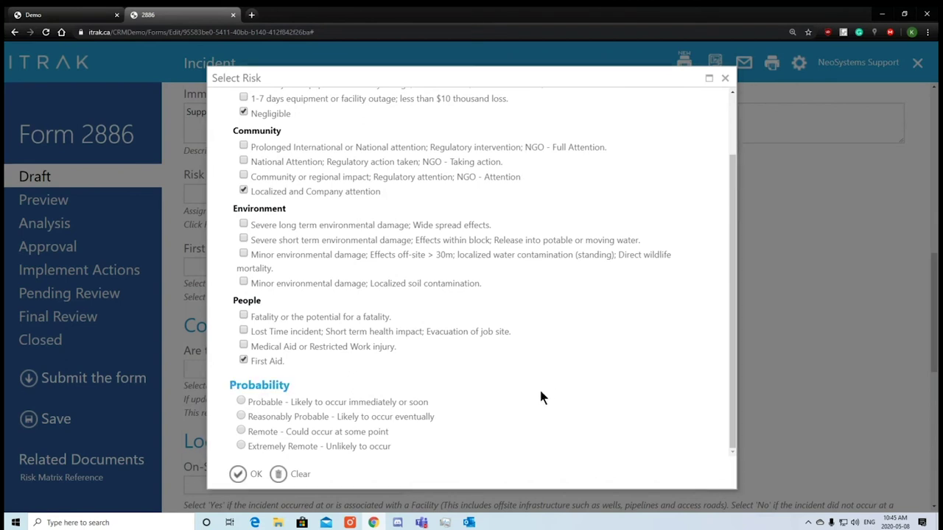
{"action": "left_click", "coordinate": [333, 420]}
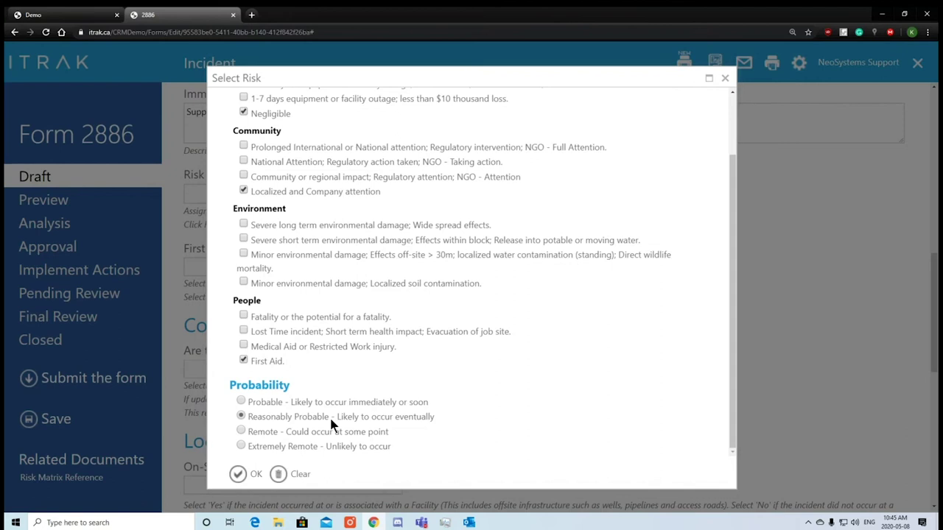
{"action": "left_click", "coordinate": [238, 476]}
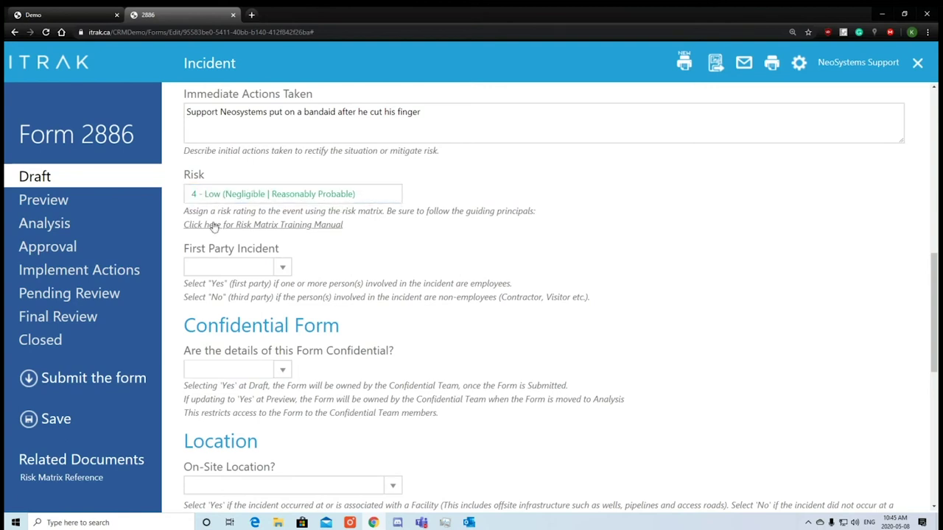
Try a high risk rating: International attention, severe environmental damage, Fatality, Extremely Remote.
{"action": "left_click", "coordinate": [242, 195]}
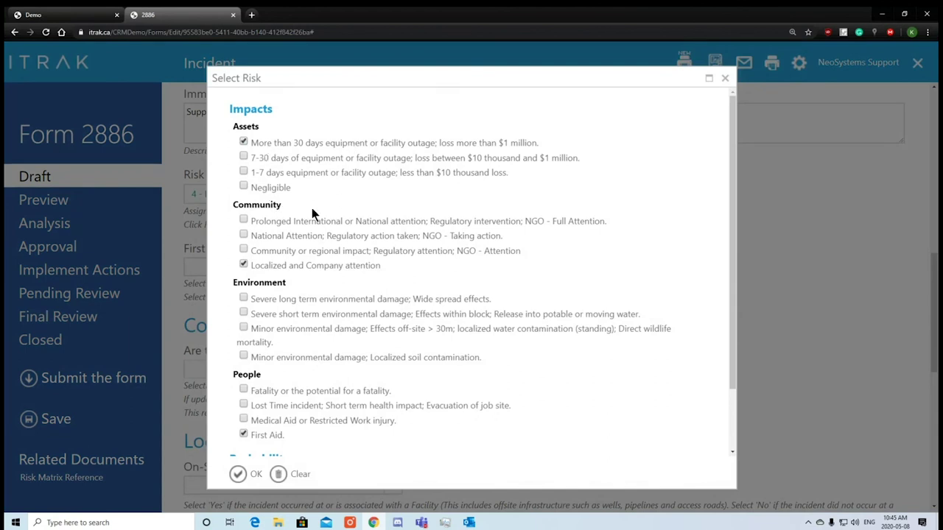
{"action": "left_click", "coordinate": [294, 220]}
{"action": "left_click", "coordinate": [302, 298]}
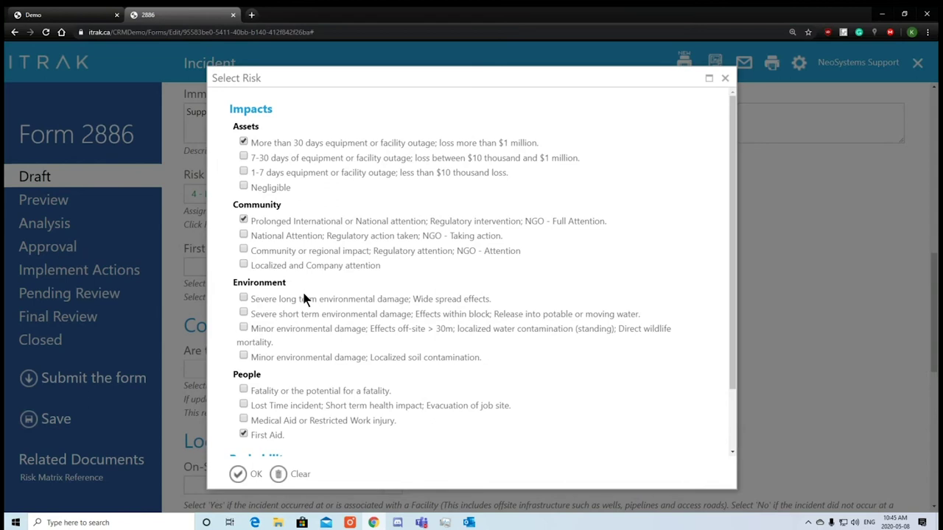
{"action": "left_click", "coordinate": [271, 436]}
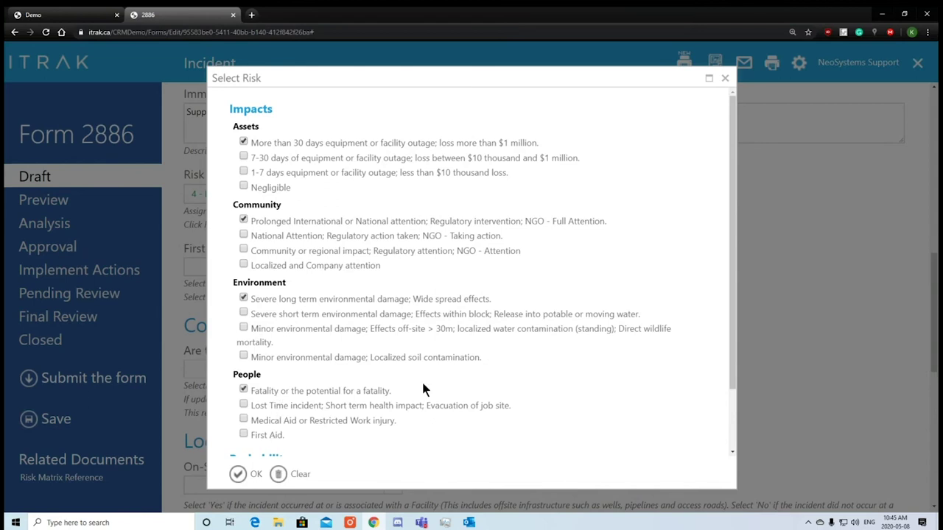
{"action": "scroll", "coordinate": [423, 384], "scroll_direction": "down", "scroll_amount": 1}
{"action": "left_click", "coordinate": [257, 446]}
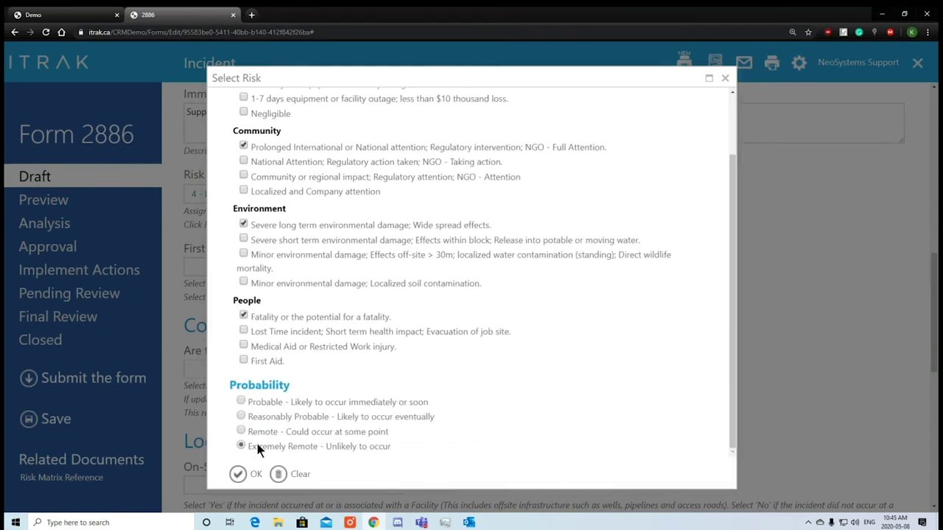
{"action": "left_click", "coordinate": [254, 473]}
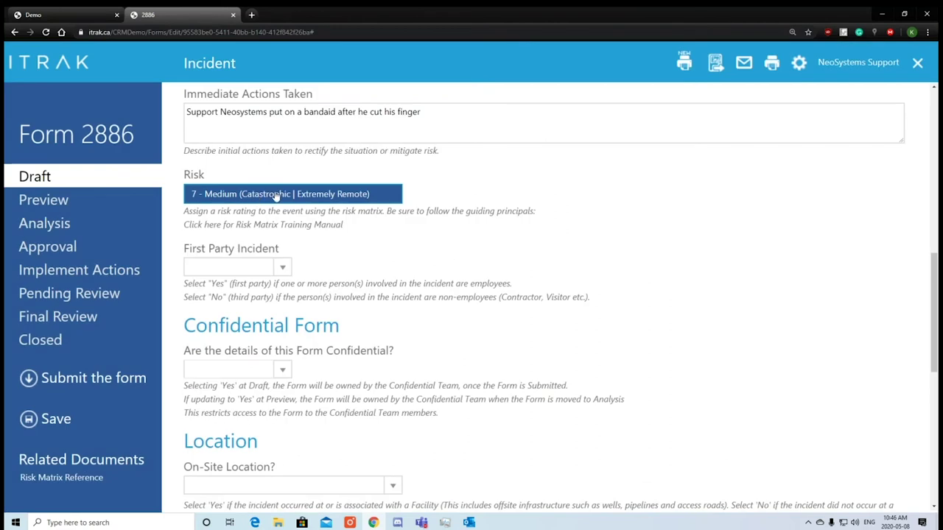
Reconfirm the trial risk rating, then clear all risk choices.
{"action": "left_click", "coordinate": [342, 196]}
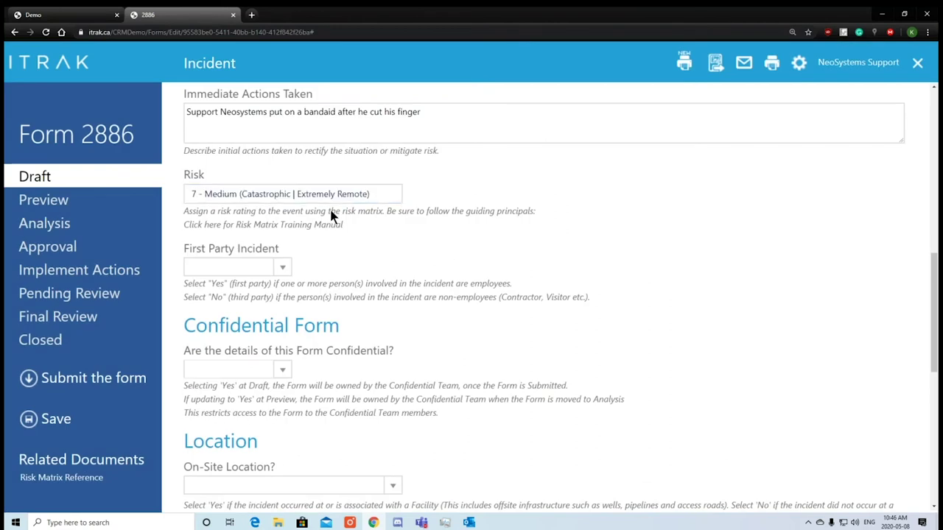
{"action": "scroll", "coordinate": [290, 413], "scroll_direction": "down", "scroll_amount": 2}
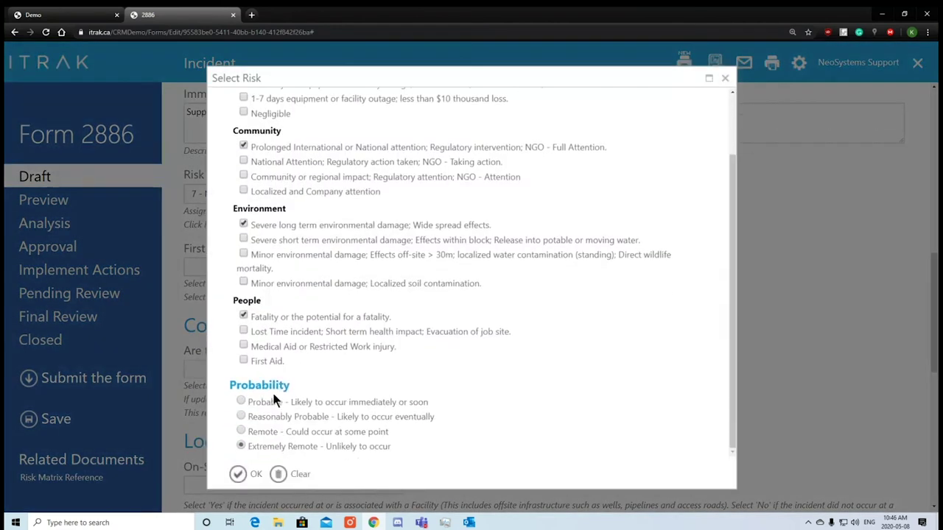
{"action": "left_click", "coordinate": [252, 467]}
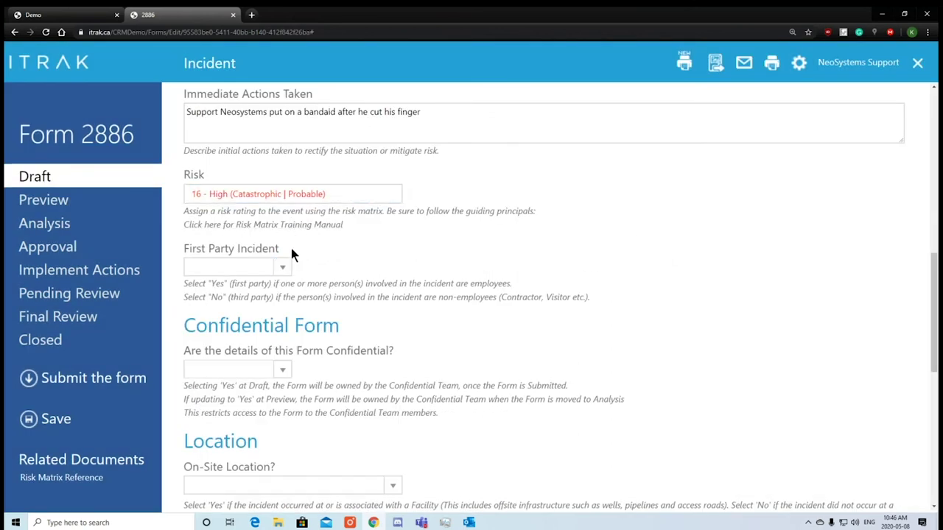
{"action": "left_click", "coordinate": [324, 196]}
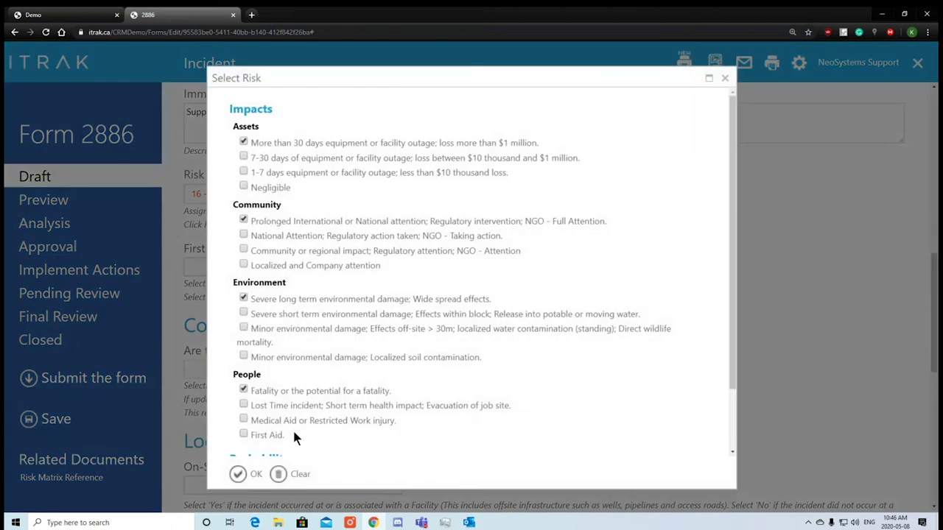
{"action": "left_click", "coordinate": [293, 471]}
Reselect Negligible, Localized and Company attention, First Aid and Reasonably Probable.
{"action": "left_click", "coordinate": [288, 198]}
{"action": "left_click", "coordinate": [282, 265]}
{"action": "scroll", "coordinate": [289, 390], "scroll_direction": "down", "scroll_amount": 1}
{"action": "left_click", "coordinate": [269, 361]}
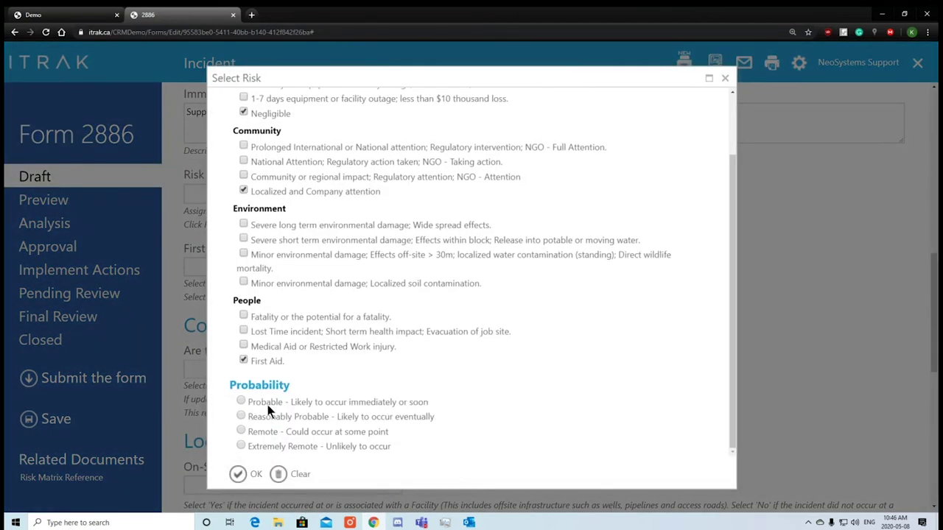
{"action": "left_click", "coordinate": [263, 417]}
{"action": "left_click", "coordinate": [249, 474]}
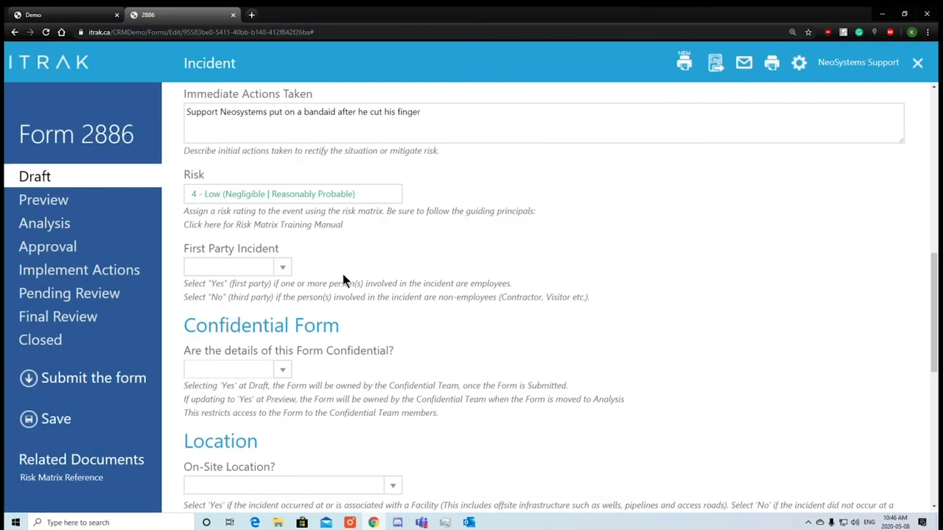
Try First Party Incident as Yes, then as No.
{"action": "left_click", "coordinate": [283, 266]}
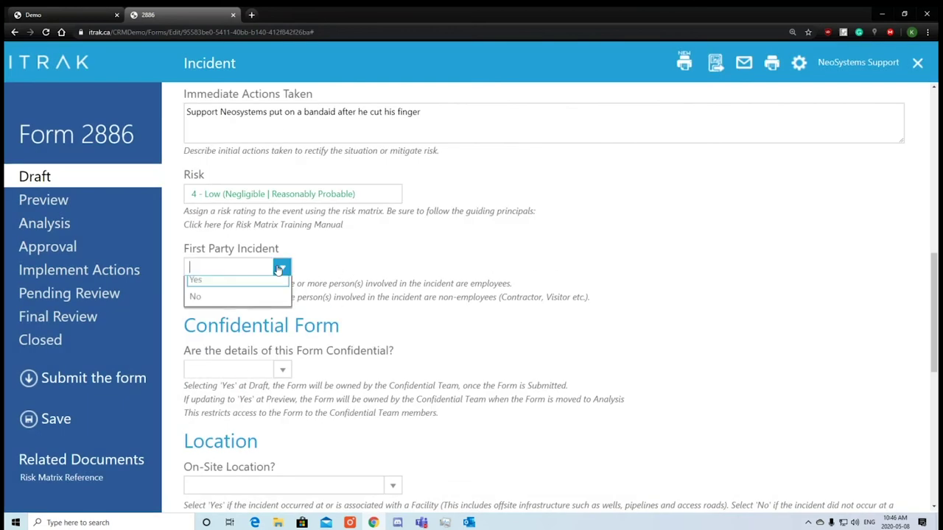
{"action": "left_click", "coordinate": [288, 268]}
{"action": "left_click", "coordinate": [284, 266]}
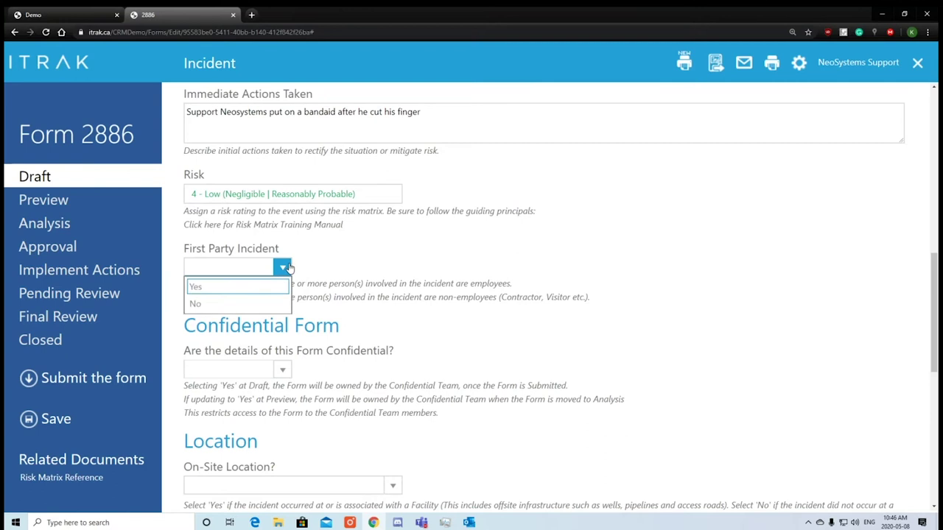
{"action": "left_click", "coordinate": [262, 287]}
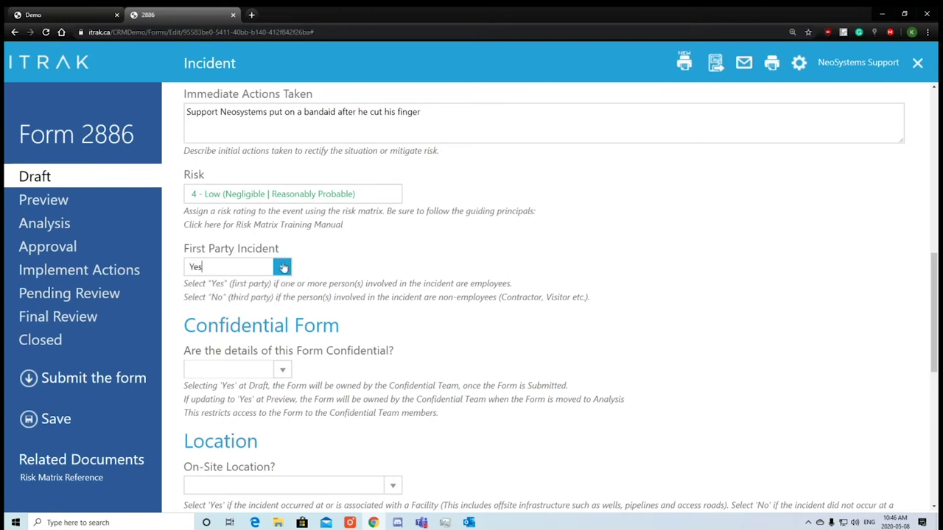
{"action": "left_click", "coordinate": [284, 267]}
{"action": "left_click", "coordinate": [247, 304]}
{"action": "left_click_drag", "start_coordinate": [263, 314], "coordinate": [272, 321]}
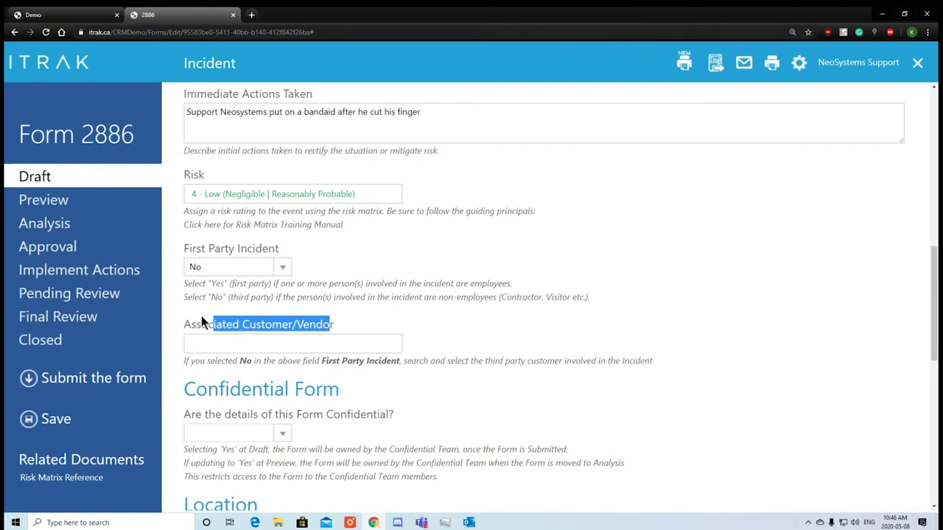
Point out the Associated Customer/Vendor field and set First Party Incident back to Yes.
{"action": "left_click_drag", "start_coordinate": [329, 319], "coordinate": [216, 314]}
{"action": "scroll", "coordinate": [330, 295], "scroll_direction": "down", "scroll_amount": 3}
{"action": "left_click_drag", "start_coordinate": [404, 254], "coordinate": [410, 255]}
{"action": "scroll", "coordinate": [424, 243], "scroll_direction": "up", "scroll_amount": 1}
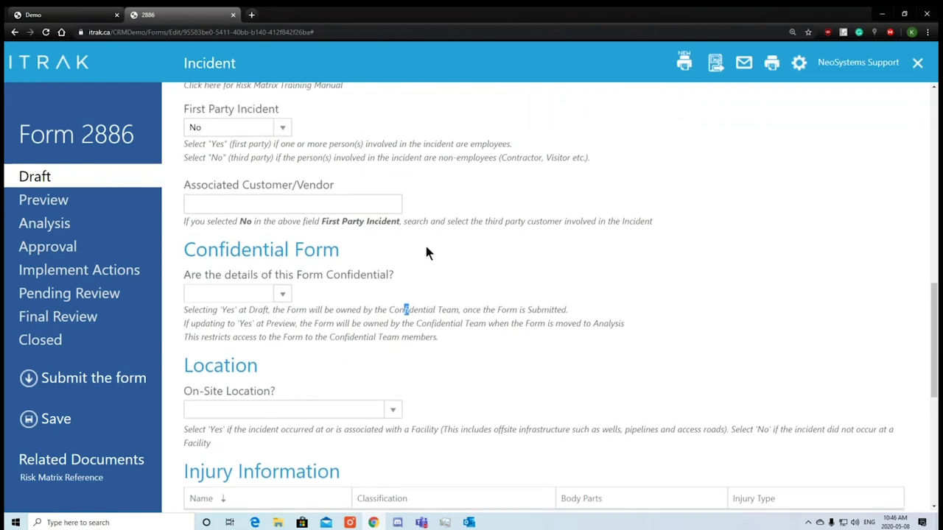
{"action": "scroll", "coordinate": [424, 243], "scroll_direction": "up", "scroll_amount": 2}
{"action": "left_click", "coordinate": [282, 267]}
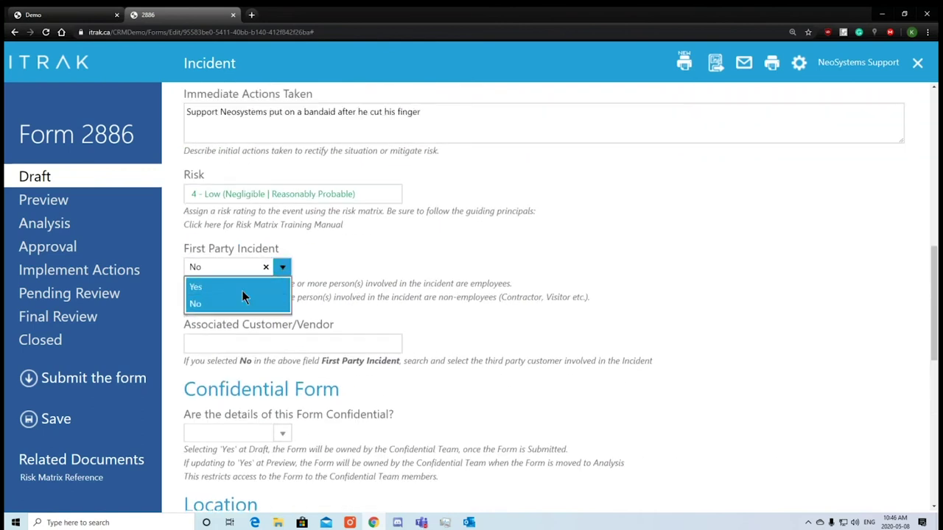
{"action": "left_click", "coordinate": [240, 287]}
Answer No to whether the form details are confidential.
{"action": "left_click", "coordinate": [282, 369]}
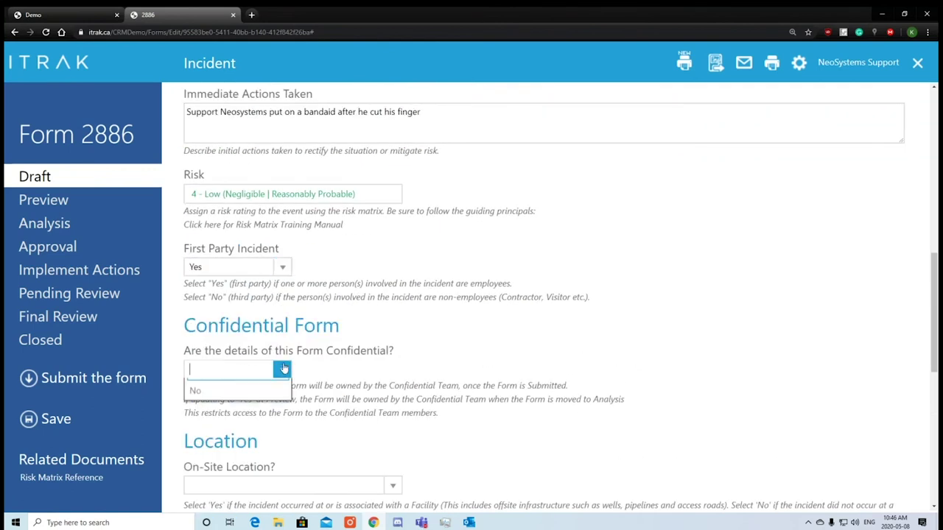
{"action": "left_click", "coordinate": [262, 405]}
{"action": "scroll", "coordinate": [487, 376], "scroll_direction": "down", "scroll_amount": 2}
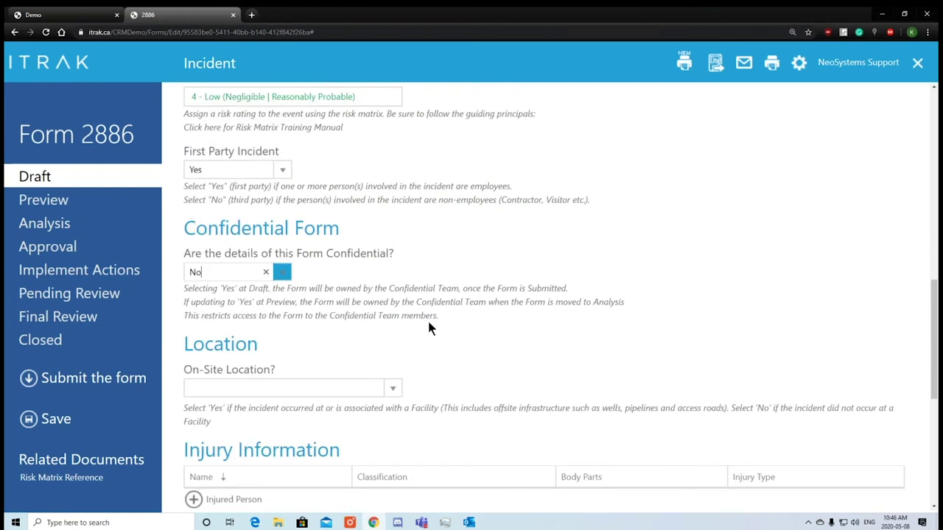
{"action": "left_click_drag", "start_coordinate": [430, 327], "coordinate": [282, 308]}
{"action": "left_click", "coordinate": [282, 308]}
{"action": "scroll", "coordinate": [352, 301], "scroll_direction": "down", "scroll_amount": 2}
{"action": "left_click_drag", "start_coordinate": [185, 273], "coordinate": [278, 269]}
{"action": "left_click", "coordinate": [278, 269]}
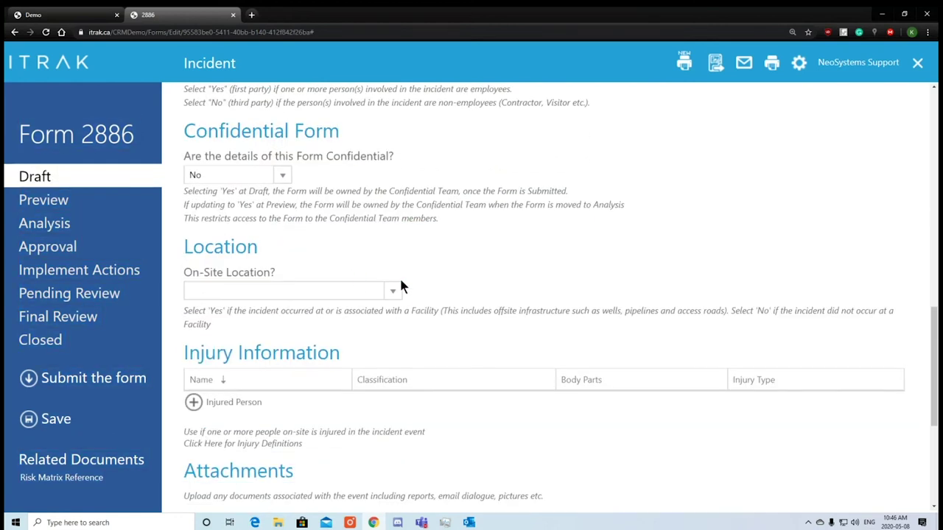
Set On-Site Location? to Yes after briefly trying No.
{"action": "left_click", "coordinate": [393, 290]}
{"action": "left_click", "coordinate": [358, 326]}
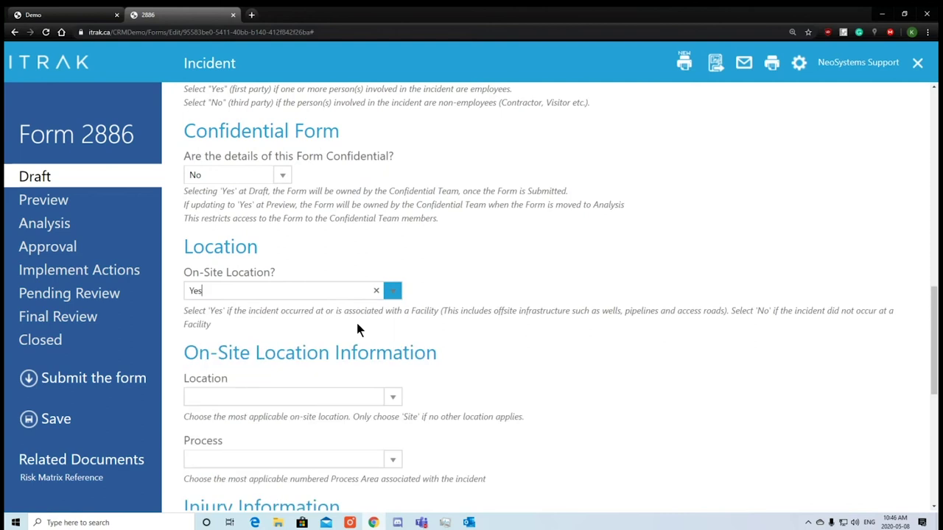
{"action": "scroll", "coordinate": [376, 310], "scroll_direction": "down", "scroll_amount": 2}
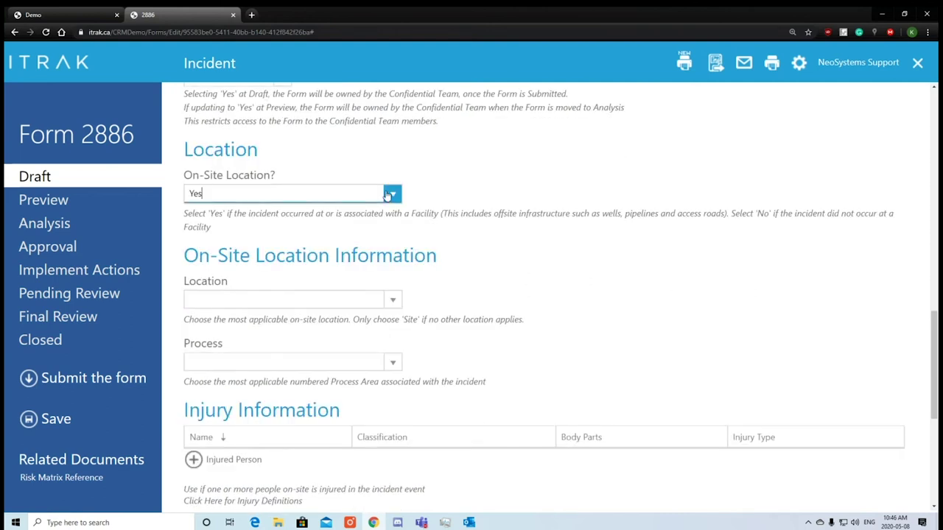
{"action": "left_click", "coordinate": [387, 195]}
{"action": "left_click", "coordinate": [325, 248]}
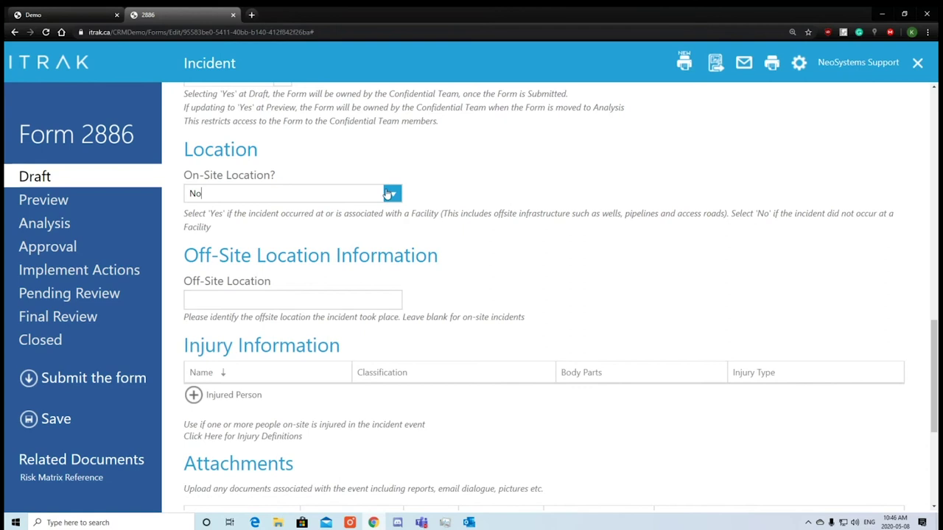
{"action": "left_click", "coordinate": [388, 193]}
{"action": "left_click", "coordinate": [295, 229]}
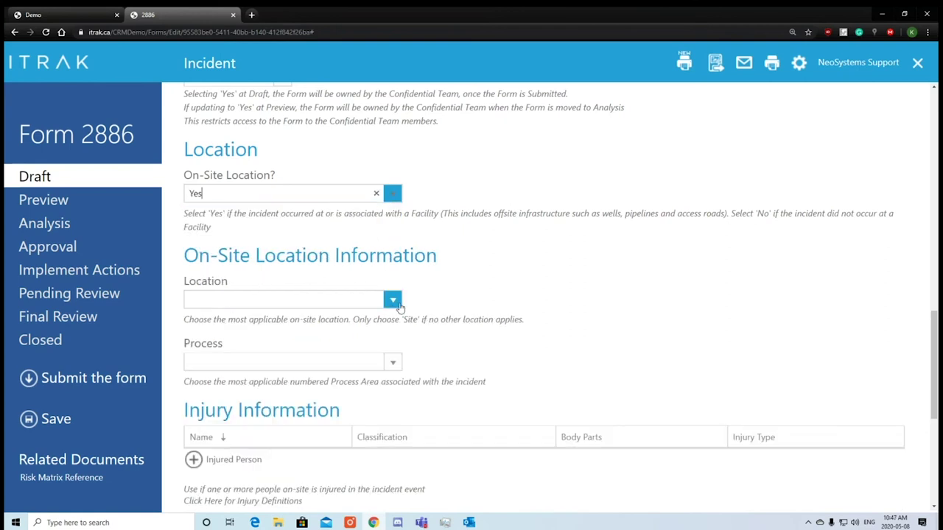
Choose Office as the Location and 2.0 Office as the Process.
{"action": "left_click", "coordinate": [396, 302]}
{"action": "scroll", "coordinate": [274, 373], "scroll_direction": "down", "scroll_amount": 3}
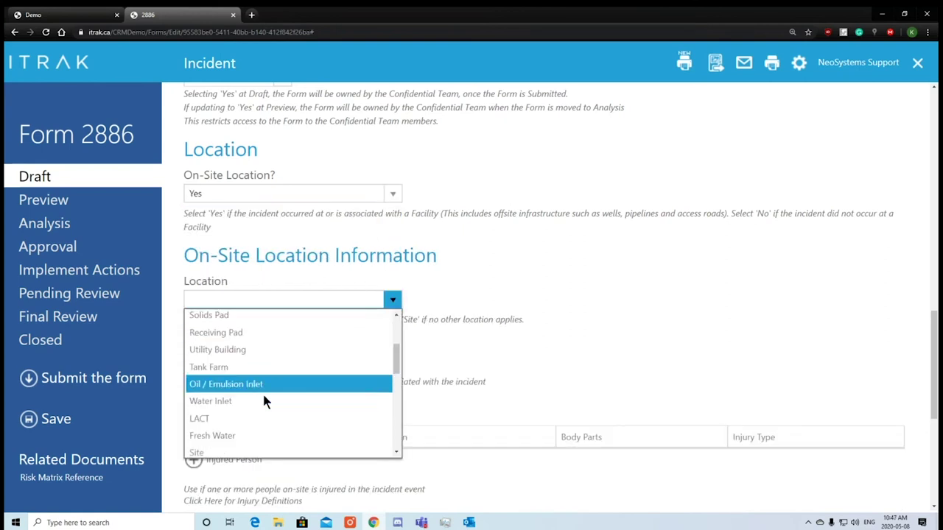
{"action": "scroll", "coordinate": [260, 406], "scroll_direction": "down", "scroll_amount": 8}
{"action": "scroll", "coordinate": [260, 405], "scroll_direction": "up", "scroll_amount": 12}
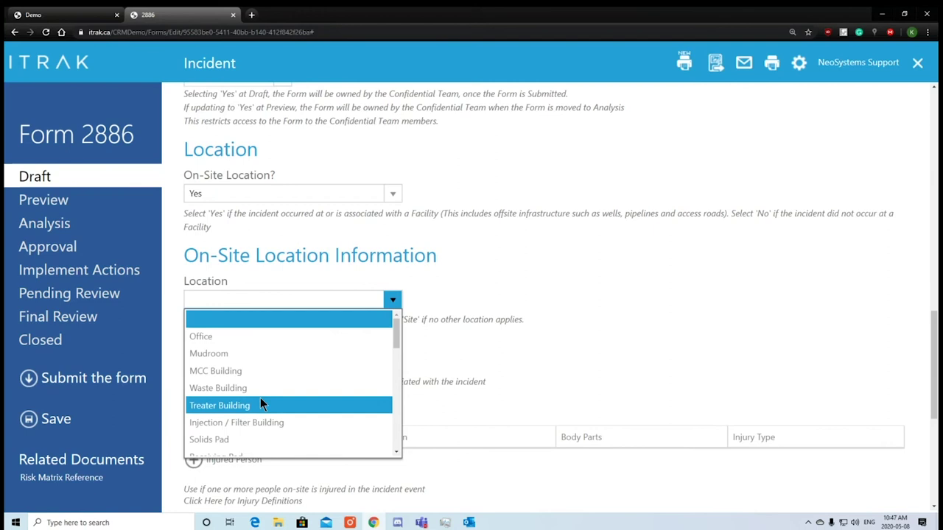
{"action": "left_click", "coordinate": [272, 336]}
{"action": "left_click", "coordinate": [280, 362]}
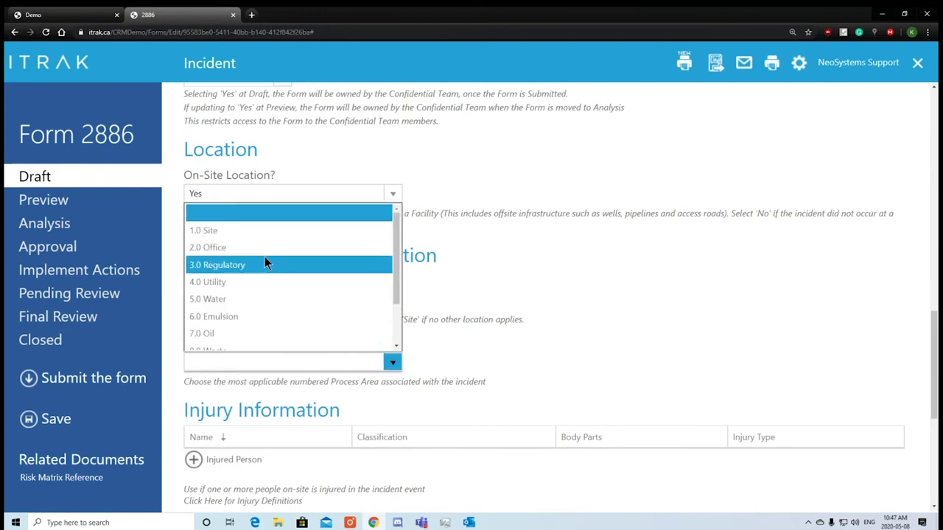
{"action": "scroll", "coordinate": [257, 266], "scroll_direction": "down", "scroll_amount": 2}
{"action": "scroll", "coordinate": [250, 291], "scroll_direction": "up", "scroll_amount": 2}
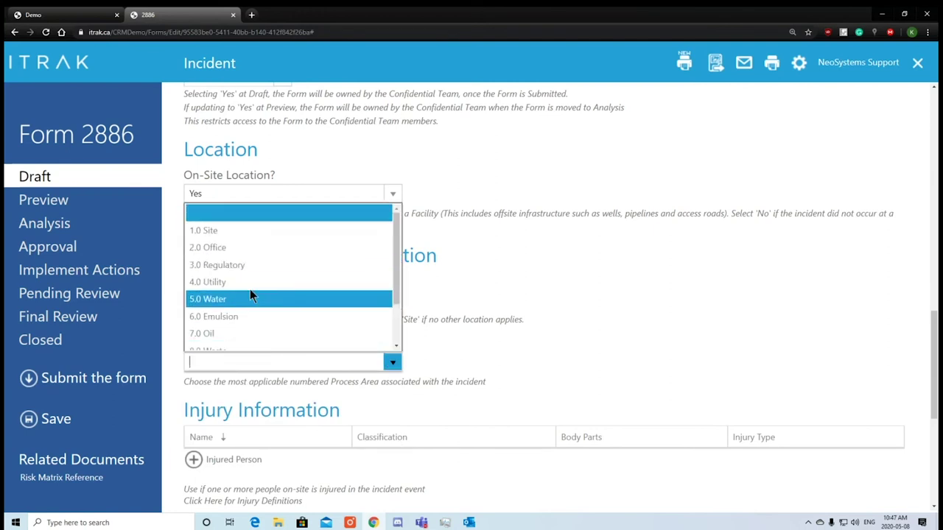
{"action": "left_click", "coordinate": [254, 249]}
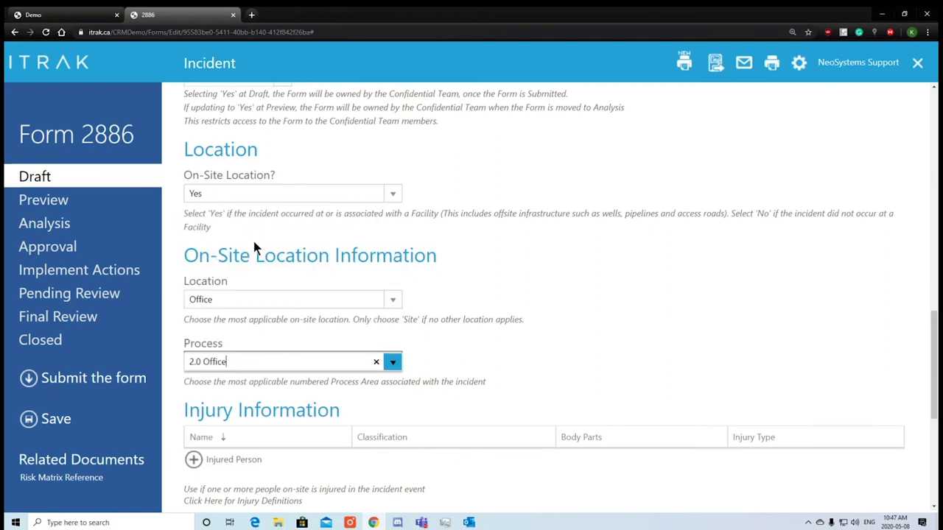
{"action": "left_click", "coordinate": [529, 345]}
{"action": "scroll", "coordinate": [535, 344], "scroll_direction": "down", "scroll_amount": 2}
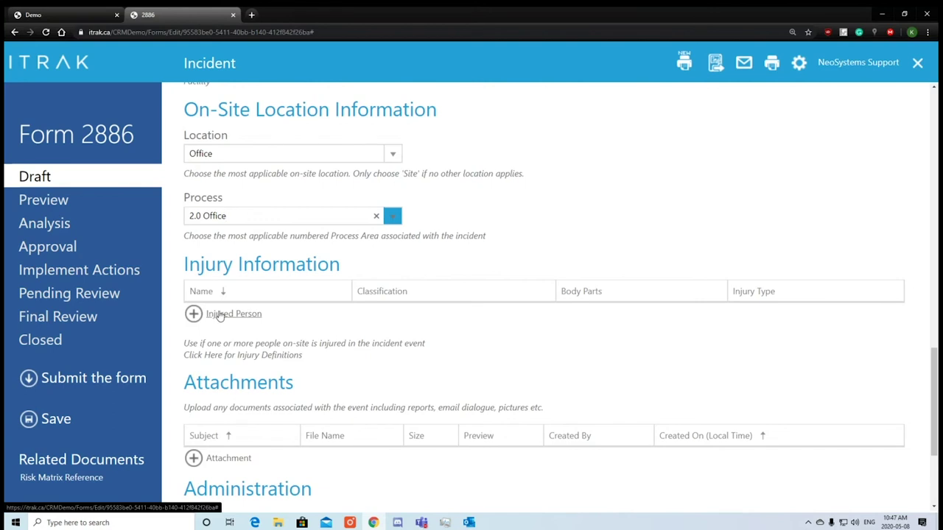
Add an injured person, picking the support employee via a 'Support' name search.
{"action": "left_click", "coordinate": [219, 316]}
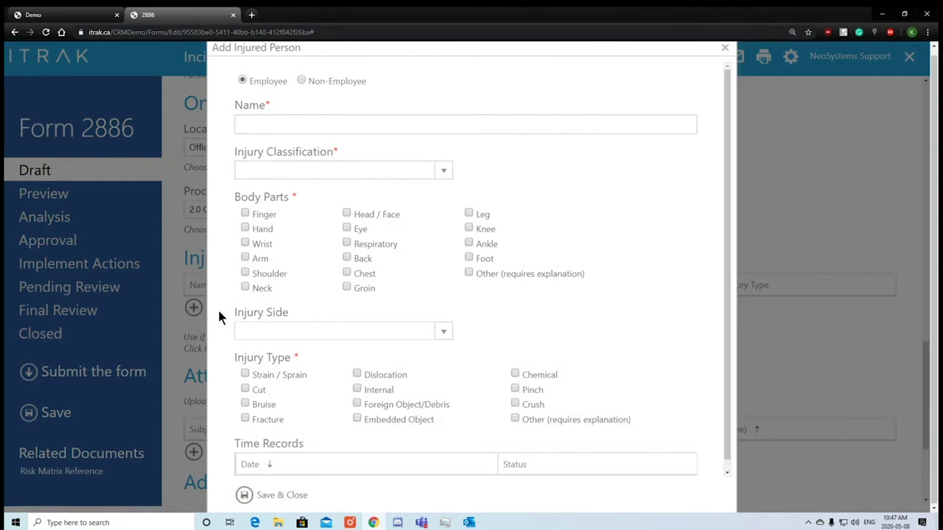
{"action": "left_click", "coordinate": [438, 125]}
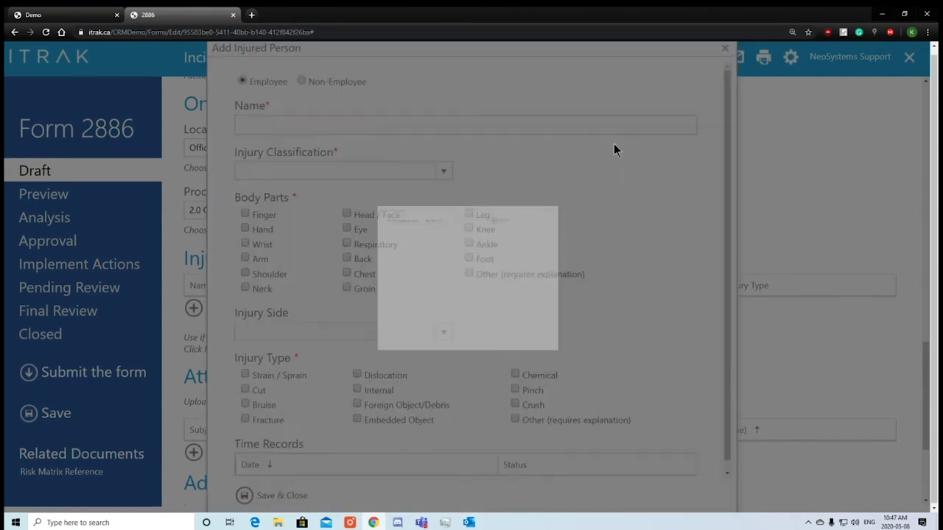
{"action": "left_click", "coordinate": [526, 114]}
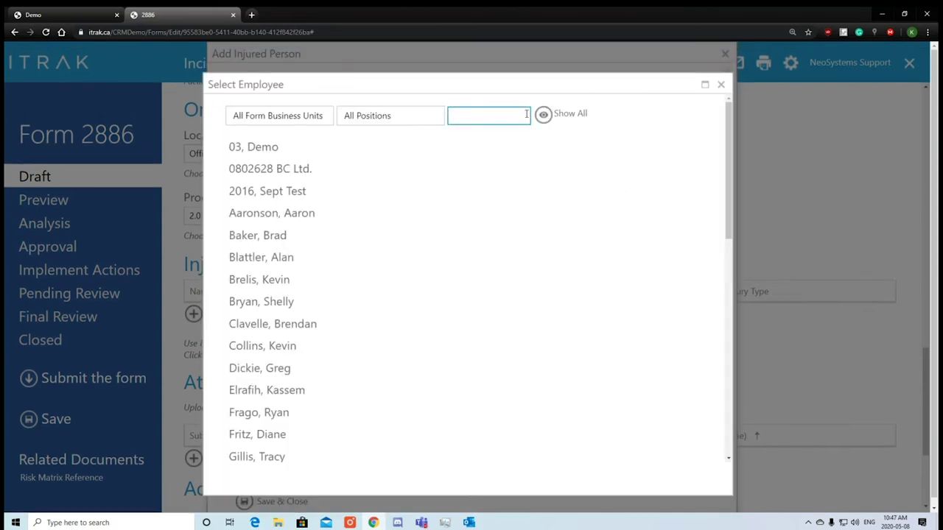
{"action": "type", "text": "Support"}
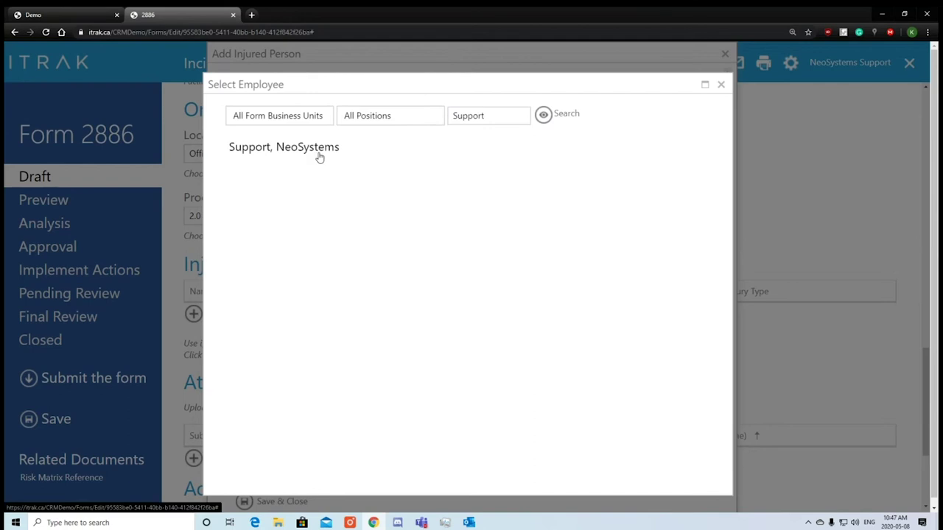
{"action": "left_click", "coordinate": [318, 153]}
Record a First Aid cut to the right finger and save the injury.
{"action": "left_click", "coordinate": [443, 170]}
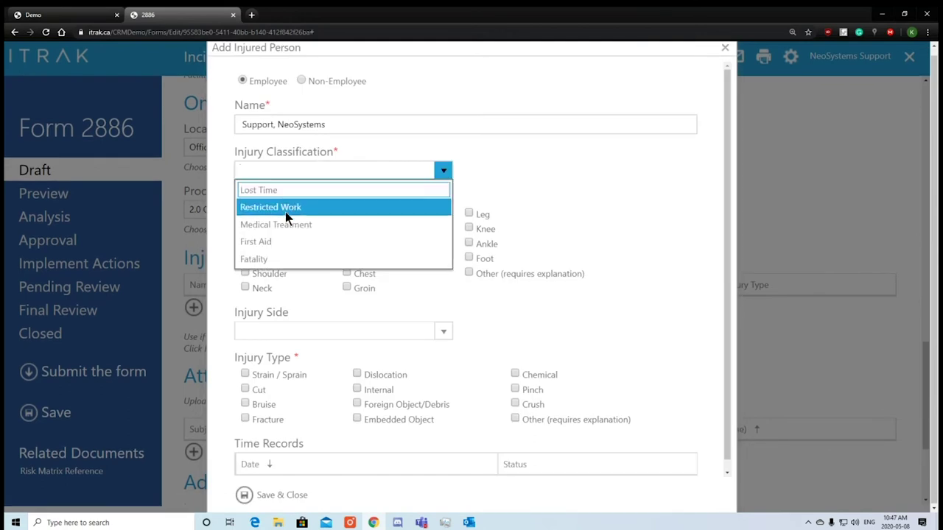
{"action": "left_click", "coordinate": [265, 242]}
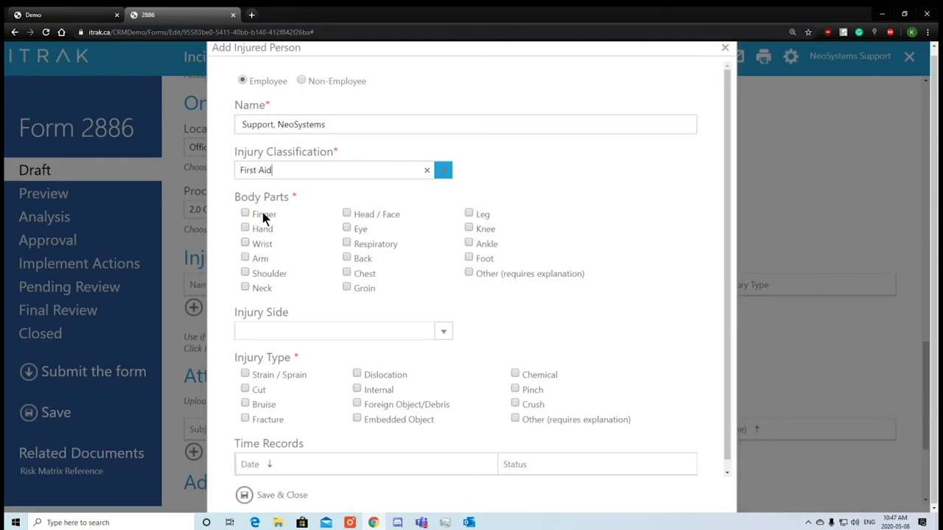
{"action": "left_click", "coordinate": [263, 218]}
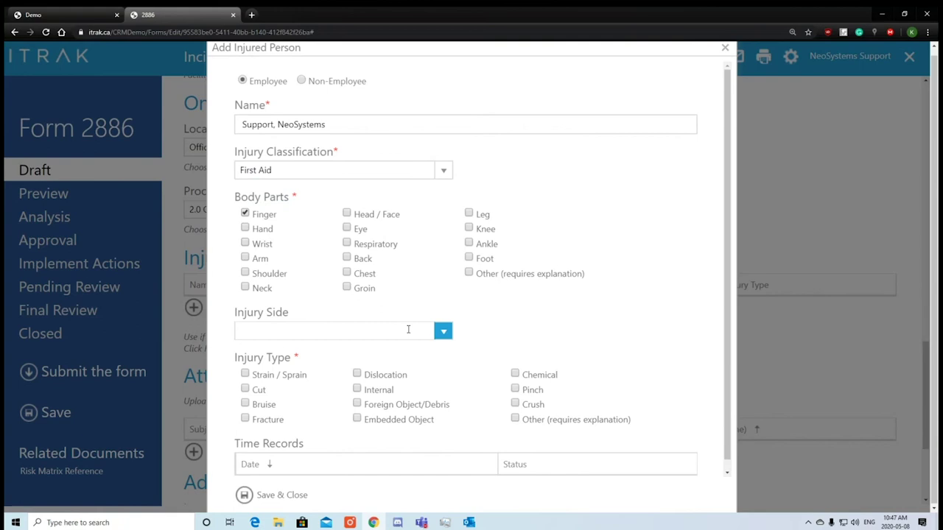
{"action": "left_click", "coordinate": [444, 332]}
{"action": "left_click", "coordinate": [325, 360]}
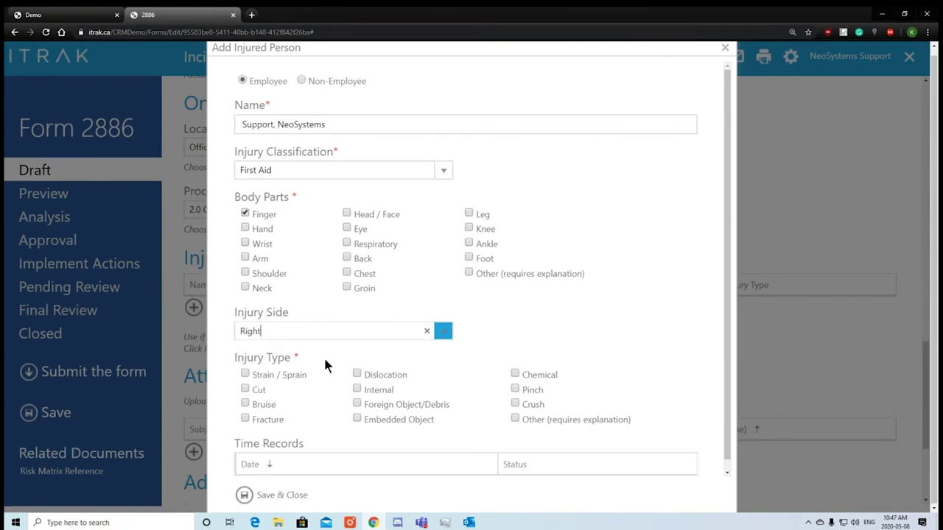
{"action": "left_click", "coordinate": [254, 390]}
{"action": "scroll", "coordinate": [385, 395], "scroll_direction": "down", "scroll_amount": 1}
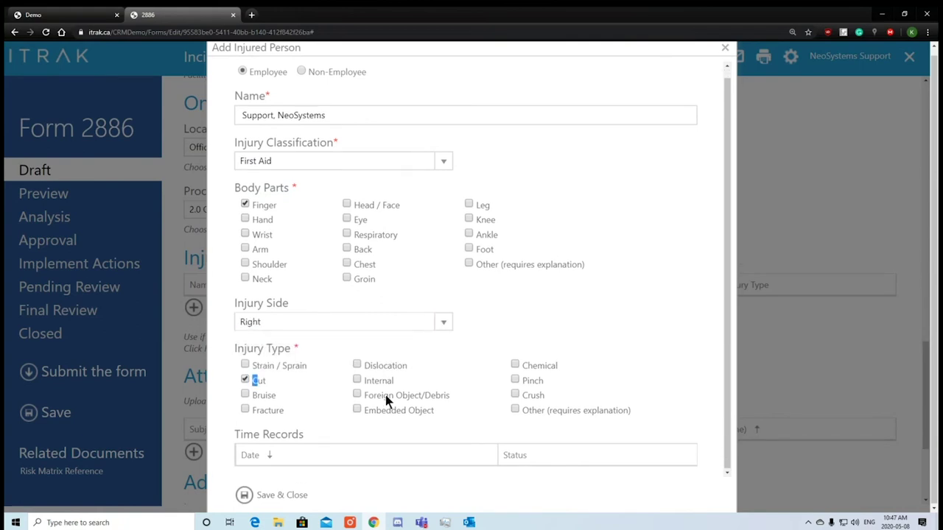
{"action": "left_click", "coordinate": [258, 495]}
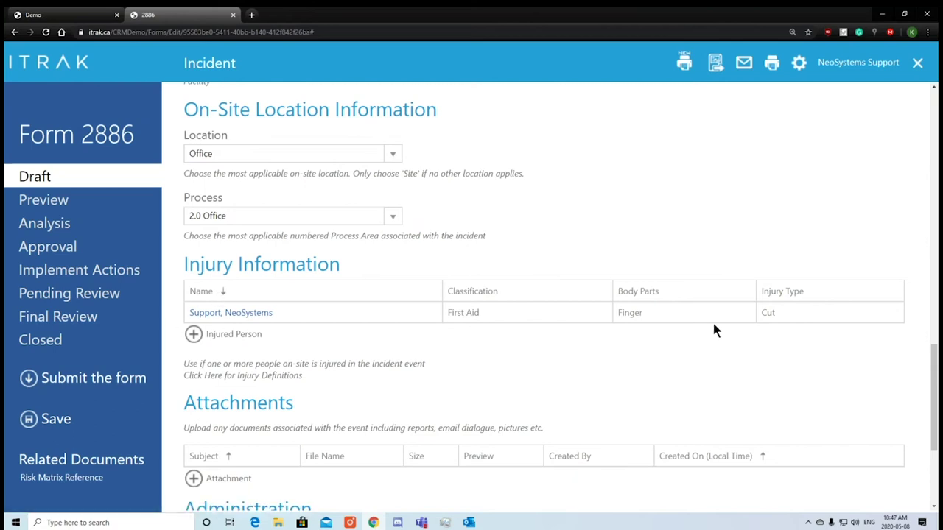
Add a non-employee injured person named 'Customer #1'.
{"action": "left_click", "coordinate": [206, 335]}
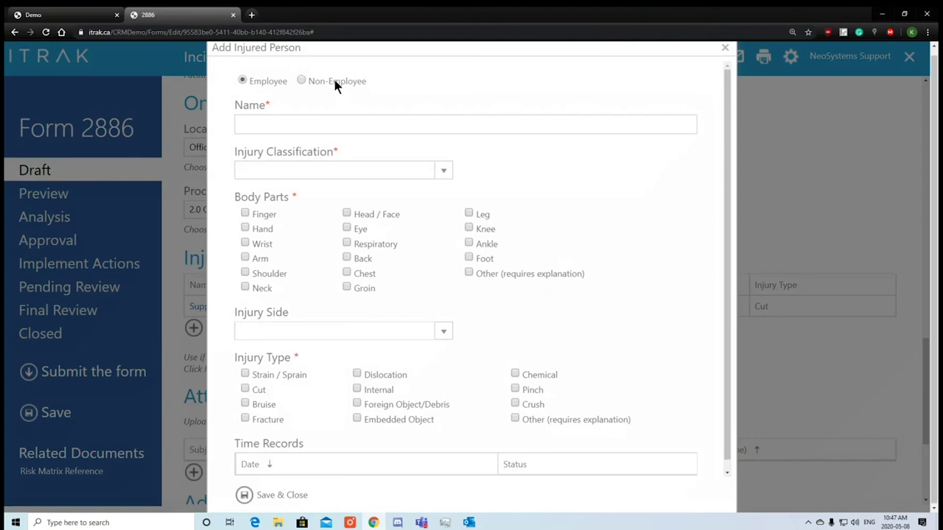
{"action": "left_click", "coordinate": [335, 82]}
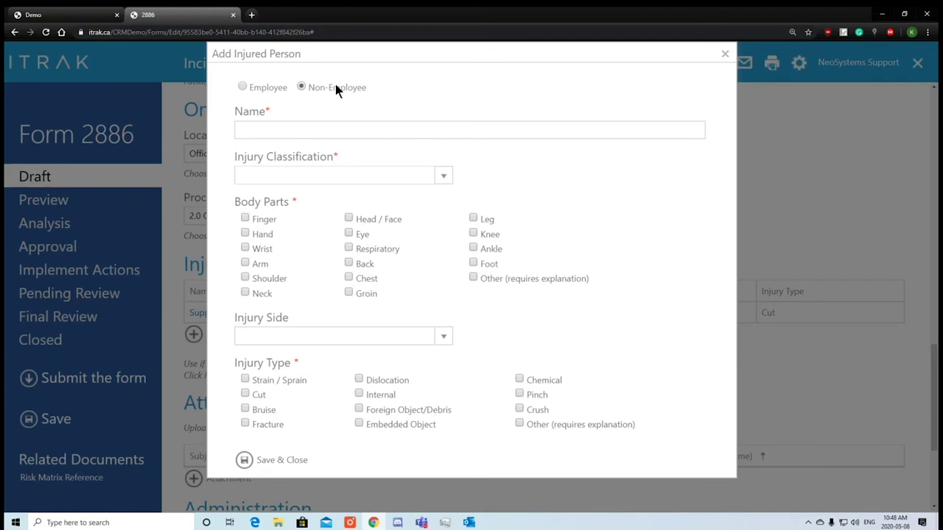
{"action": "left_click", "coordinate": [385, 136]}
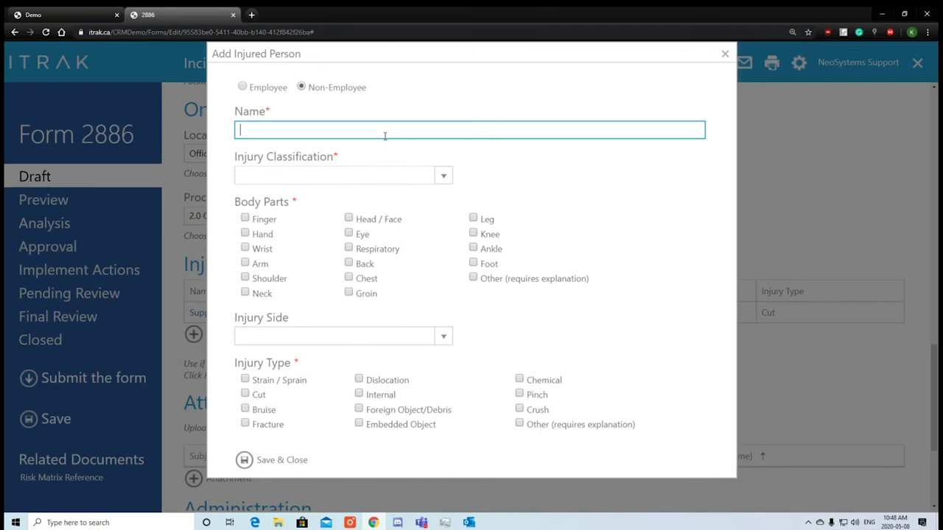
{"action": "type", "text": "Customer #1"}
Record a First Aid chemical injury to the right wrist and save it.
{"action": "left_click", "coordinate": [444, 175]}
{"action": "left_click", "coordinate": [354, 240]}
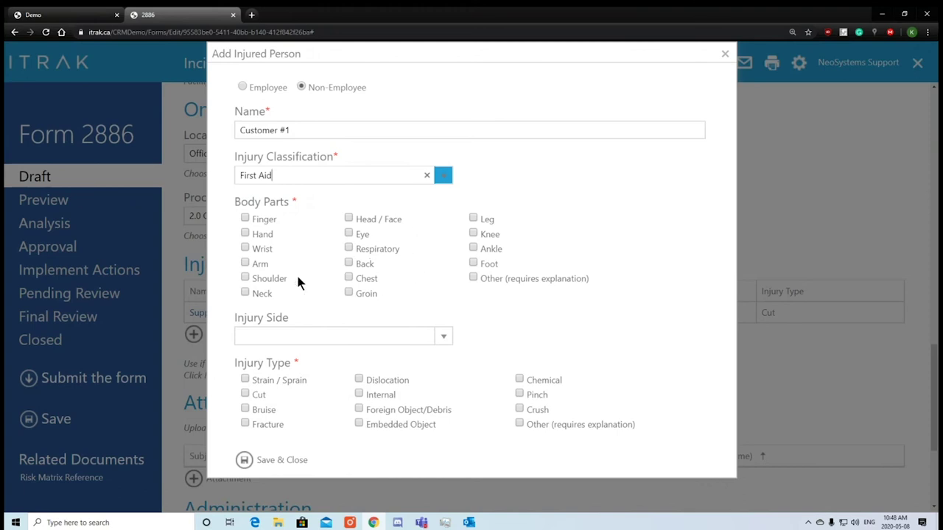
{"action": "left_click", "coordinate": [258, 248]}
{"action": "left_click", "coordinate": [443, 336]}
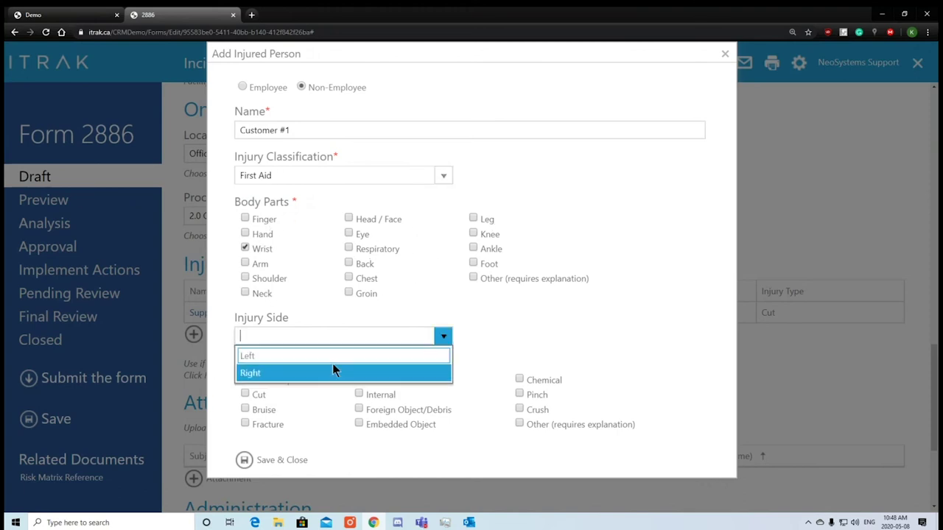
{"action": "left_click", "coordinate": [332, 369]}
{"action": "left_click", "coordinate": [526, 382]}
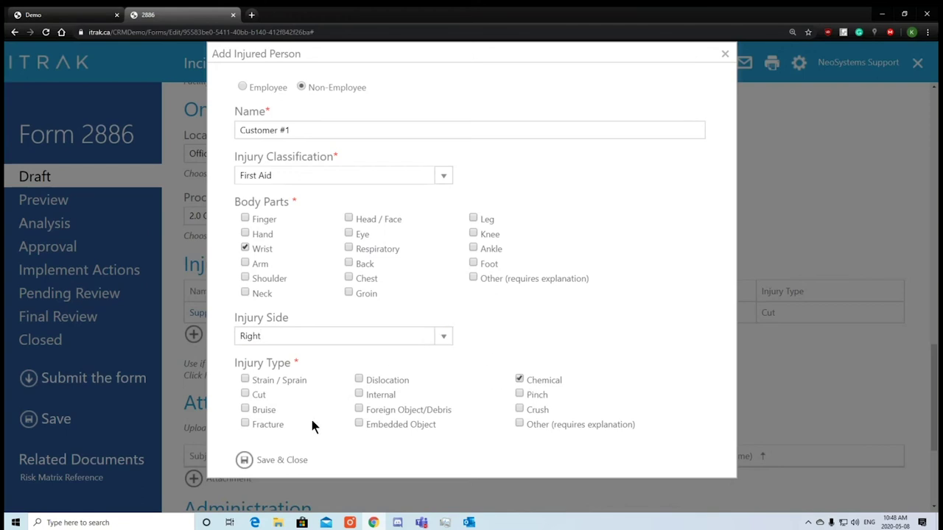
{"action": "left_click", "coordinate": [264, 459]}
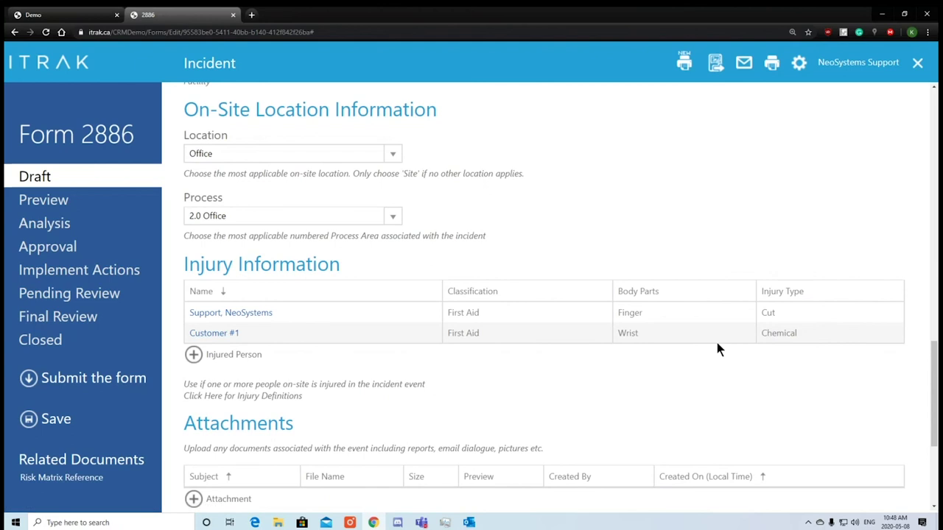
{"action": "left_click_drag", "start_coordinate": [642, 310], "coordinate": [611, 313]}
Untick Finger in the support employee's injury record, leaving Hand, and save.
{"action": "left_click", "coordinate": [242, 313]}
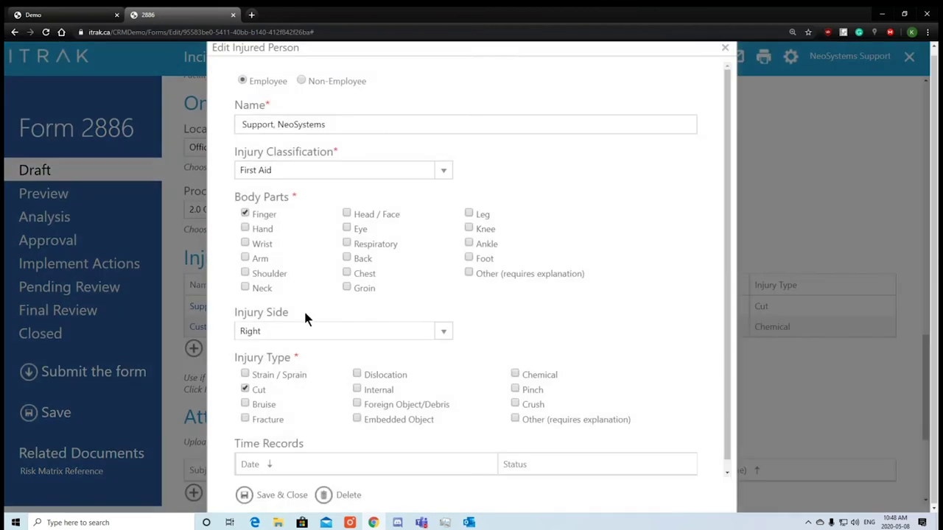
{"action": "left_click", "coordinate": [263, 215]}
{"action": "left_click", "coordinate": [274, 498]}
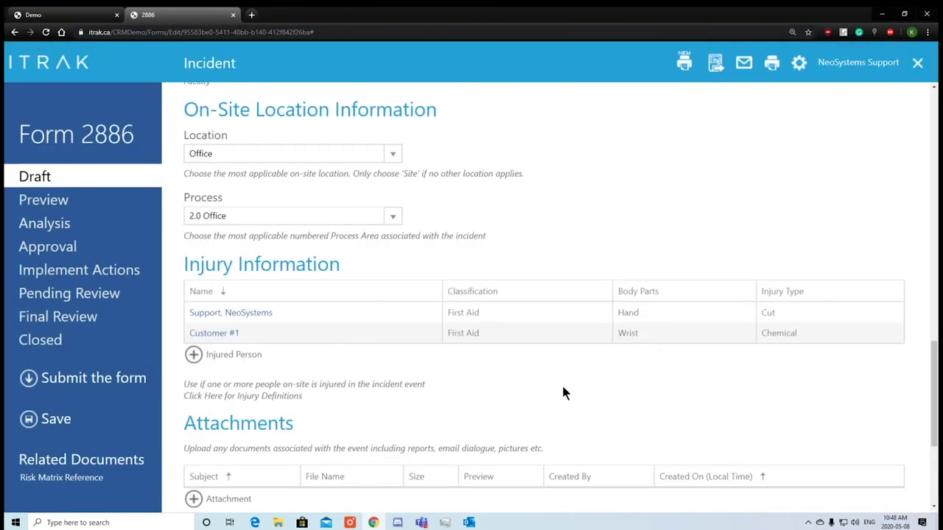
Attach data.csv from Downloads under subject 'Subject # 1' and upload it.
{"action": "scroll", "coordinate": [562, 393], "scroll_direction": "down", "scroll_amount": 3}
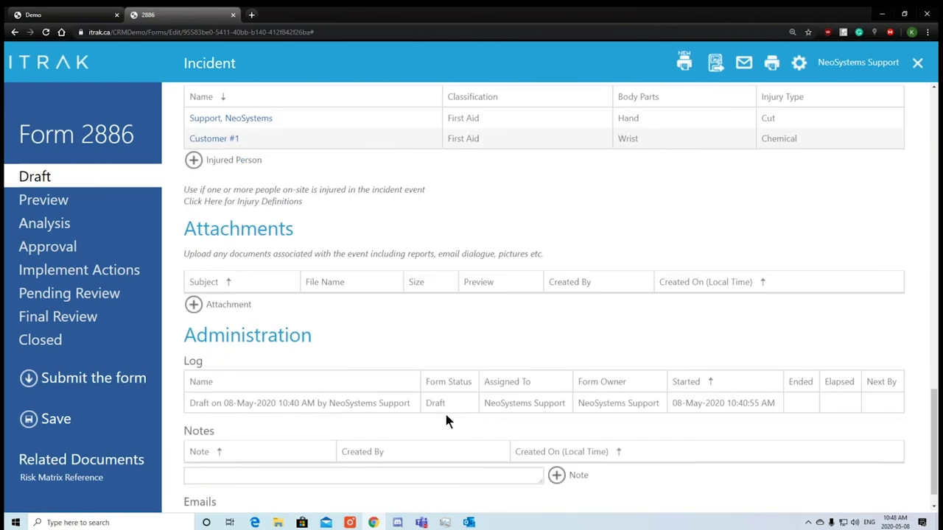
{"action": "left_click", "coordinate": [213, 307]}
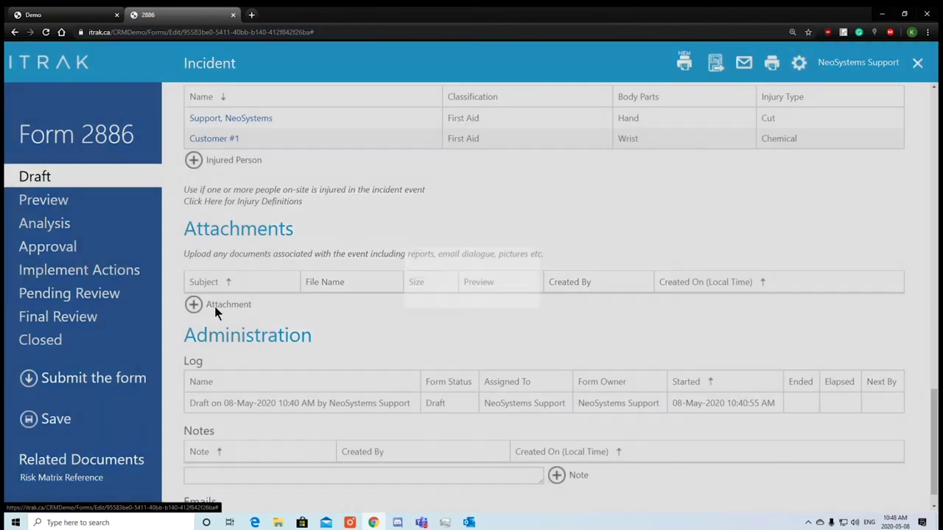
{"action": "left_click", "coordinate": [336, 225]}
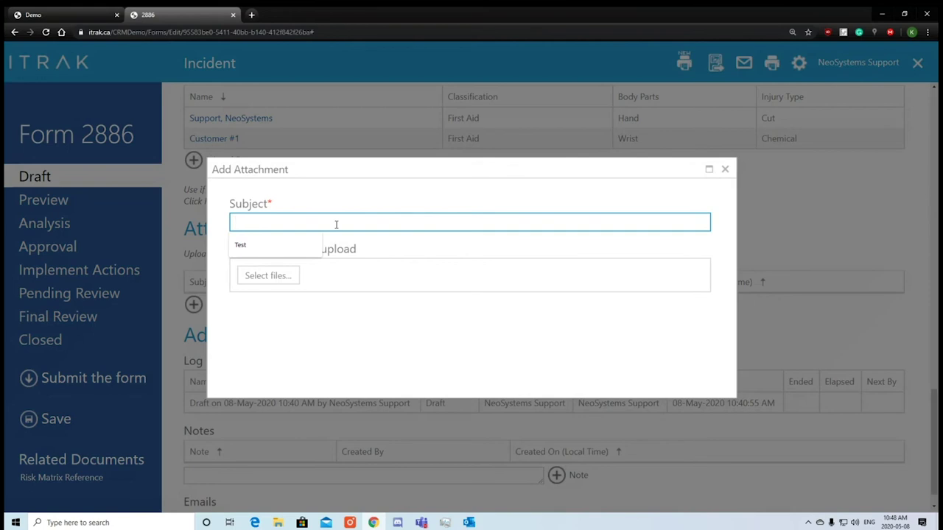
{"action": "type", "text": "Subject"}
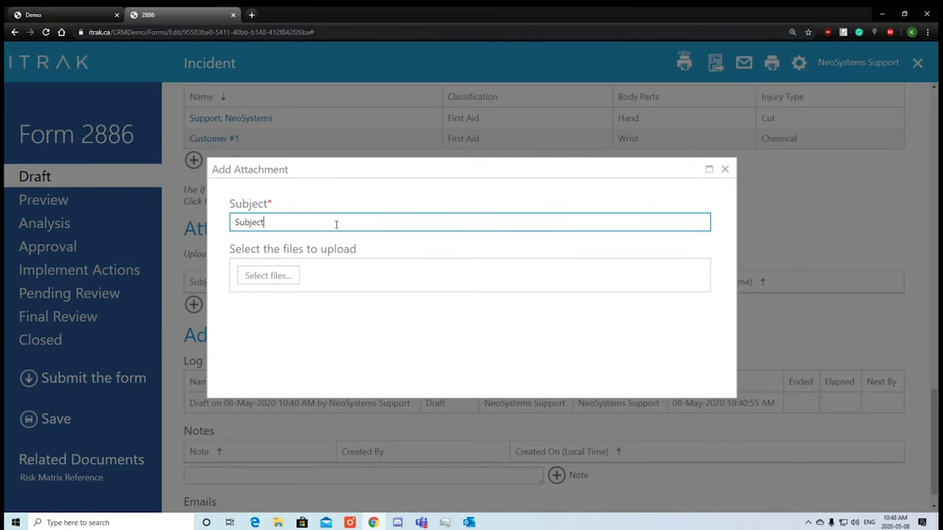
{"action": "type", "text": " # 1"}
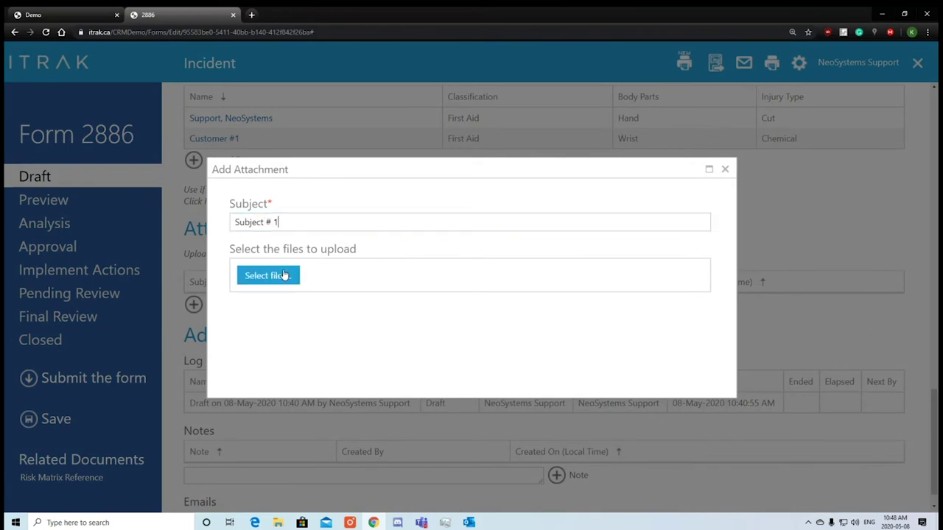
{"action": "left_click", "coordinate": [274, 278]}
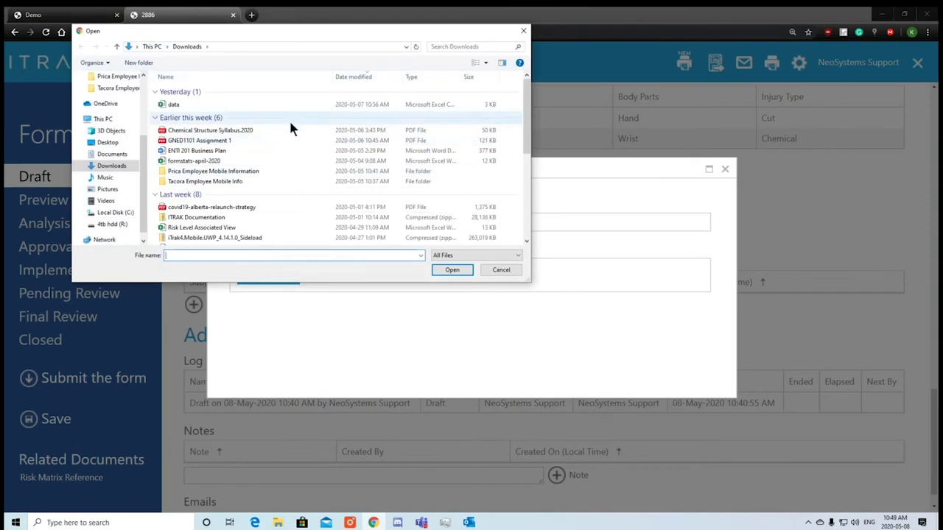
{"action": "double_click", "coordinate": [299, 103]}
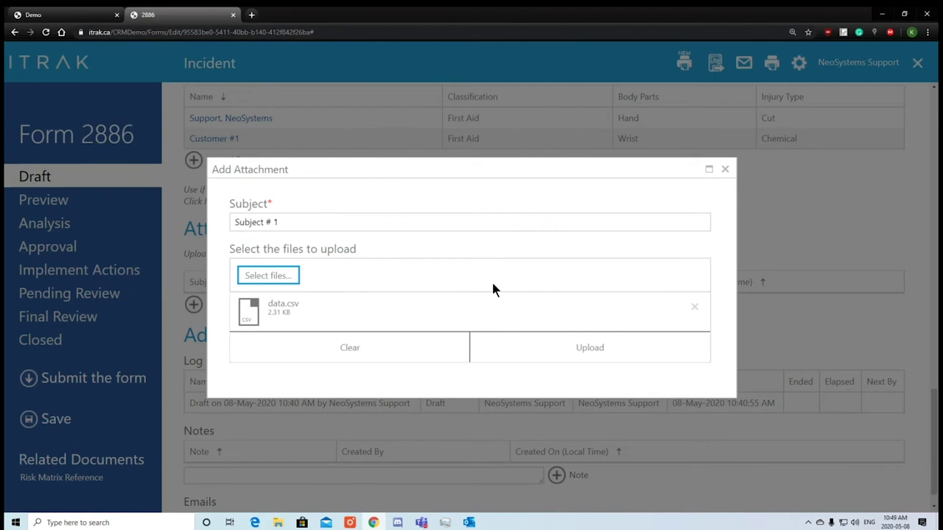
{"action": "left_click", "coordinate": [548, 344]}
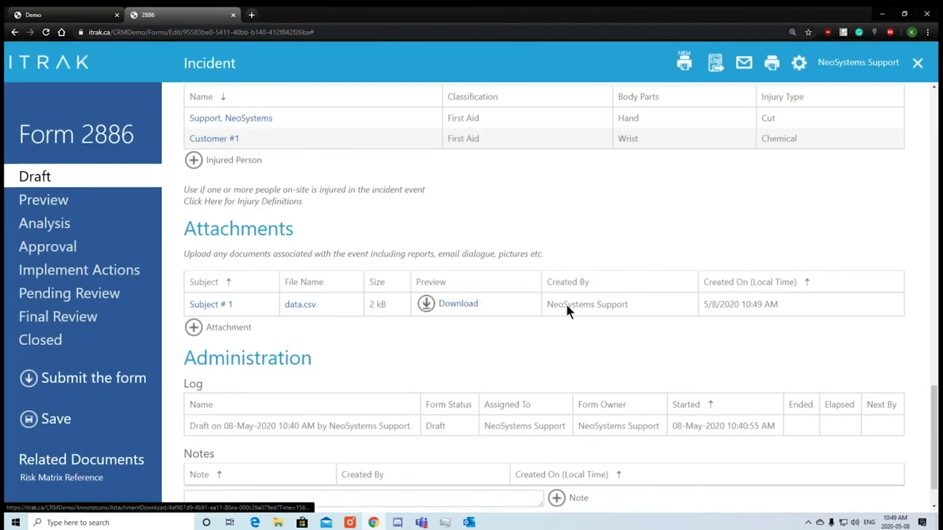
Upload another copy of data.csv from Downloads as an attachment.
{"action": "left_click", "coordinate": [214, 327]}
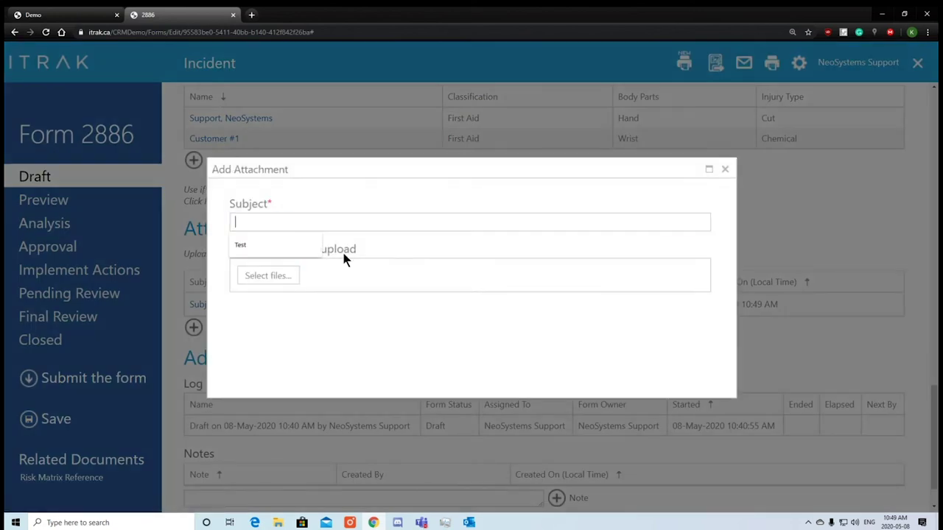
{"action": "left_click", "coordinate": [279, 237]}
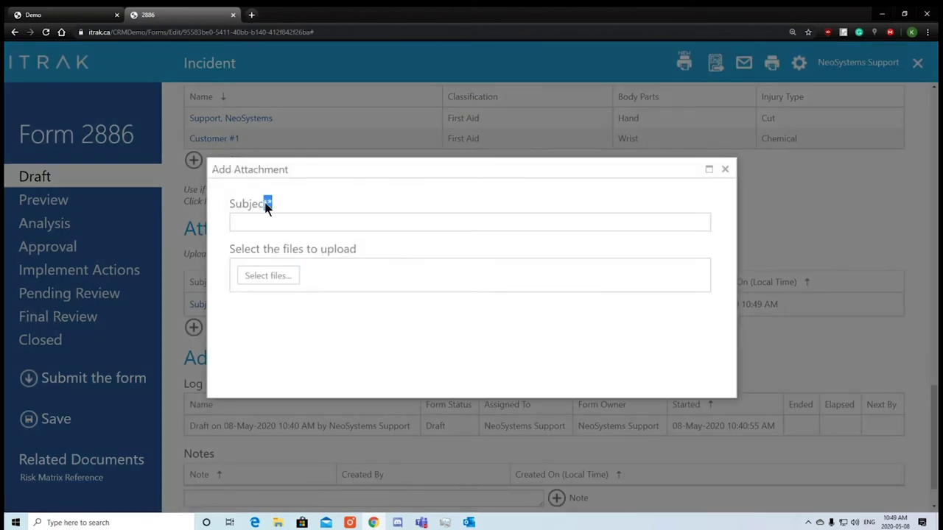
{"action": "left_click", "coordinate": [269, 283]}
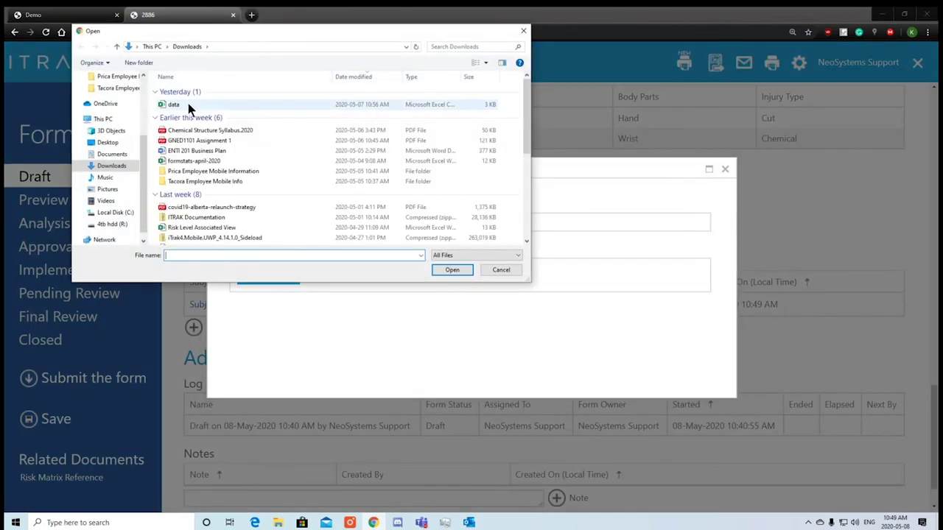
{"action": "double_click", "coordinate": [188, 107]}
{"action": "left_click", "coordinate": [515, 341]}
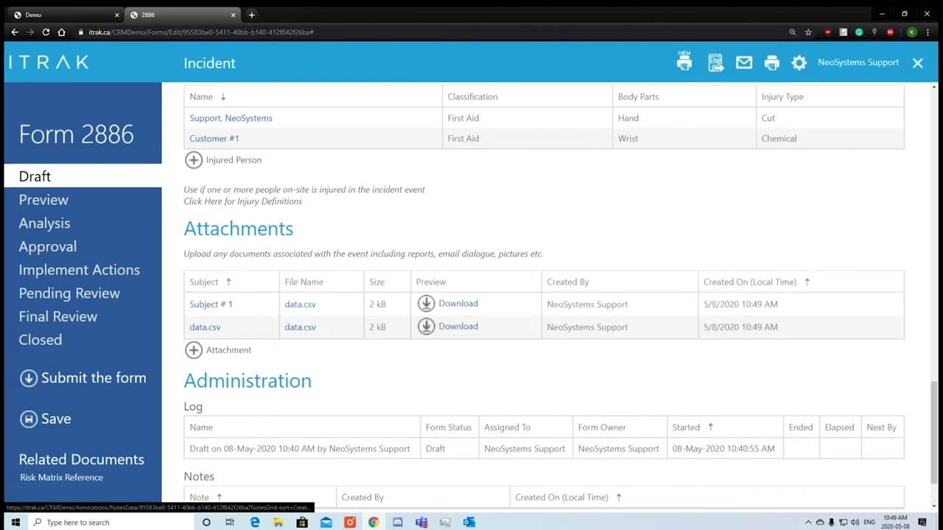
Drag data.csv from File Explorer into the upload list twice, dismissing the leave-site warning and save dialog.
{"action": "left_click", "coordinate": [238, 353]}
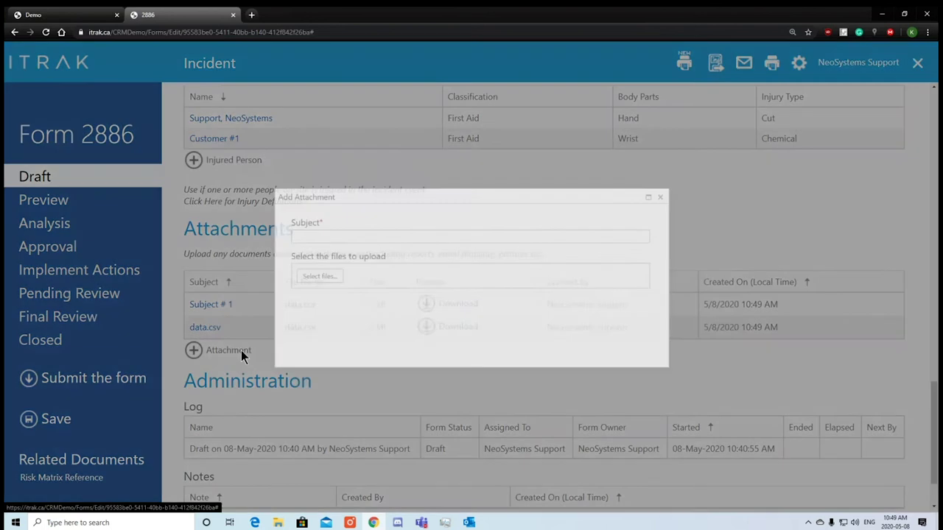
{"action": "left_click", "coordinate": [280, 277]}
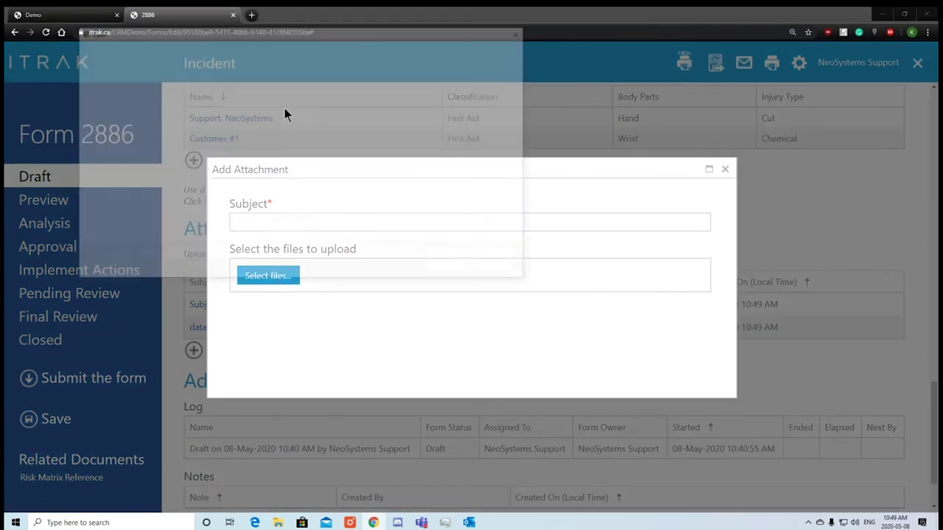
{"action": "left_click", "coordinate": [516, 31]}
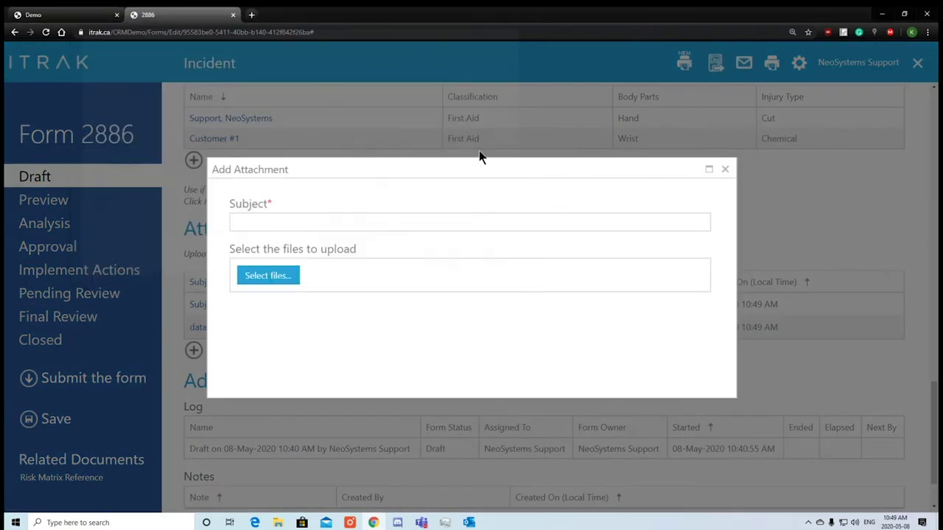
{"action": "left_click", "coordinate": [279, 520]}
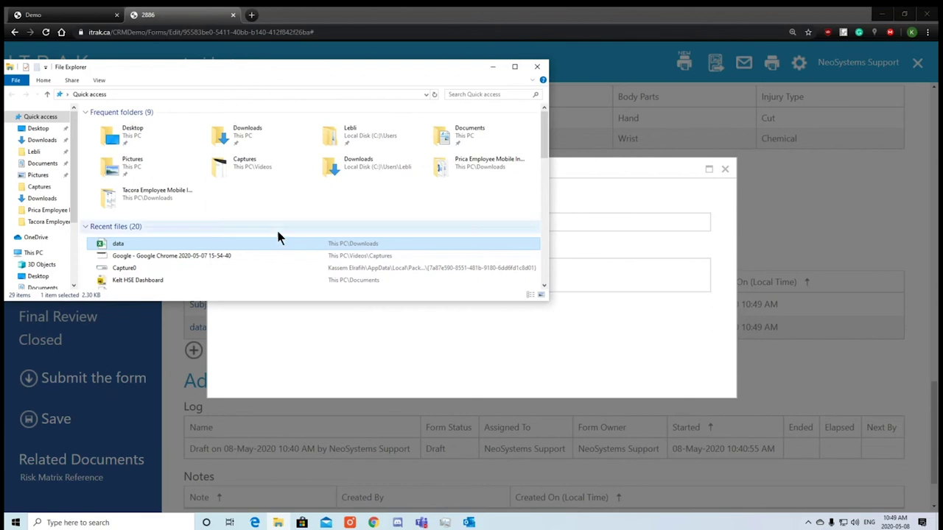
{"action": "left_click_drag", "start_coordinate": [258, 250], "coordinate": [639, 280]}
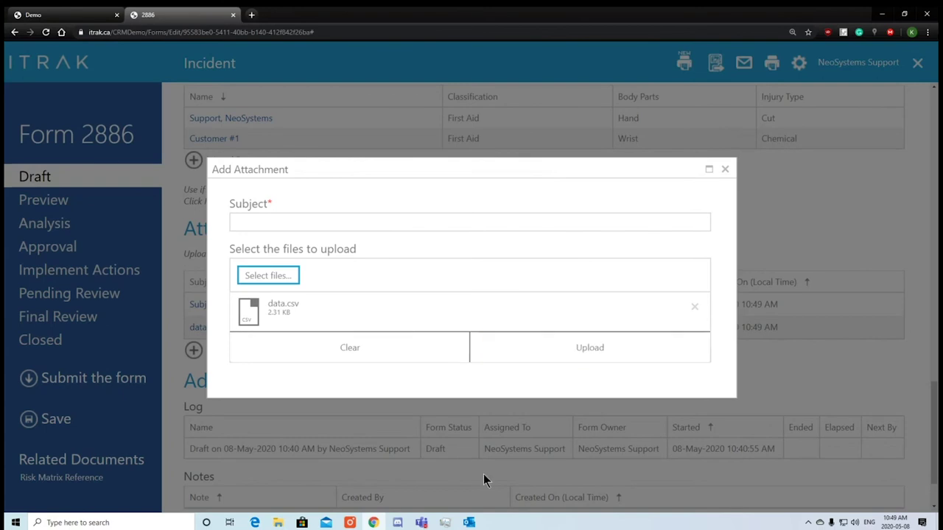
{"action": "left_click", "coordinate": [279, 523]}
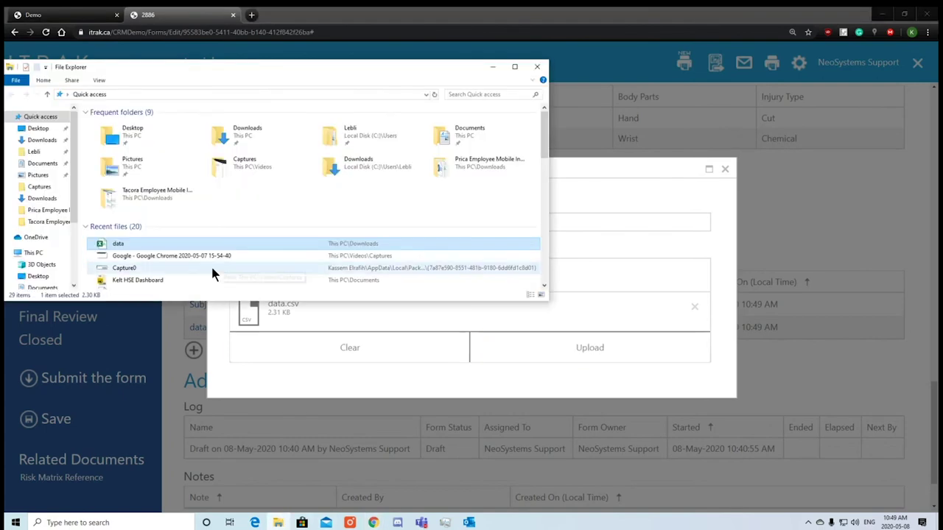
{"action": "left_click_drag", "start_coordinate": [231, 246], "coordinate": [652, 317]}
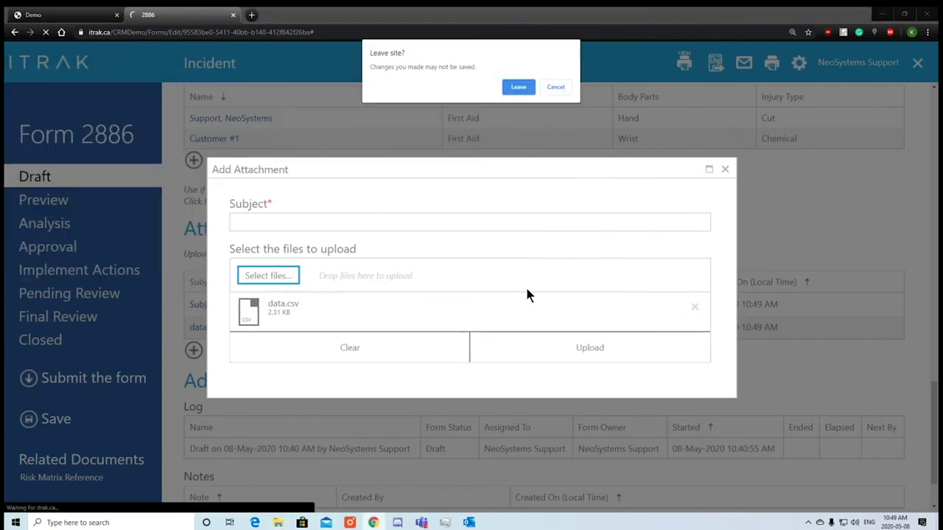
{"action": "left_click", "coordinate": [521, 88]}
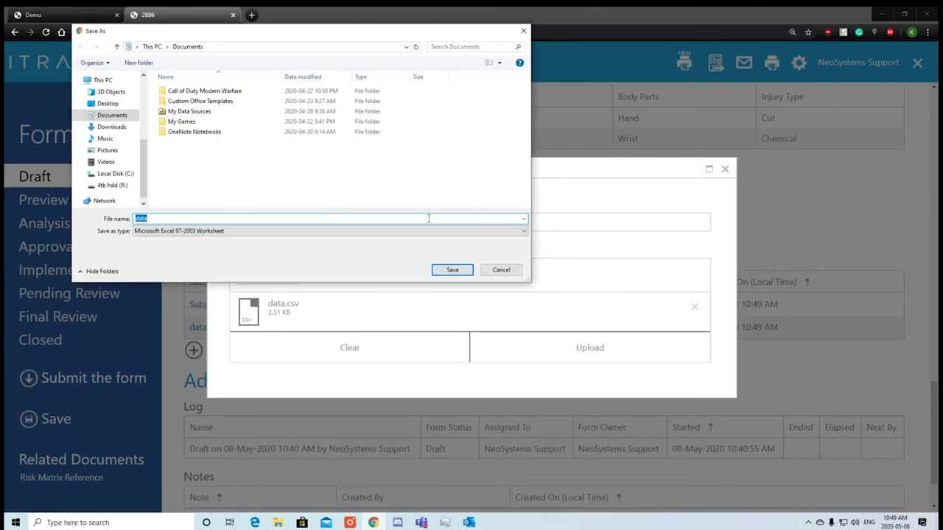
{"action": "left_click", "coordinate": [494, 268]}
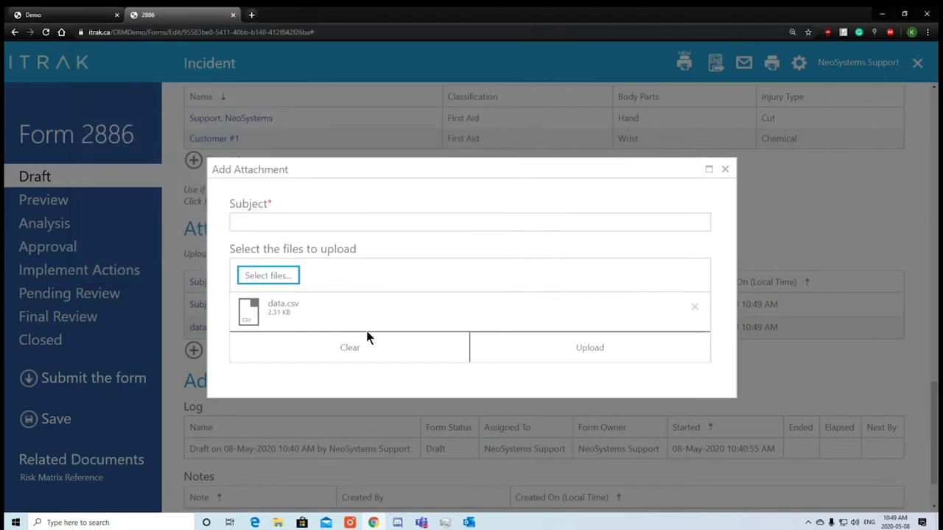
Multi-select data, Chemical Structure Syllabus, GNED1101 Assignment 1, ENTI 201 Business Plan and formstats-april-2020, then upload all.
{"action": "left_click", "coordinate": [266, 274]}
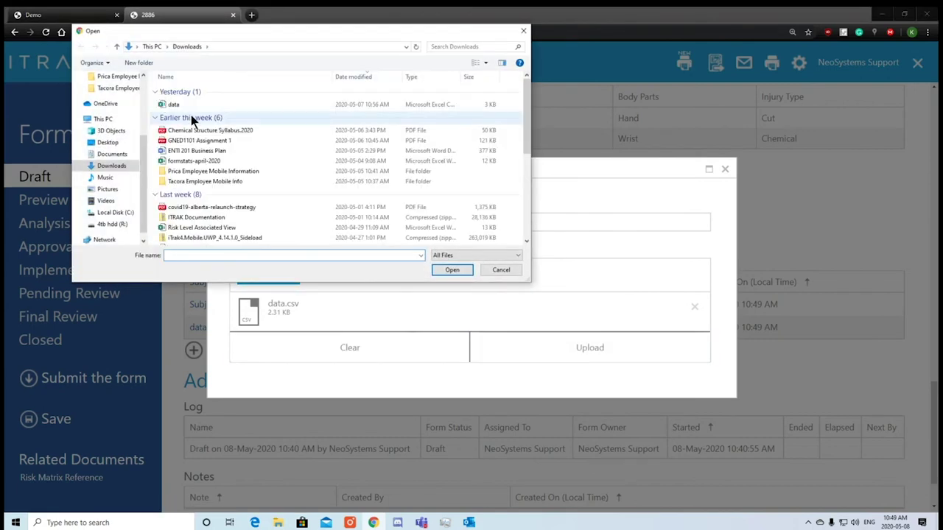
{"action": "left_click", "coordinate": [202, 105]}
{"action": "left_click", "coordinate": [202, 130], "text": "ctrl"}
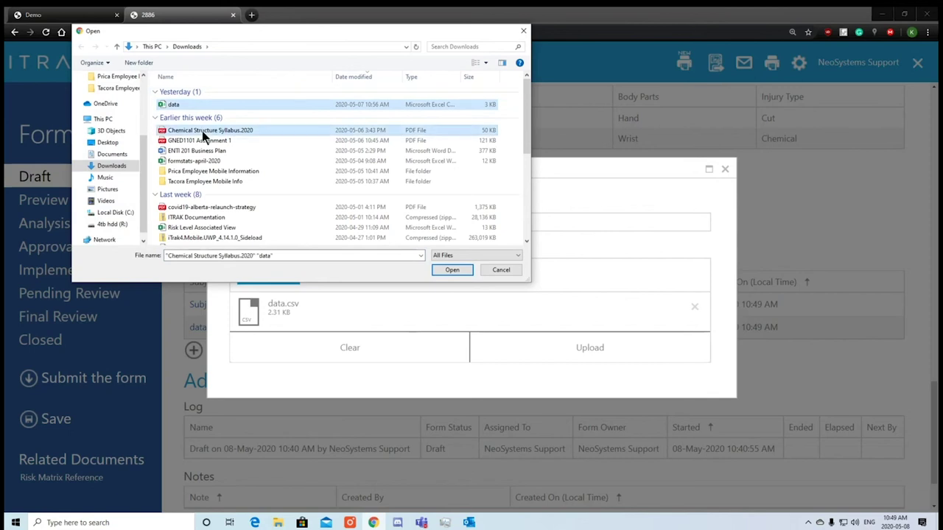
{"action": "left_click", "coordinate": [264, 140], "text": "ctrl"}
{"action": "left_click", "coordinate": [263, 151], "text": "ctrl"}
{"action": "left_click", "coordinate": [260, 161], "text": "ctrl"}
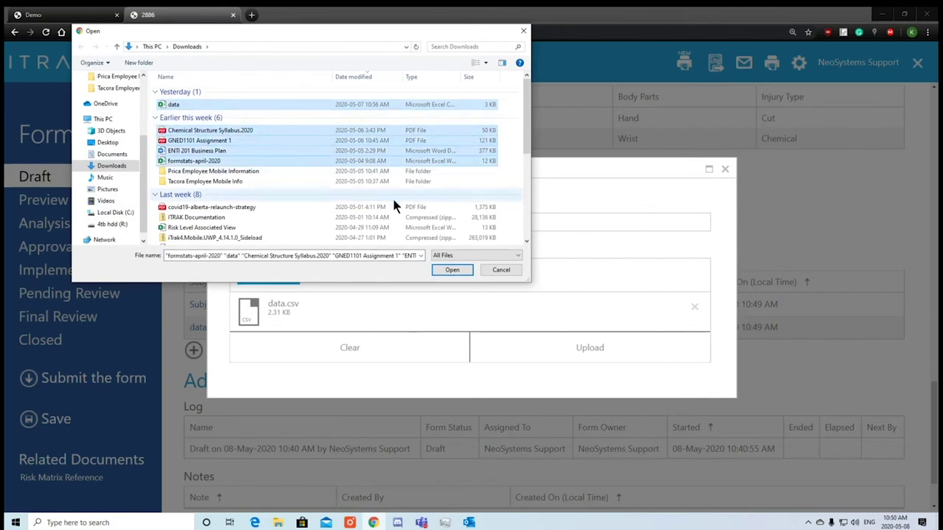
{"action": "left_click", "coordinate": [451, 270]}
{"action": "scroll", "coordinate": [367, 310], "scroll_direction": "down", "scroll_amount": 3}
{"action": "scroll", "coordinate": [354, 299], "scroll_direction": "up", "scroll_amount": 3}
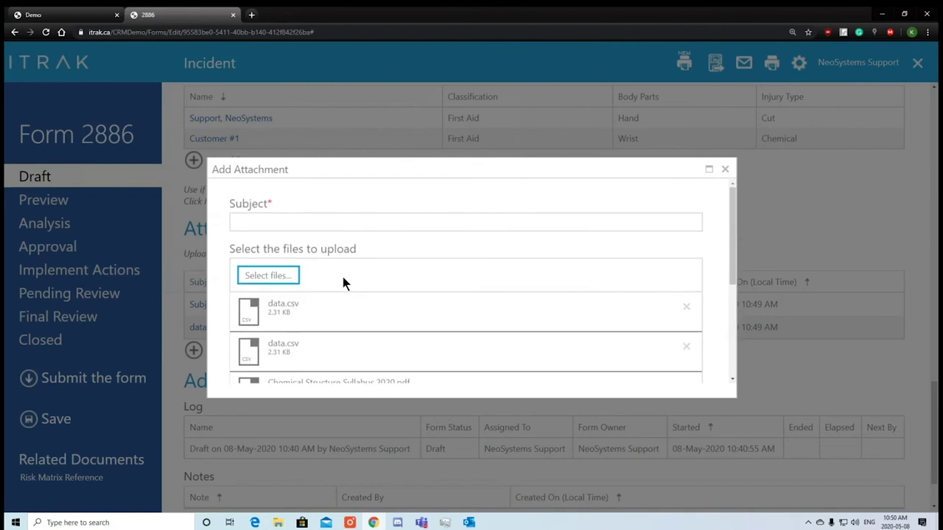
{"action": "scroll", "coordinate": [339, 279], "scroll_direction": "down", "scroll_amount": 3}
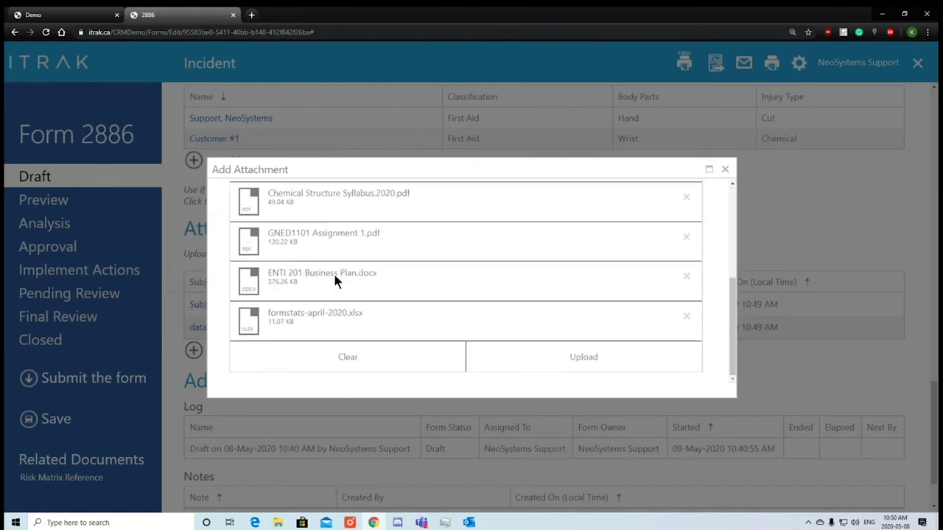
{"action": "left_click", "coordinate": [542, 368]}
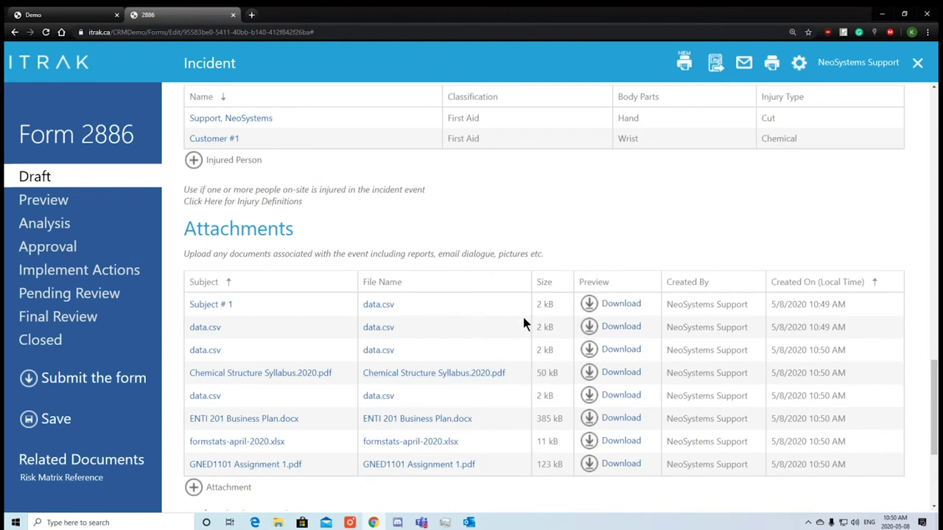
{"action": "scroll", "coordinate": [549, 332], "scroll_direction": "down", "scroll_amount": 2}
{"action": "scroll", "coordinate": [533, 358], "scroll_direction": "down", "scroll_amount": 3}
{"action": "scroll", "coordinate": [534, 363], "scroll_direction": "up", "scroll_amount": 1}
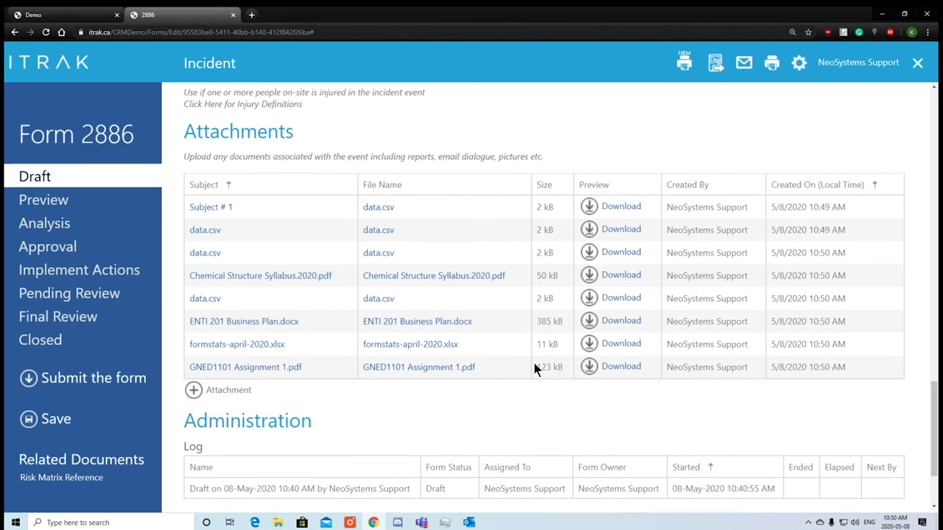
{"action": "scroll", "coordinate": [532, 360], "scroll_direction": "down", "scroll_amount": 3}
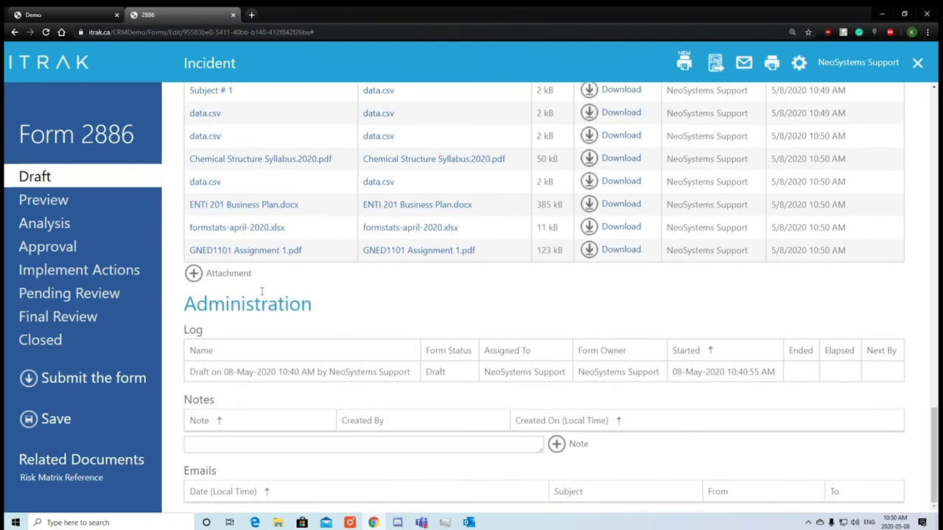
{"action": "double_click", "coordinate": [212, 306]}
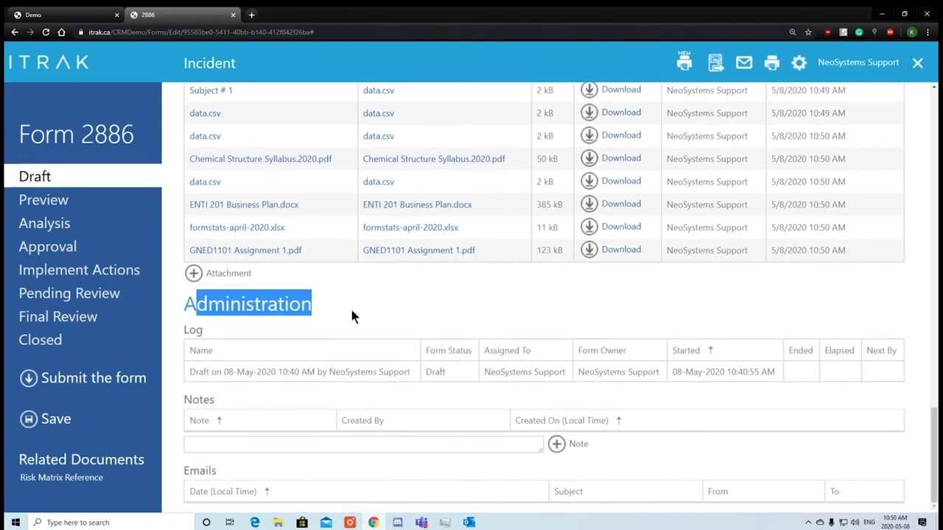
{"action": "left_click", "coordinate": [351, 312]}
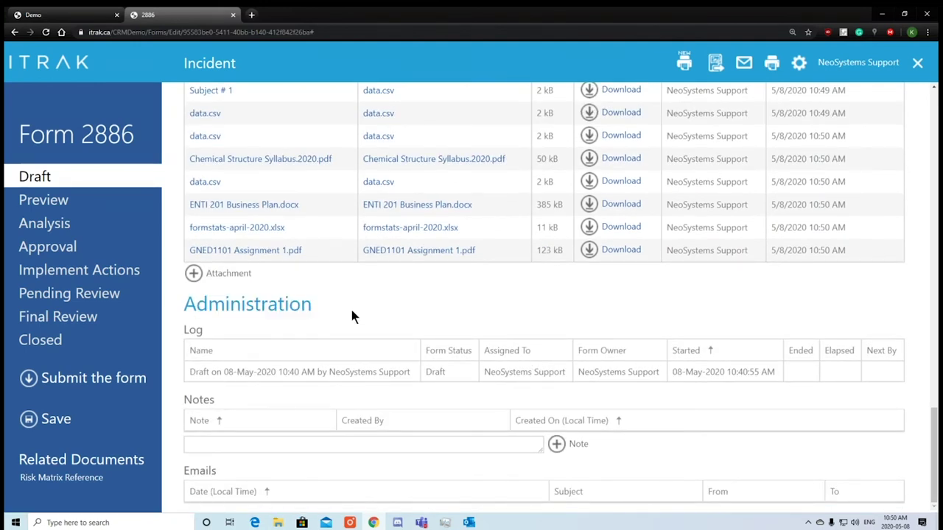
{"action": "left_click_drag", "start_coordinate": [205, 372], "coordinate": [379, 371]}
{"action": "left_click_drag", "start_coordinate": [488, 372], "coordinate": [567, 372]}
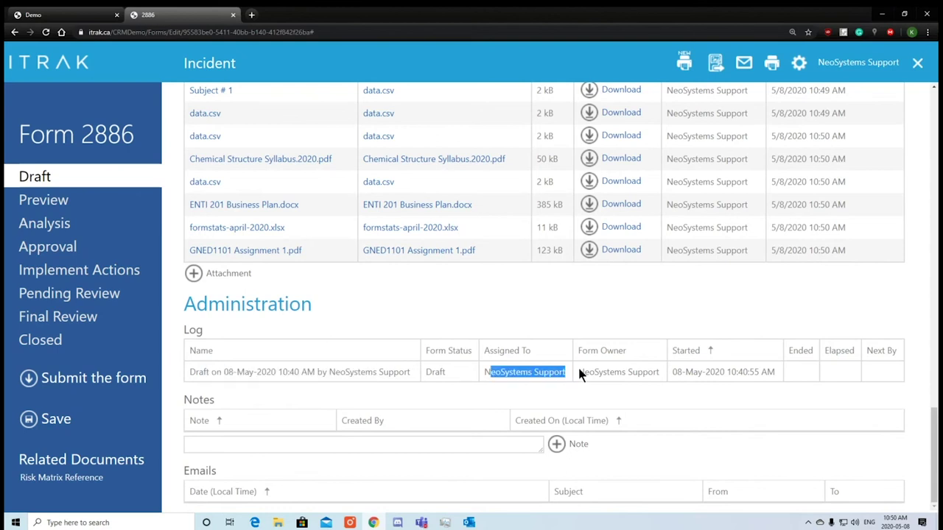
{"action": "left_click_drag", "start_coordinate": [685, 372], "coordinate": [800, 368]}
{"action": "left_click", "coordinate": [679, 381]}
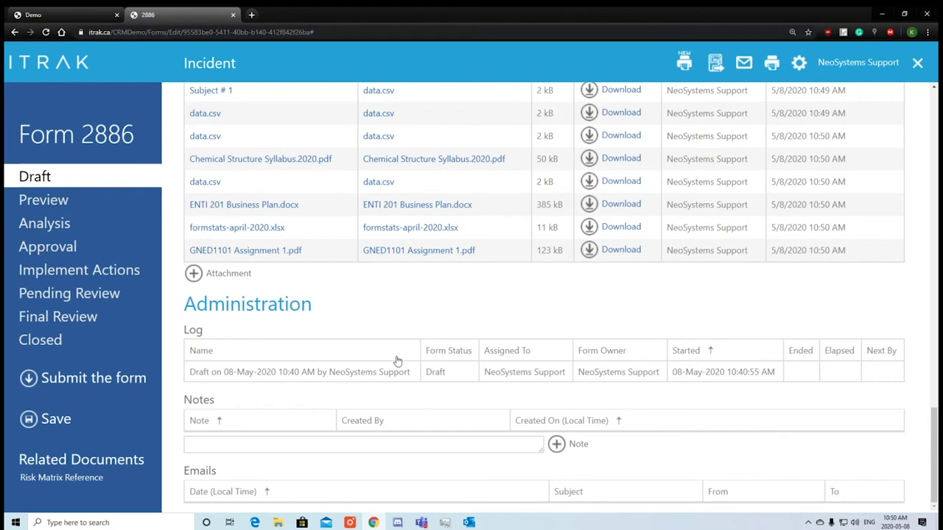
Add the note 'Note Test' to the form.
{"action": "left_click", "coordinate": [237, 444]}
{"action": "type", "text": "Note TEs"}
{"action": "key", "text": "BackSpace"}
{"action": "type", "text": "ets"}
{"action": "left_click", "coordinate": [556, 446]}
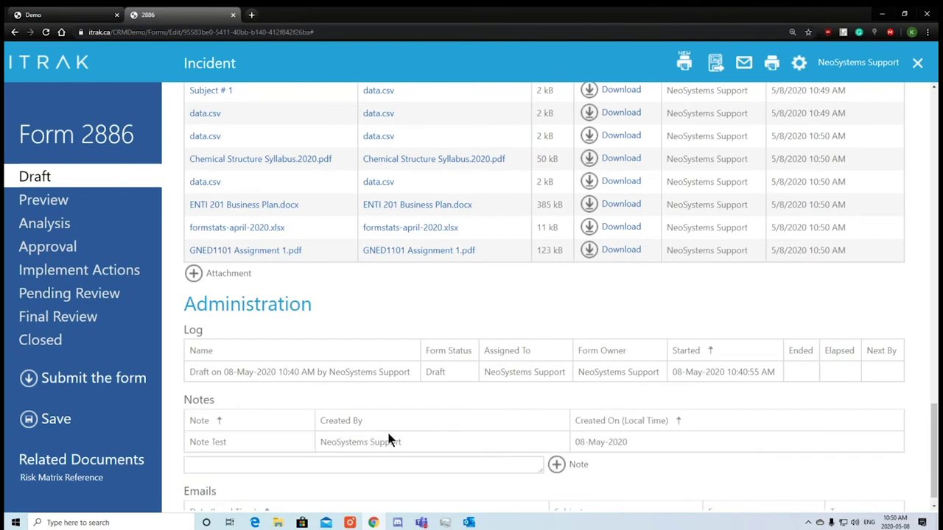
Add the note 'Click the note button' and submit the draft form.
{"action": "left_click", "coordinate": [305, 464]}
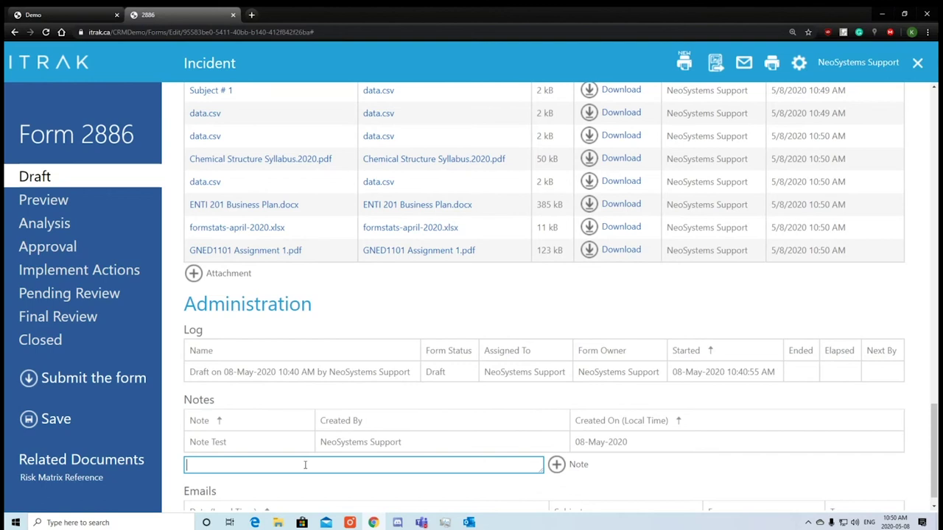
{"action": "type", "text": "Click the note button"}
{"action": "left_click", "coordinate": [556, 464]}
{"action": "scroll", "coordinate": [432, 471], "scroll_direction": "down", "scroll_amount": 1}
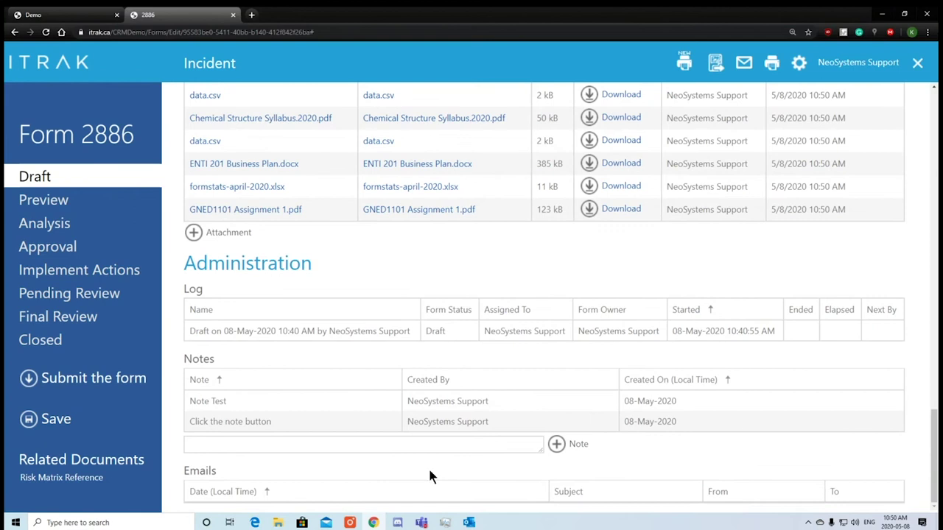
{"action": "scroll", "coordinate": [498, 361], "scroll_direction": "up", "scroll_amount": 4}
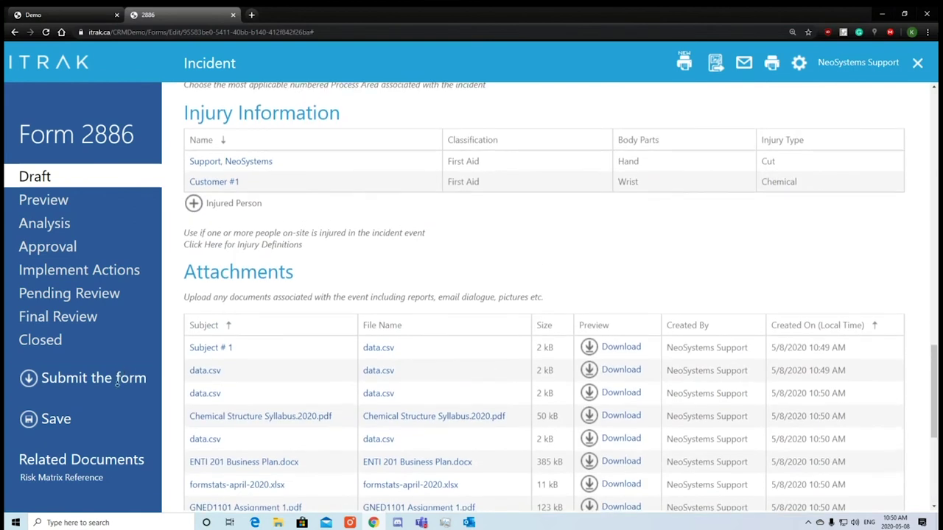
{"action": "left_click", "coordinate": [121, 388]}
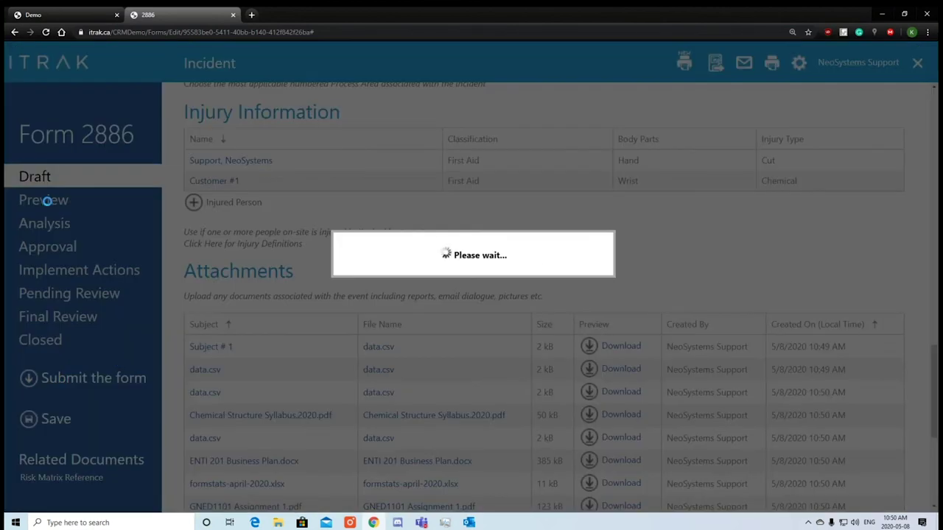
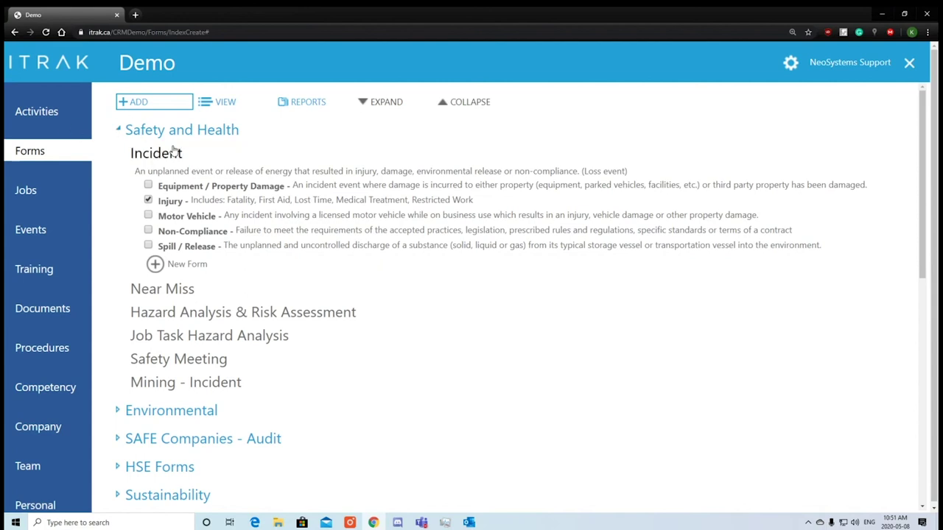
Show Active Forms, note 2886 is assigned to Lead Operator, and open form 2886.
{"action": "left_click", "coordinate": [243, 110]}
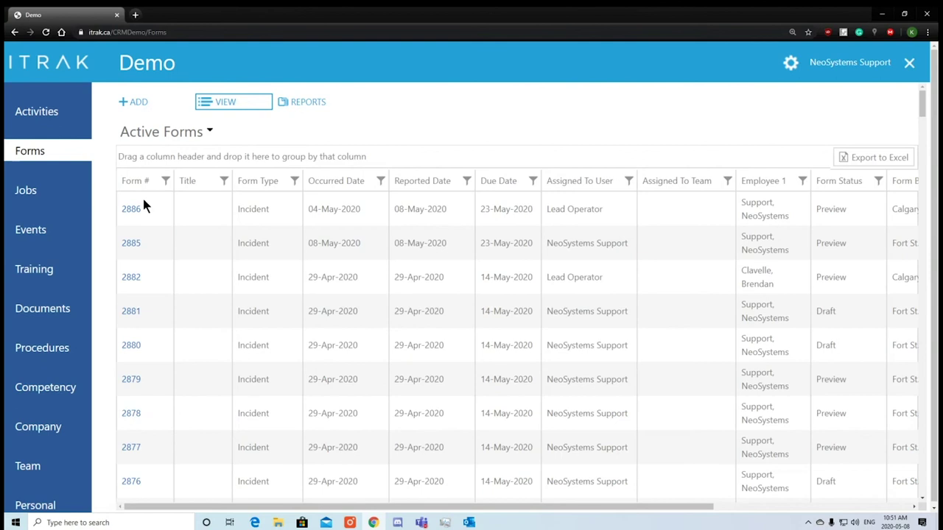
{"action": "double_click", "coordinate": [132, 209]}
{"action": "left_click", "coordinate": [845, 206]}
{"action": "left_click_drag", "start_coordinate": [604, 210], "coordinate": [547, 212]}
{"action": "left_click", "coordinate": [607, 221]}
{"action": "left_click", "coordinate": [132, 209]}
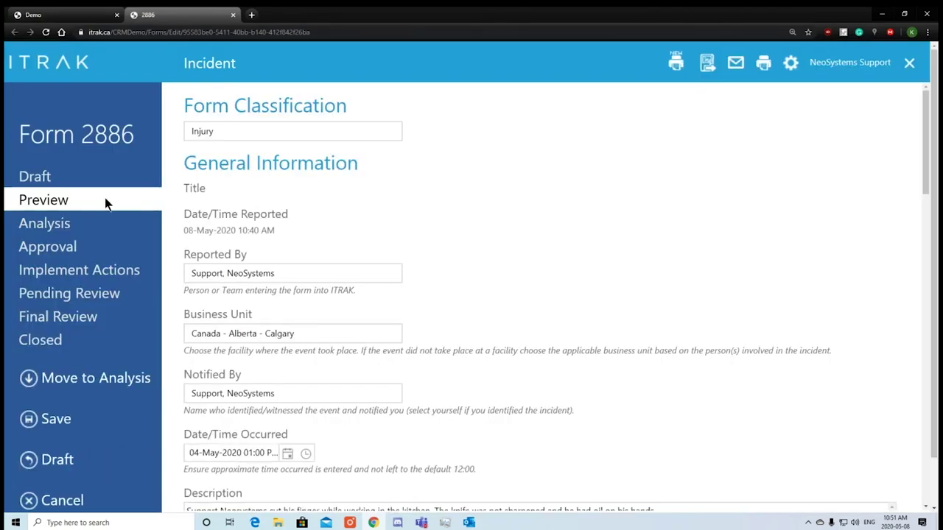
{"action": "scroll", "coordinate": [425, 208], "scroll_direction": "down", "scroll_amount": 1}
{"action": "scroll", "coordinate": [425, 208], "scroll_direction": "down", "scroll_amount": 8}
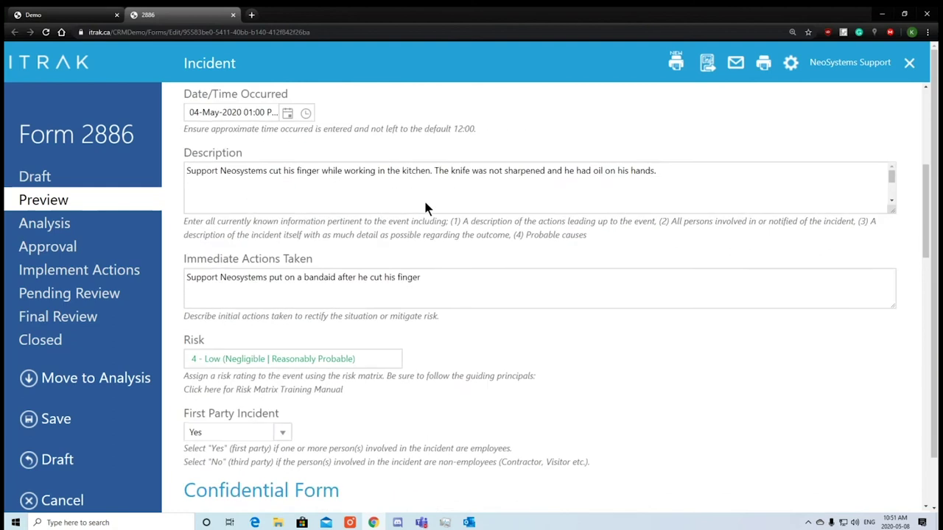
{"action": "scroll", "coordinate": [425, 203], "scroll_direction": "down", "scroll_amount": 10}
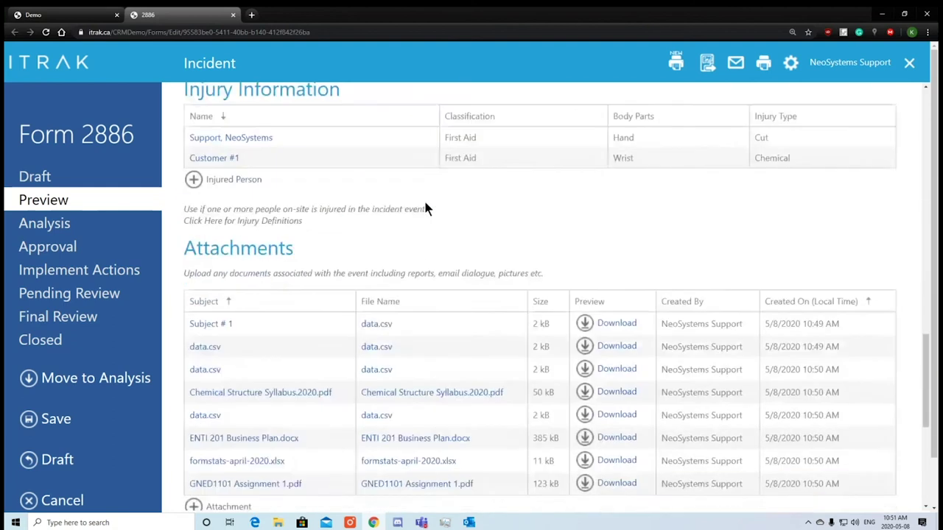
{"action": "scroll", "coordinate": [438, 258], "scroll_direction": "down", "scroll_amount": 1}
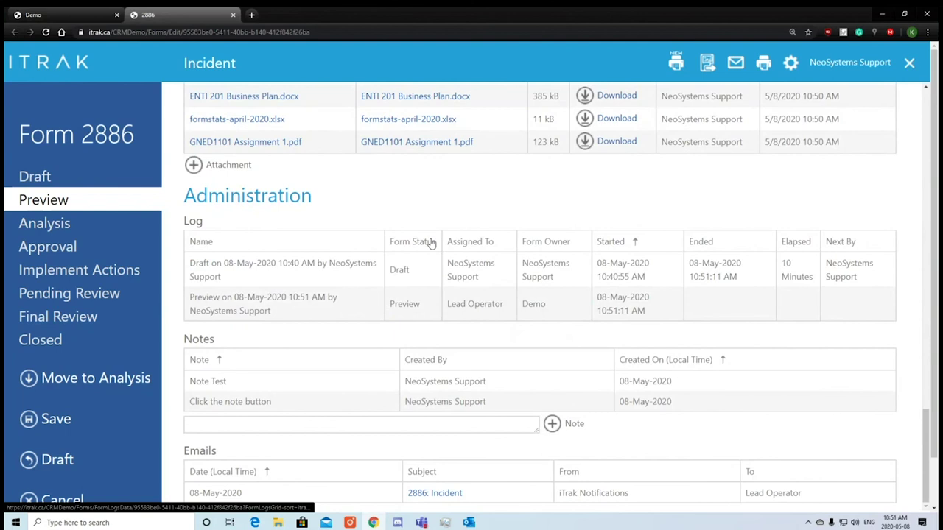
{"action": "scroll", "coordinate": [423, 243], "scroll_direction": "down", "scroll_amount": 1}
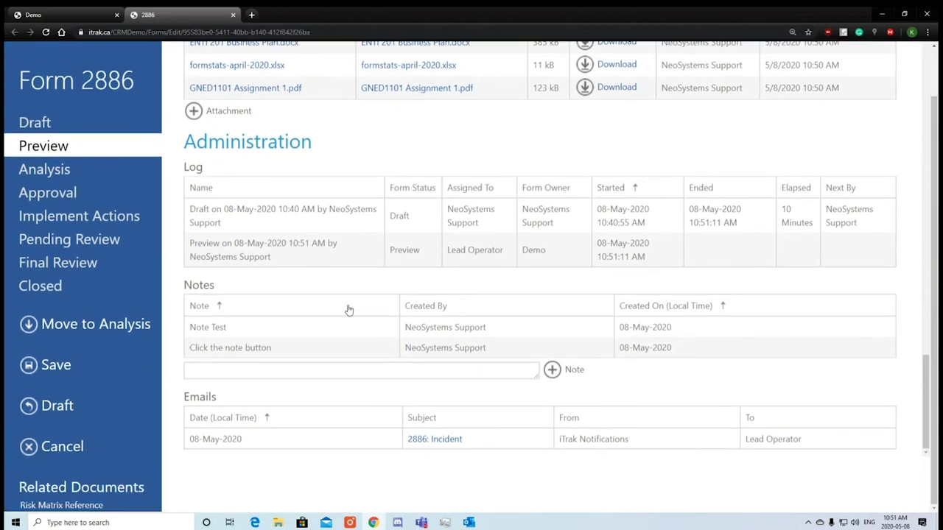
{"action": "scroll", "coordinate": [447, 348], "scroll_direction": "up", "scroll_amount": 8}
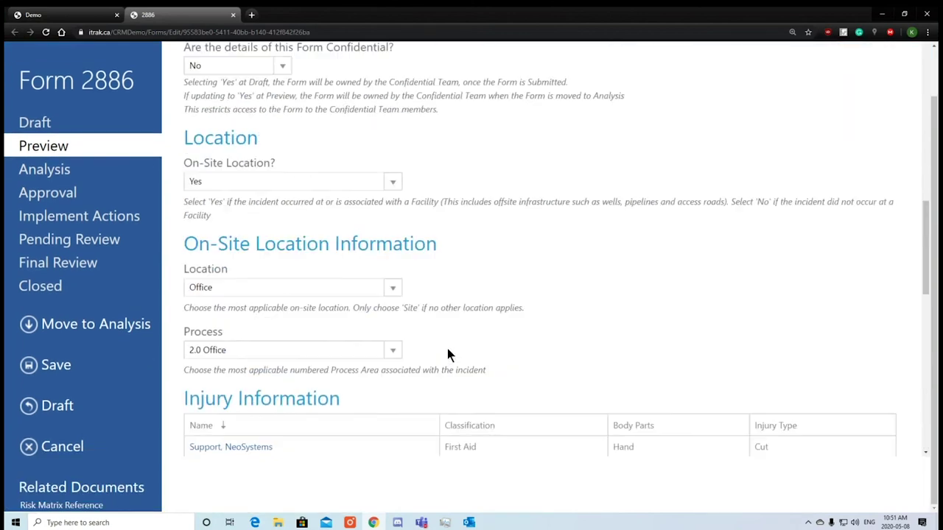
{"action": "scroll", "coordinate": [457, 343], "scroll_direction": "down", "scroll_amount": 2}
{"action": "scroll", "coordinate": [473, 315], "scroll_direction": "down", "scroll_amount": 7}
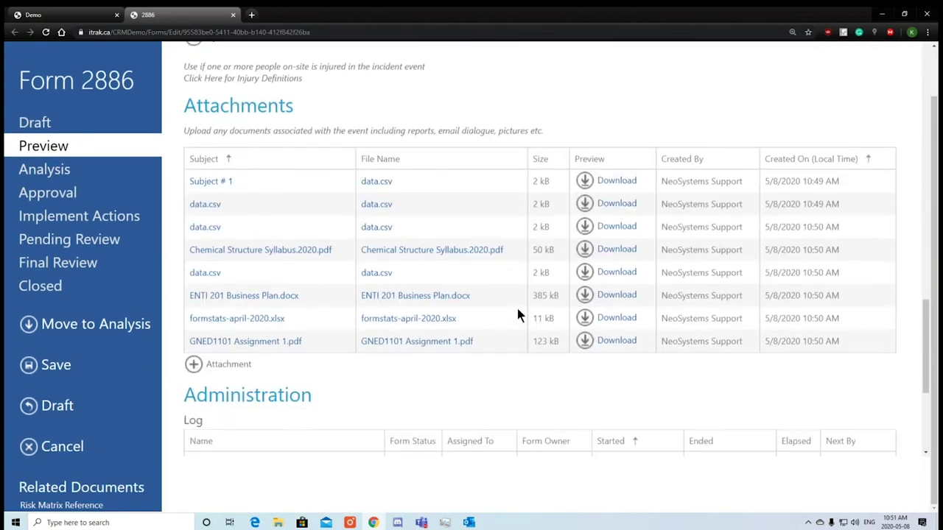
{"action": "left_click", "coordinate": [209, 373]}
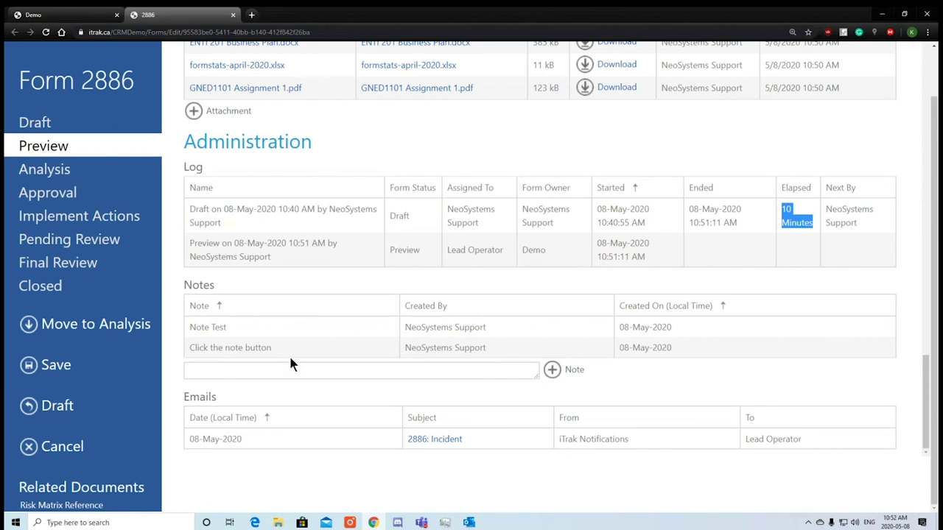
{"action": "left_click_drag", "start_coordinate": [269, 399], "coordinate": [185, 396]}
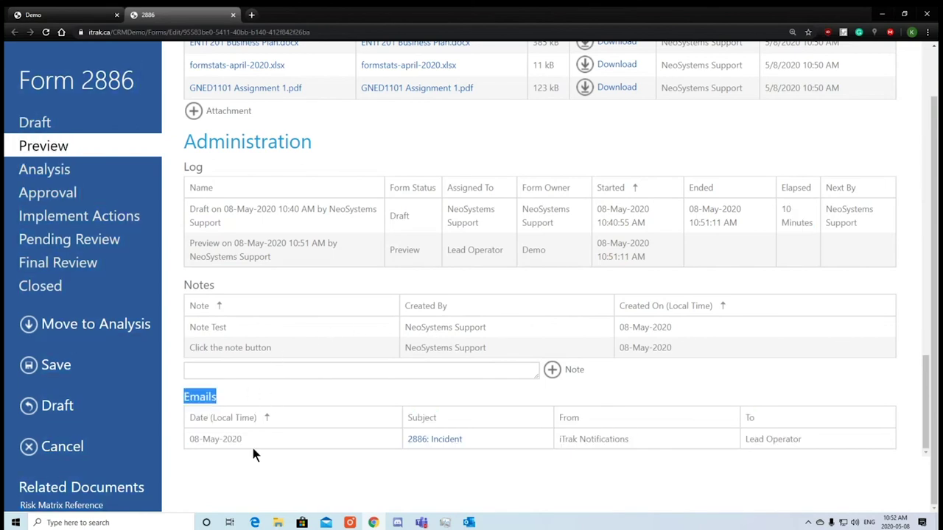
{"action": "left_click_drag", "start_coordinate": [779, 440], "coordinate": [740, 435]}
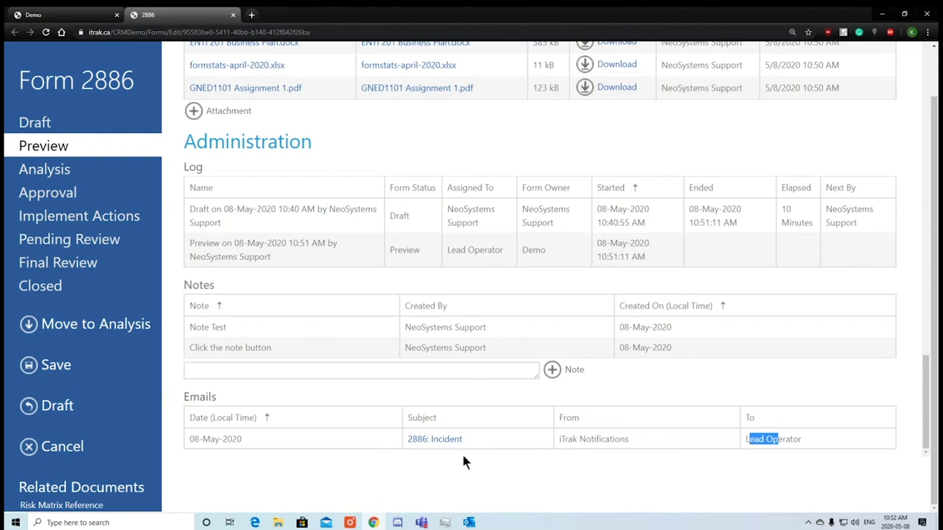
{"action": "left_click", "coordinate": [412, 442]}
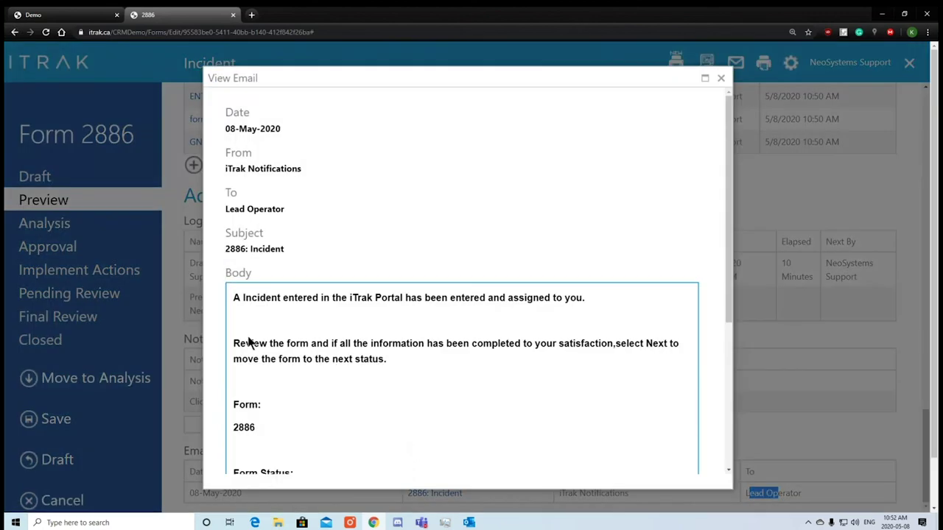
Review the 2886 notification email, then move form 2886 to the Analysis stage.
{"action": "left_click_drag", "start_coordinate": [249, 342], "coordinate": [455, 372]}
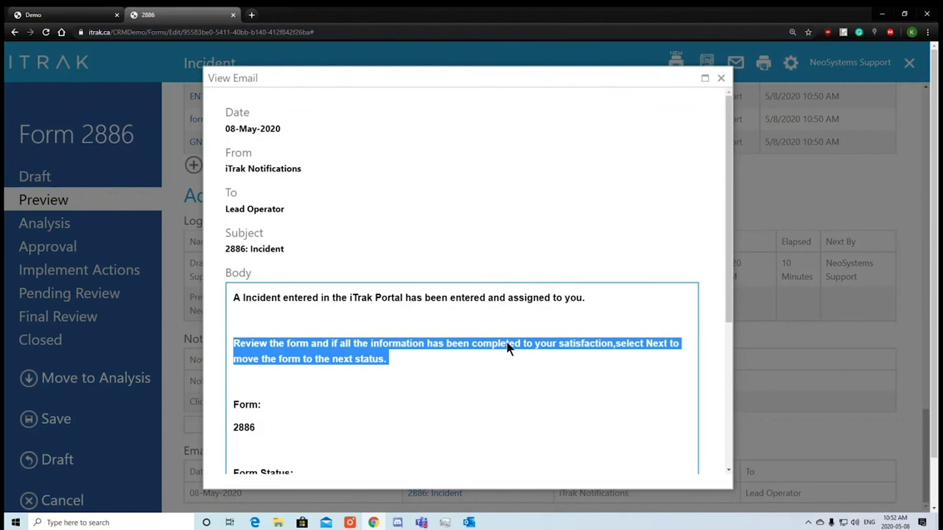
{"action": "left_click", "coordinate": [414, 341]}
{"action": "scroll", "coordinate": [414, 331], "scroll_direction": "down", "scroll_amount": 5}
{"action": "scroll", "coordinate": [453, 340], "scroll_direction": "up", "scroll_amount": 5}
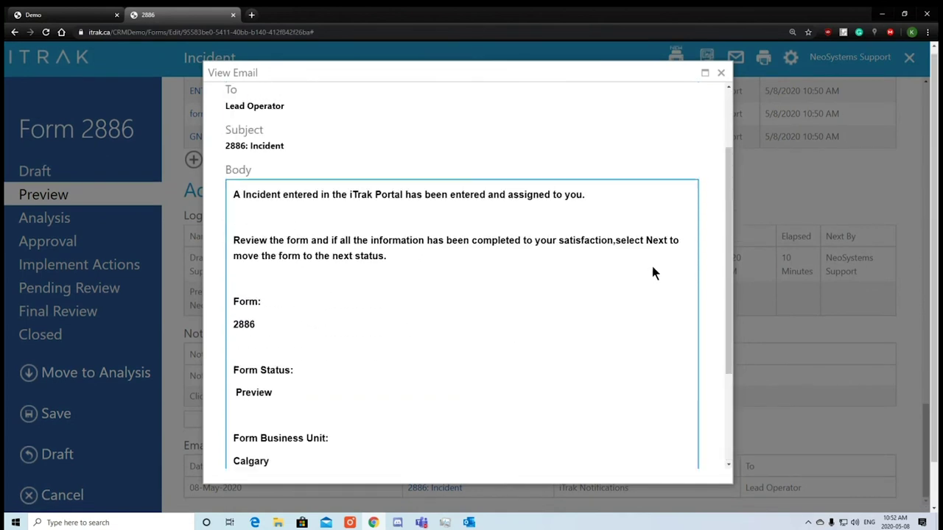
{"action": "left_click", "coordinate": [720, 72]}
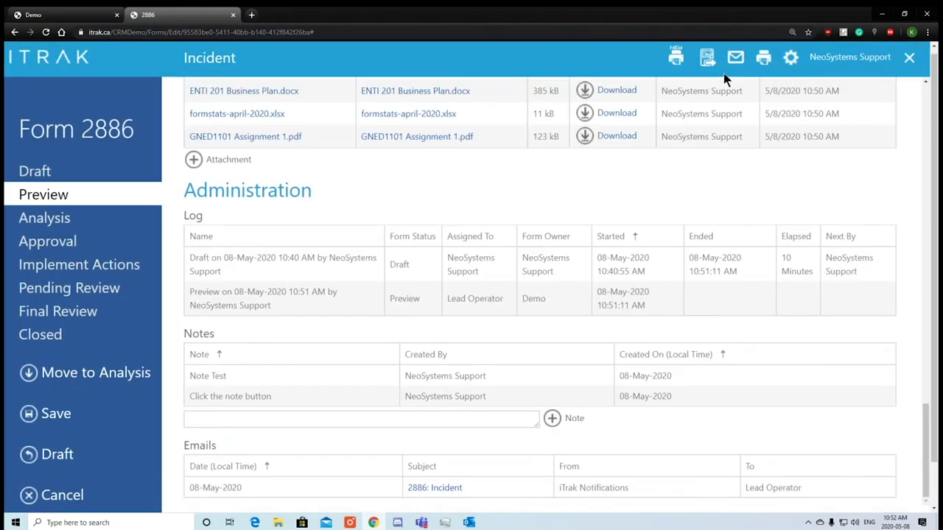
{"action": "left_click", "coordinate": [88, 374]}
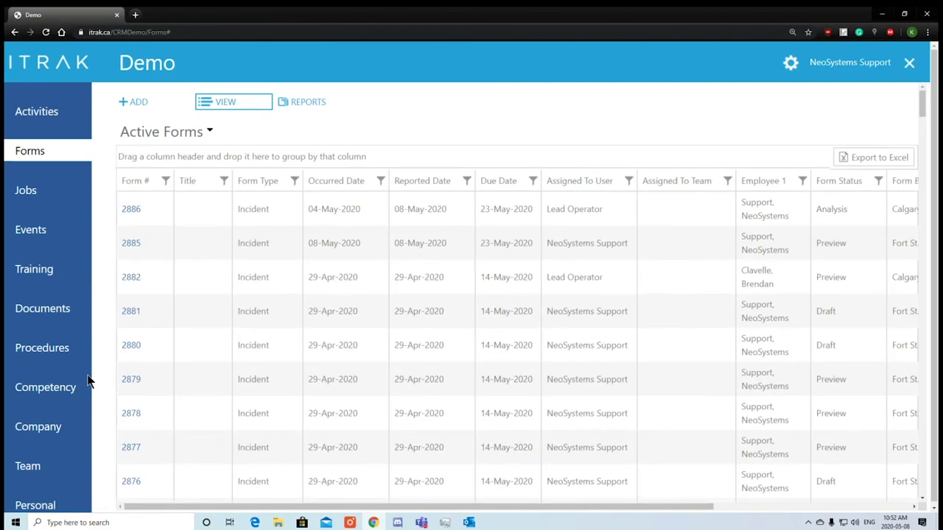
Verify 2886 reads Analysis, reopen it, and scroll to the External Notified Parties and Witnesses list.
{"action": "left_click_drag", "start_coordinate": [843, 210], "coordinate": [819, 209]}
{"action": "left_click", "coordinate": [124, 211]}
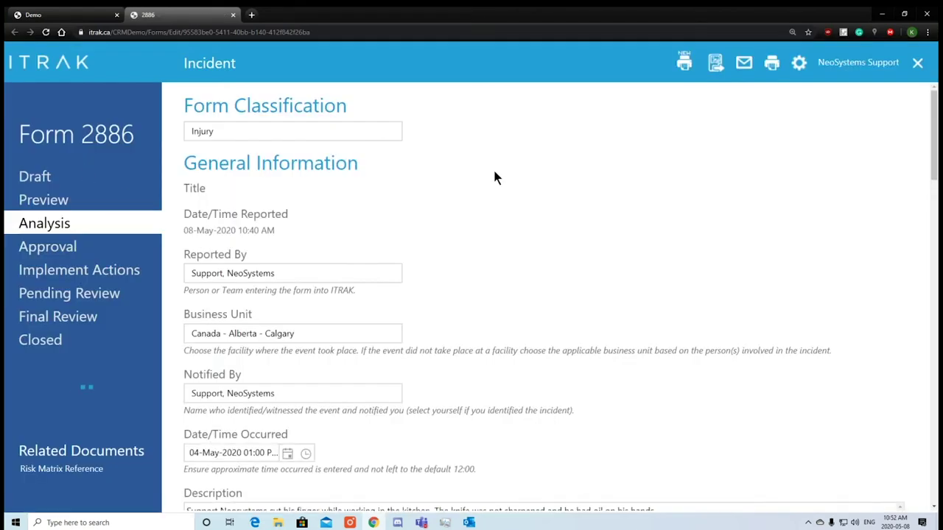
{"action": "scroll", "coordinate": [477, 176], "scroll_direction": "down", "scroll_amount": 5}
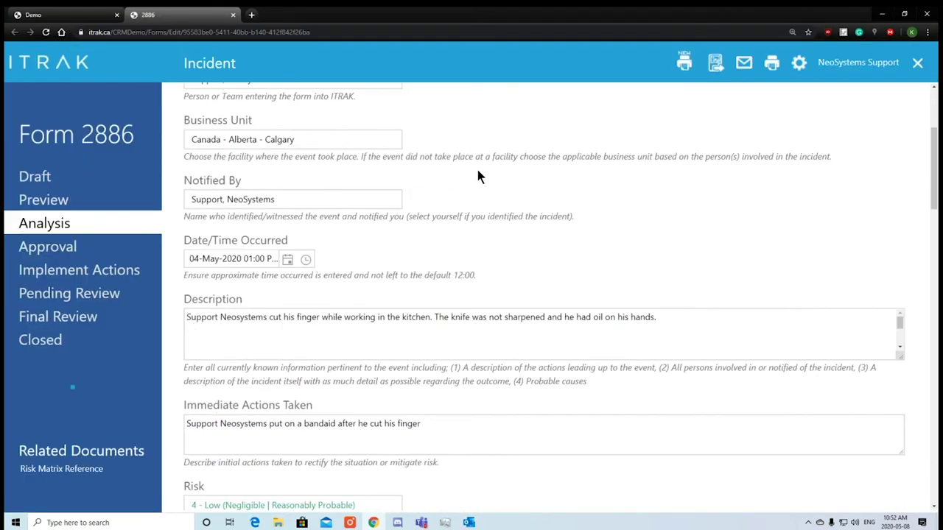
{"action": "scroll", "coordinate": [424, 205], "scroll_direction": "down", "scroll_amount": 9}
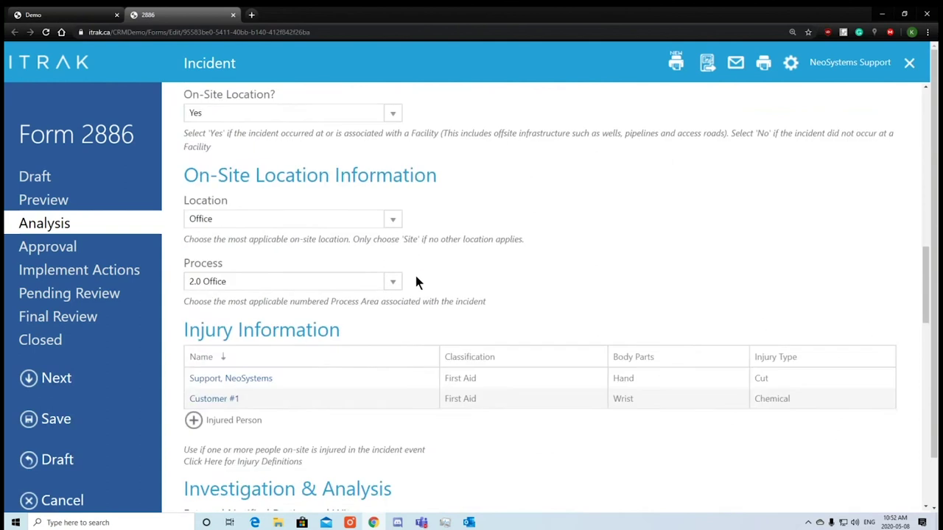
{"action": "left_click_drag", "start_coordinate": [391, 298], "coordinate": [186, 296]}
{"action": "scroll", "coordinate": [438, 303], "scroll_direction": "down", "scroll_amount": 2}
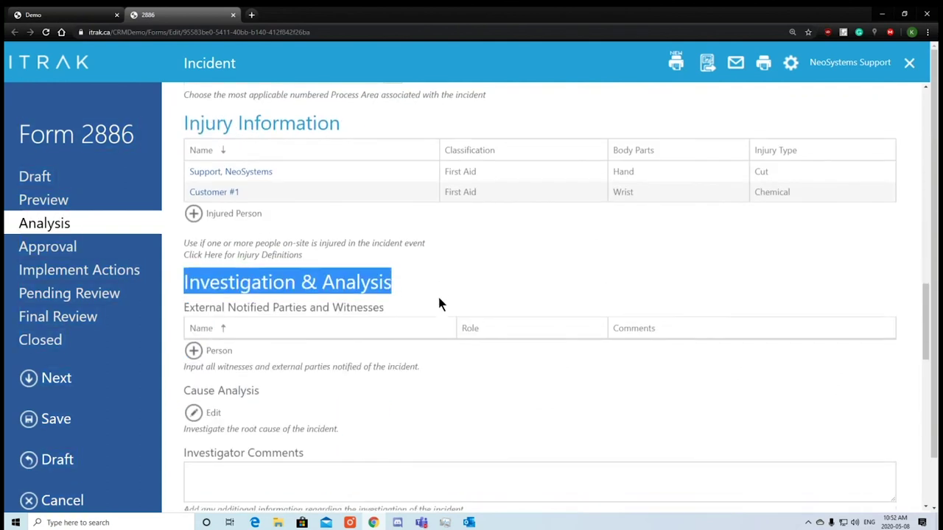
{"action": "left_click", "coordinate": [643, 282]}
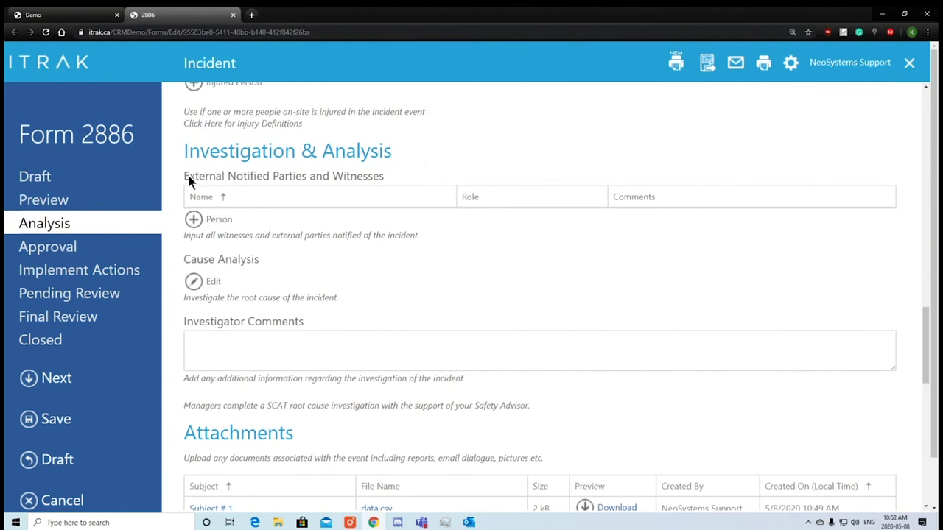
{"action": "left_click_drag", "start_coordinate": [189, 178], "coordinate": [381, 184]}
{"action": "left_click", "coordinate": [394, 231]}
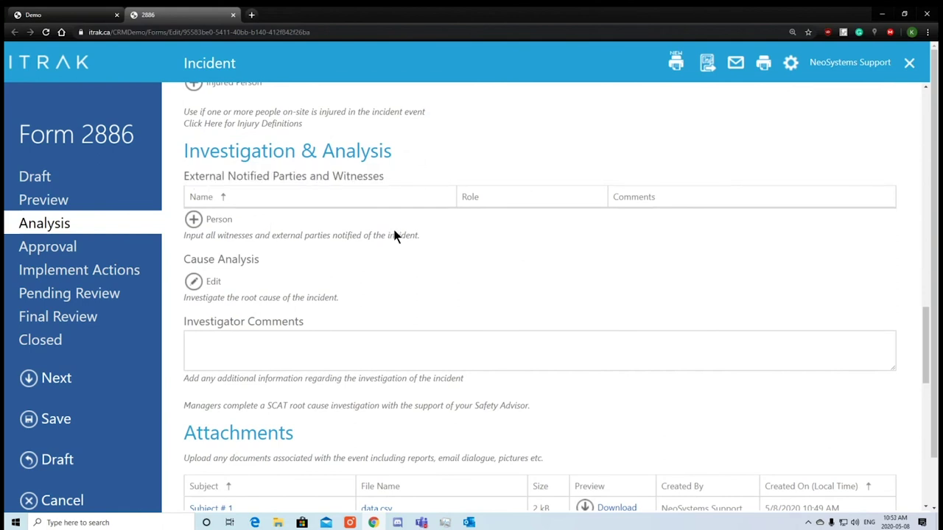
Start a new external party entry with the witness's full name and role Witness.
{"action": "left_click", "coordinate": [214, 219]}
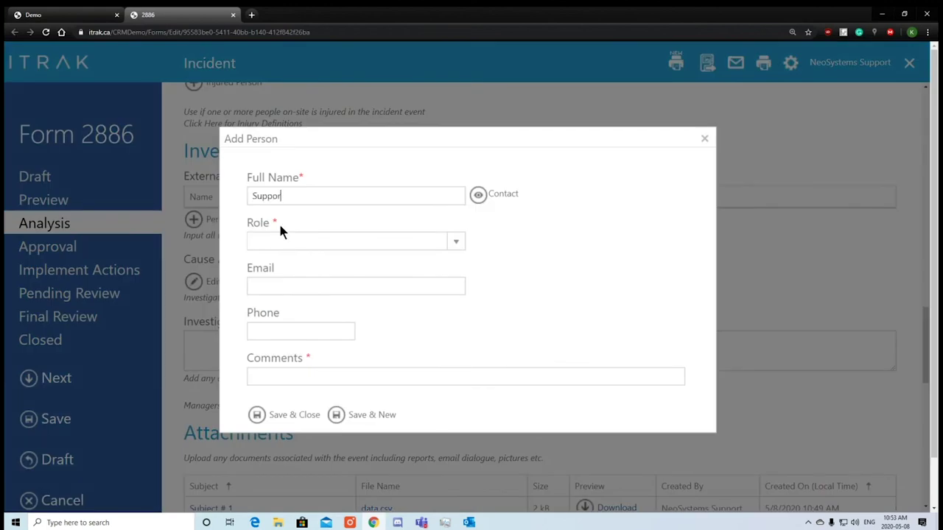
{"action": "type", "text": "Sup"}
{"action": "key", "text": "BackSpace"}
{"action": "key", "text": "BackSpace"}
{"action": "key", "text": "BackSpace"}
{"action": "left_click", "coordinate": [434, 234]}
{"action": "scroll", "coordinate": [332, 354], "scroll_direction": "down", "scroll_amount": 1}
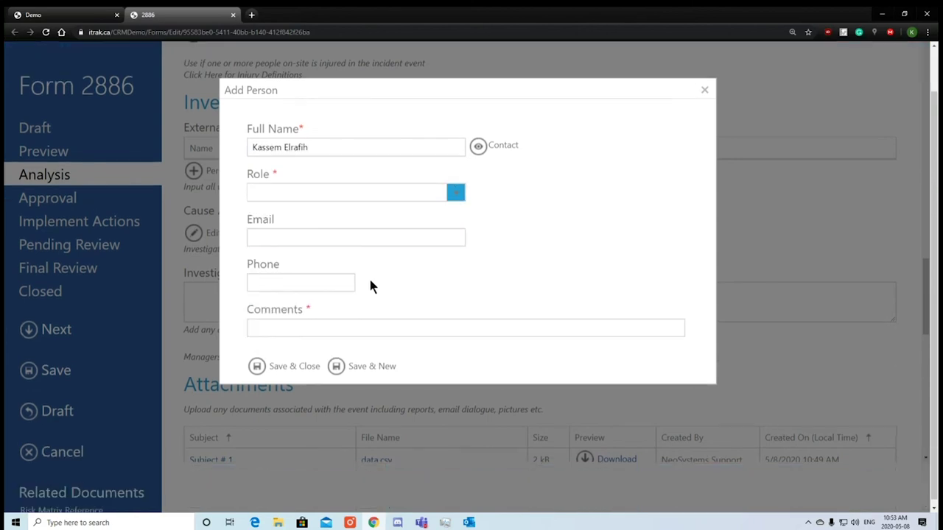
{"action": "left_click", "coordinate": [457, 192]}
{"action": "scroll", "coordinate": [315, 337], "scroll_direction": "down", "scroll_amount": 3}
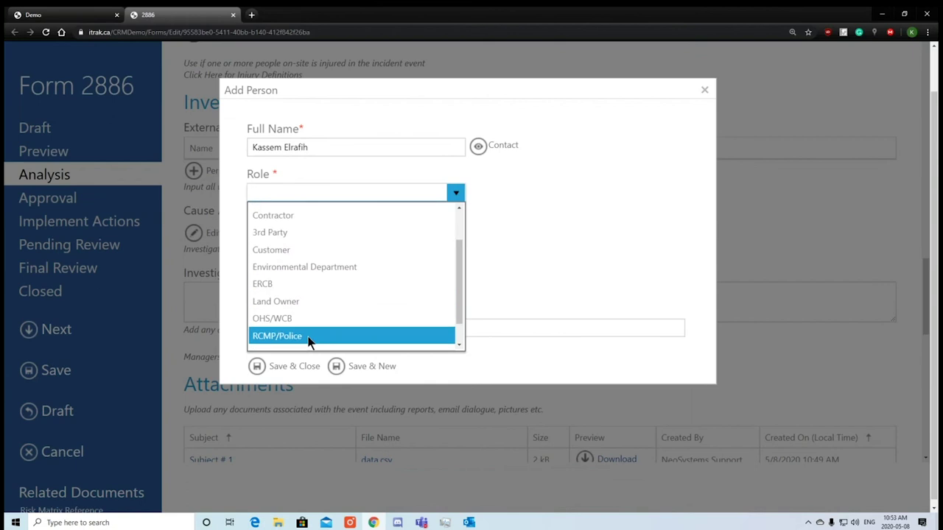
{"action": "left_click", "coordinate": [307, 341]}
Fill the witness's e-mail from suggestions, comment 'He witnessed the event', and save the entry.
{"action": "left_click", "coordinate": [369, 239]}
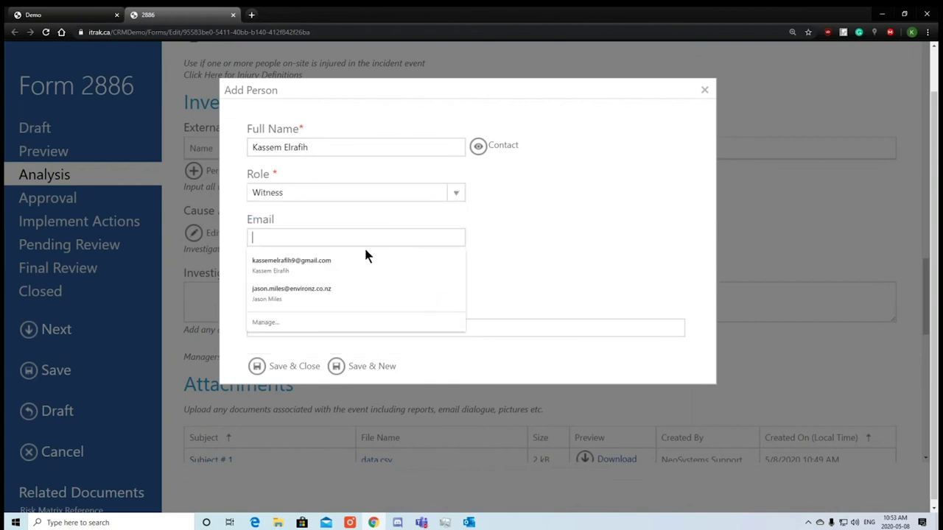
{"action": "left_click", "coordinate": [367, 254]}
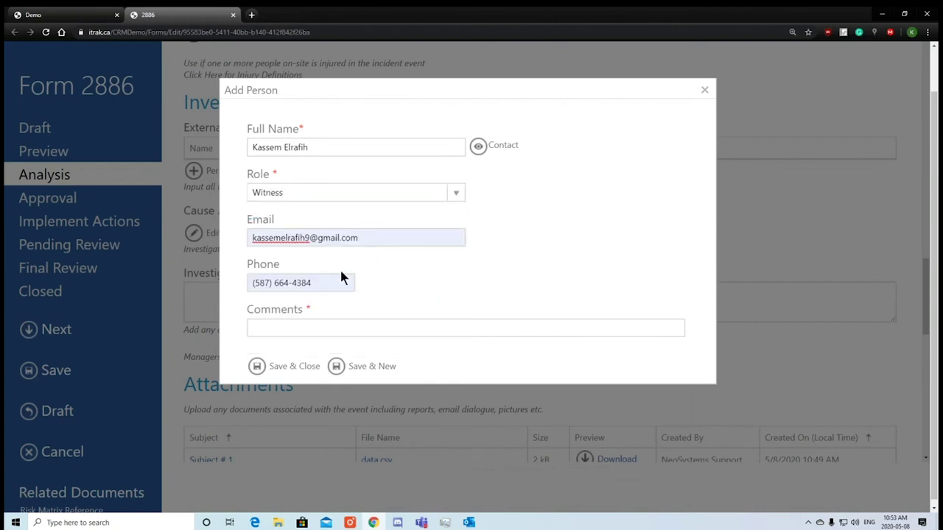
{"action": "left_click_drag", "start_coordinate": [341, 280], "coordinate": [162, 276]}
{"action": "left_click", "coordinate": [409, 304]}
{"action": "left_click", "coordinate": [380, 321]}
{"action": "type", "text": "Te"}
{"action": "type", "text": "He witnesse"}
{"action": "type", "text": "d the event"}
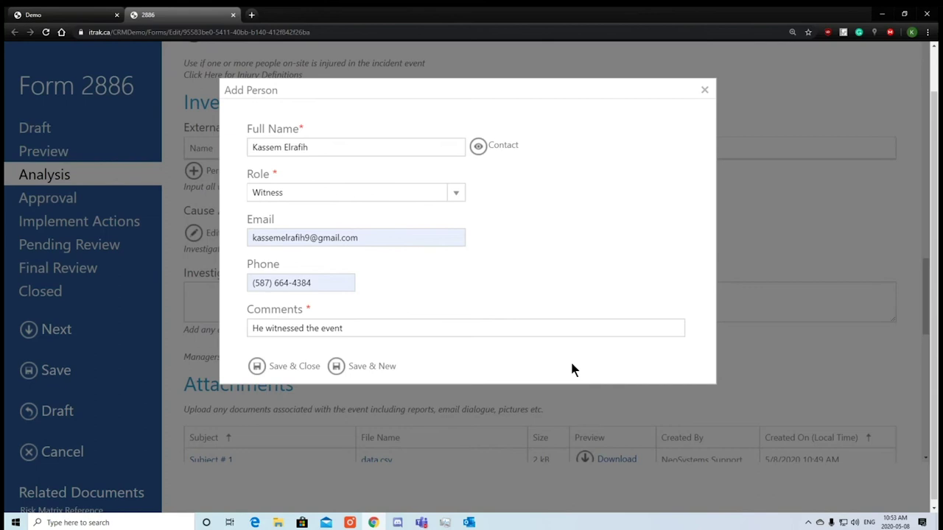
{"action": "left_click", "coordinate": [283, 368]}
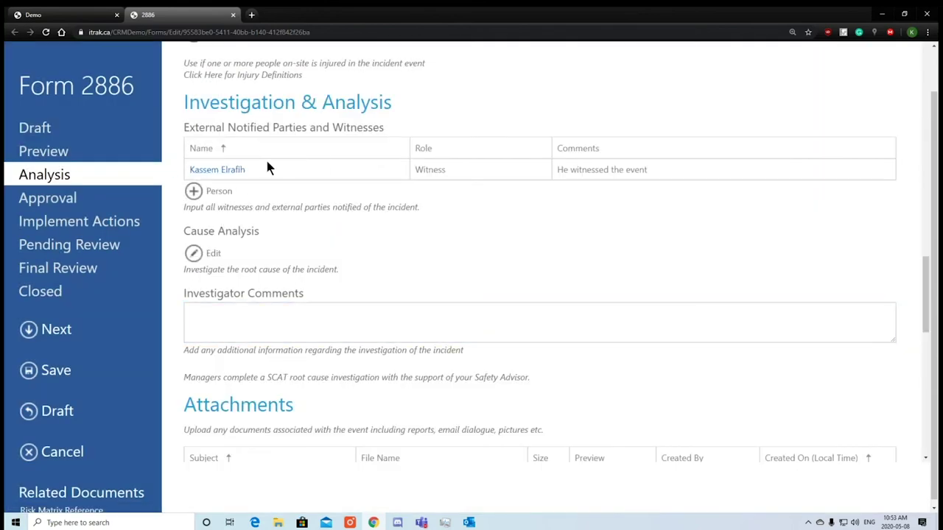
{"action": "left_click_drag", "start_coordinate": [267, 168], "coordinate": [189, 170]}
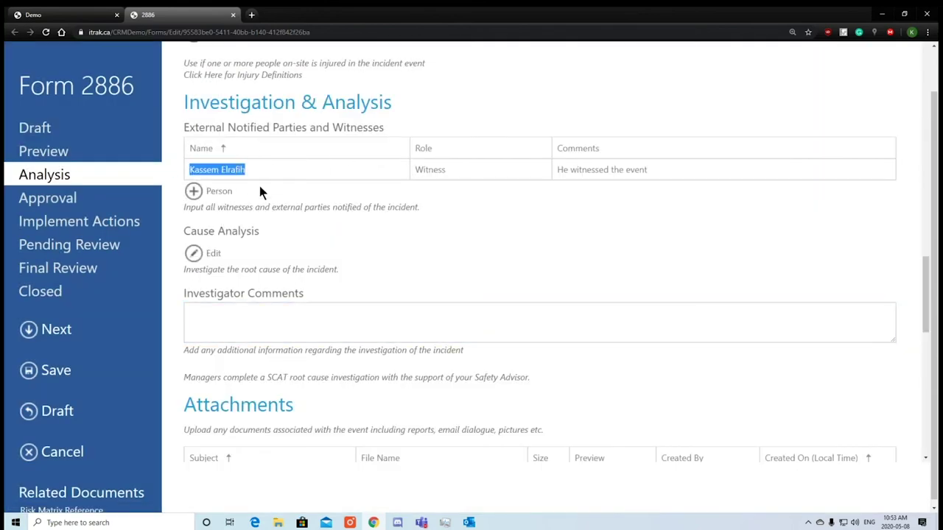
Add another party by picking a contact from the ABC Energy account in the contact lookup.
{"action": "left_click", "coordinate": [259, 192]}
{"action": "left_click", "coordinate": [195, 191]}
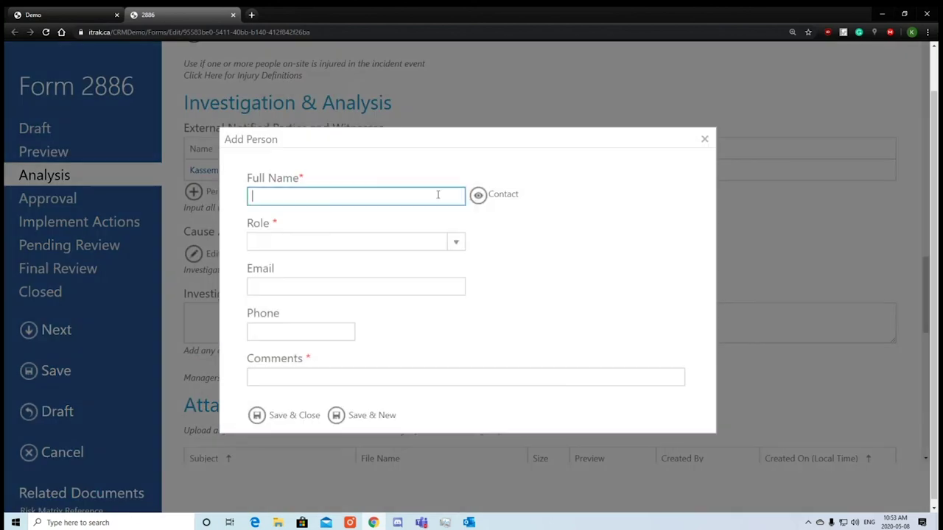
{"action": "left_click", "coordinate": [478, 195]}
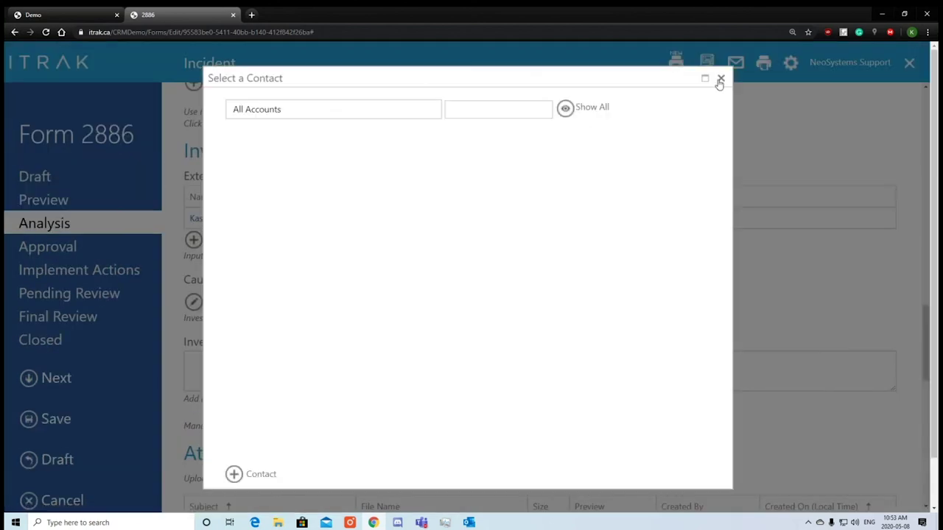
{"action": "left_click", "coordinate": [720, 79]}
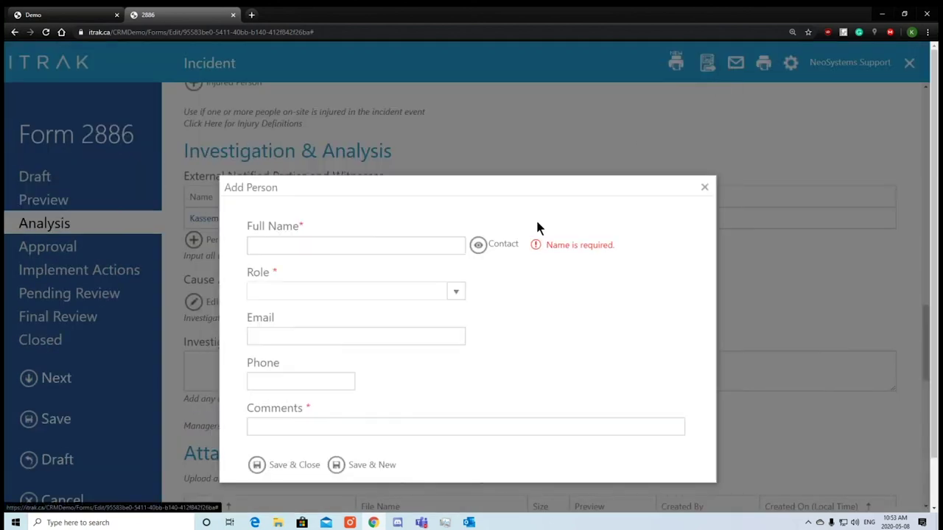
{"action": "left_click", "coordinate": [502, 250]}
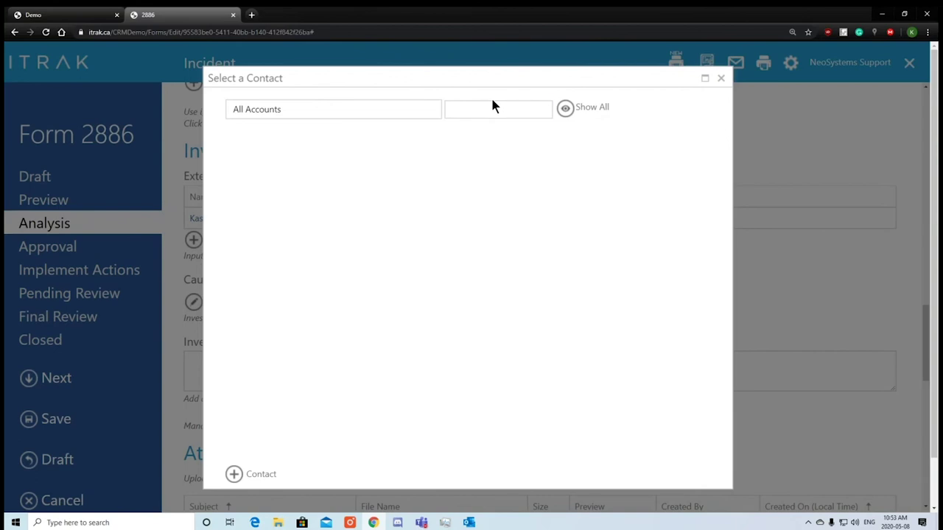
{"action": "left_click", "coordinate": [492, 107]}
{"action": "left_click", "coordinate": [565, 108]}
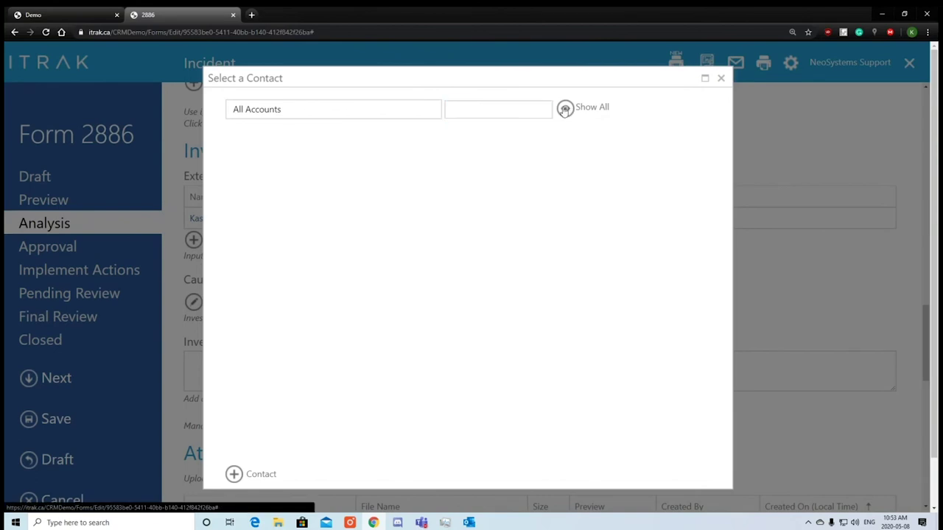
{"action": "scroll", "coordinate": [294, 287], "scroll_direction": "down", "scroll_amount": 1}
{"action": "scroll", "coordinate": [301, 297], "scroll_direction": "down", "scroll_amount": 5}
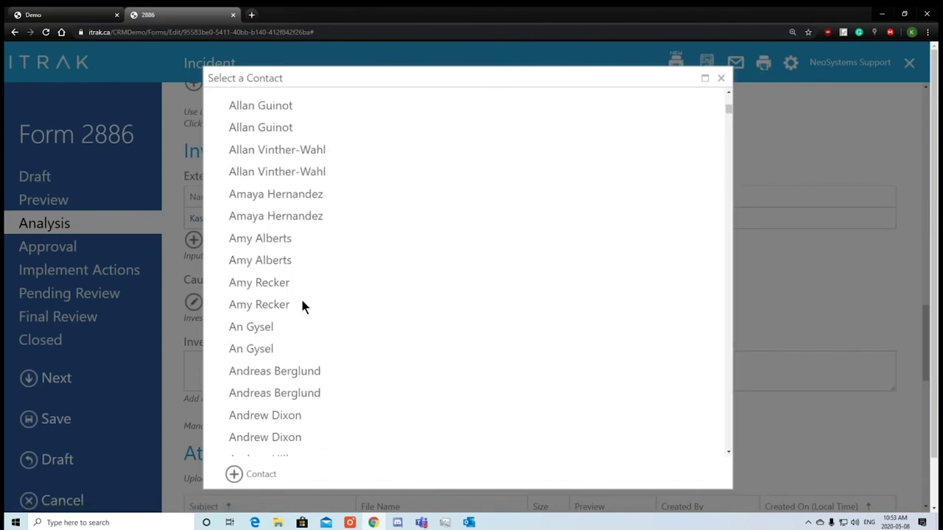
{"action": "scroll", "coordinate": [375, 295], "scroll_direction": "up", "scroll_amount": 6}
{"action": "left_click", "coordinate": [395, 109]}
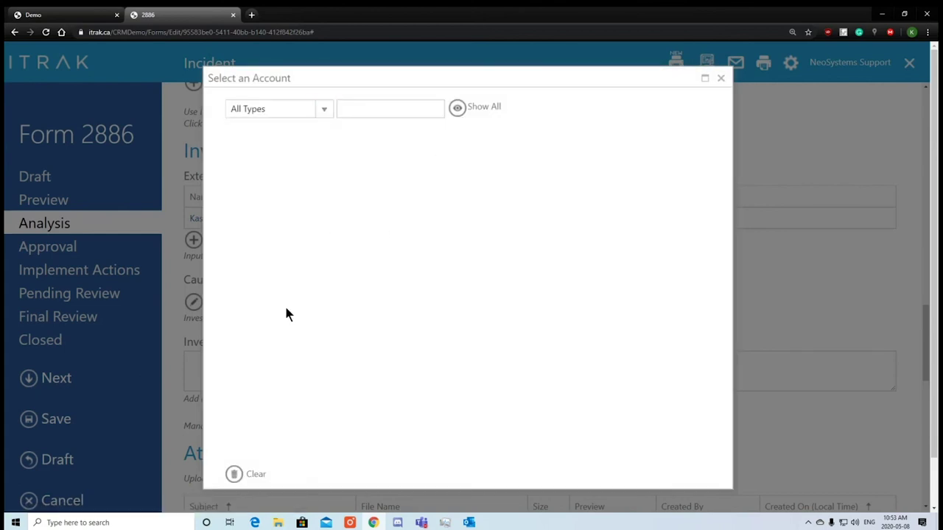
{"action": "left_click", "coordinate": [271, 274]}
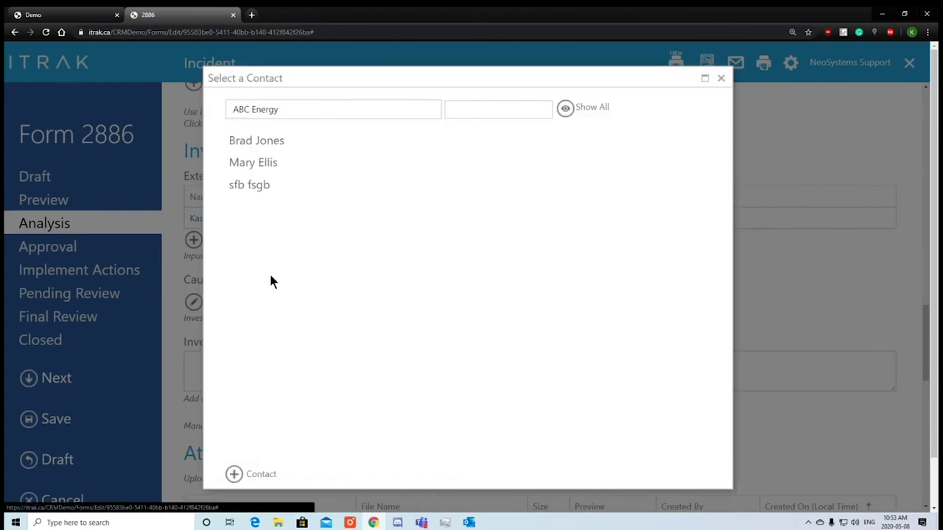
{"action": "left_click", "coordinate": [277, 163]}
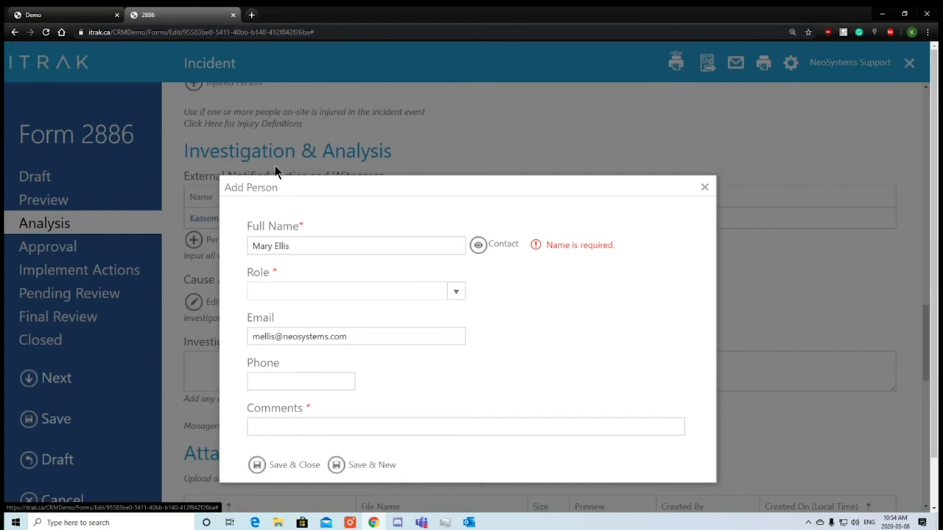
Set the contact's role to Property Manager, comment 'She also witnessed', and save.
{"action": "left_click", "coordinate": [455, 292]}
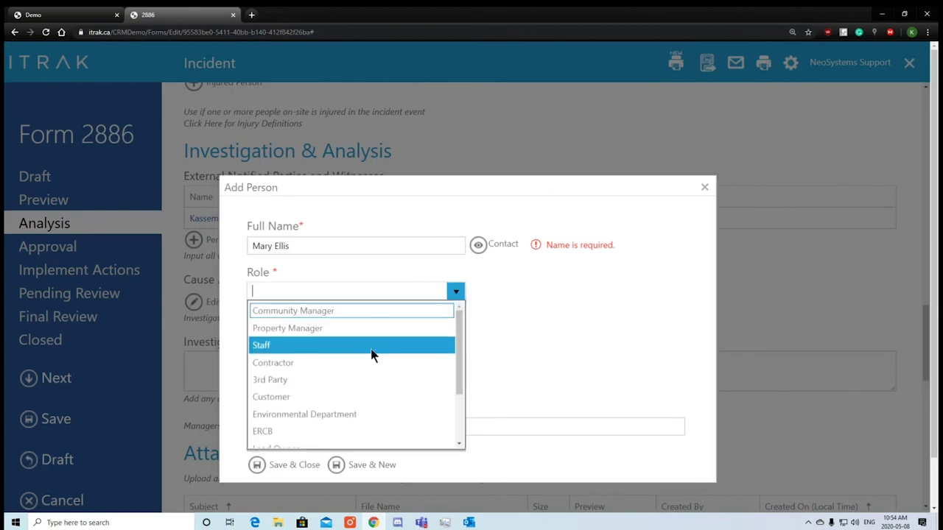
{"action": "left_click", "coordinate": [370, 333]}
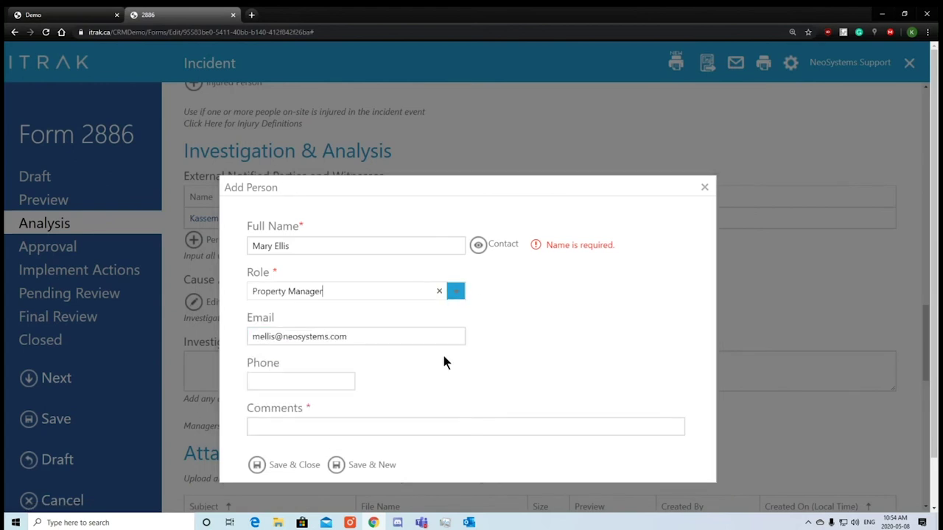
{"action": "left_click", "coordinate": [358, 425]}
{"action": "type", "text": "She also w"}
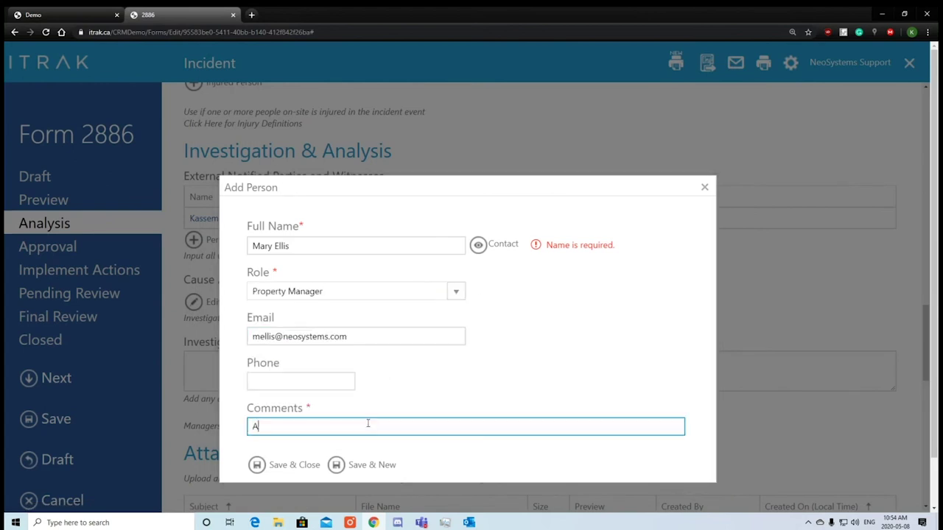
{"action": "type", "text": "tites"}
{"action": "key", "text": "BackSpace"}
{"action": "key", "text": "BackSpace"}
{"action": "key", "text": "BackSpace"}
{"action": "type", "text": "tnessed"}
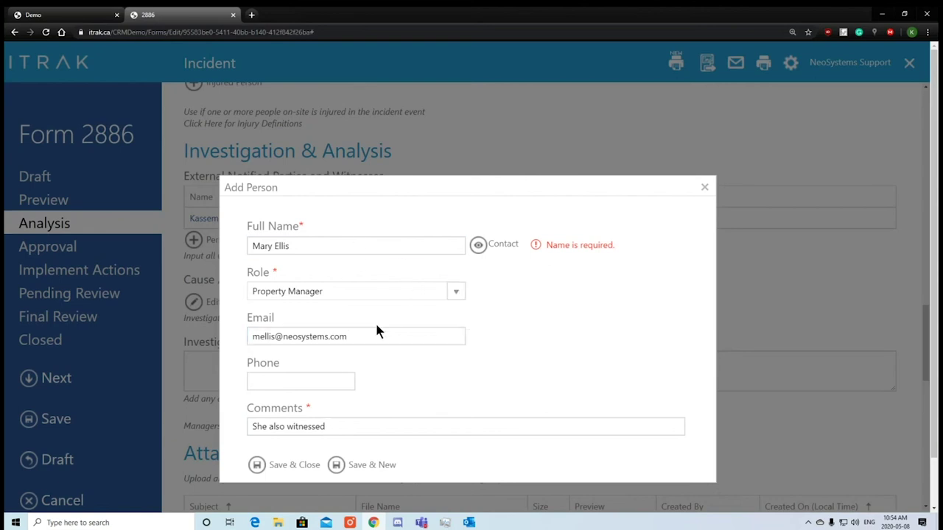
{"action": "left_click_drag", "start_coordinate": [379, 336], "coordinate": [219, 347]}
{"action": "left_click", "coordinate": [361, 371]}
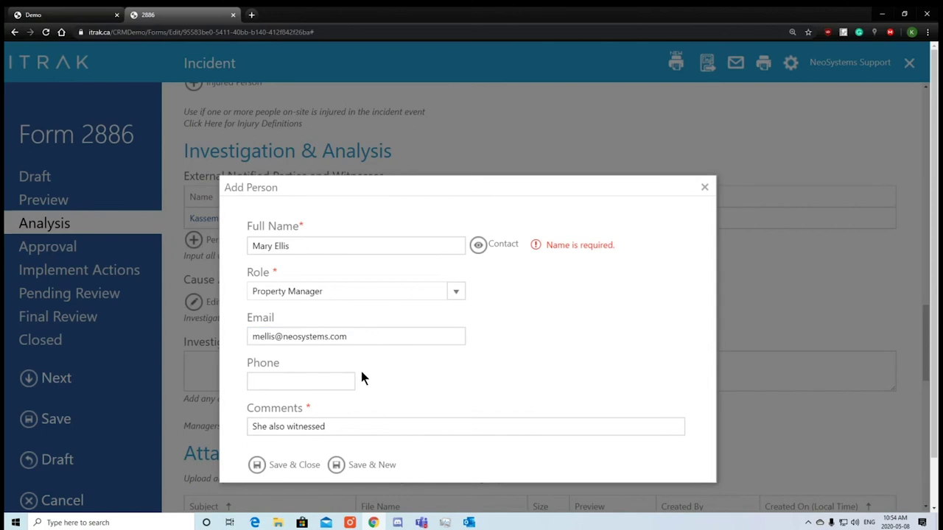
{"action": "left_click_drag", "start_coordinate": [348, 337], "coordinate": [246, 338]}
{"action": "left_click", "coordinate": [282, 373]}
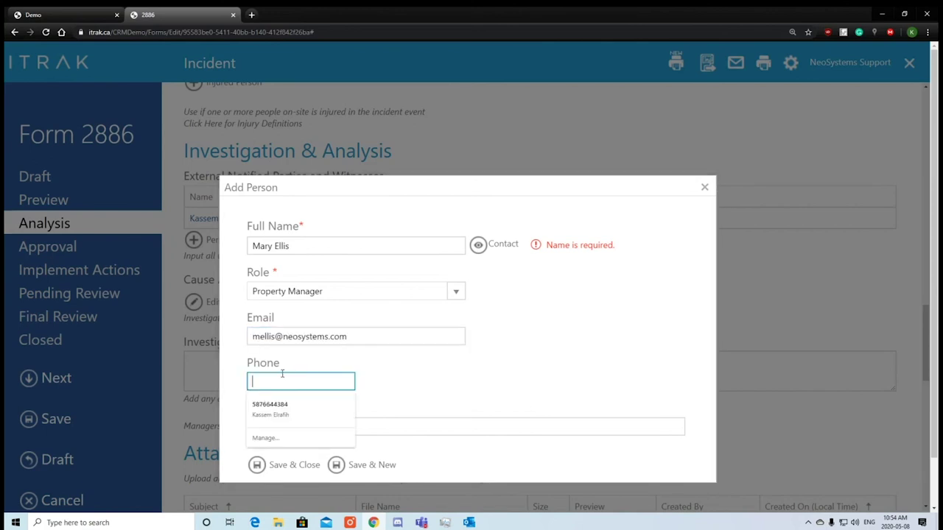
{"action": "left_click", "coordinate": [373, 381]}
{"action": "left_click", "coordinate": [267, 464]}
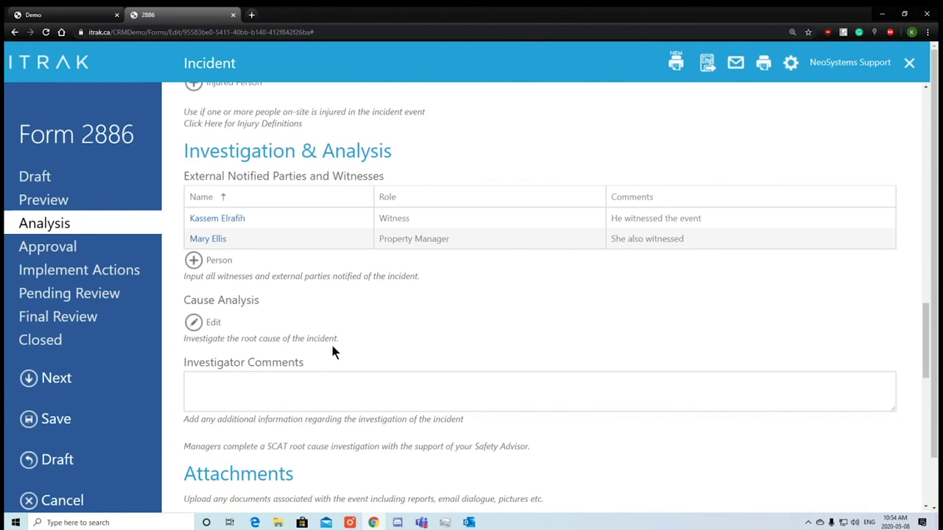
{"action": "left_click", "coordinate": [236, 219]}
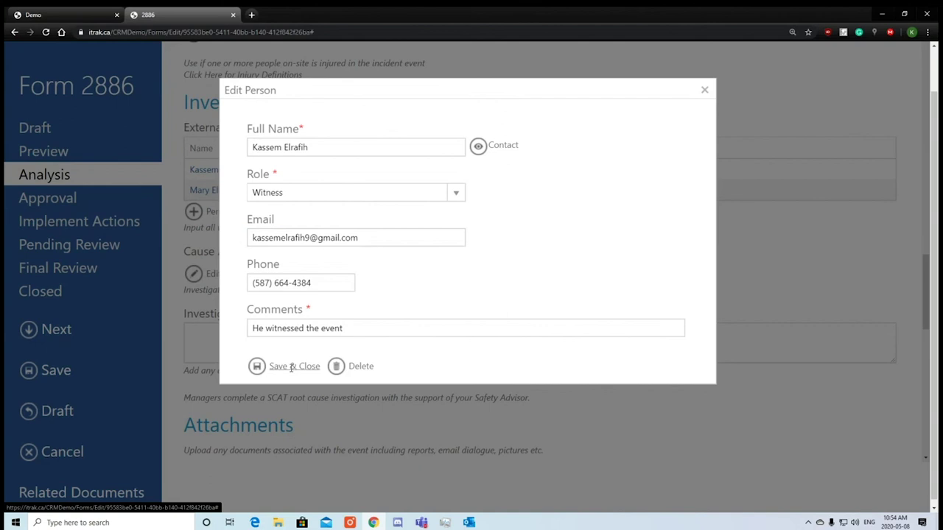
{"action": "left_click", "coordinate": [295, 366]}
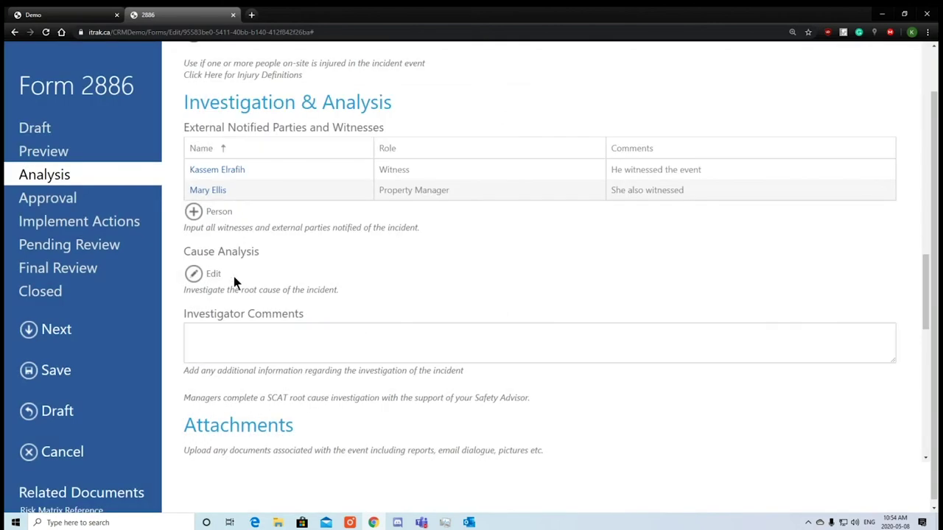
Choose Safety (SCAT) and record Type of Event 12 - Equipment Failure, noting the rusty, dull knife.
{"action": "left_click", "coordinate": [211, 275]}
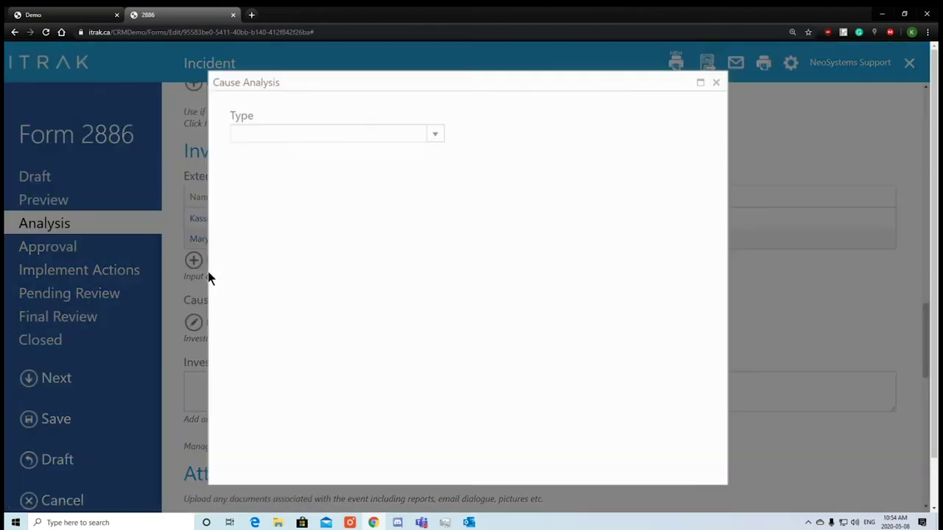
{"action": "left_click", "coordinate": [434, 132]}
{"action": "left_click", "coordinate": [383, 168]}
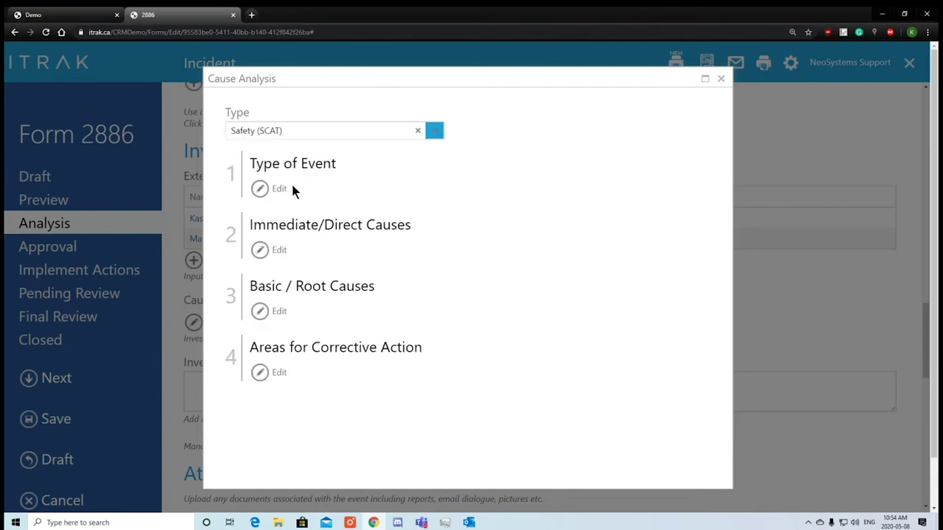
{"action": "left_click", "coordinate": [272, 190]}
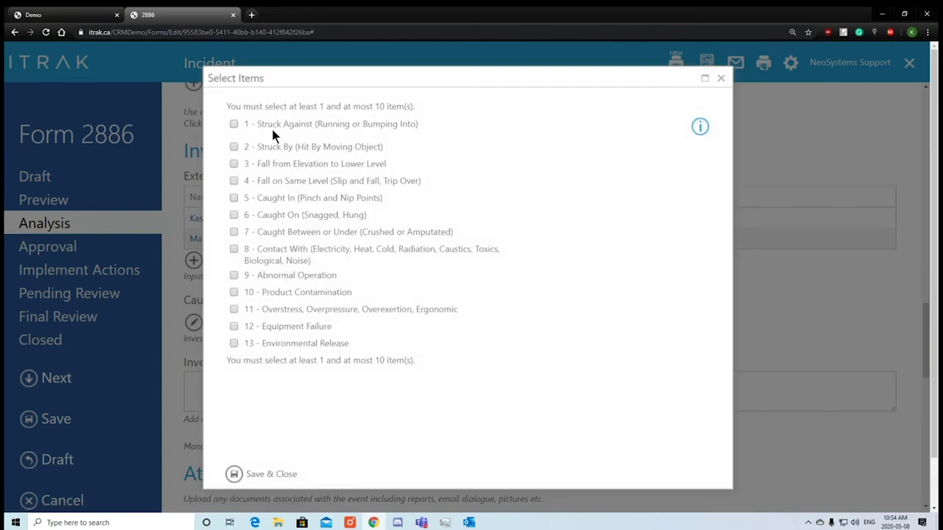
{"action": "left_click", "coordinate": [279, 327]}
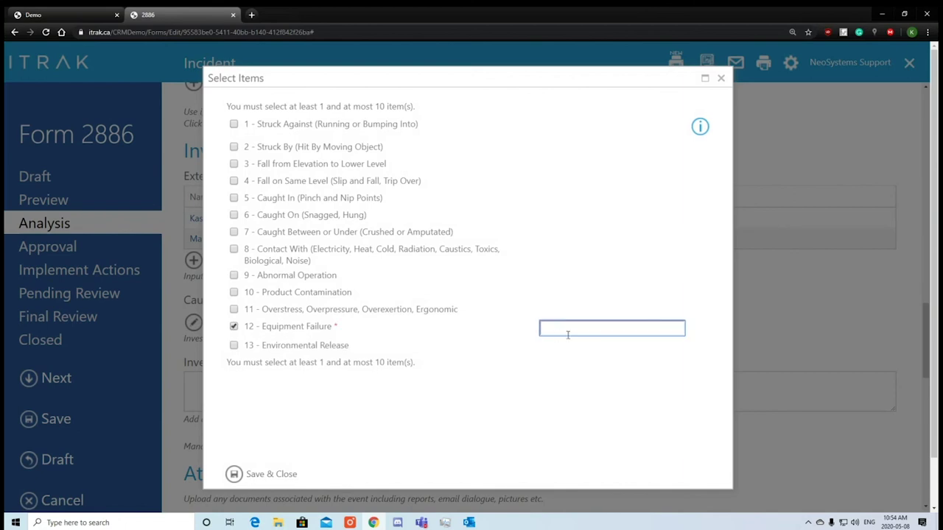
{"action": "type", "text": "Support's Knife was Rusty an"}
{"action": "key", "text": "BackSpace"}
{"action": "key", "text": "BackSpace"}
{"action": "key", "text": "BackSpace"}
{"action": "type", "text": "an du"}
{"action": "left_click", "coordinate": [259, 473]}
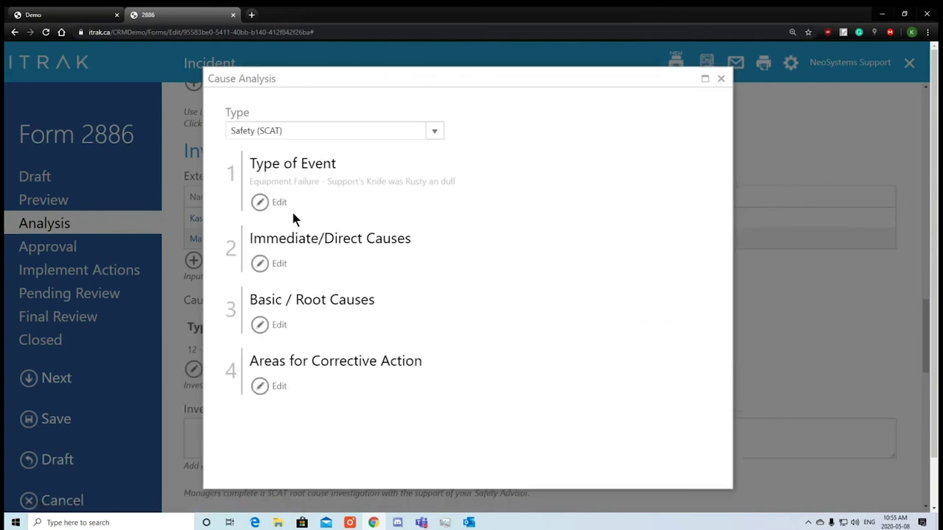
{"action": "left_click_drag", "start_coordinate": [263, 180], "coordinate": [480, 190]}
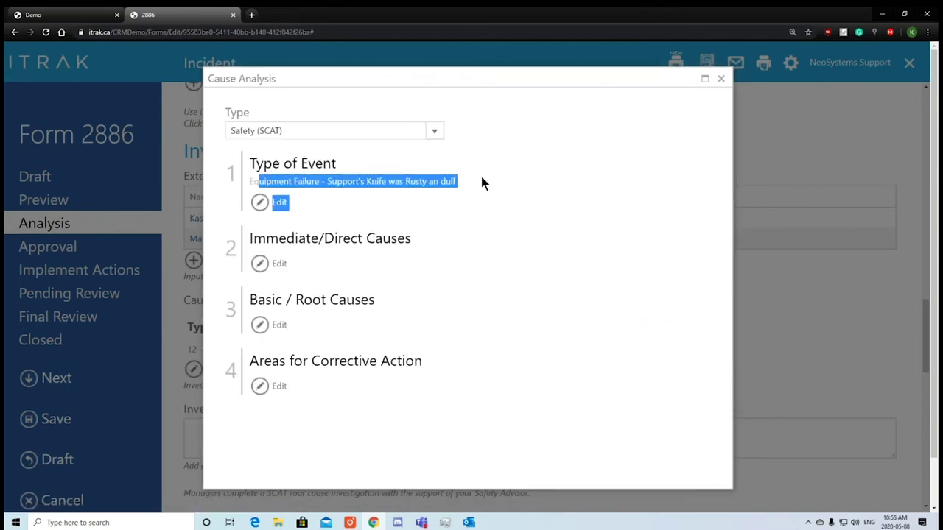
{"action": "left_click", "coordinate": [483, 182]}
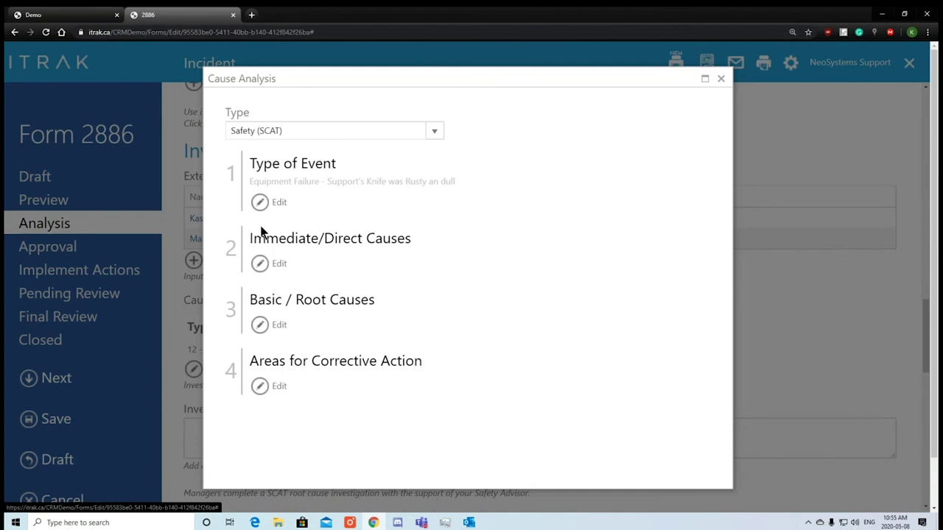
{"action": "left_click_drag", "start_coordinate": [260, 180], "coordinate": [461, 173]}
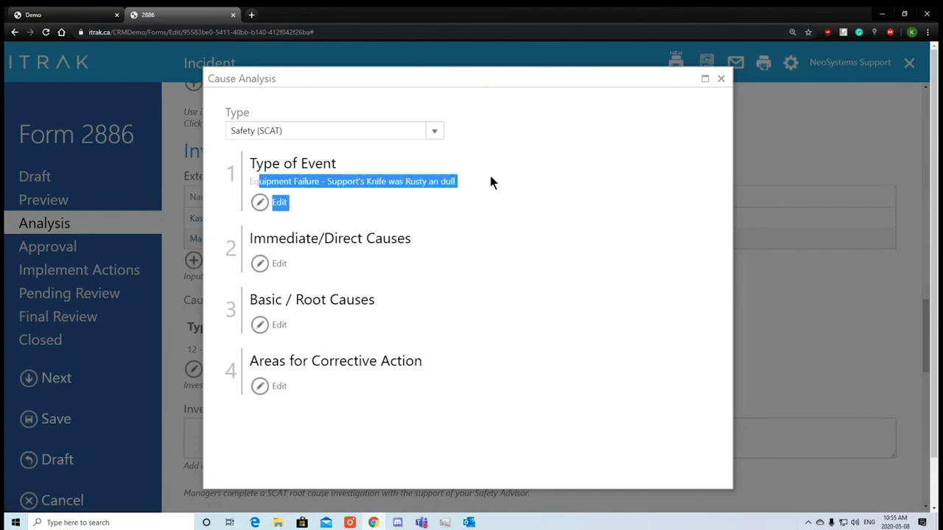
Record only 6 - Using Defective Equipment as immediate cause, noted 'He was using a dull knife'.
{"action": "left_click", "coordinate": [275, 263]}
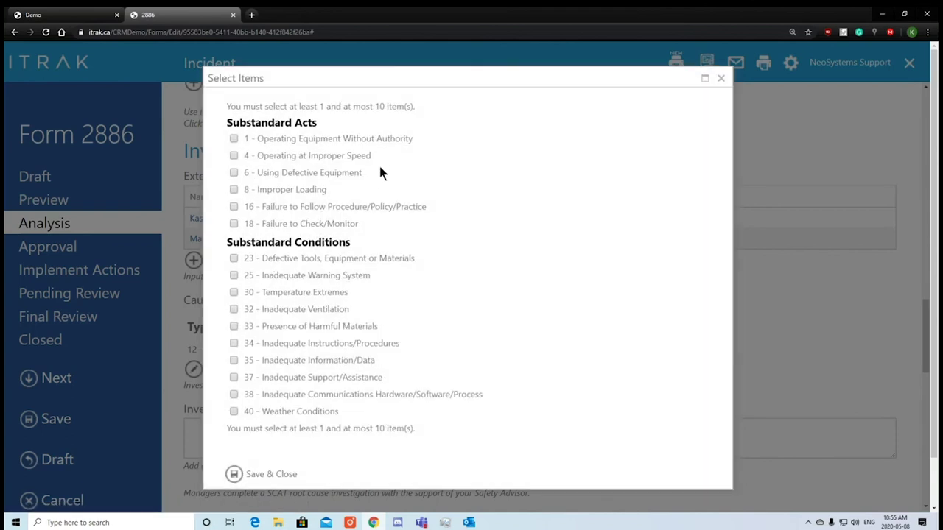
{"action": "left_click", "coordinate": [333, 172]}
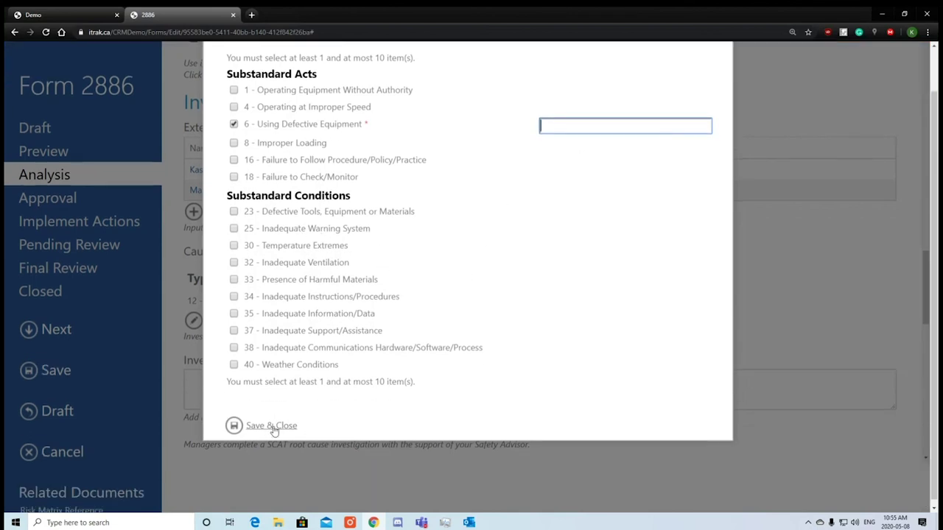
{"action": "left_click", "coordinate": [271, 473]}
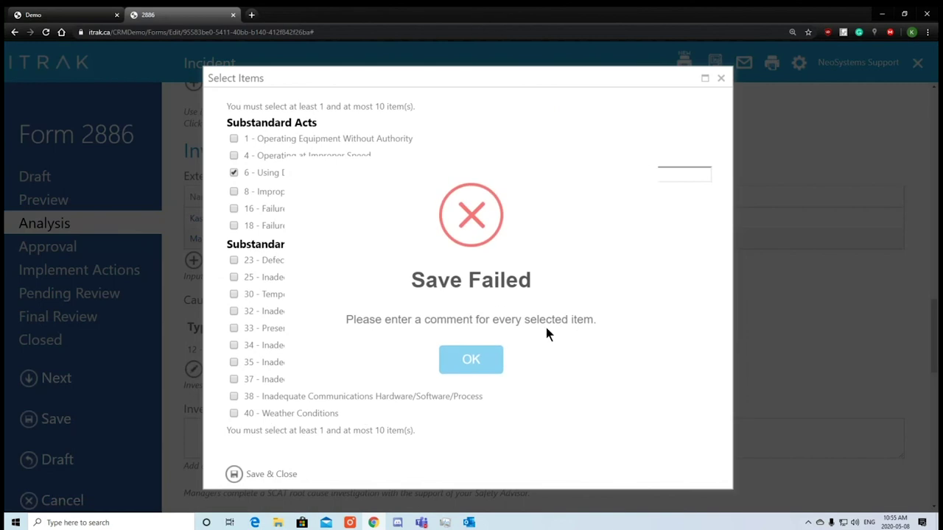
{"action": "left_click", "coordinate": [442, 361]}
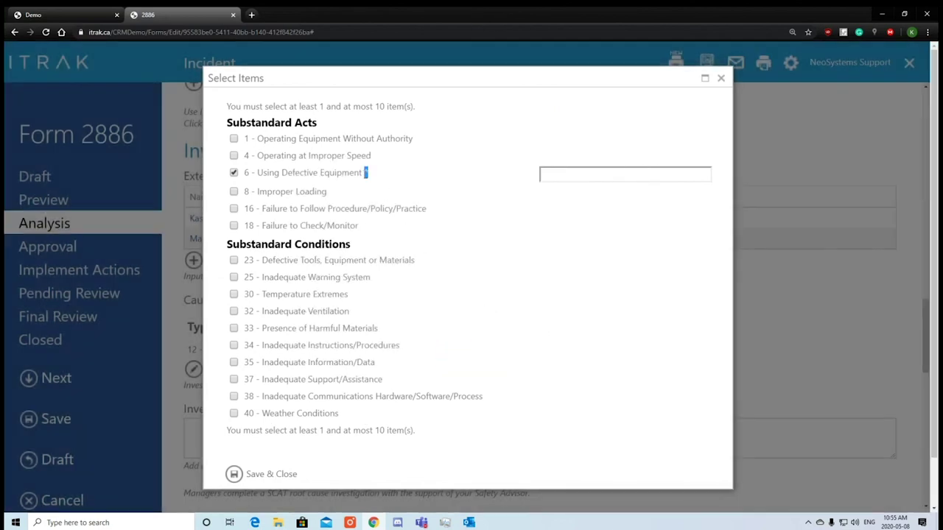
{"action": "left_click", "coordinate": [234, 192]}
{"action": "left_click", "coordinate": [234, 209]}
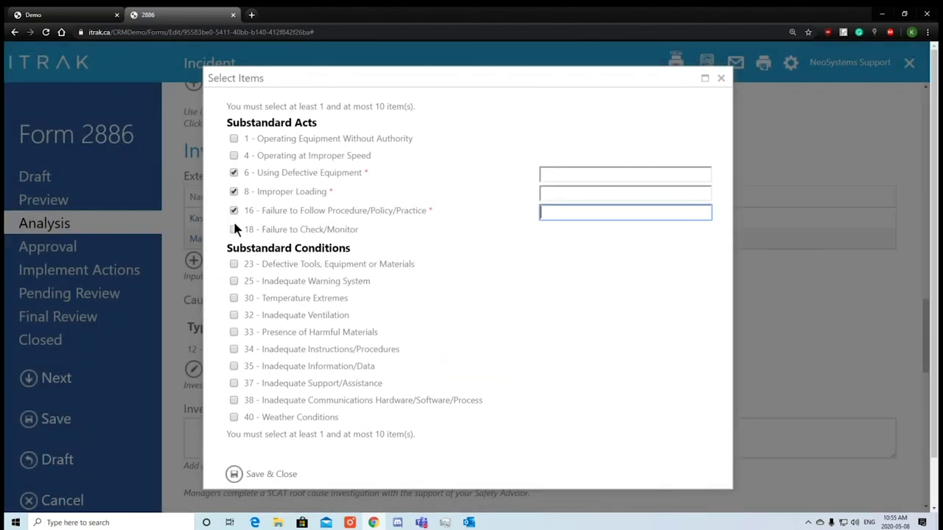
{"action": "left_click", "coordinate": [233, 230]}
{"action": "left_click", "coordinate": [234, 229]}
{"action": "left_click", "coordinate": [234, 211]}
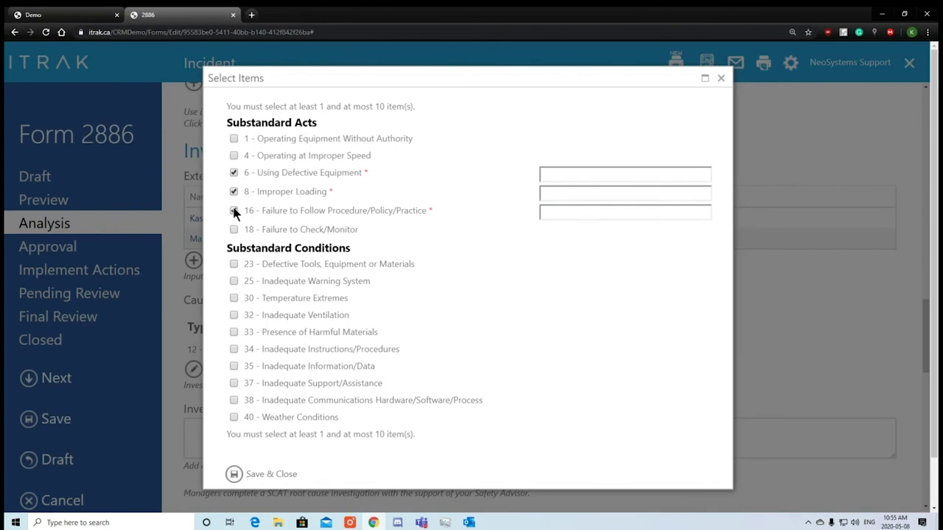
{"action": "left_click", "coordinate": [233, 192]}
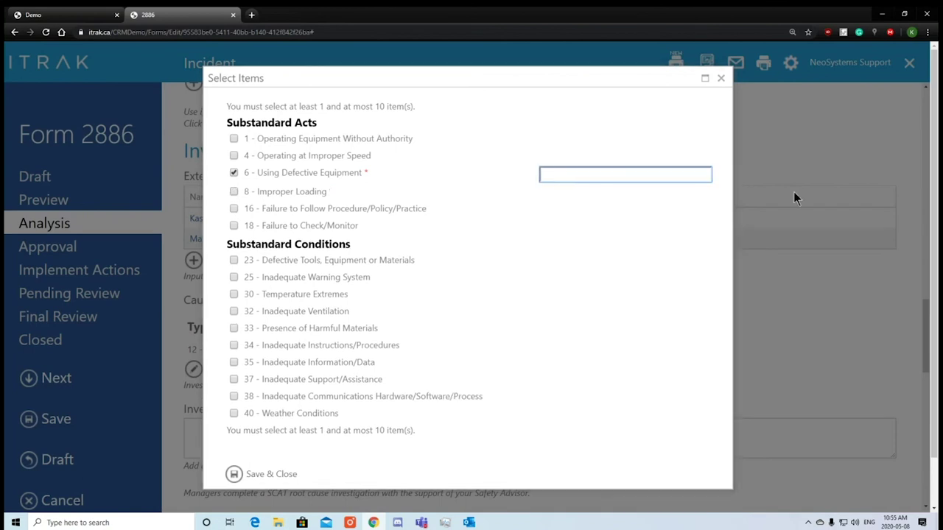
{"action": "key", "text": "BackSpace"}
{"action": "type", "text": "He was using a dull knife"}
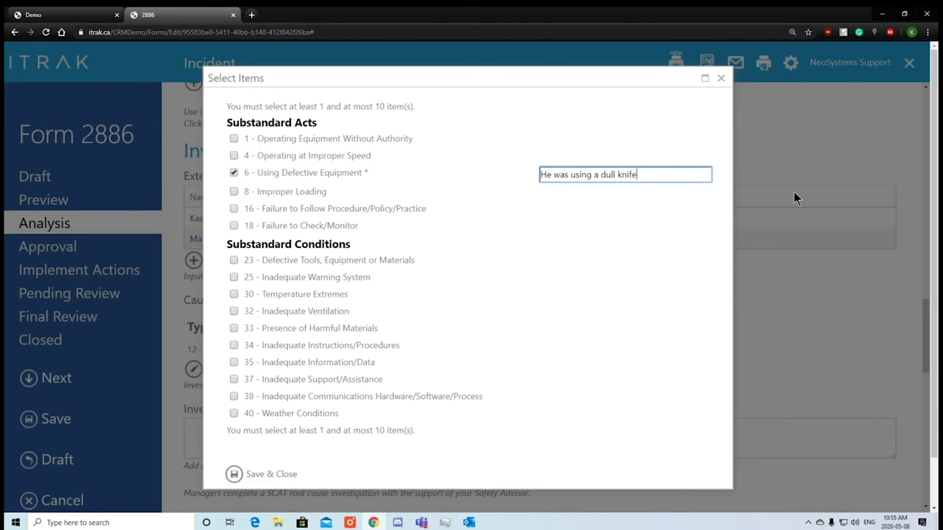
{"action": "left_click", "coordinate": [269, 474]}
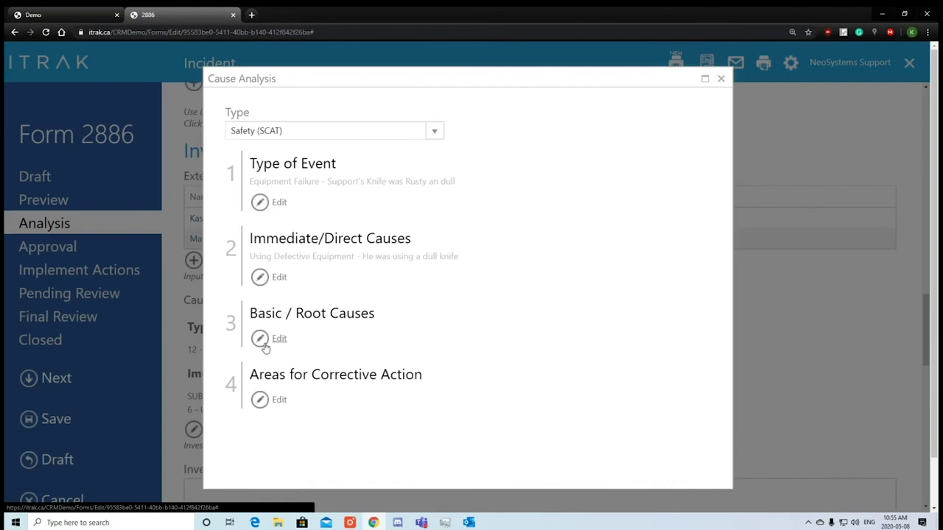
Review the Basic/Root Cause options under Engineering, Purchasing and Maintenance headings.
{"action": "left_click", "coordinate": [277, 339]}
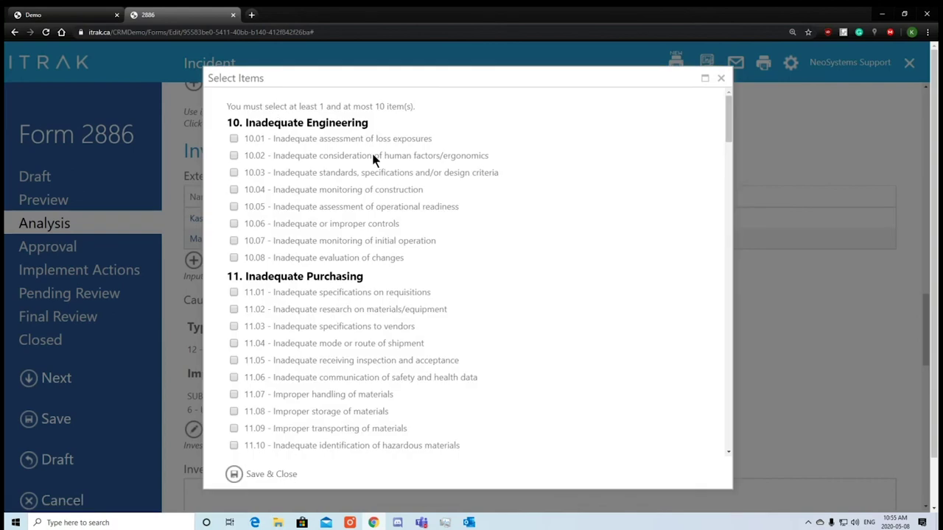
{"action": "left_click_drag", "start_coordinate": [255, 123], "coordinate": [391, 119]}
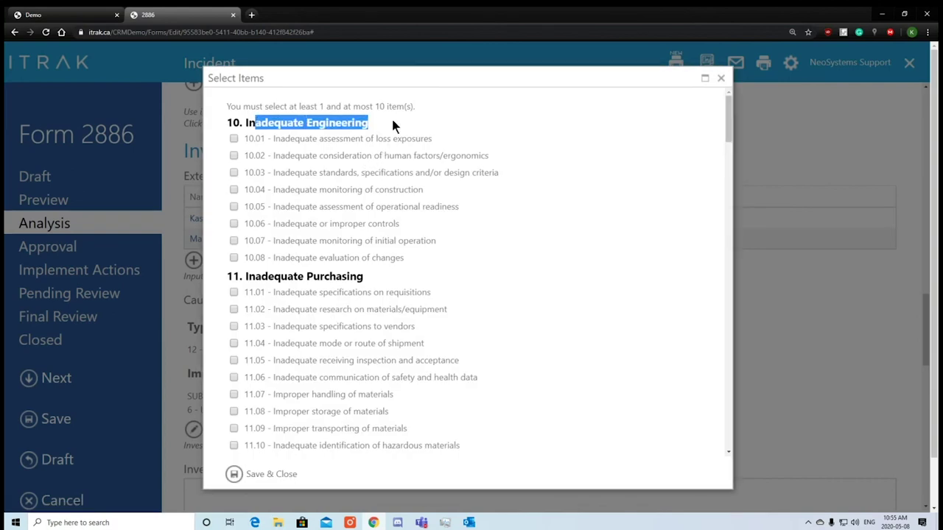
{"action": "left_click", "coordinate": [395, 118]}
{"action": "left_click_drag", "start_coordinate": [366, 278], "coordinate": [235, 276]}
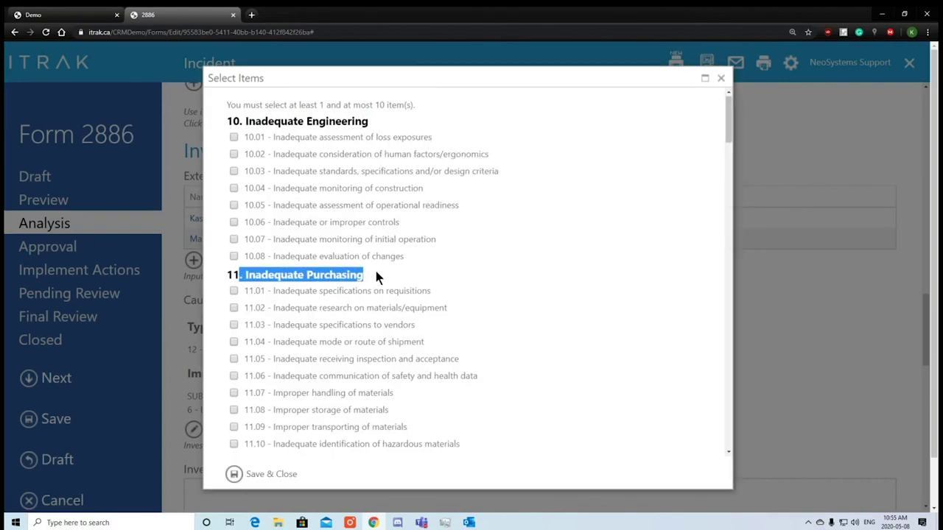
{"action": "scroll", "coordinate": [376, 273], "scroll_direction": "down", "scroll_amount": 3}
{"action": "left_click_drag", "start_coordinate": [352, 262], "coordinate": [236, 259]}
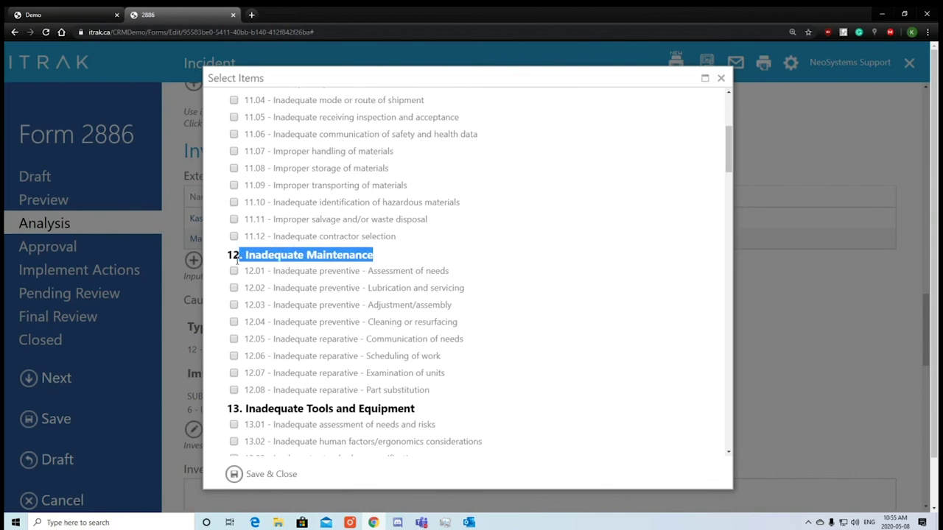
Tick 12.02 Lubrication and servicing, noting 'They did not properly clean and sharpen their knife', and save.
{"action": "left_click", "coordinate": [340, 286]}
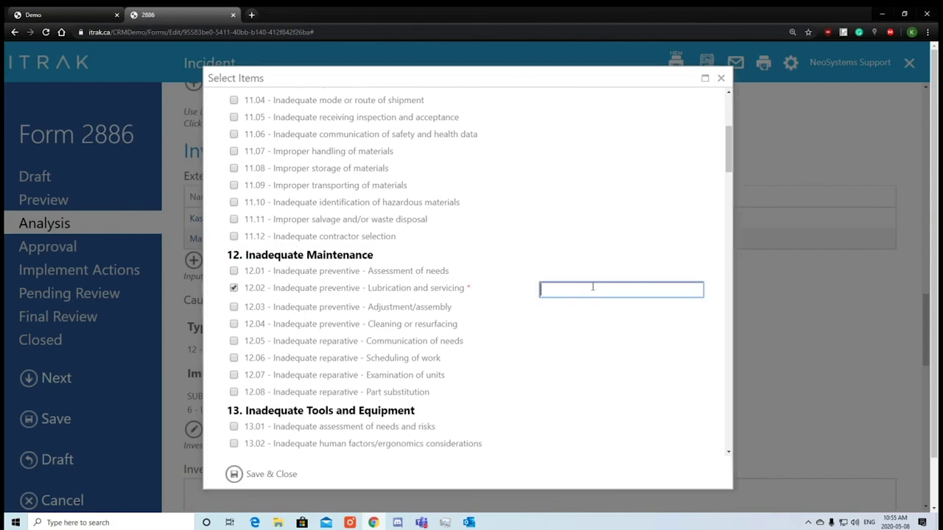
{"action": "type", "text": "They did not properly clean and sharpern"}
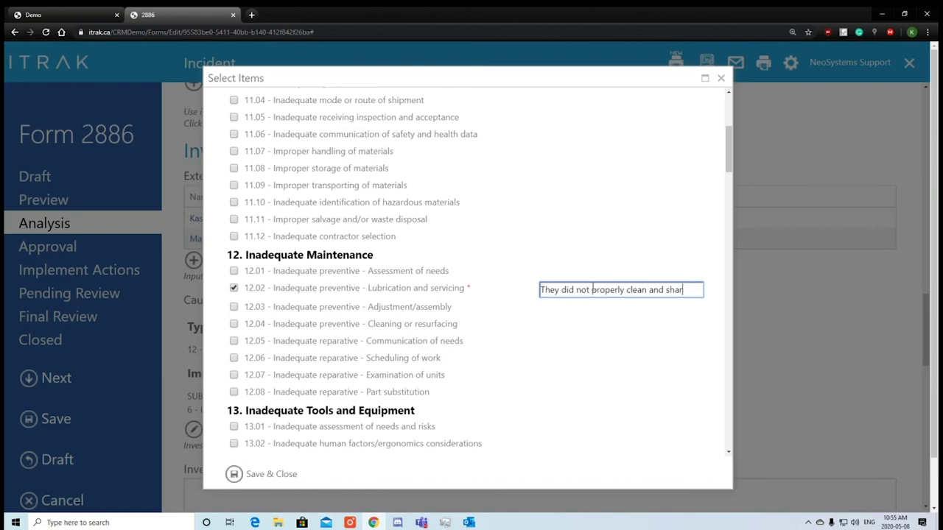
{"action": "key", "text": "BackSpace"}
{"action": "key", "text": "BackSpace"}
{"action": "type", "text": "n the"}
{"action": "key", "text": "BackSpace"}
{"action": "key", "text": "BackSpace"}
{"action": "key", "text": "BackSpace"}
{"action": "key", "text": "BackSpace"}
{"action": "type", "text": "their knife"}
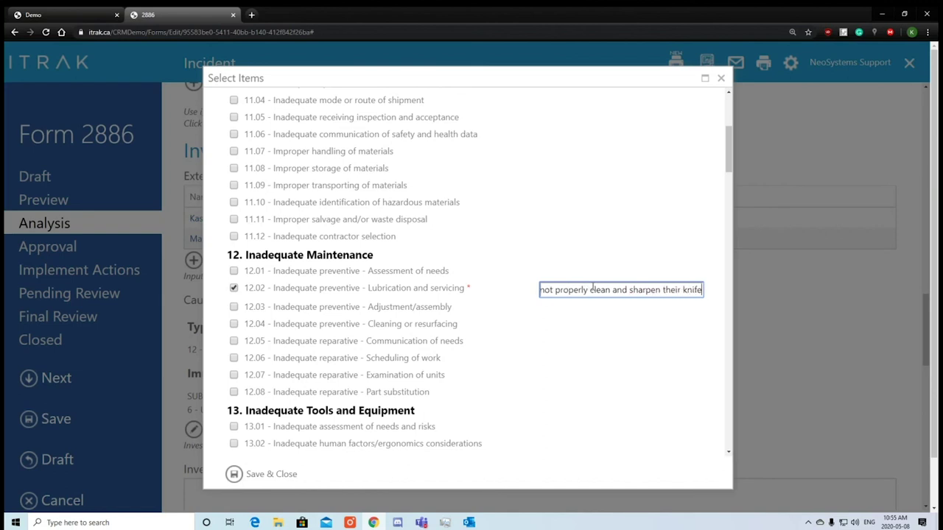
{"action": "left_click_drag", "start_coordinate": [727, 143], "coordinate": [719, 427]}
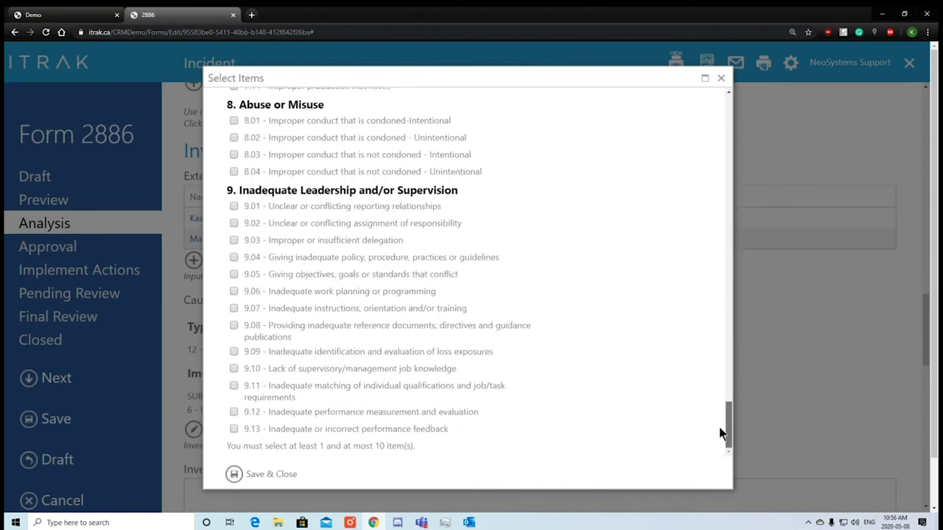
{"action": "left_click", "coordinate": [245, 476]}
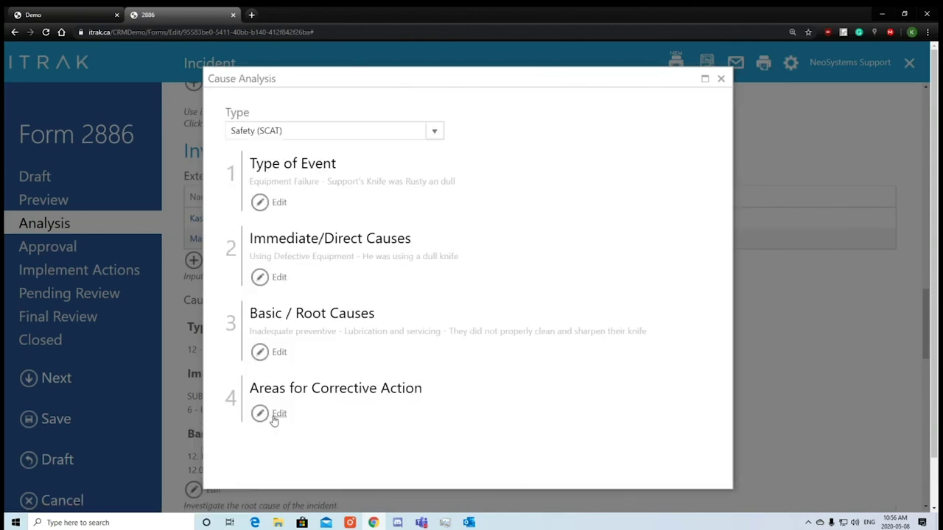
Tick 3.01 and 3.02, noting 'Clean and Sharpen knife' and 'Managers should inspect knife on a daily basis'.
{"action": "left_click", "coordinate": [279, 414]}
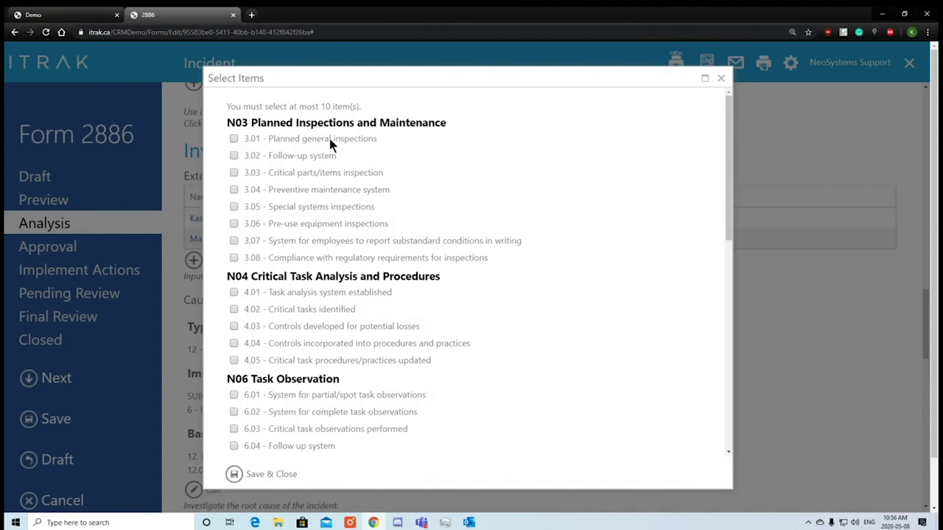
{"action": "left_click", "coordinate": [330, 138]}
{"action": "left_click", "coordinate": [296, 156]}
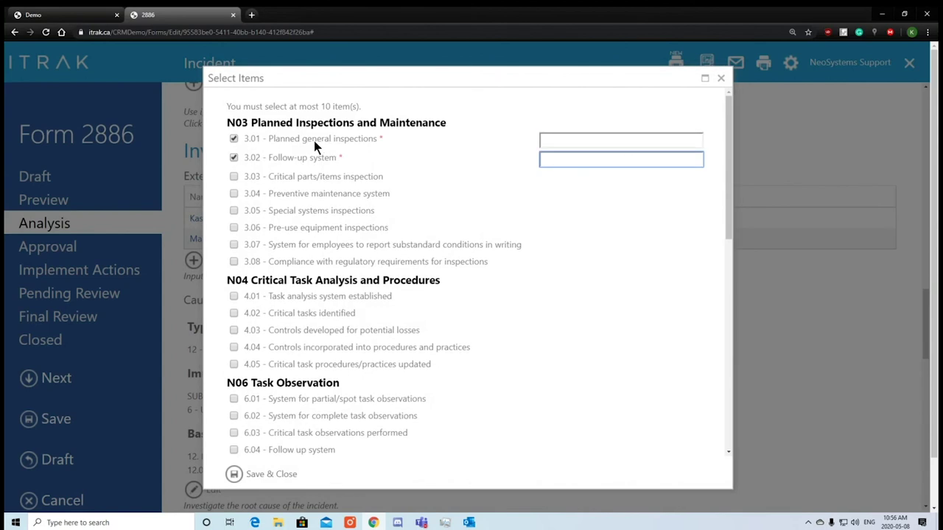
{"action": "left_click", "coordinate": [633, 146]}
{"action": "type", "text": "Clean and Foll"}
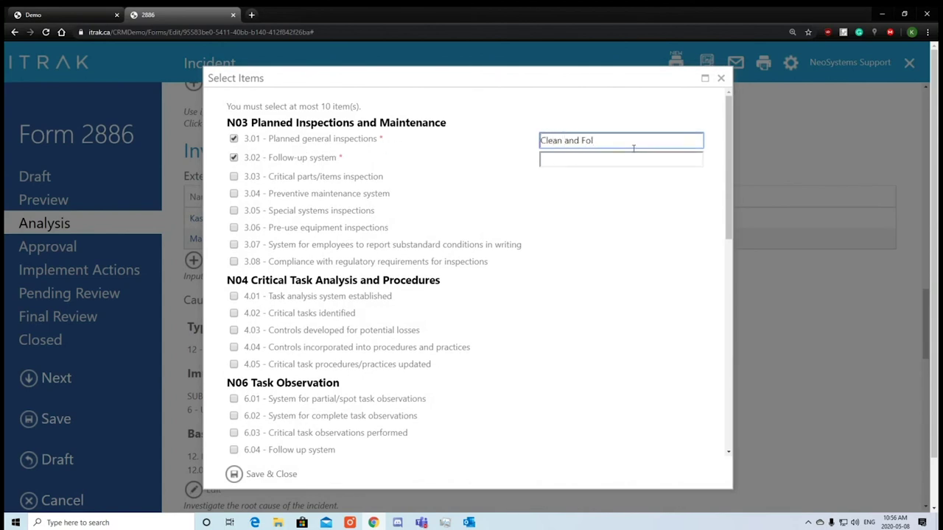
{"action": "key", "text": "BackSpace"}
{"action": "key", "text": "BackSpace"}
{"action": "key", "text": "BackSpace"}
{"action": "type", "text": "Sharpen knife"}
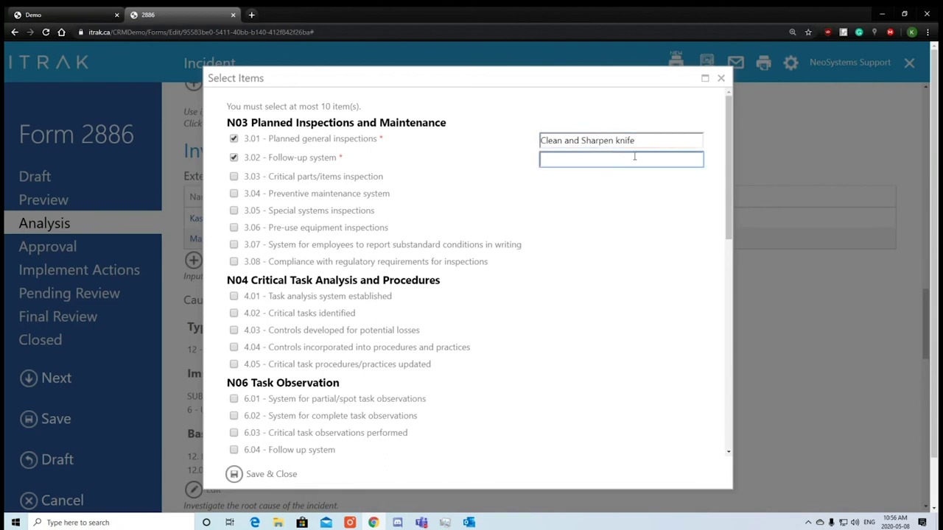
{"action": "type", "text": "Managers should inspect kni"}
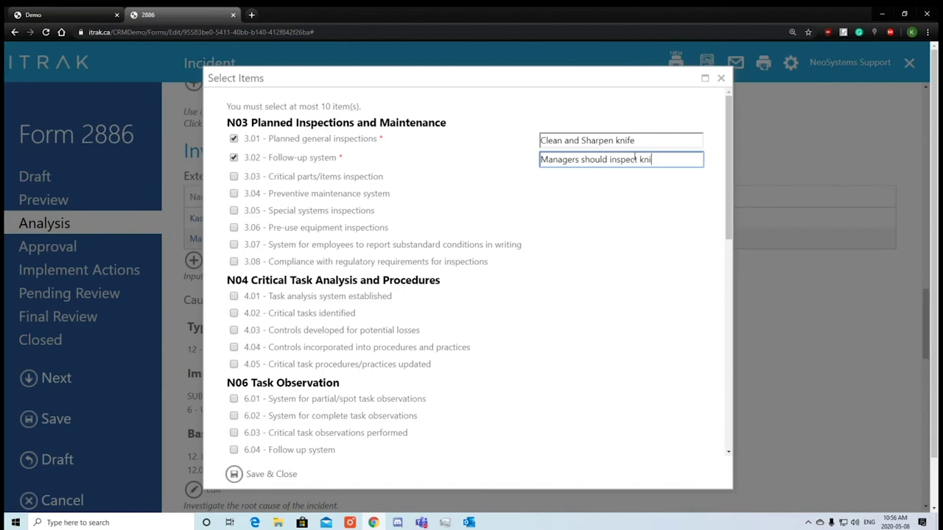
{"action": "type", "text": "fe on a daily basis"}
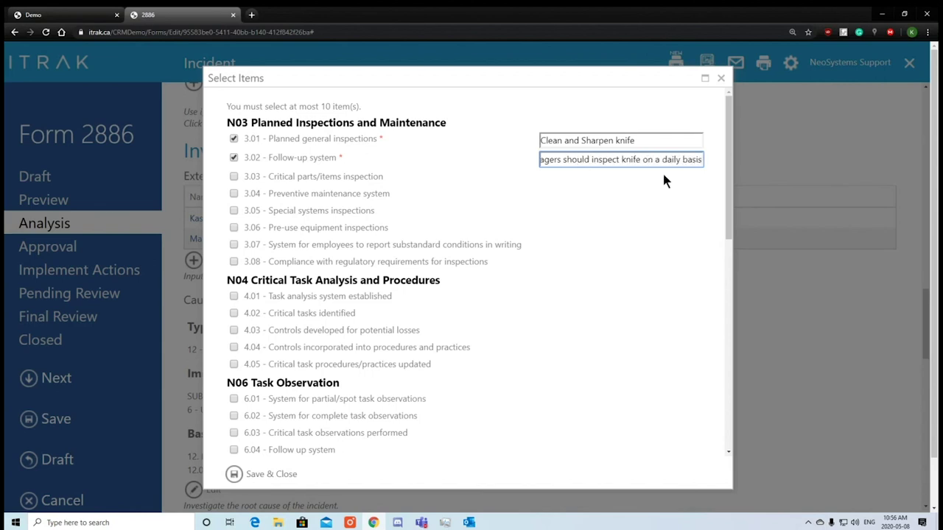
Try 19.02 Contractor selection with a note, untick it again, and save the corrective action areas.
{"action": "scroll", "coordinate": [329, 354], "scroll_direction": "down", "scroll_amount": 3}
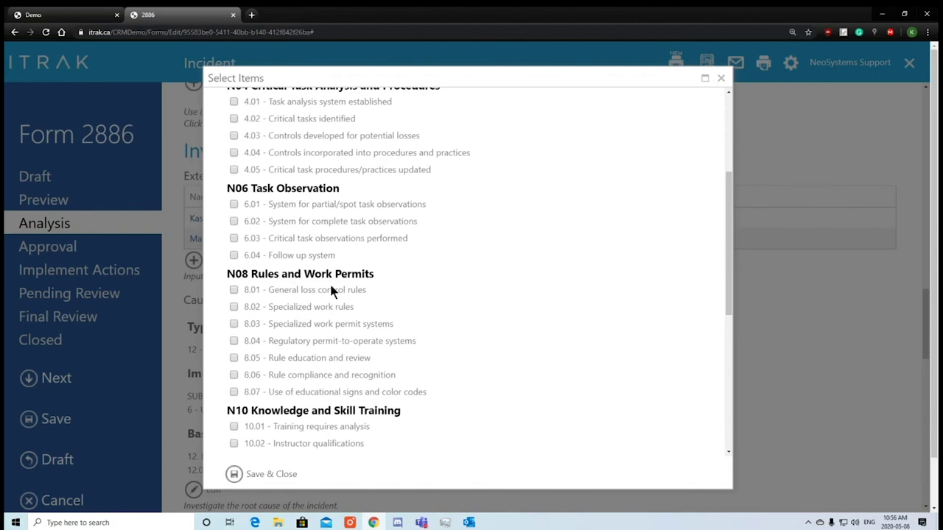
{"action": "scroll", "coordinate": [330, 324], "scroll_direction": "down", "scroll_amount": 3}
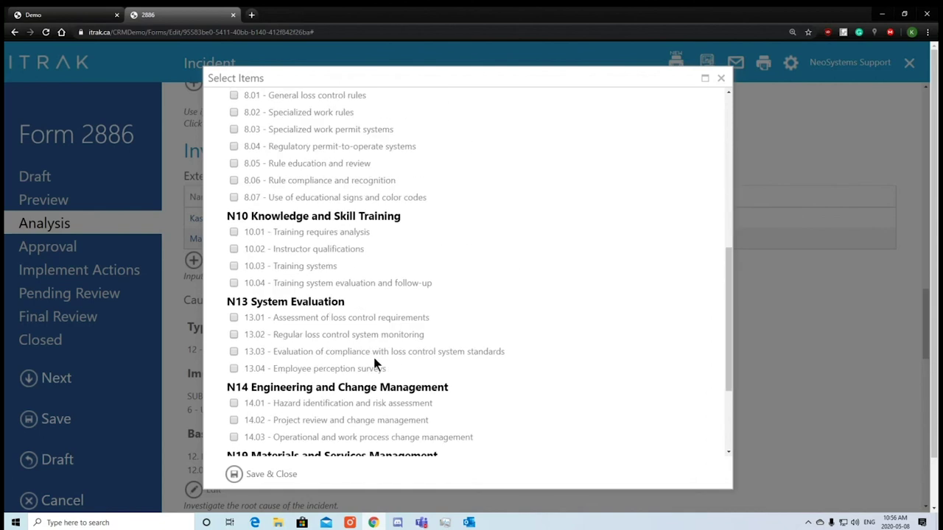
{"action": "scroll", "coordinate": [374, 358], "scroll_direction": "down", "scroll_amount": 3}
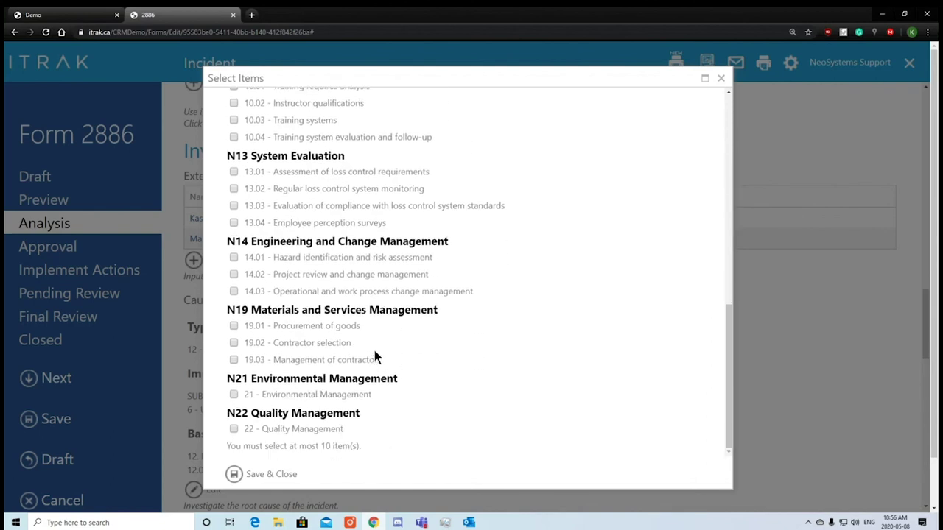
{"action": "left_click", "coordinate": [330, 347]}
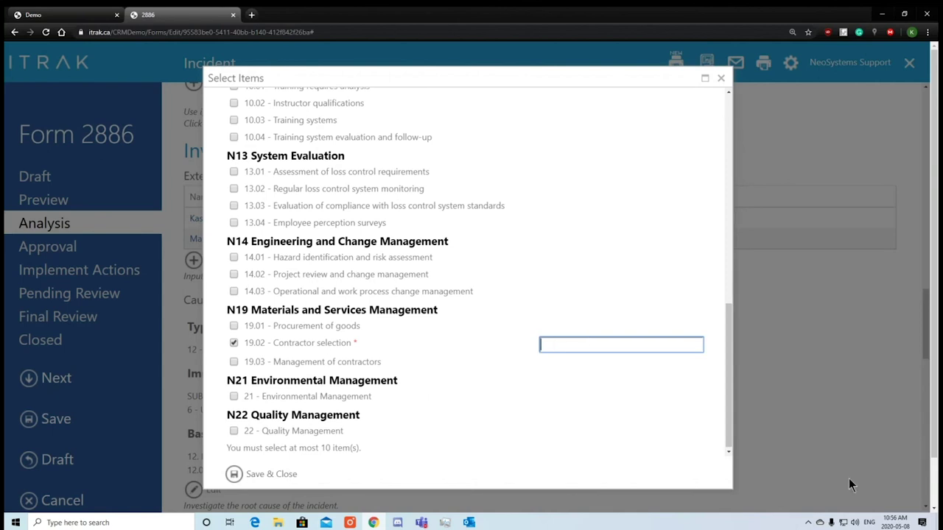
{"action": "type", "text": "Employee used the knife "}
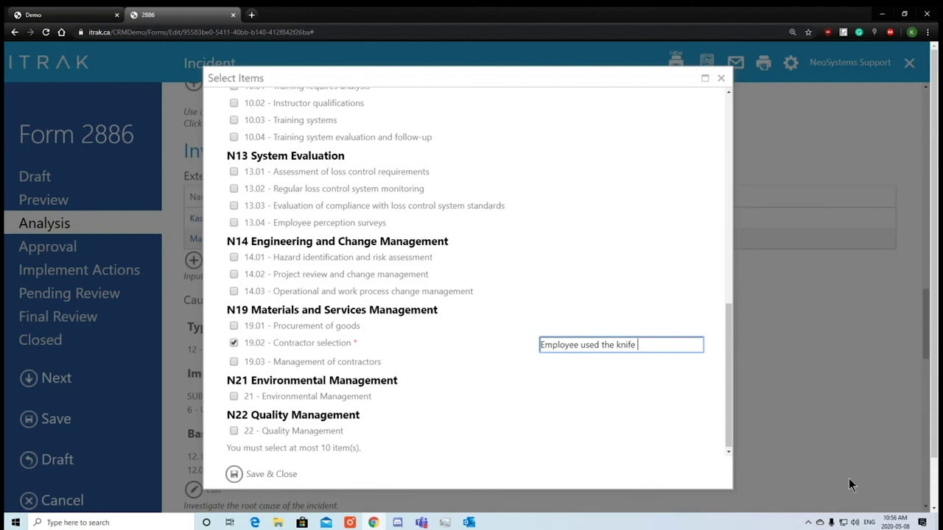
{"action": "type", "text": "wrong"}
{"action": "left_click", "coordinate": [302, 341]}
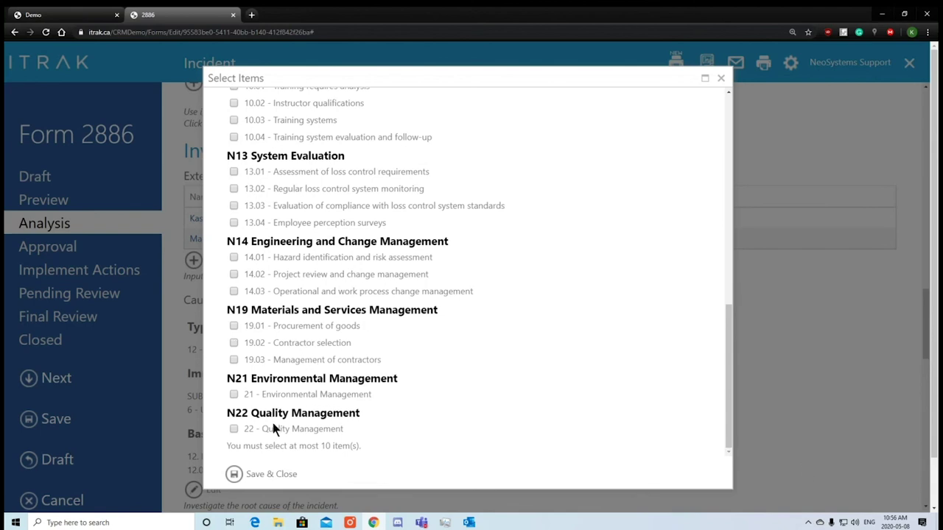
{"action": "left_click", "coordinate": [257, 477]}
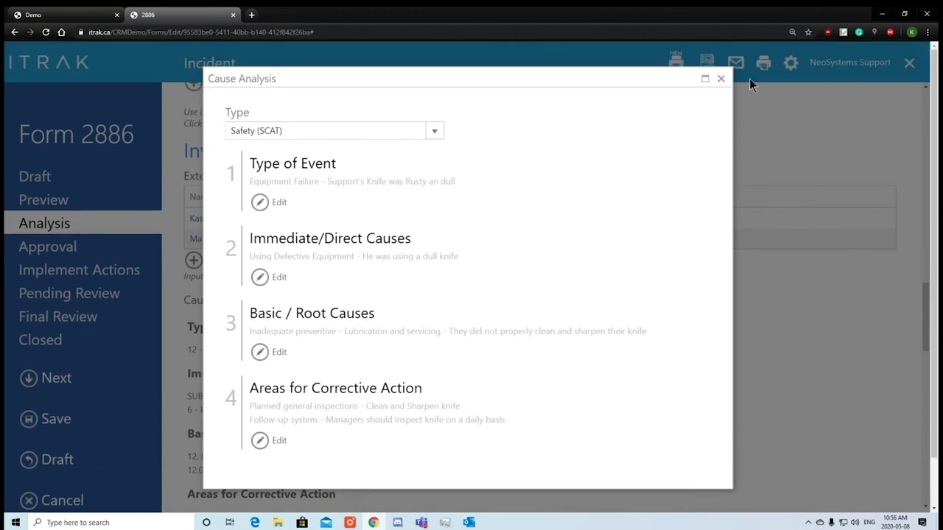
Close Cause Analysis, check the recorded root cause, and scroll past attachments to Corrective Actions.
{"action": "left_click", "coordinate": [722, 79]}
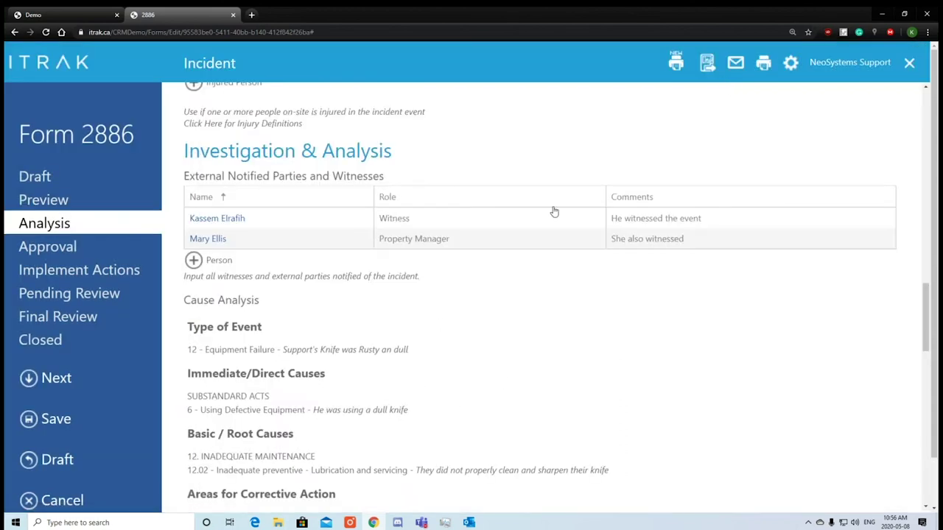
{"action": "scroll", "coordinate": [516, 258], "scroll_direction": "down", "scroll_amount": 3}
{"action": "left_click_drag", "start_coordinate": [457, 351], "coordinate": [190, 324]}
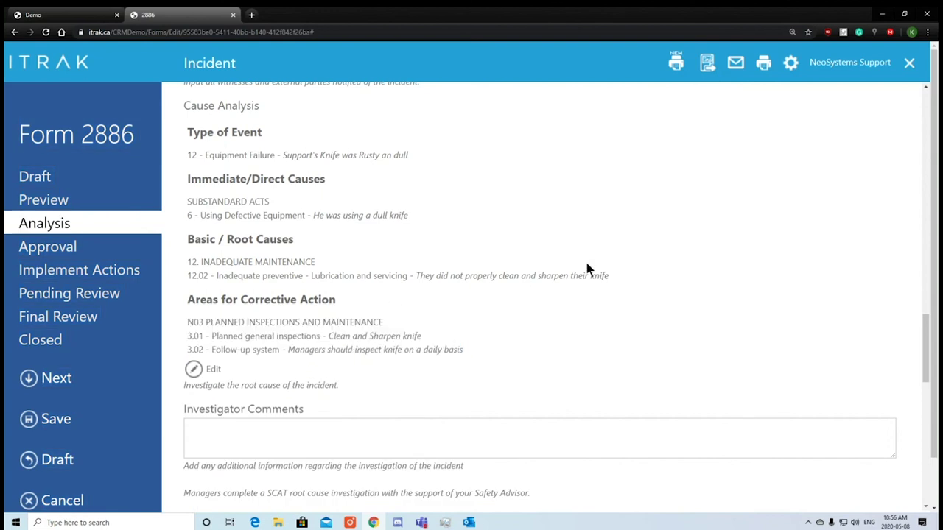
{"action": "left_click_drag", "start_coordinate": [585, 269], "coordinate": [291, 260]}
{"action": "left_click", "coordinate": [375, 211]}
{"action": "scroll", "coordinate": [354, 295], "scroll_direction": "down", "scroll_amount": 2}
{"action": "left_click", "coordinate": [295, 289]}
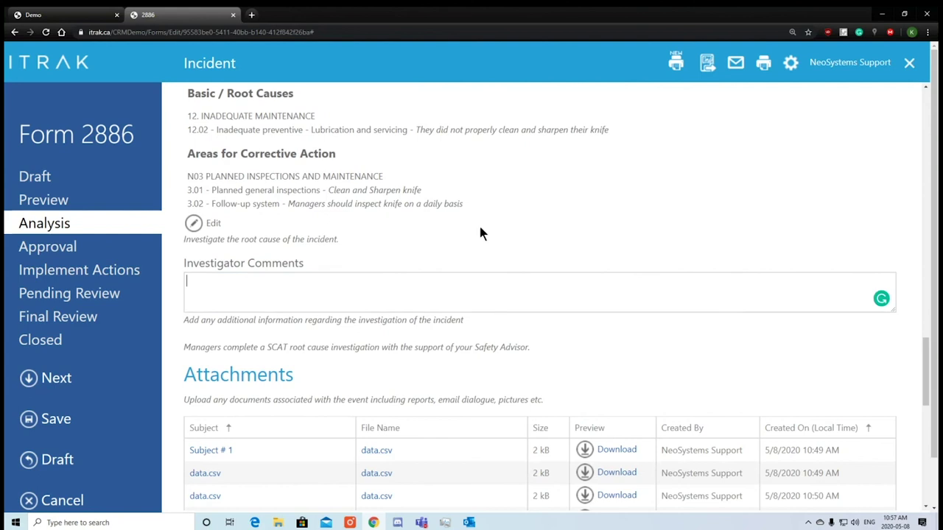
{"action": "scroll", "coordinate": [541, 271], "scroll_direction": "down", "scroll_amount": 3}
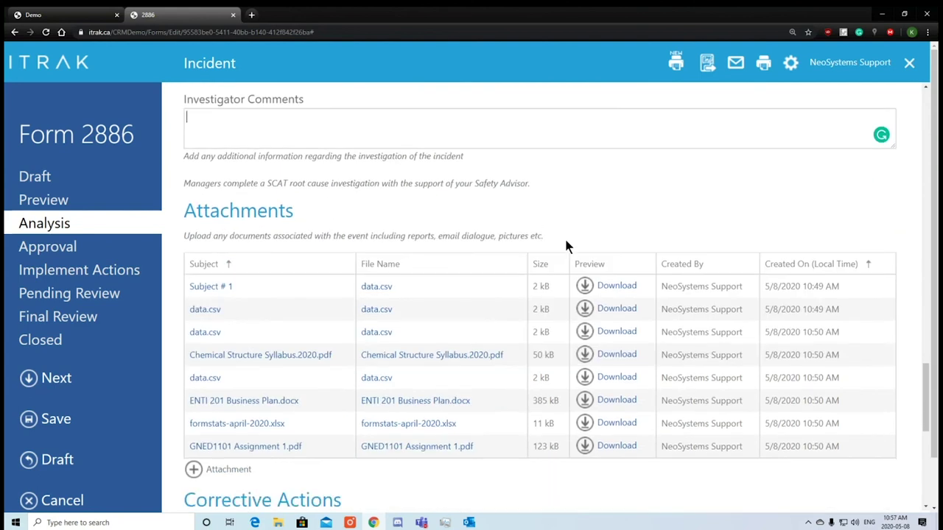
{"action": "scroll", "coordinate": [354, 266], "scroll_direction": "down", "scroll_amount": 2}
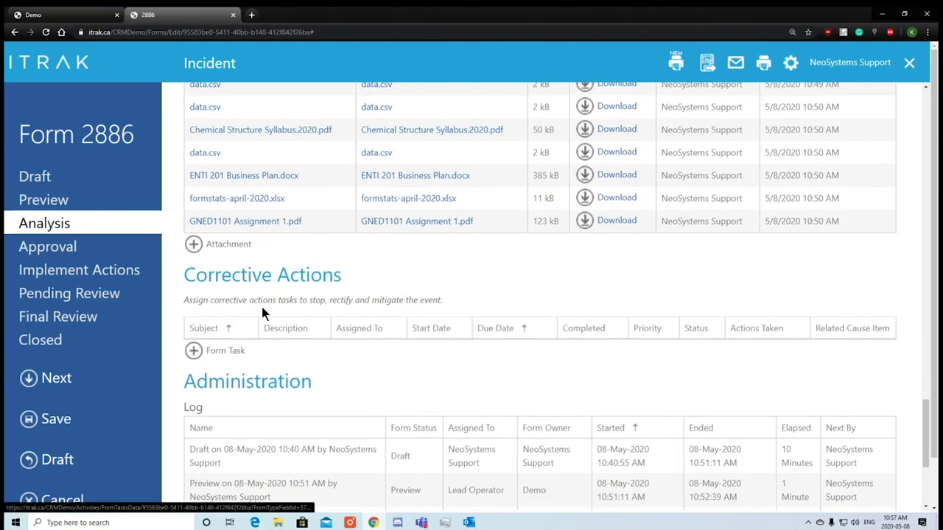
{"action": "mouse_move", "coordinate": [189, 275]}
{"action": "left_mouse_down"}
{"action": "mouse_move", "coordinate": [338, 277]}
{"action": "mouse_move", "coordinate": [184, 275]}
{"action": "left_mouse_up"}
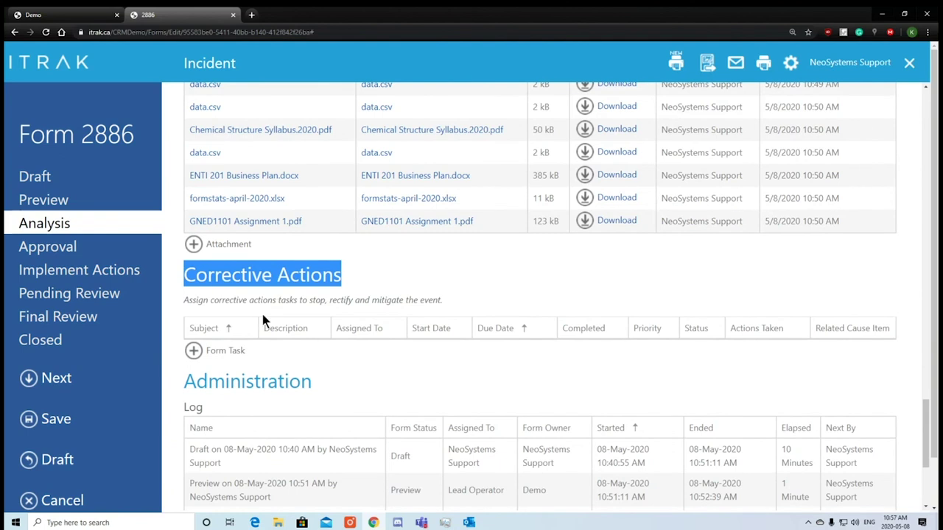
Create a corrective action titled 'Support, Sharpen your knife before you use it' and begin its description.
{"action": "left_click", "coordinate": [218, 354]}
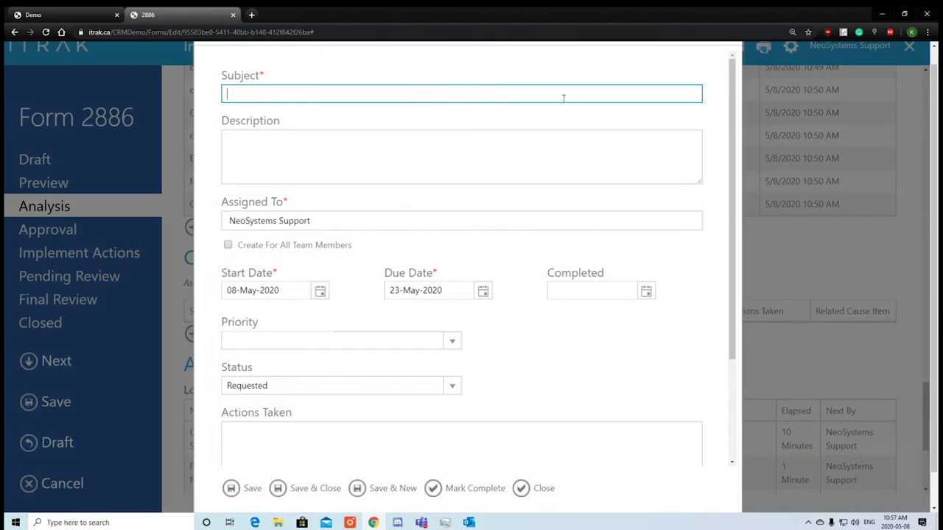
{"action": "type", "text": "Support, Sharpen you r knife before you use it"}
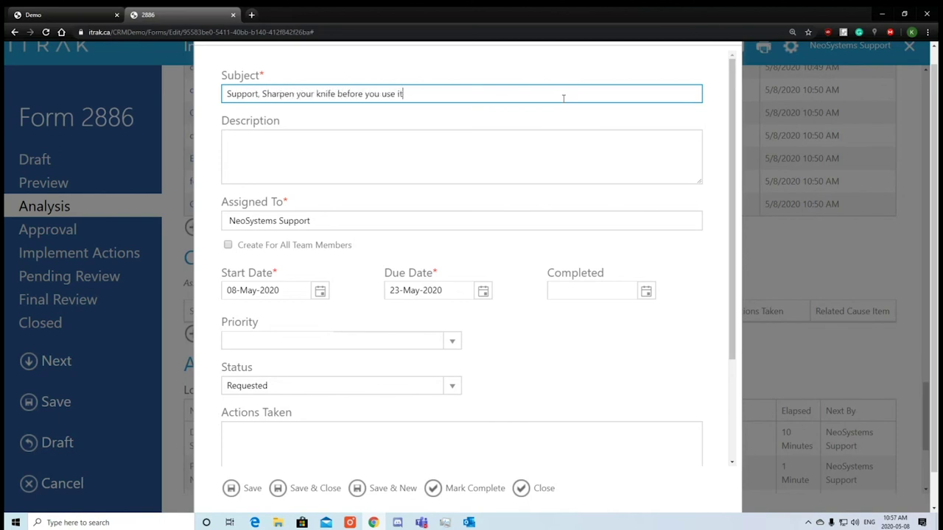
{"action": "left_click", "coordinate": [548, 125]}
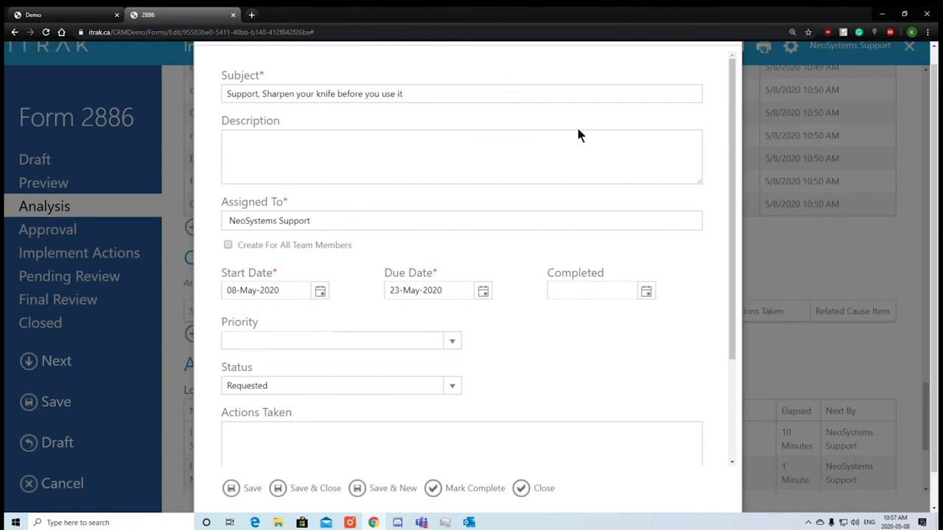
{"action": "left_click", "coordinate": [575, 134]}
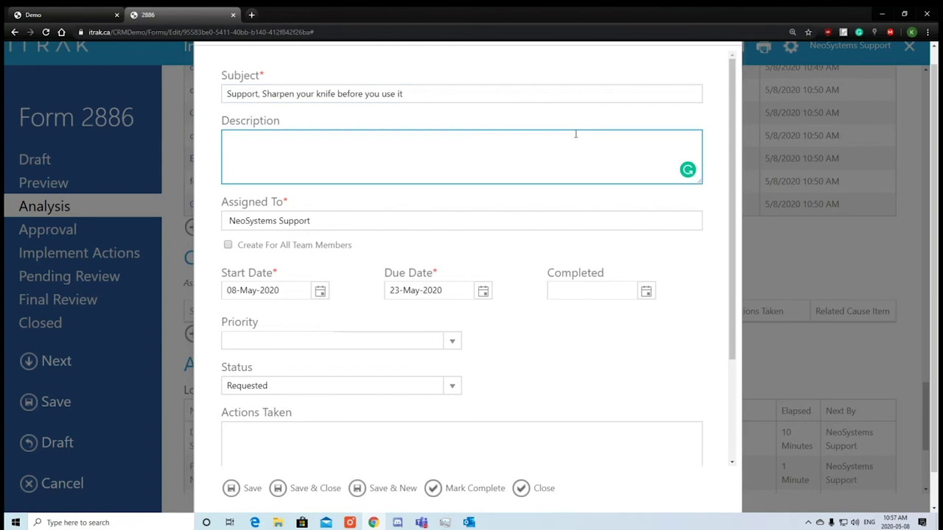
{"action": "type", "text": "A sharp knife i"}
{"action": "type", "text": "s a"}
{"action": "type", "text": "ctually safer tha"}
{"action": "type", "text": "n a dull knife"}
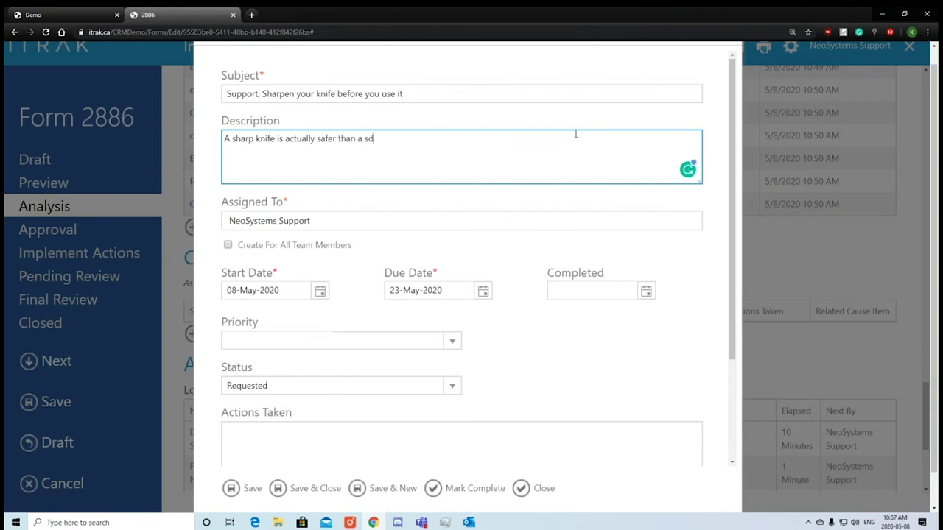
{"action": "type", "text": " as i"}
{"action": "type", "text": "t stops the"}
{"action": "key", "text": "BackSpace"}
{"action": "key", "text": "BackSpace"}
{"action": "key", "text": "BackSpace"}
{"action": "key", "text": "BackSpace"}
{"action": "key", "text": "BackSpace"}
{"action": "key", "text": "BackSpace"}
{"action": "key", "text": "BackSpace"}
{"action": "key", "text": "BackSpace"}
{"action": "key", "text": "BackSpace"}
{"action": "type", "text": "c"}
{"action": "type", "text": "uickly and cle"}
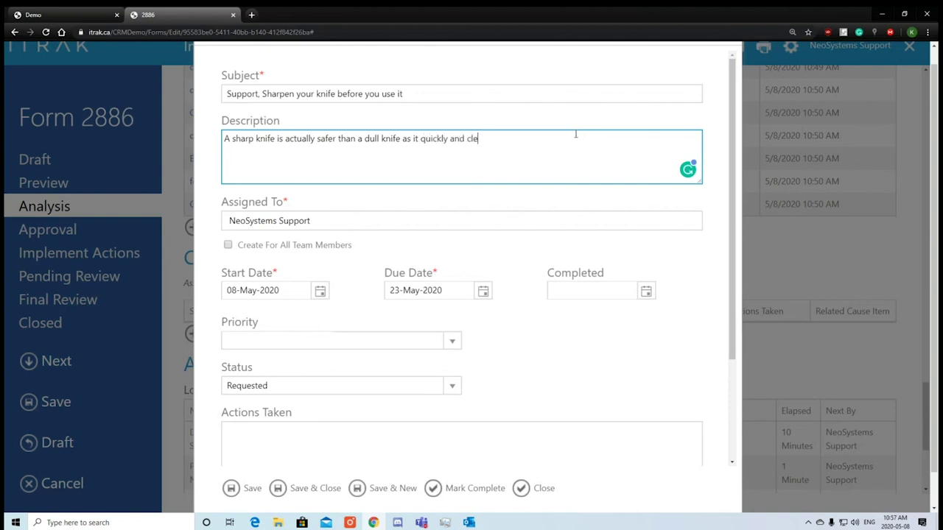
{"action": "type", "text": "anly cuts through whatever you ne"}
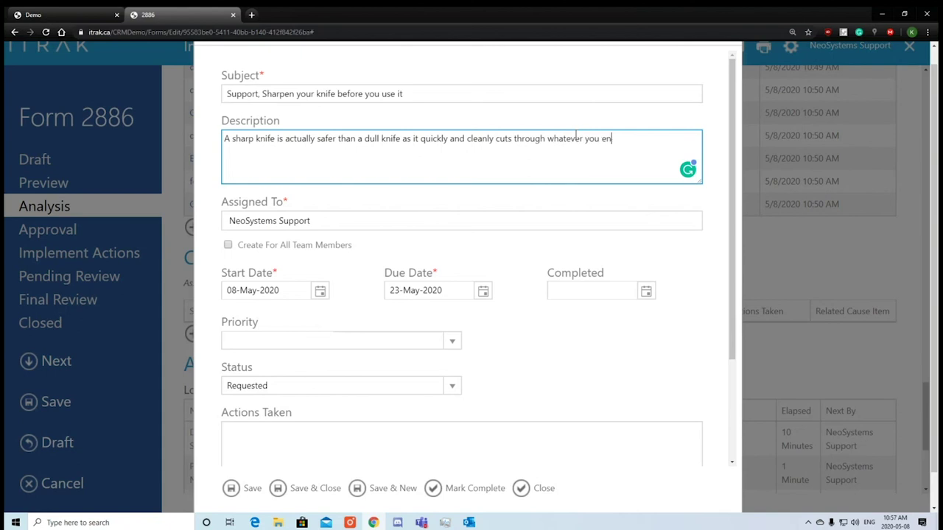
{"action": "type", "text": "ed for"}
Finish the description about lowering the risk of a diversion off the straight path, fixing typos and grammar.
{"action": "key", "text": "BackSpace"}
{"action": "key", "text": "BackSpace"}
{"action": "key", "text": "BackSpace"}
{"action": "key", "text": "BackSpace"}
{"action": "type", "text": "sto"}
{"action": "key", "text": "BackSpace"}
{"action": "key", "text": "BackSpace"}
{"action": "key", "text": "BackSpace"}
{"action": "type", "text": "lowering the risk of it"}
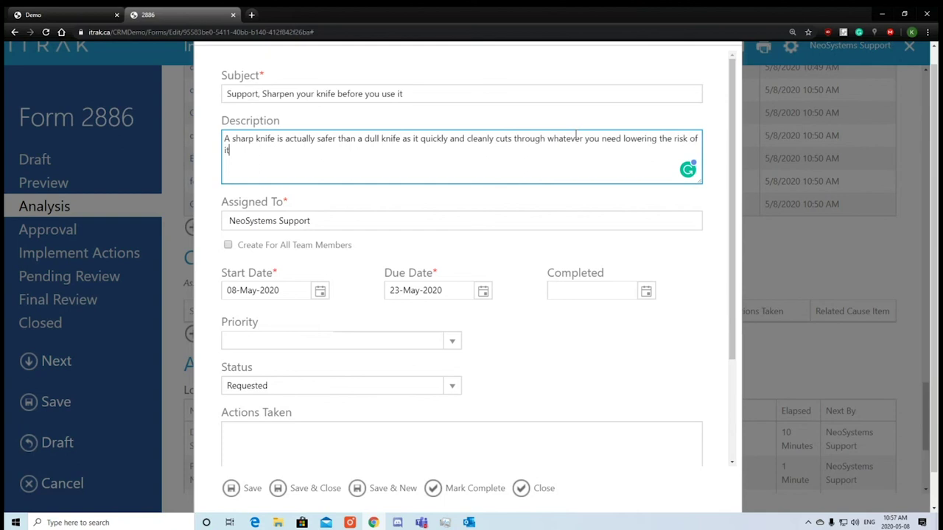
{"action": "key", "text": "BackSpace"}
{"action": "key", "text": "BackSpace"}
{"action": "type", "text": "diversion off the sa"}
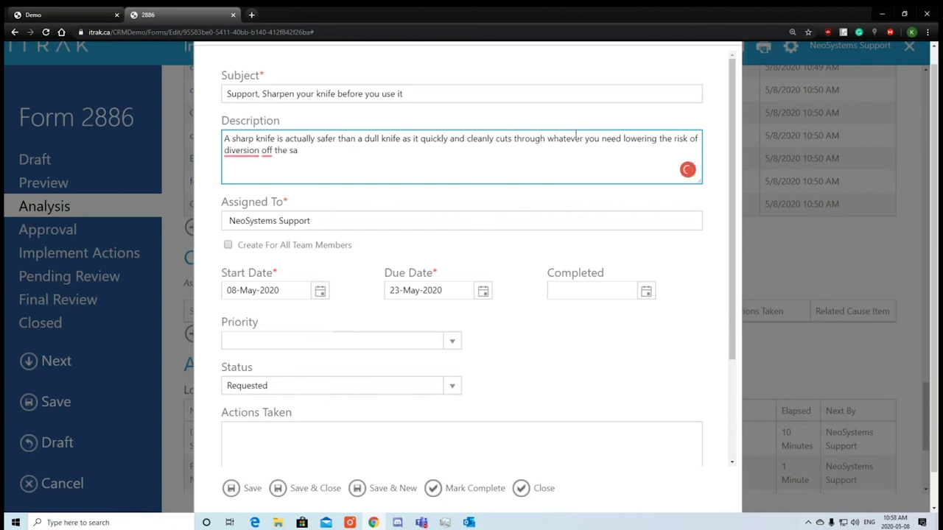
{"action": "key", "text": "BackSpace"}
{"action": "type", "text": "traight path."}
{"action": "right_click", "coordinate": [243, 157]}
{"action": "key", "text": "Escape"}
{"action": "left_click", "coordinate": [242, 150]}
{"action": "left_click", "coordinate": [257, 190]}
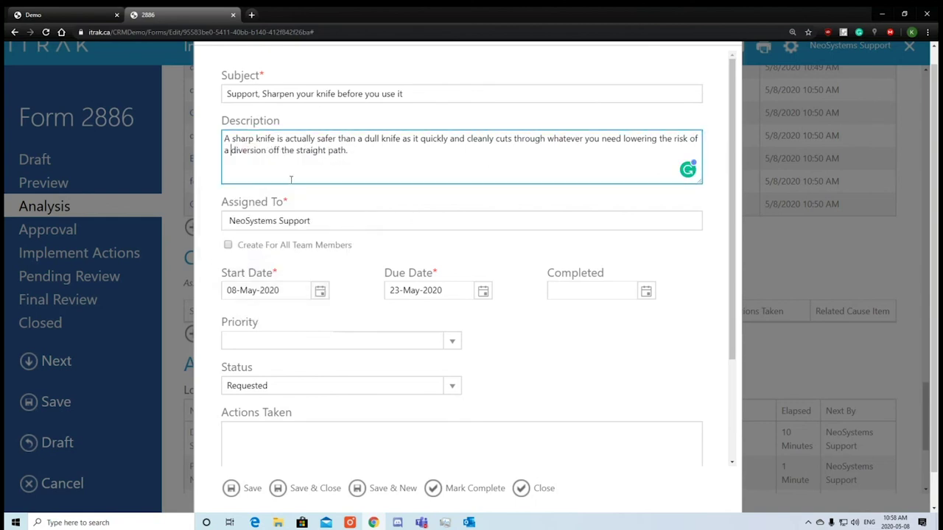
Set the task's due date to 09-May-2020 and priority to High, then save it.
{"action": "left_click", "coordinate": [365, 221]}
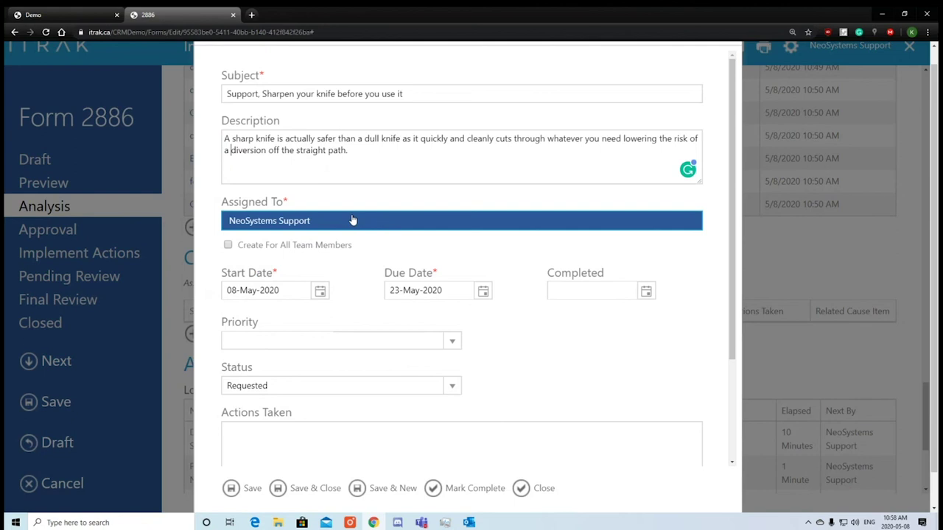
{"action": "left_click", "coordinate": [488, 290]}
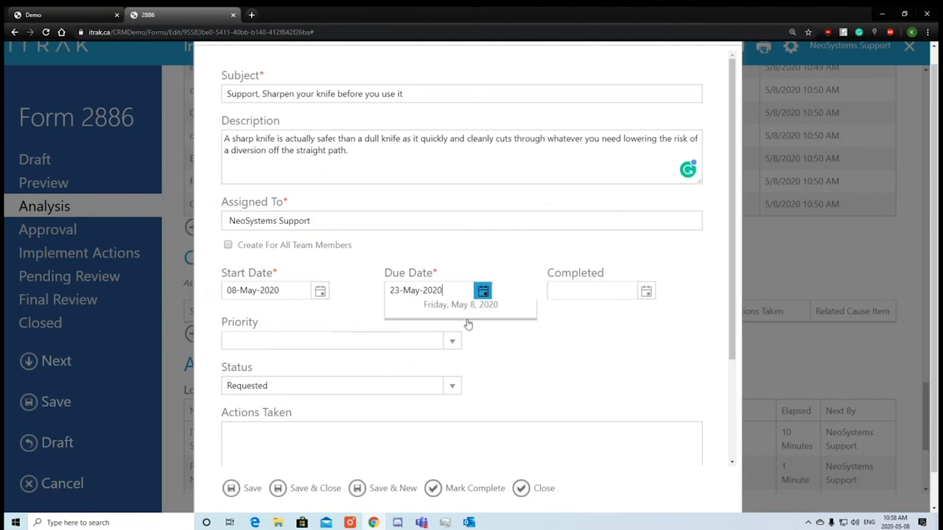
{"action": "left_click", "coordinate": [526, 366]}
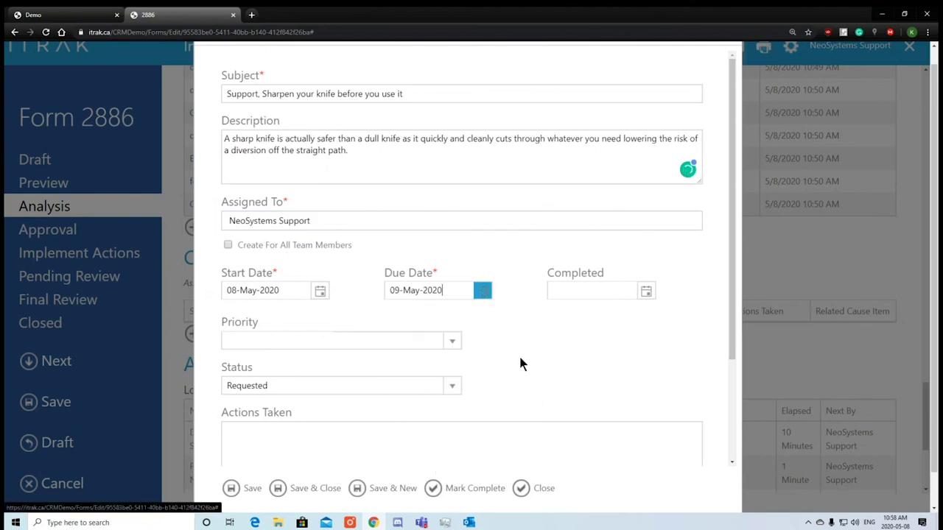
{"action": "scroll", "coordinate": [543, 342], "scroll_direction": "down", "scroll_amount": 1}
{"action": "left_click", "coordinate": [413, 243]}
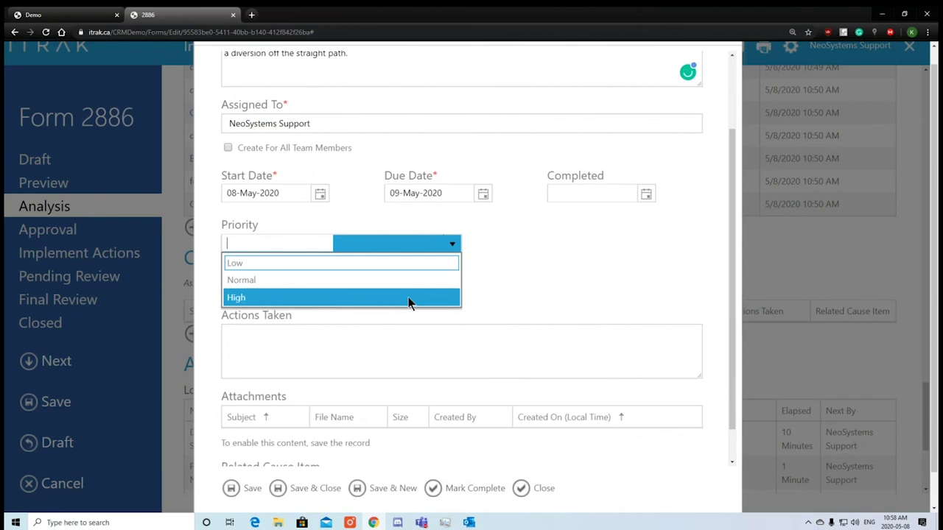
{"action": "left_click", "coordinate": [408, 297]}
{"action": "scroll", "coordinate": [417, 307], "scroll_direction": "down", "scroll_amount": 1}
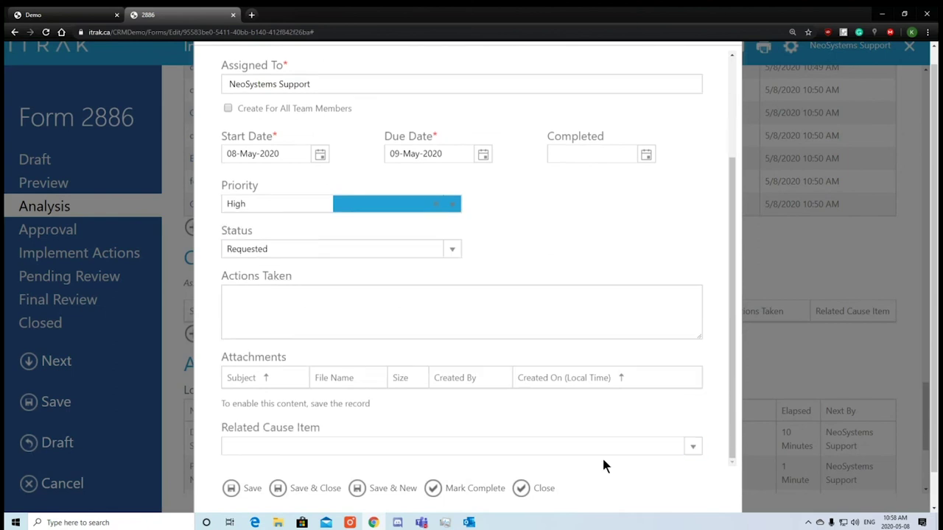
{"action": "left_click", "coordinate": [250, 490]}
Close the task dialog and review the entries in the Corrective Actions table.
{"action": "scroll", "coordinate": [369, 424], "scroll_direction": "down", "scroll_amount": 1}
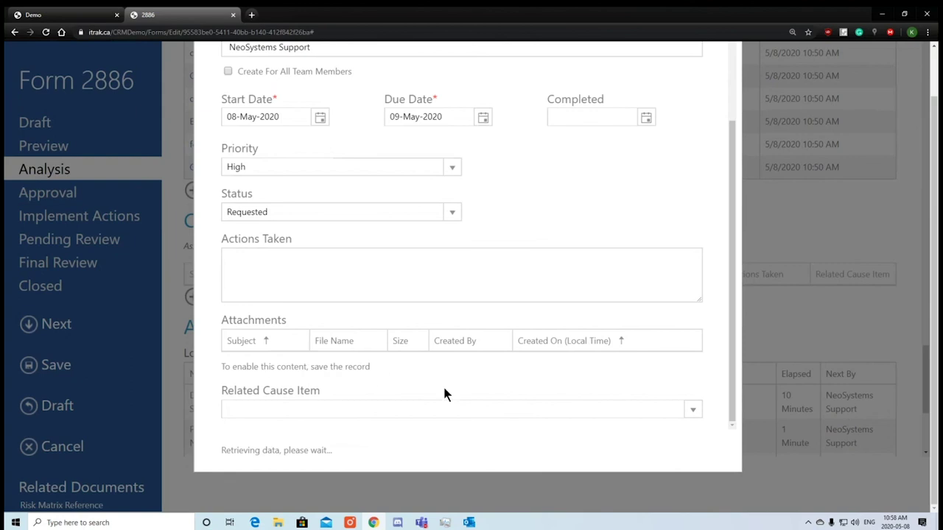
{"action": "scroll", "coordinate": [377, 361], "scroll_direction": "down", "scroll_amount": 2}
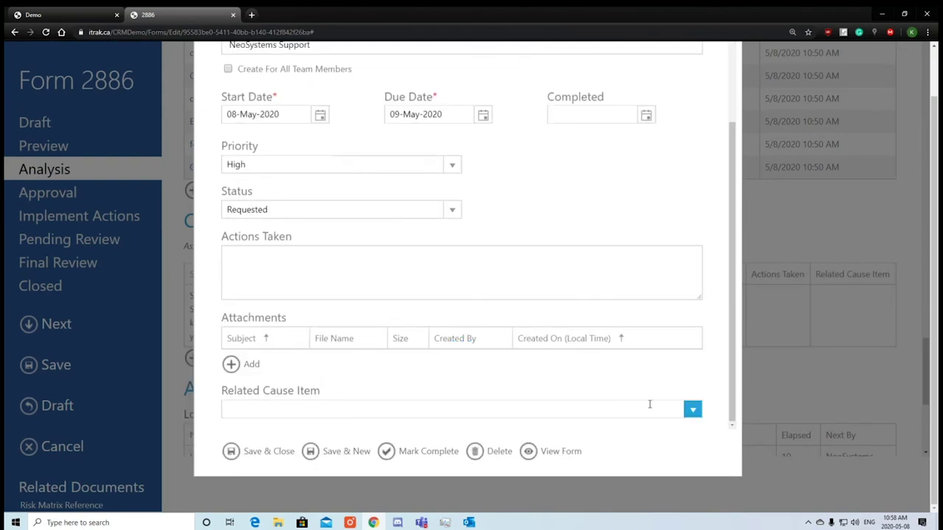
{"action": "left_click", "coordinate": [686, 436]}
{"action": "scroll", "coordinate": [435, 327], "scroll_direction": "up", "scroll_amount": 2}
{"action": "scroll", "coordinate": [754, 184], "scroll_direction": "up", "scroll_amount": 2}
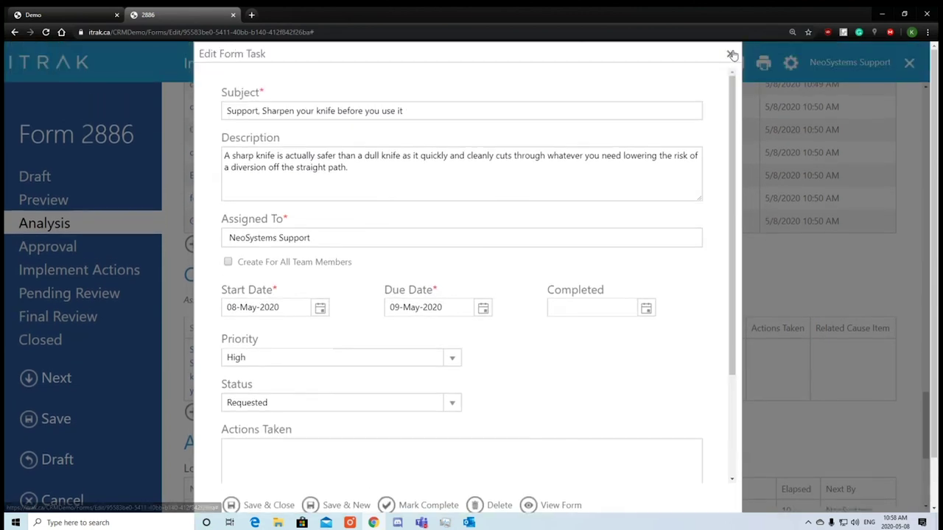
{"action": "left_click", "coordinate": [733, 57]}
{"action": "scroll", "coordinate": [514, 263], "scroll_direction": "up", "scroll_amount": 8}
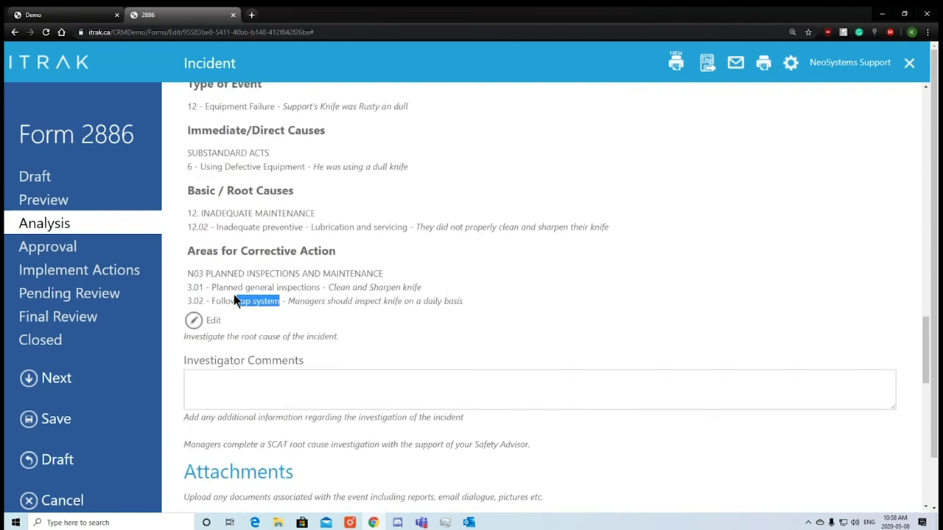
{"action": "left_click_drag", "start_coordinate": [322, 288], "coordinate": [211, 289]}
{"action": "scroll", "coordinate": [403, 259], "scroll_direction": "down", "scroll_amount": 8}
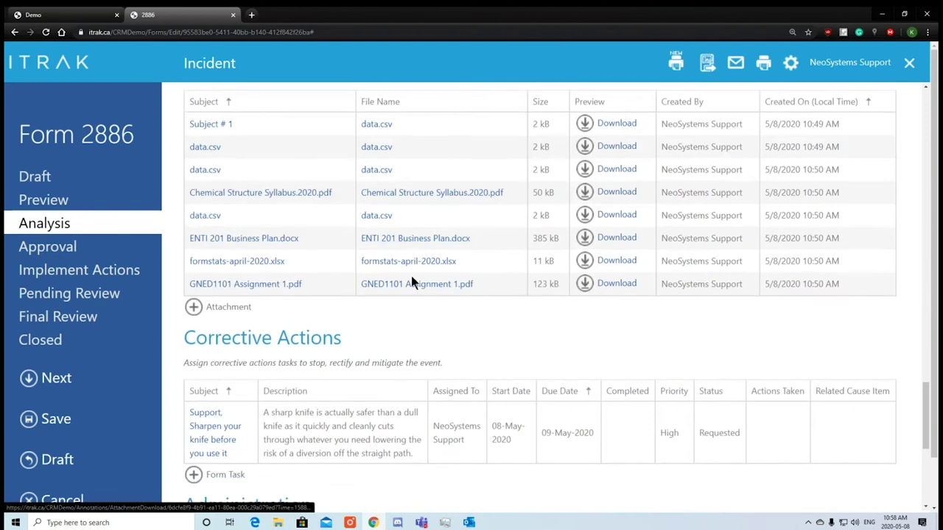
{"action": "scroll", "coordinate": [361, 336], "scroll_direction": "down", "scroll_amount": 3}
{"action": "scroll", "coordinate": [331, 305], "scroll_direction": "up", "scroll_amount": 5}
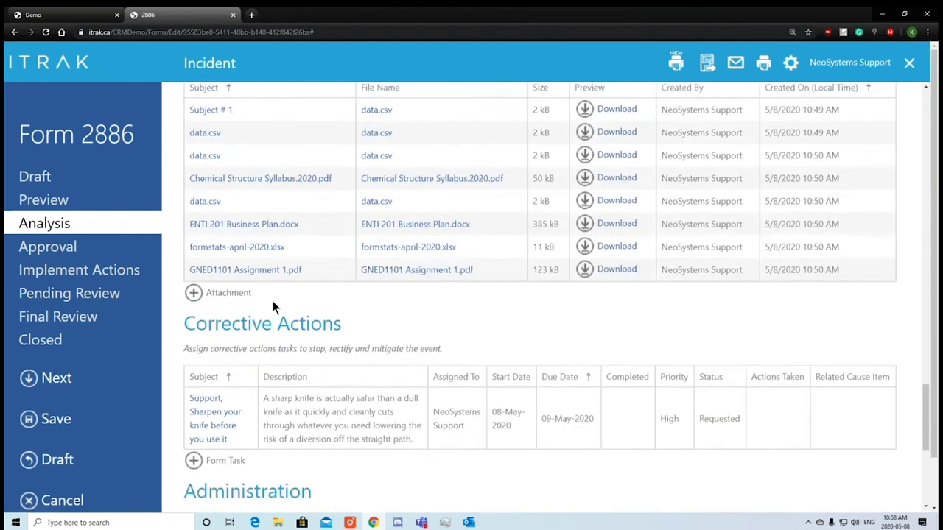
{"action": "scroll", "coordinate": [273, 312], "scroll_direction": "down", "scroll_amount": 2}
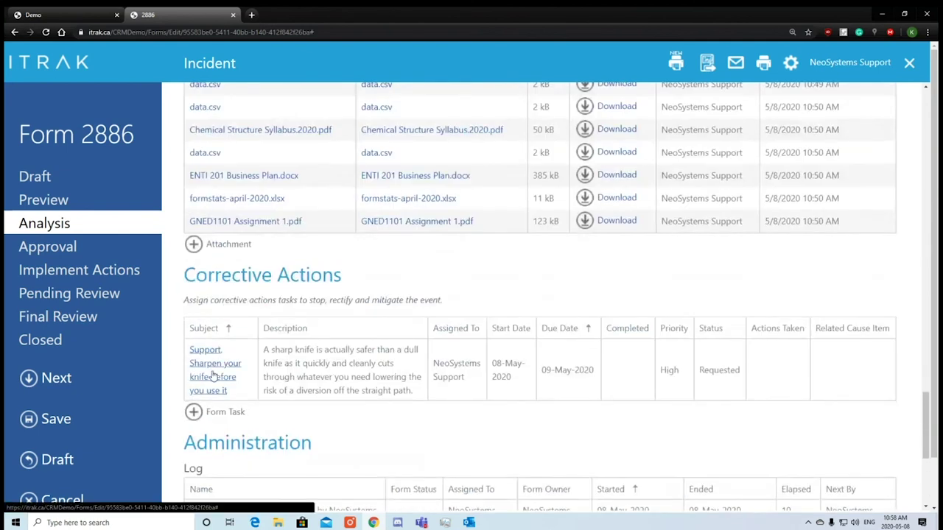
Reopen the knife-sharpening action, set Related Cause Item to Follow-up system, and save and close.
{"action": "left_click", "coordinate": [215, 365]}
{"action": "scroll", "coordinate": [511, 313], "scroll_direction": "down", "scroll_amount": 3}
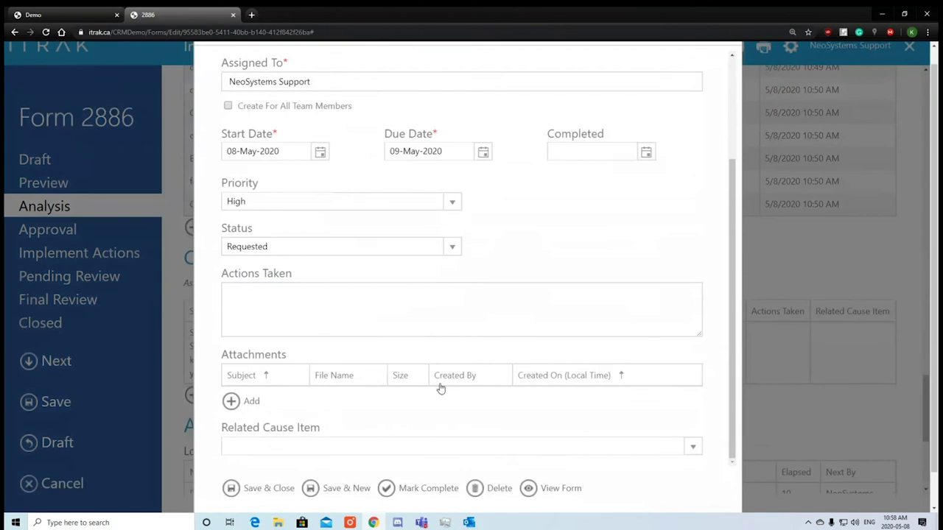
{"action": "left_click", "coordinate": [692, 446]}
{"action": "left_click", "coordinate": [498, 480]}
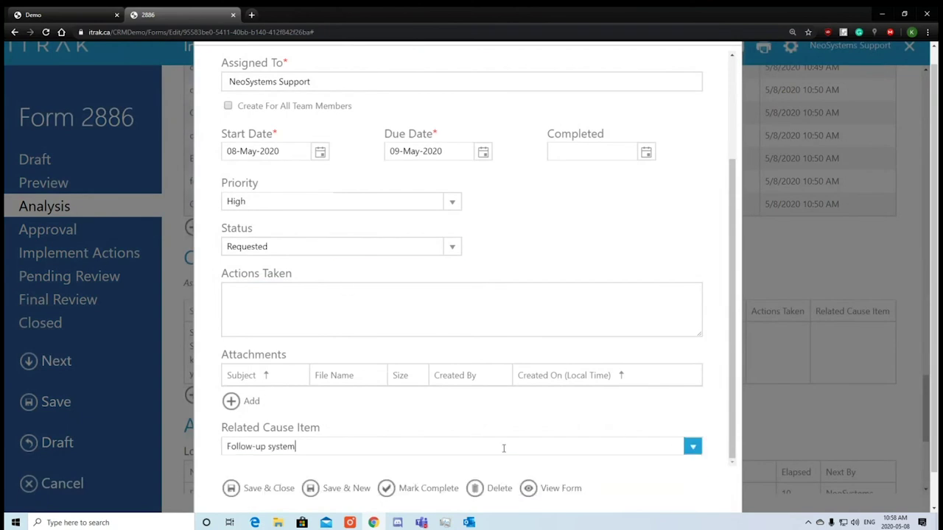
{"action": "left_click", "coordinate": [263, 490]}
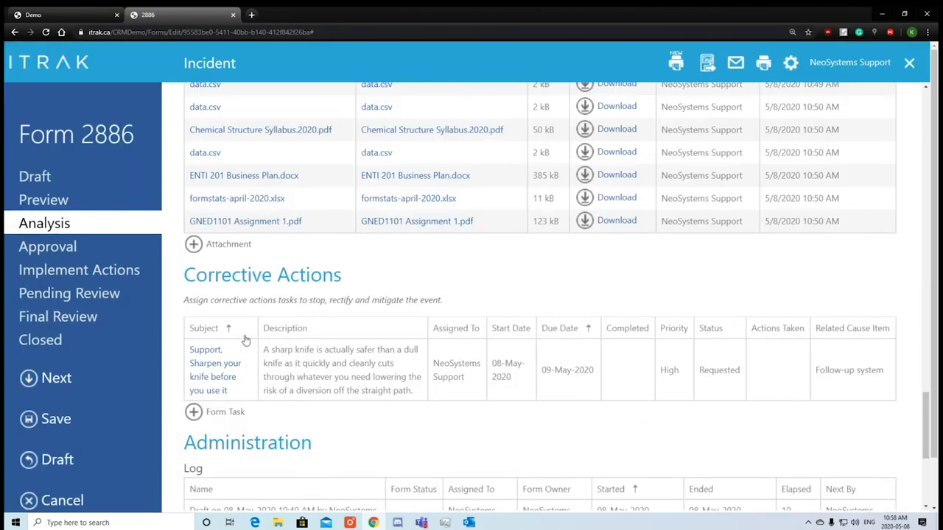
Review form 2886's Log, Notes and Emails sections, then submit it to Approval.
{"action": "scroll", "coordinate": [250, 340], "scroll_direction": "down", "scroll_amount": 4}
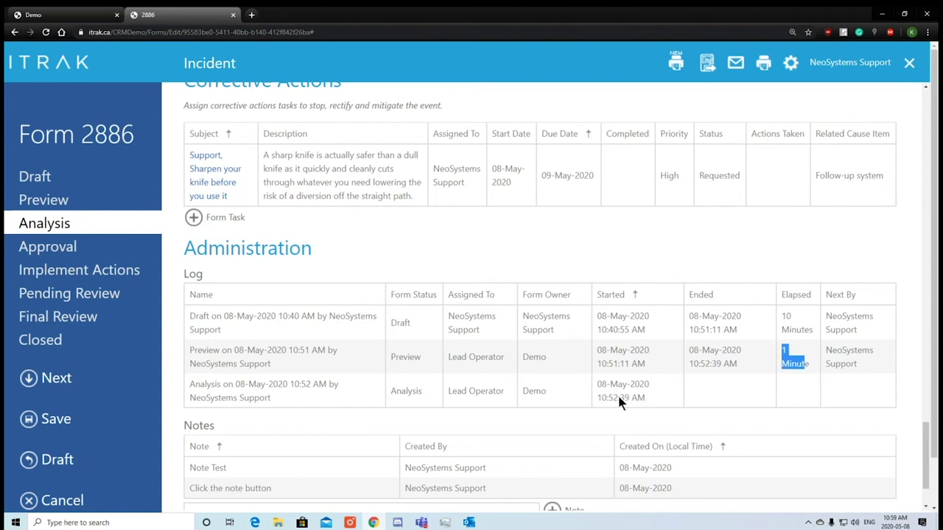
{"action": "scroll", "coordinate": [511, 393], "scroll_direction": "down", "scroll_amount": 3}
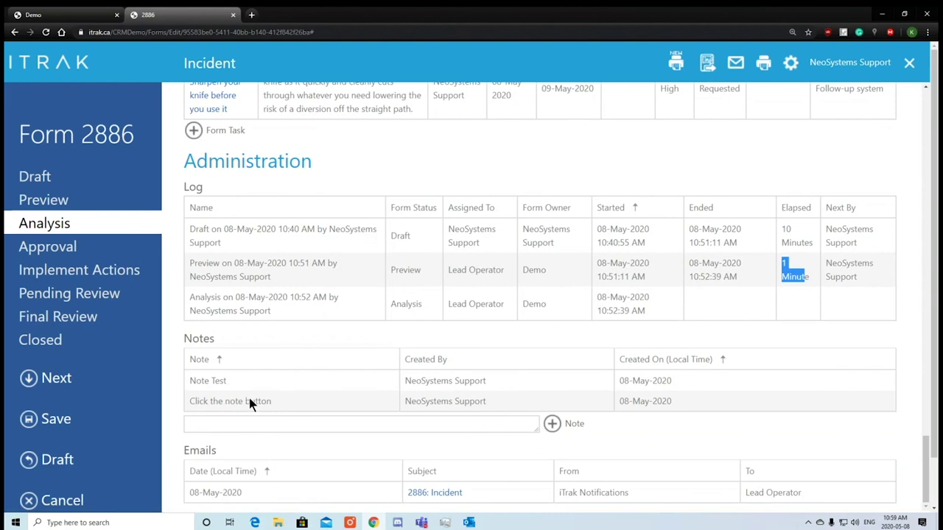
{"action": "scroll", "coordinate": [516, 390], "scroll_direction": "down", "scroll_amount": 1}
{"action": "left_click_drag", "start_coordinate": [277, 444], "coordinate": [208, 445]}
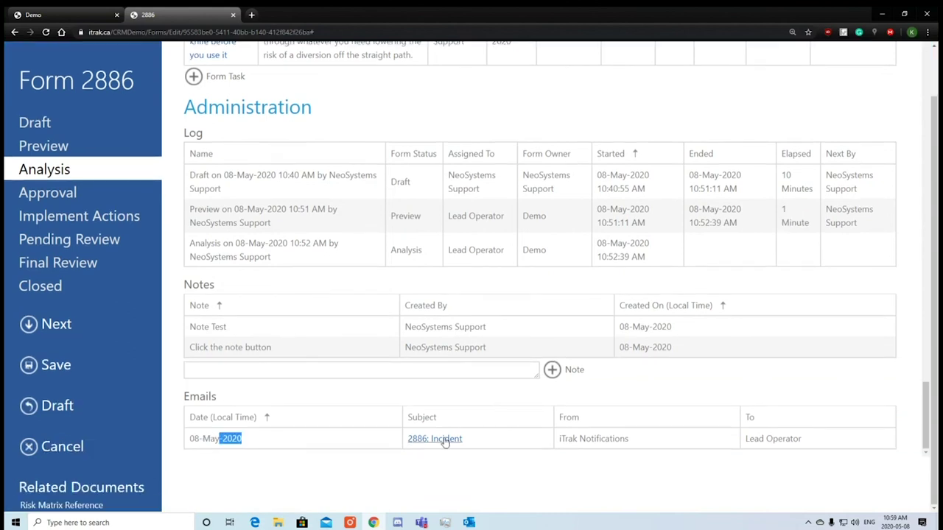
{"action": "left_click", "coordinate": [58, 324]}
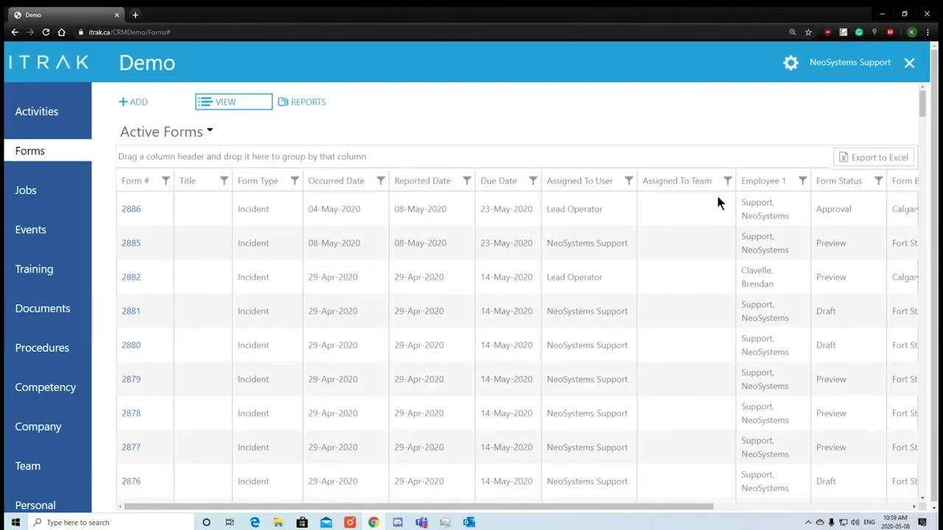
Open form 2886 from the Active Forms list and approve it.
{"action": "left_click_drag", "start_coordinate": [851, 210], "coordinate": [819, 214]}
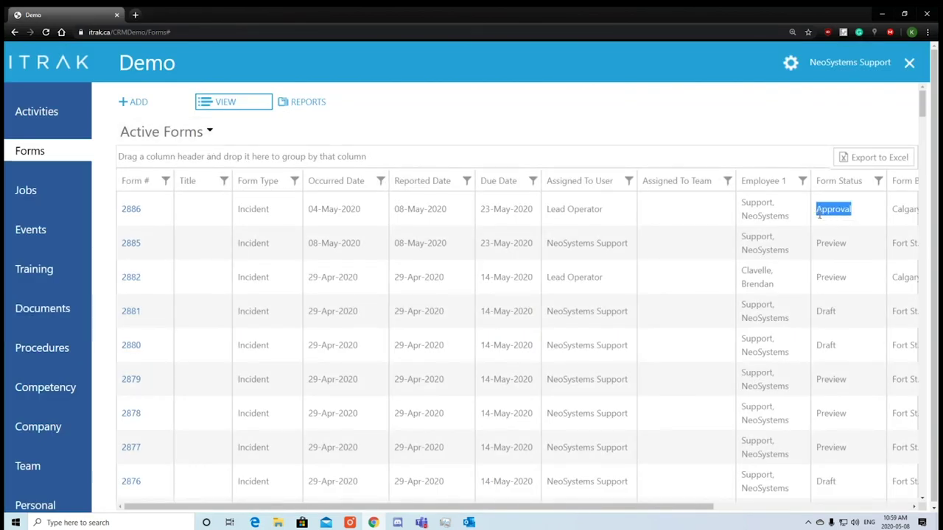
{"action": "left_click", "coordinate": [131, 209]}
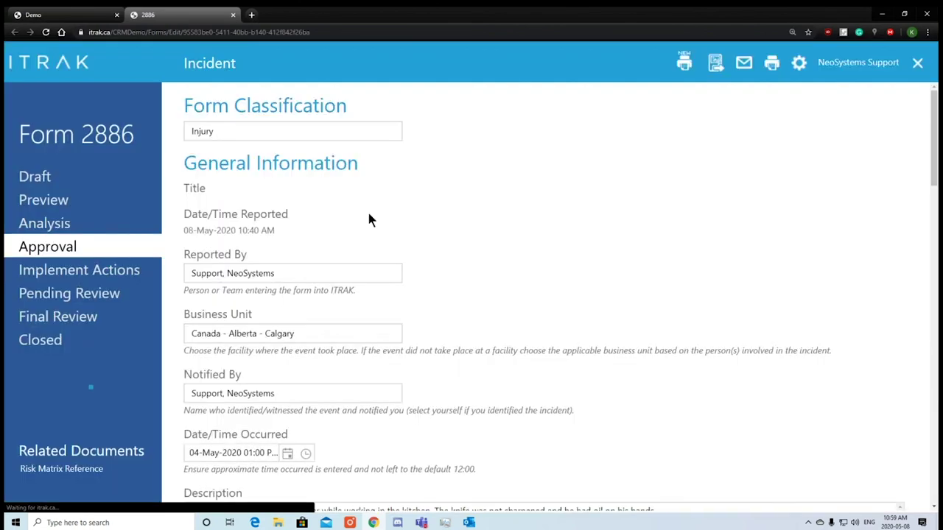
{"action": "scroll", "coordinate": [448, 228], "scroll_direction": "down", "scroll_amount": 5}
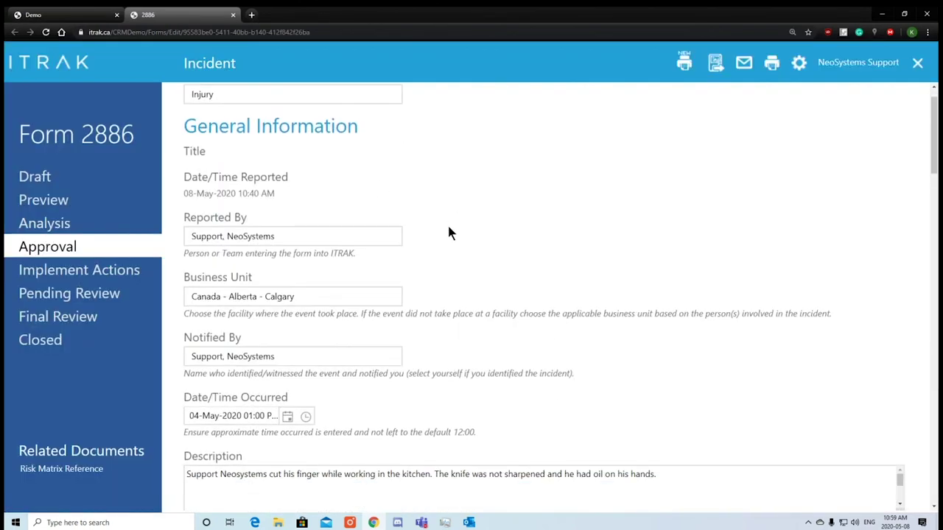
{"action": "scroll", "coordinate": [450, 237], "scroll_direction": "down", "scroll_amount": 11}
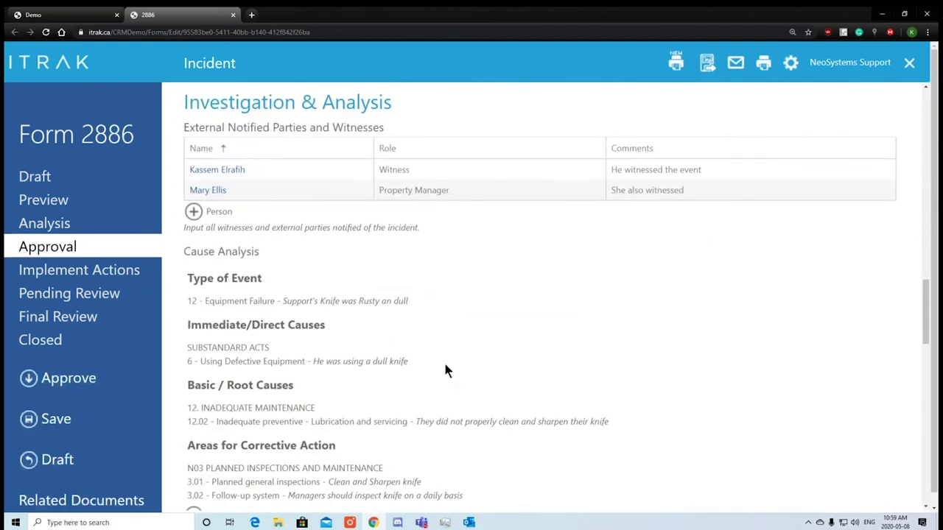
{"action": "scroll", "coordinate": [497, 260], "scroll_direction": "down", "scroll_amount": 6}
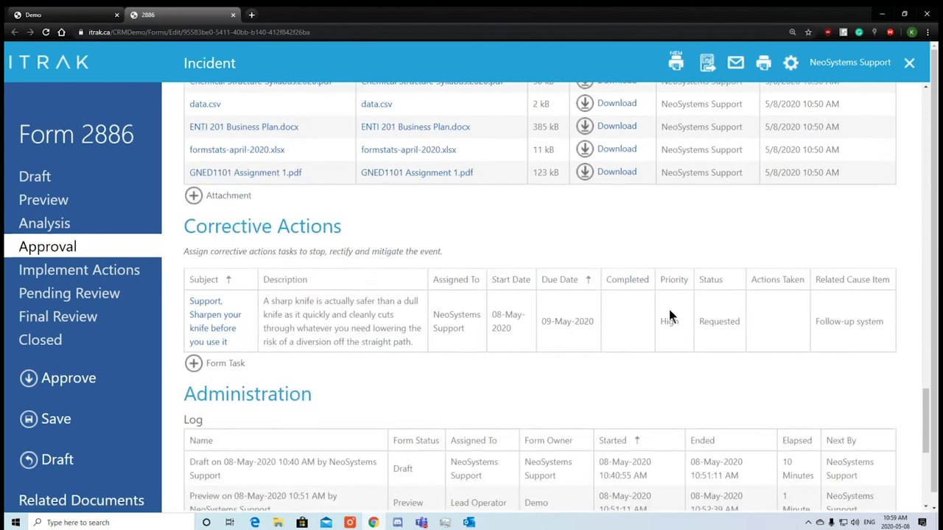
{"action": "scroll", "coordinate": [669, 313], "scroll_direction": "down", "scroll_amount": 5}
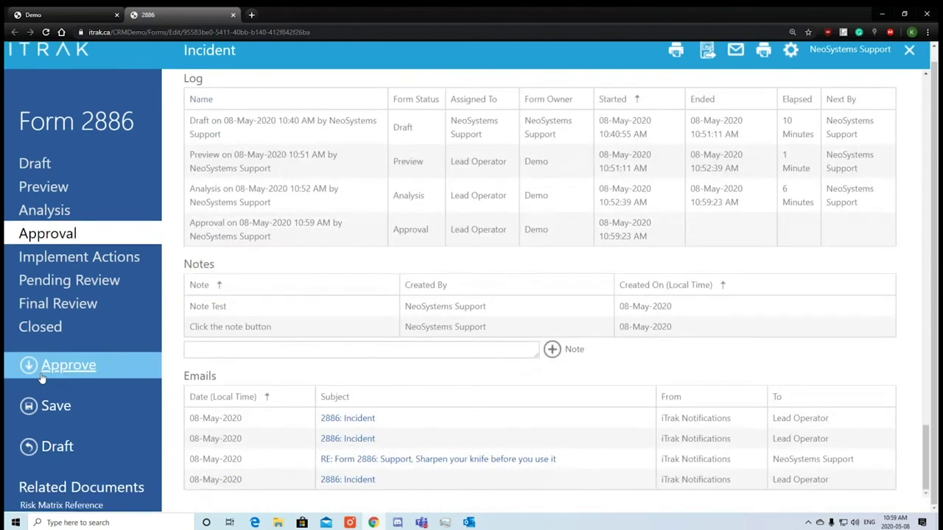
{"action": "left_click", "coordinate": [41, 376]}
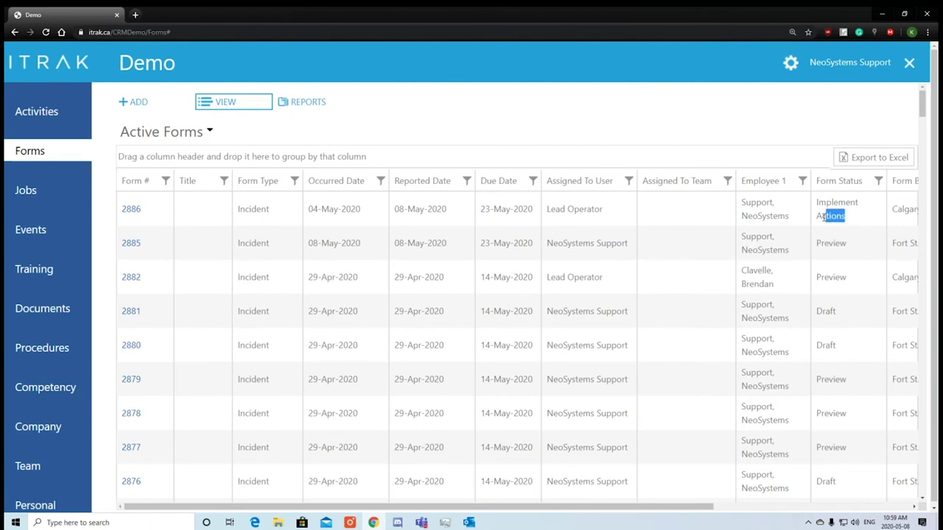
Open form 2886 from Active Forms and scroll down to its Corrective Actions section.
{"action": "left_click_drag", "start_coordinate": [823, 216], "coordinate": [815, 204]}
{"action": "left_click", "coordinate": [135, 210]}
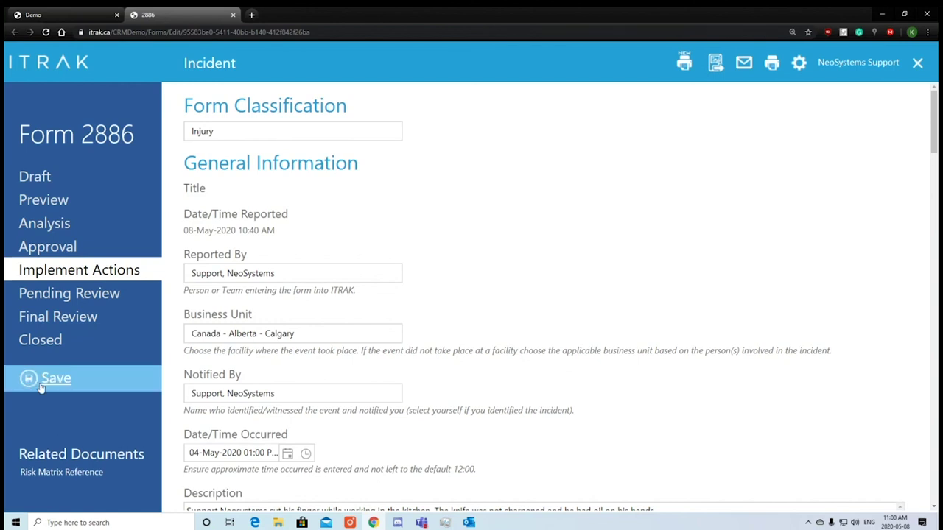
{"action": "scroll", "coordinate": [549, 347], "scroll_direction": "down", "scroll_amount": 10}
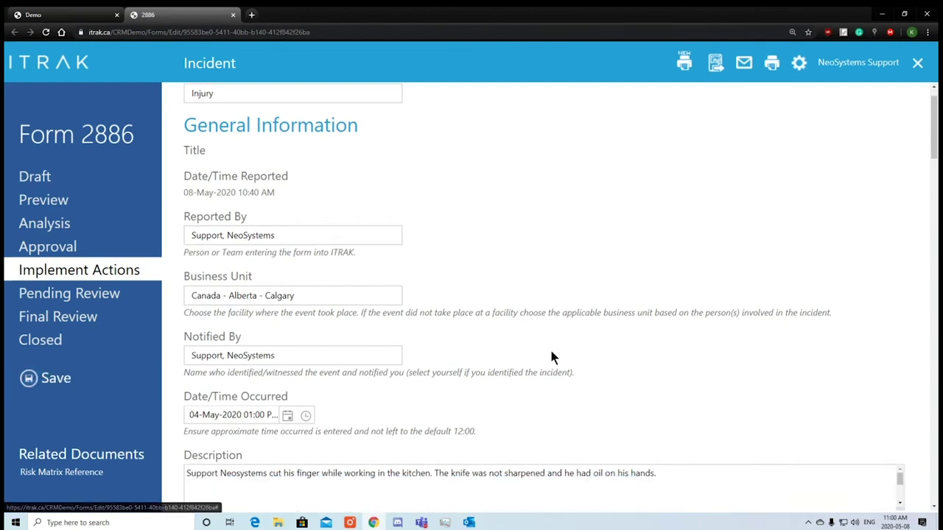
{"action": "scroll", "coordinate": [550, 349], "scroll_direction": "down", "scroll_amount": 6}
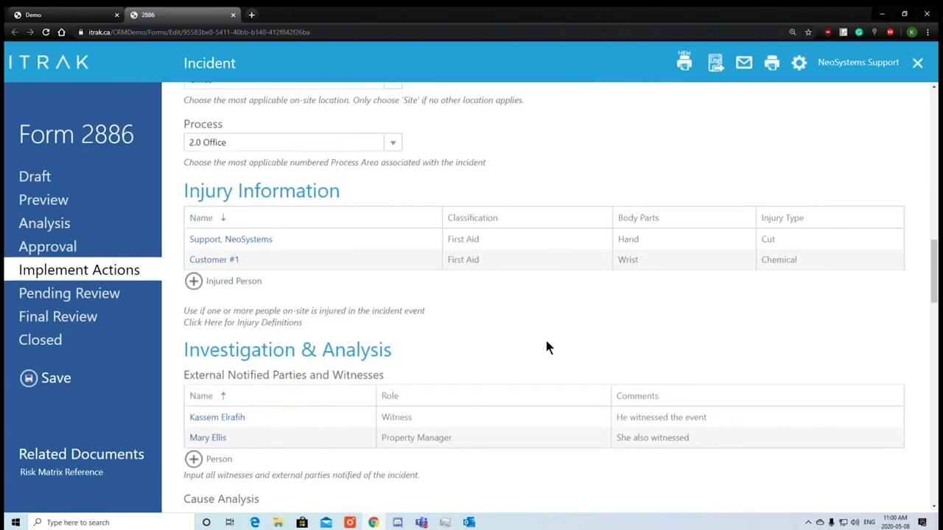
{"action": "scroll", "coordinate": [524, 383], "scroll_direction": "down", "scroll_amount": 8}
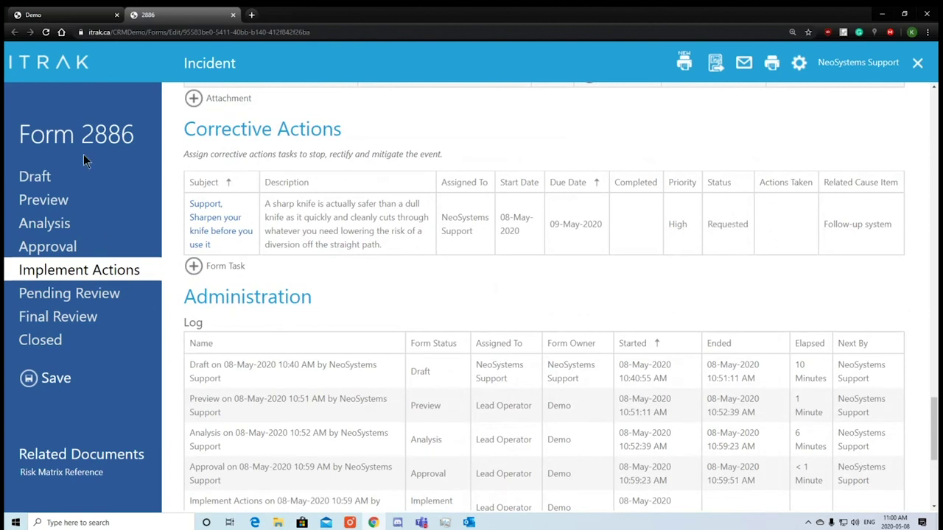
On the Activities dashboard, filter the Action Plan Register's Form column to 2886.
{"action": "left_click", "coordinate": [66, 16]}
{"action": "left_click", "coordinate": [26, 111]}
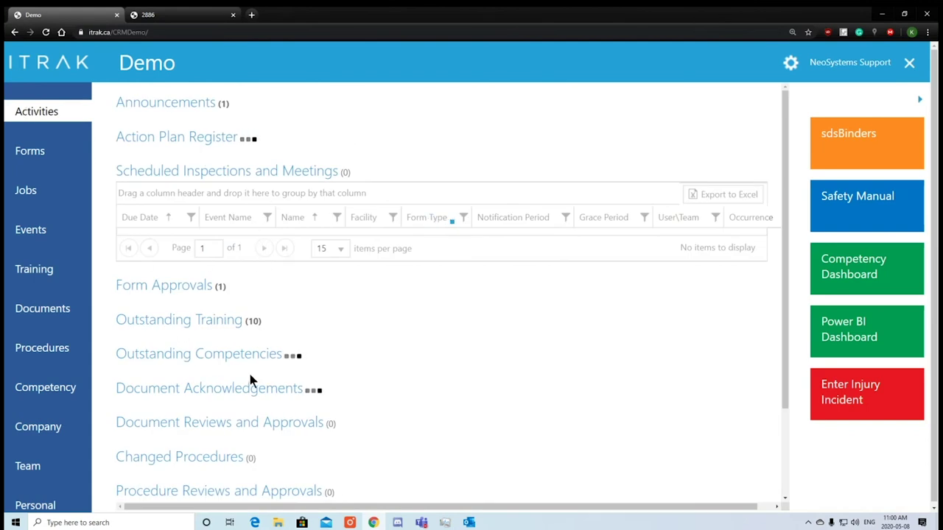
{"action": "scroll", "coordinate": [288, 271], "scroll_direction": "down", "scroll_amount": 2}
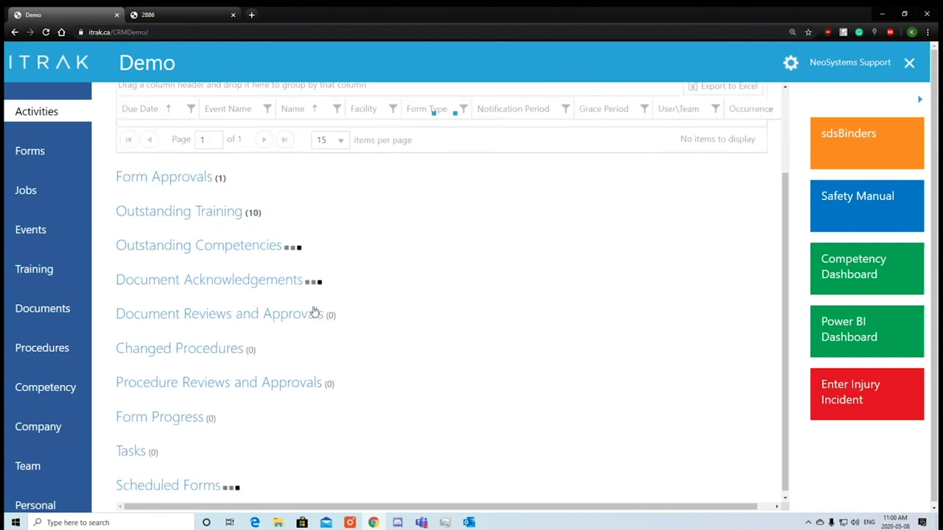
{"action": "scroll", "coordinate": [316, 310], "scroll_direction": "up", "scroll_amount": 2}
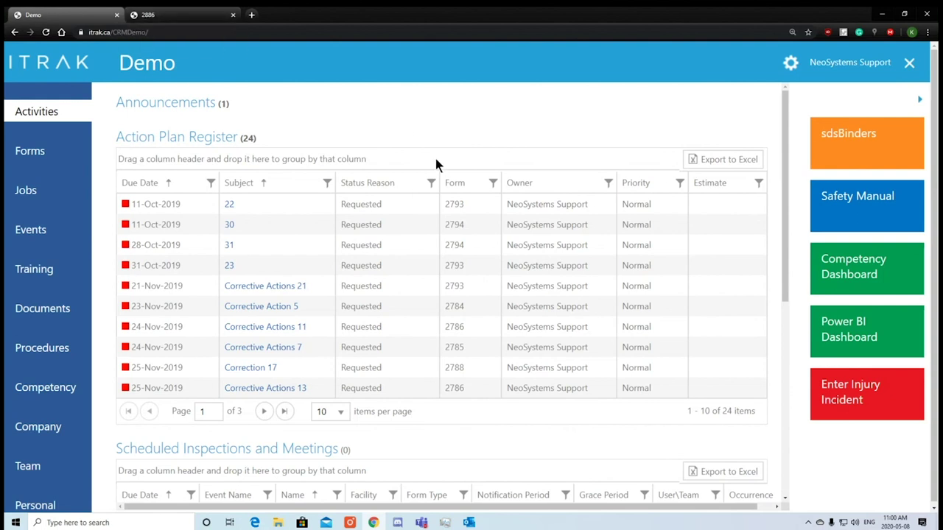
{"action": "left_click", "coordinate": [493, 188]}
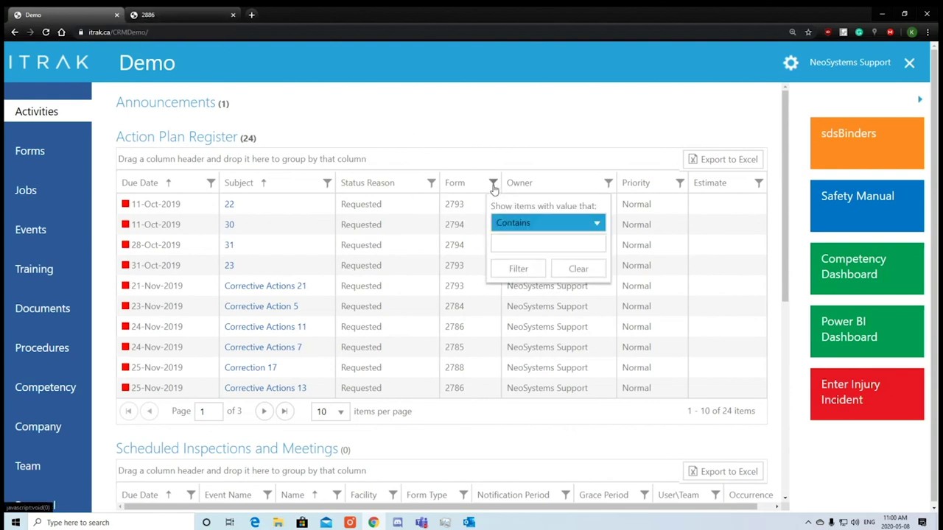
{"action": "left_click", "coordinate": [526, 244]}
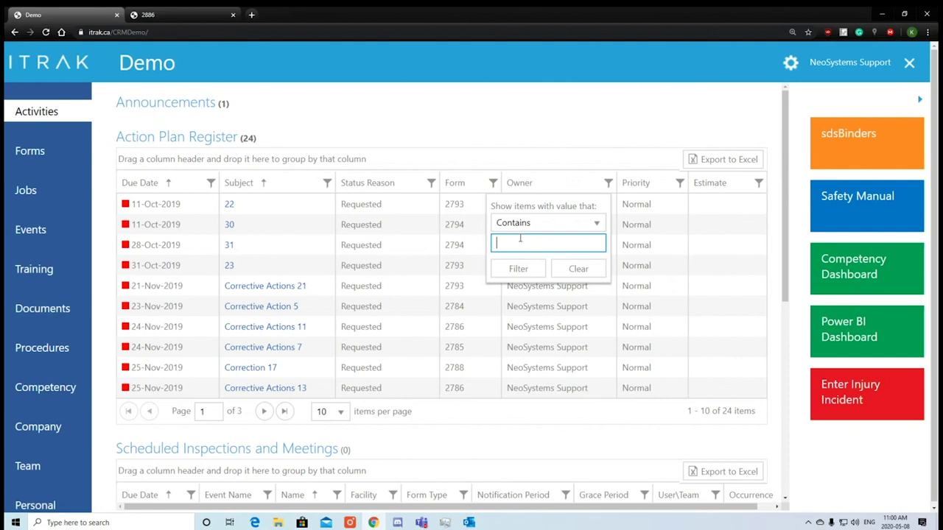
{"action": "type", "text": "2886"}
{"action": "left_click", "coordinate": [518, 270]}
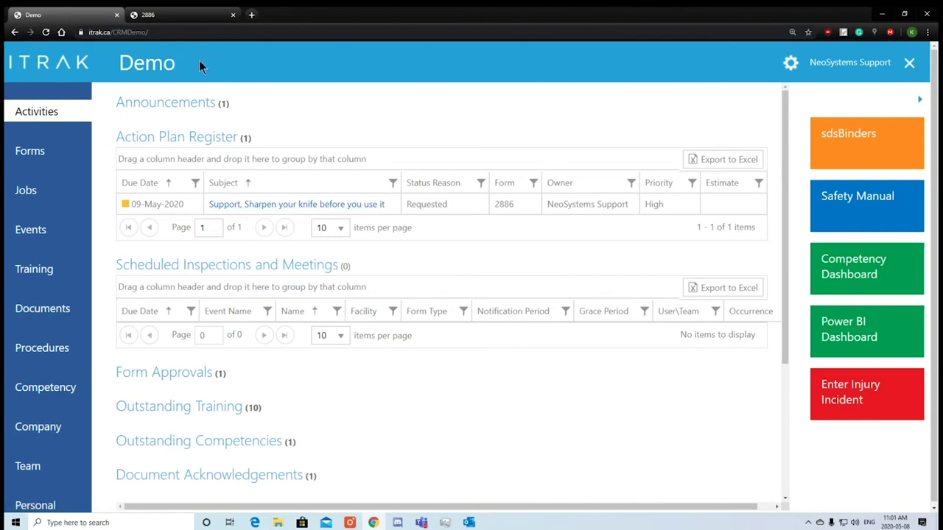
{"action": "left_click", "coordinate": [184, 19]}
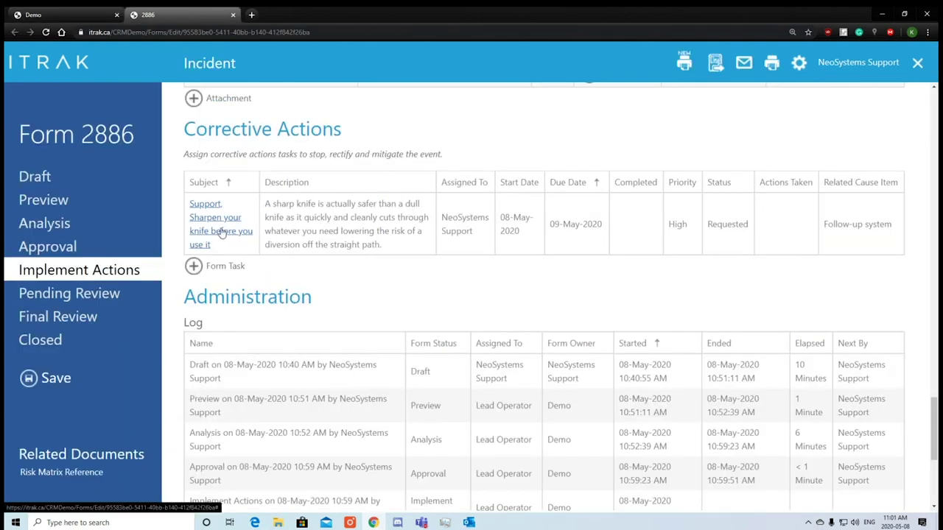
{"action": "left_click", "coordinate": [31, 21]}
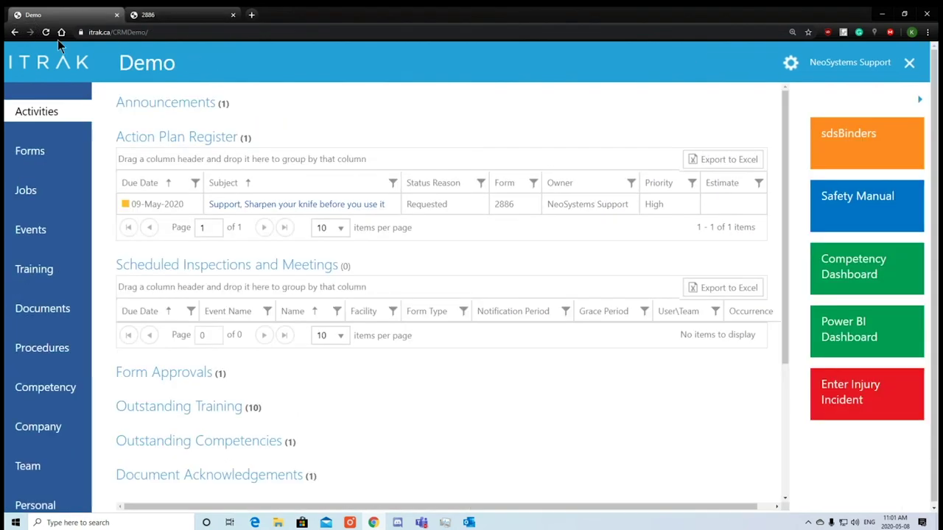
Give the knife-sharpening action completion date 08-May-2020, status Completed, actions taken 'I sharpened my knife', and save.
{"action": "left_click", "coordinate": [252, 203]}
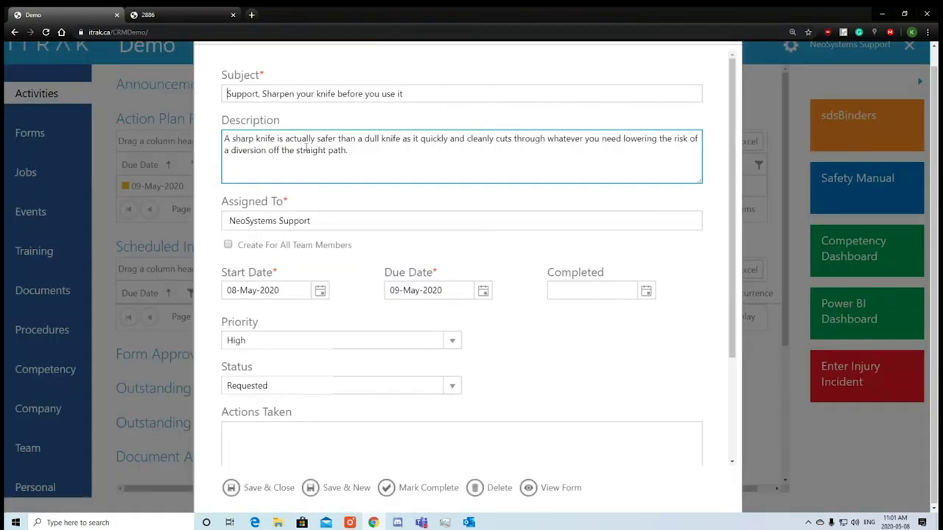
{"action": "scroll", "coordinate": [316, 190], "scroll_direction": "down", "scroll_amount": 2}
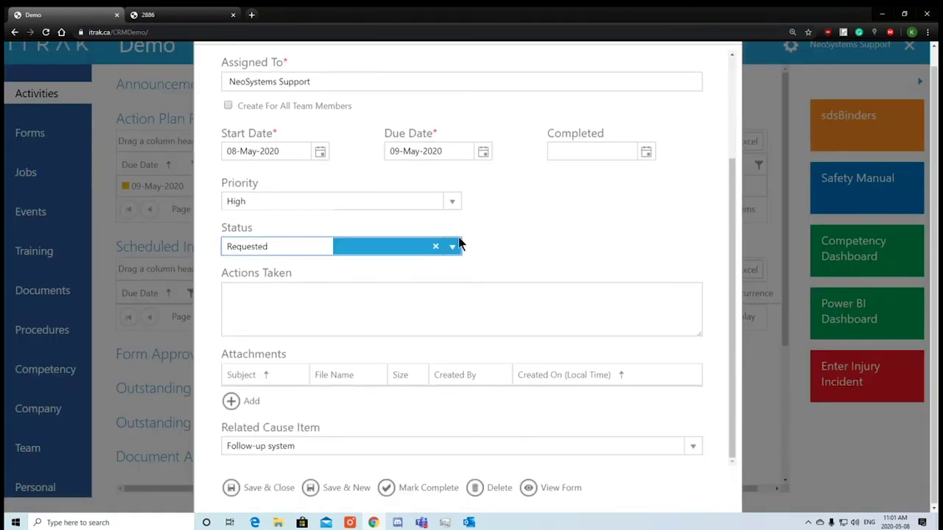
{"action": "left_click", "coordinate": [647, 151]}
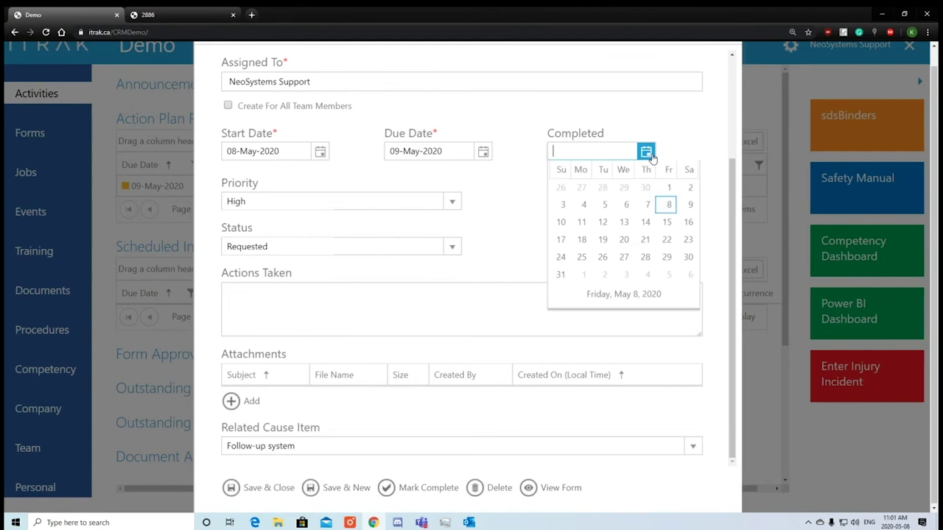
{"action": "left_click", "coordinate": [665, 229]}
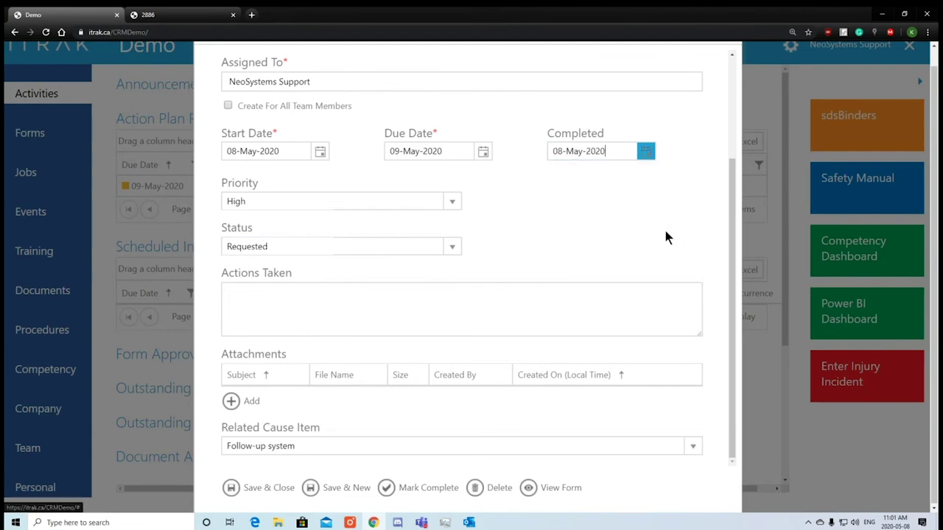
{"action": "left_click", "coordinate": [452, 246]}
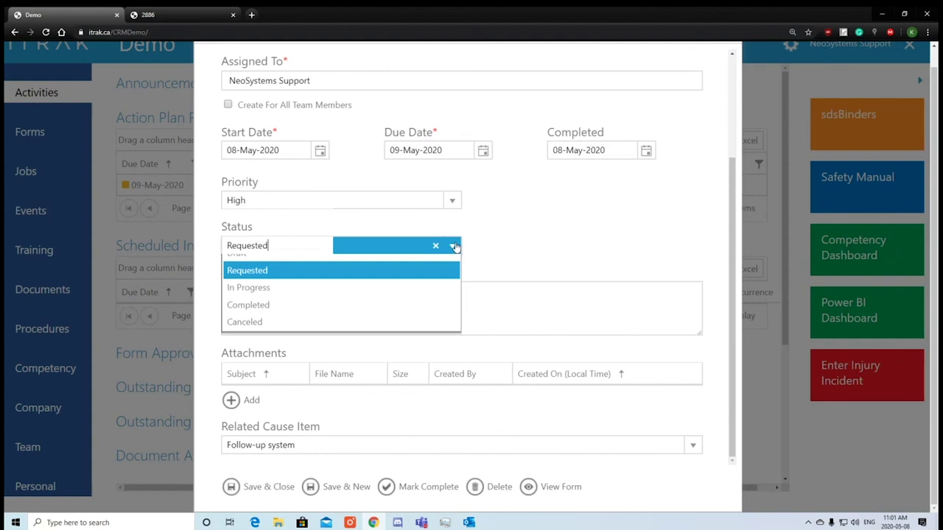
{"action": "left_click", "coordinate": [341, 317]}
{"action": "left_click", "coordinate": [368, 293]}
{"action": "type", "text": "I sh"}
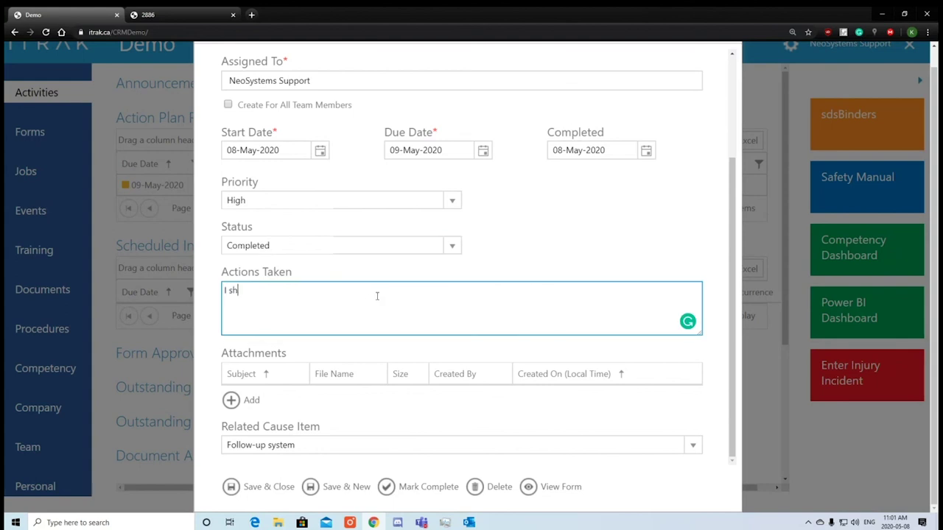
{"action": "type", "text": "arpened my knife"}
{"action": "left_click", "coordinate": [301, 391]}
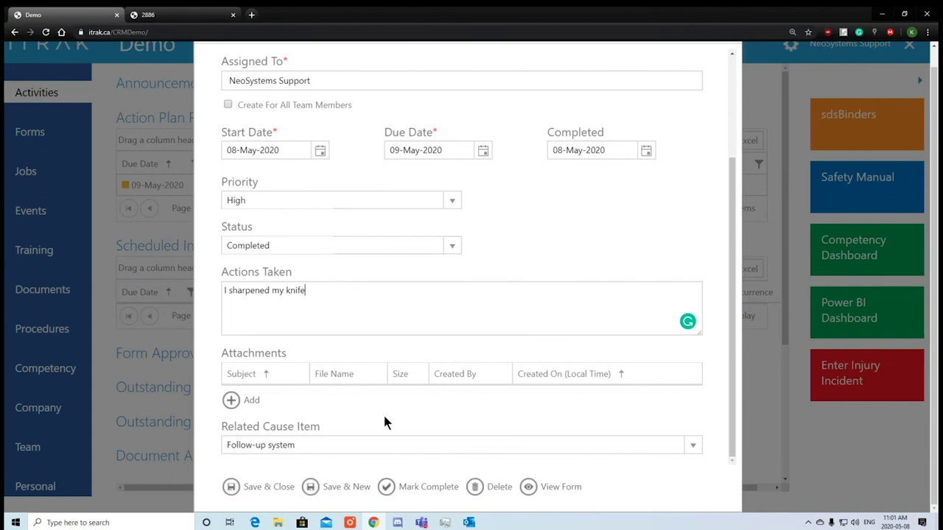
{"action": "left_click", "coordinate": [268, 488]}
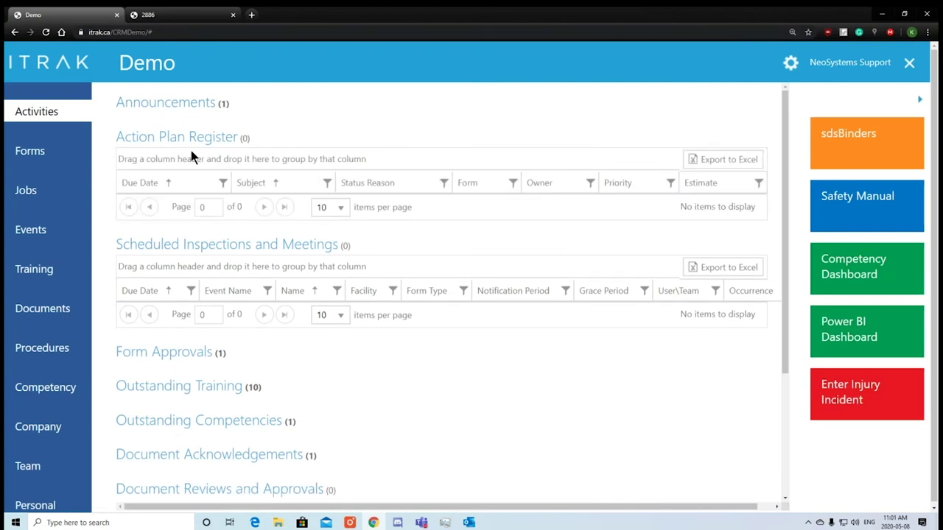
Reload form 2886, confirm its Pending Review stage and corrective actions, then advance it.
{"action": "left_click", "coordinate": [185, 20]}
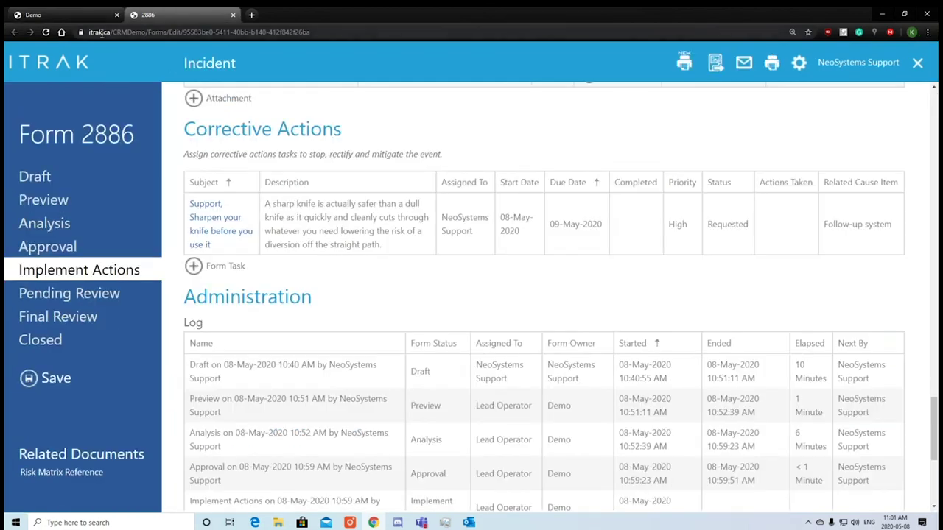
{"action": "left_click", "coordinate": [46, 34]}
{"action": "left_click_drag", "start_coordinate": [756, 227], "coordinate": [717, 214]}
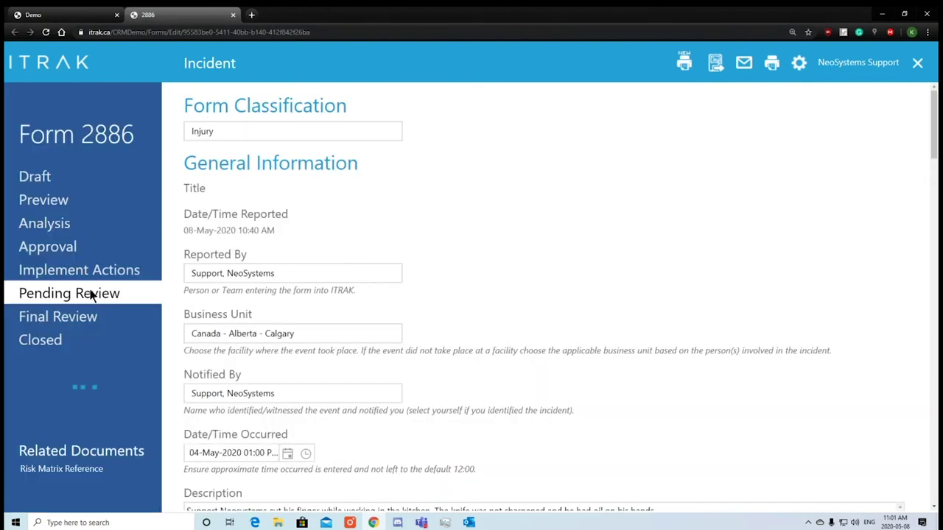
{"action": "left_click_drag", "start_coordinate": [109, 293], "coordinate": [72, 290]}
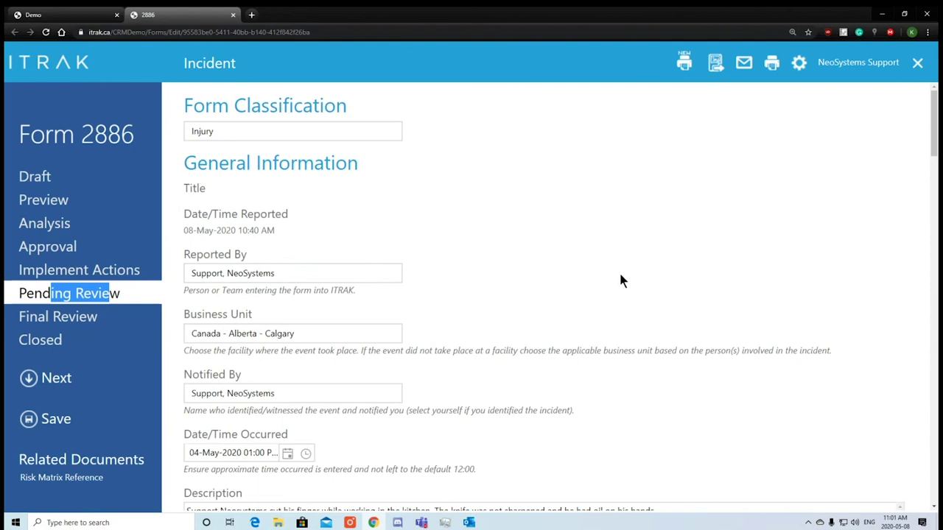
{"action": "scroll", "coordinate": [621, 280], "scroll_direction": "down", "scroll_amount": 6}
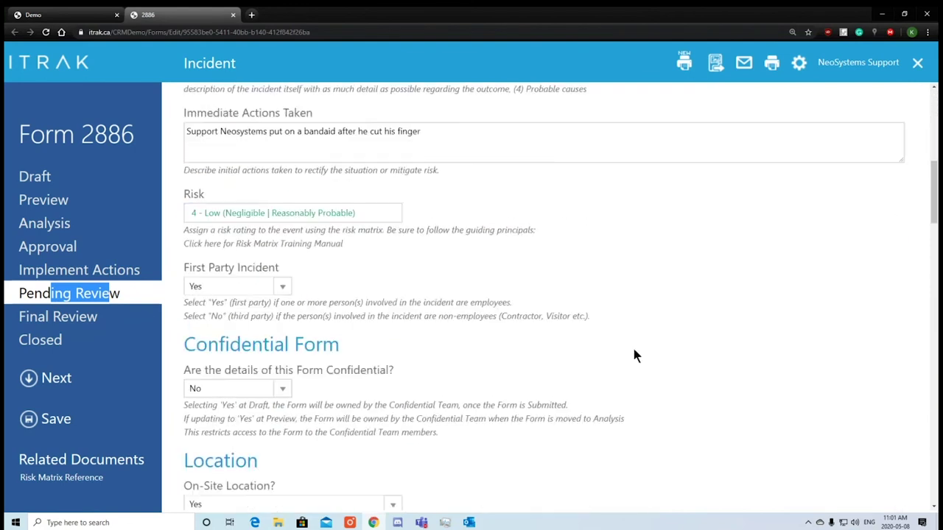
{"action": "scroll", "coordinate": [671, 295], "scroll_direction": "down", "scroll_amount": 20}
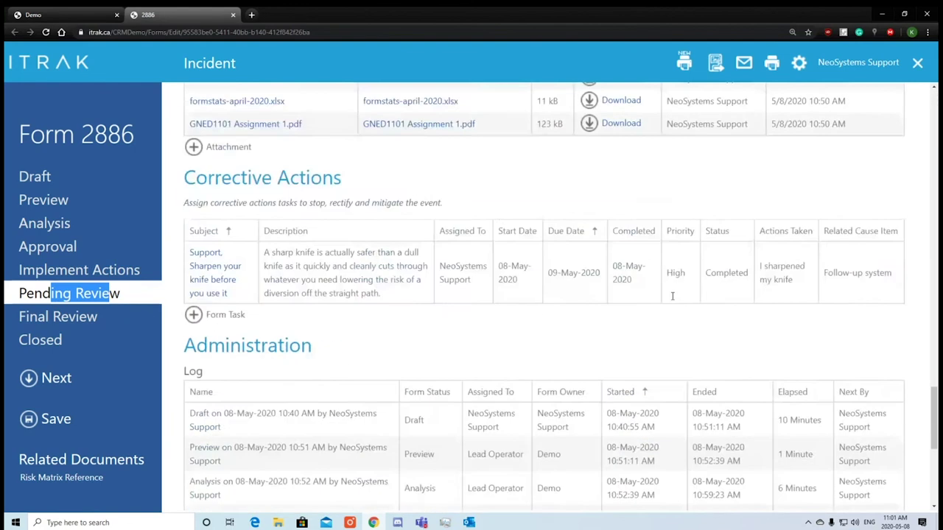
{"action": "scroll", "coordinate": [672, 296], "scroll_direction": "down", "scroll_amount": 5}
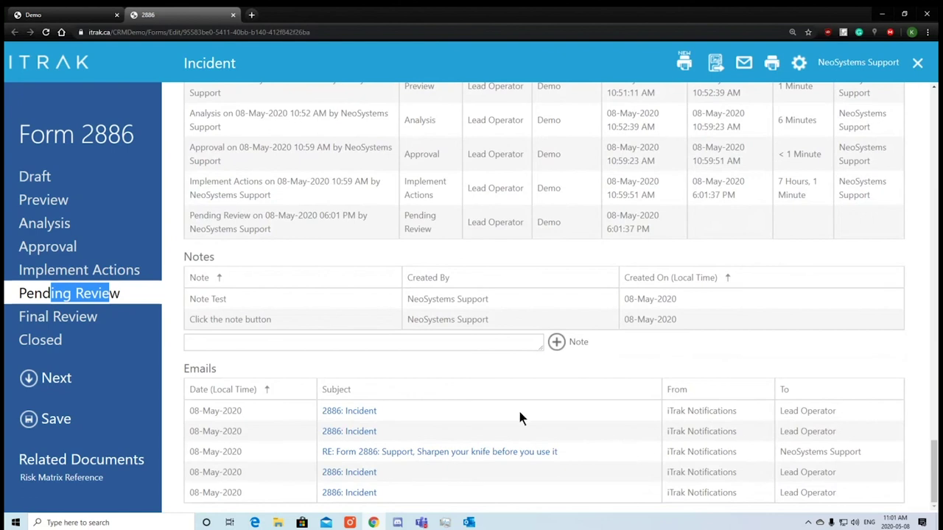
{"action": "scroll", "coordinate": [481, 318], "scroll_direction": "up", "scroll_amount": 5}
{"action": "left_click", "coordinate": [728, 297]}
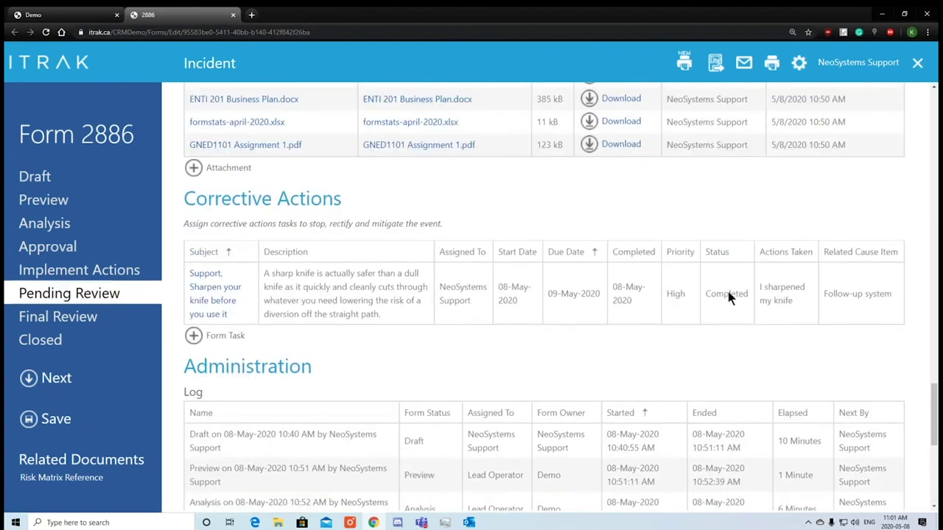
{"action": "left_click", "coordinate": [100, 375]}
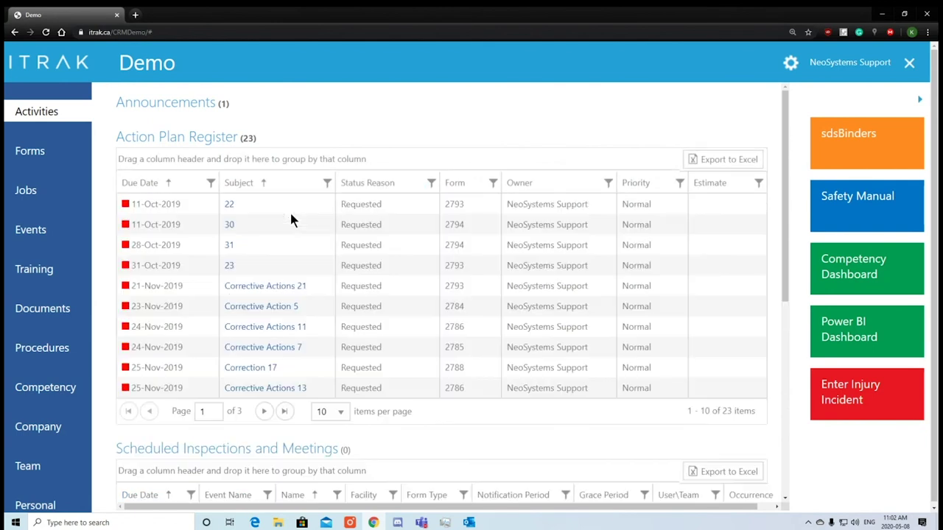
Open form 2886 from the Active Forms list in the Forms section.
{"action": "left_click", "coordinate": [61, 157]}
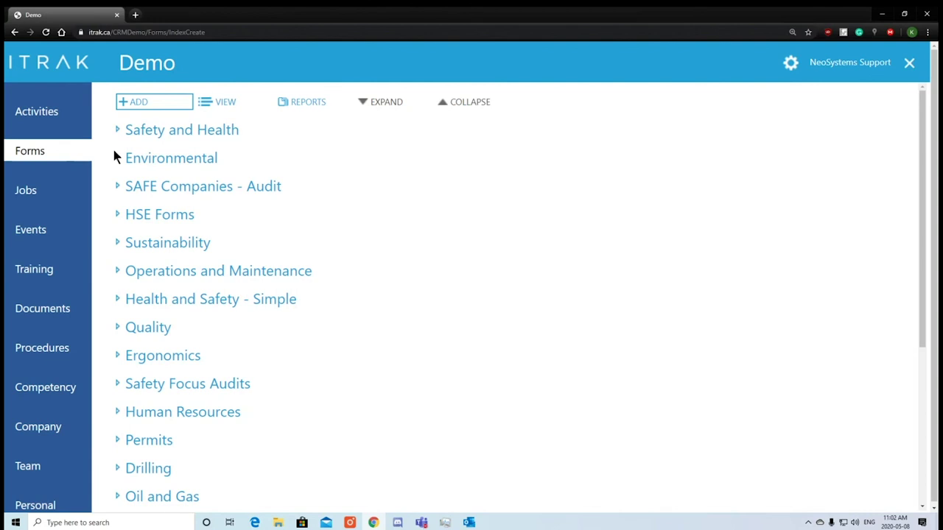
{"action": "left_click", "coordinate": [219, 104]}
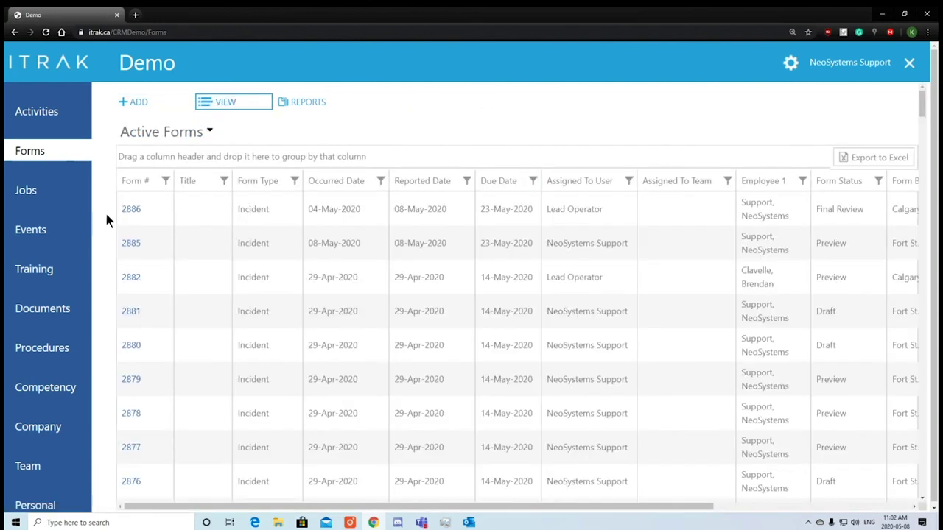
{"action": "left_click", "coordinate": [136, 211]}
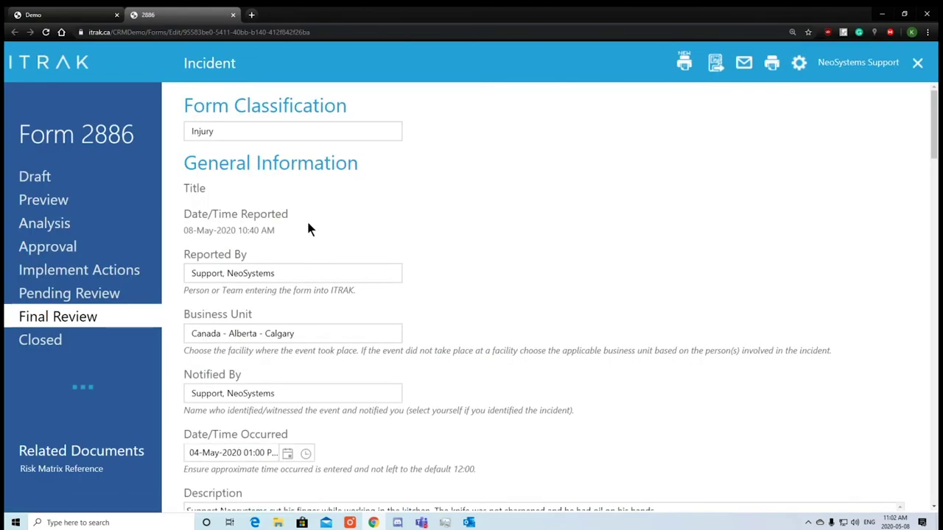
Check form 2886's log, including the negative Pending Review elapsed time, then move it to Closed.
{"action": "scroll", "coordinate": [390, 243], "scroll_direction": "down", "scroll_amount": 14}
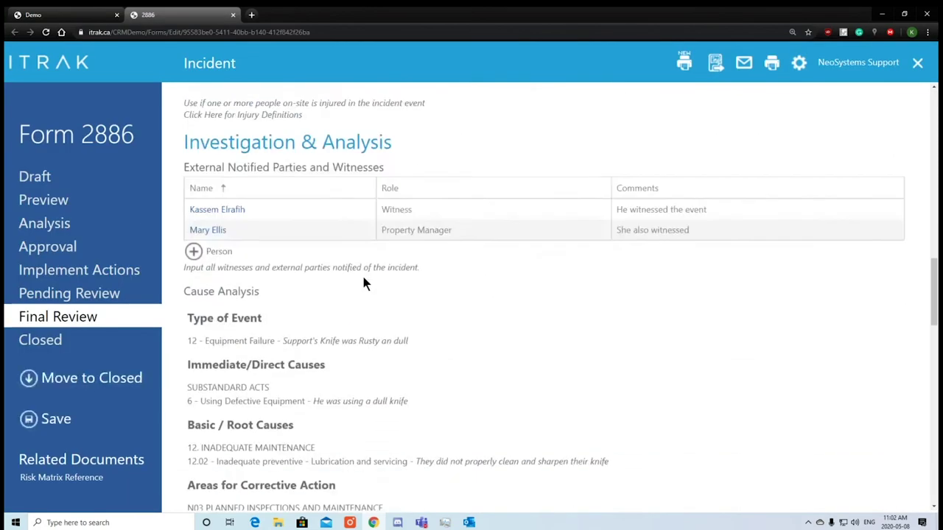
{"action": "scroll", "coordinate": [361, 284], "scroll_direction": "down", "scroll_amount": 15}
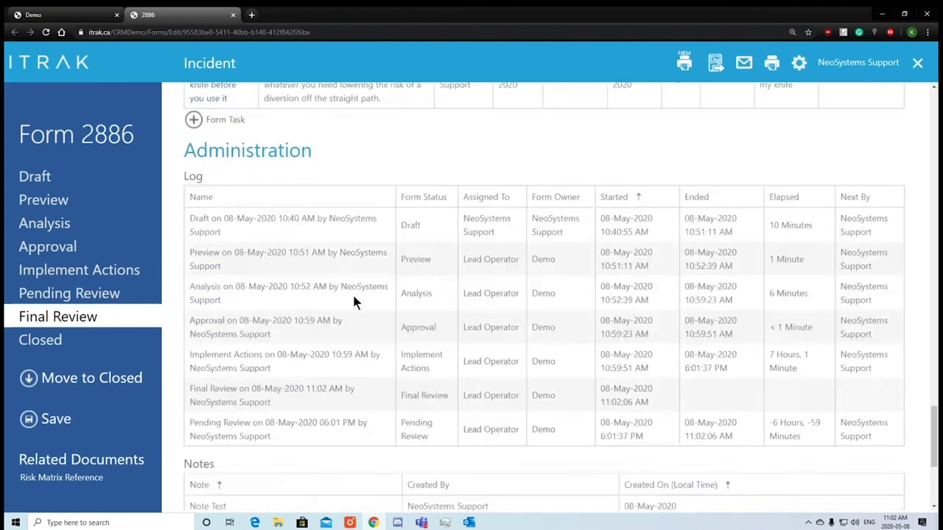
{"action": "scroll", "coordinate": [353, 298], "scroll_direction": "down", "scroll_amount": 3}
{"action": "scroll", "coordinate": [768, 308], "scroll_direction": "up", "scroll_amount": 1}
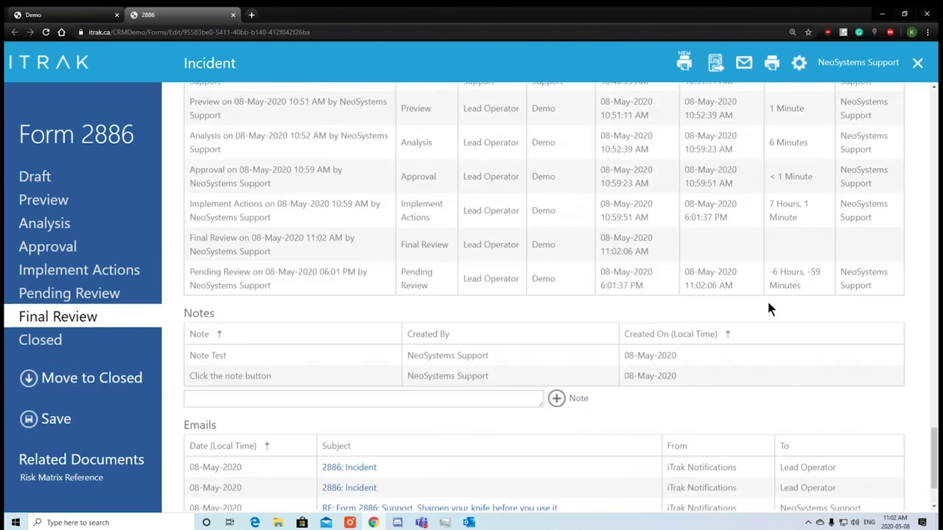
{"action": "triple_click", "coordinate": [806, 289]}
{"action": "left_click", "coordinate": [777, 224]}
{"action": "scroll", "coordinate": [772, 220], "scroll_direction": "up", "scroll_amount": 1}
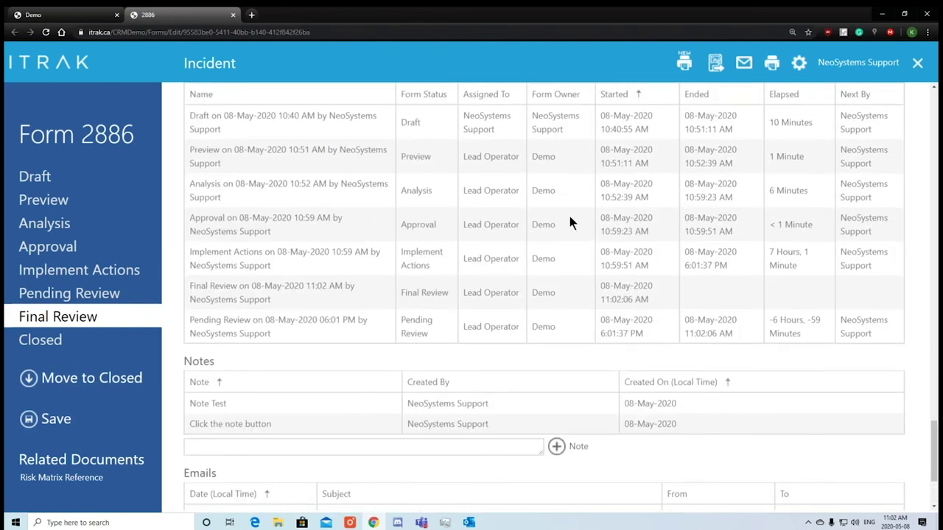
{"action": "scroll", "coordinate": [736, 441], "scroll_direction": "down", "scroll_amount": 3}
{"action": "scroll", "coordinate": [498, 277], "scroll_direction": "up", "scroll_amount": 1}
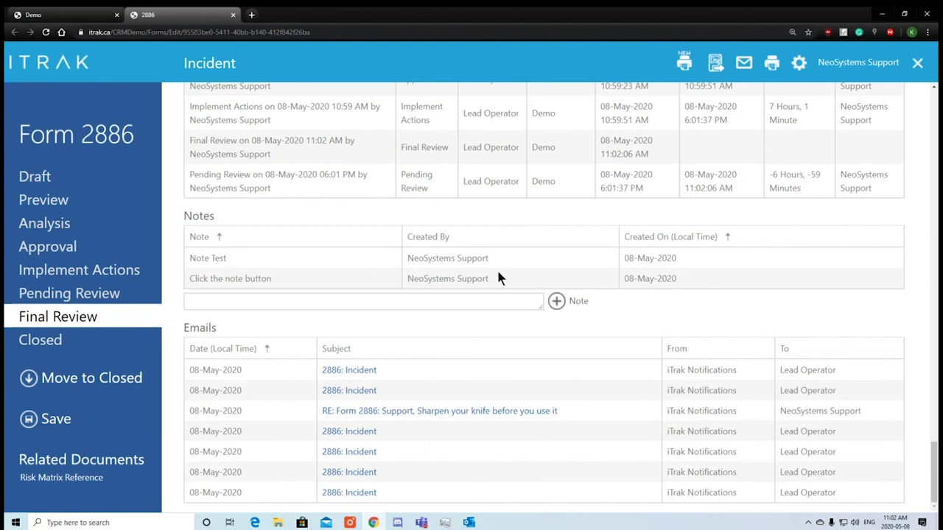
{"action": "left_click", "coordinate": [67, 389]}
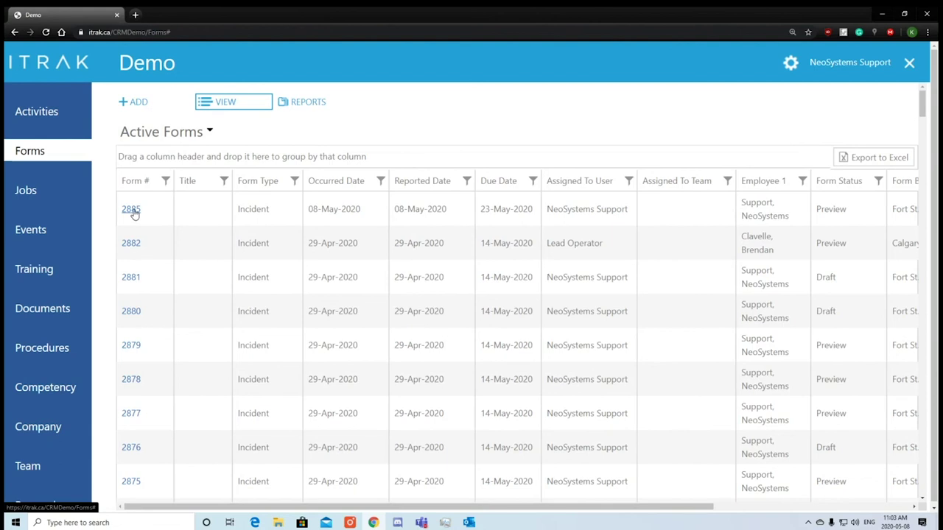
Switch the forms list to Inactive Forms and open form 2886, now marked Closed.
{"action": "left_click", "coordinate": [212, 130]}
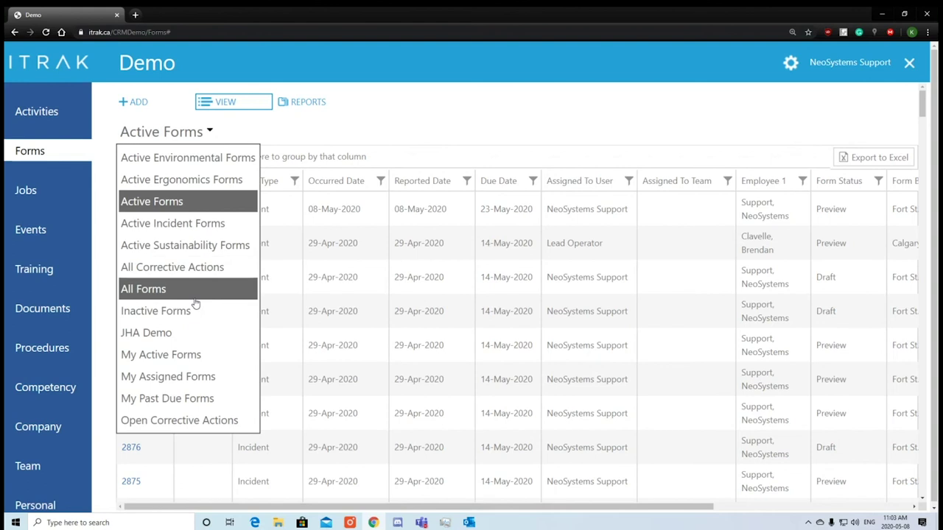
{"action": "left_click", "coordinate": [194, 310]}
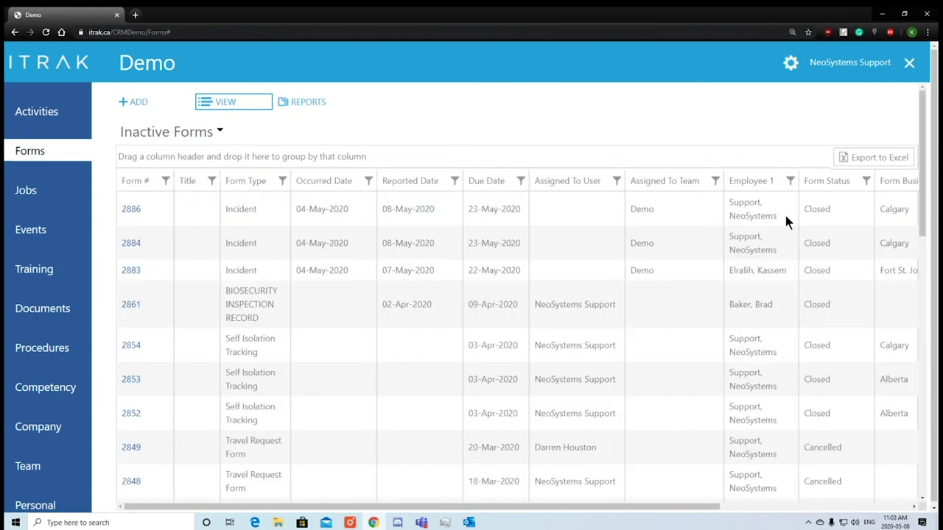
{"action": "left_click_drag", "start_coordinate": [831, 209], "coordinate": [808, 209]}
{"action": "left_click", "coordinate": [137, 211]}
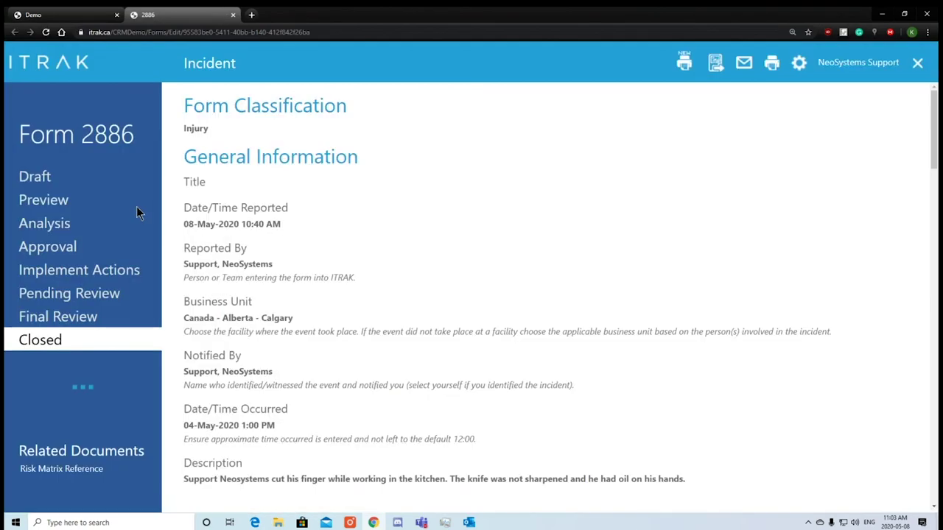
Review closed form 2886 from its reported date and time down to the Emails section.
{"action": "left_click_drag", "start_coordinate": [284, 218], "coordinate": [185, 235]}
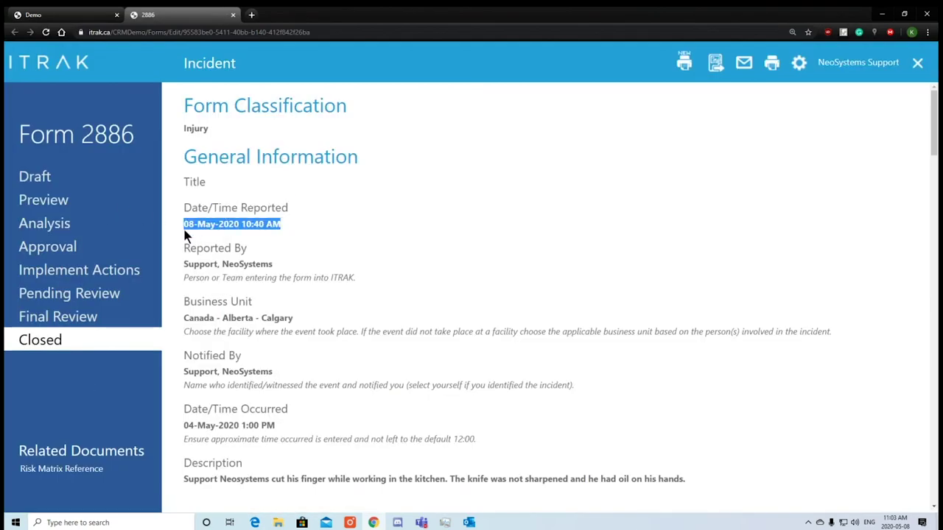
{"action": "left_click_drag", "start_coordinate": [289, 266], "coordinate": [194, 268]}
{"action": "right_click", "coordinate": [290, 233]}
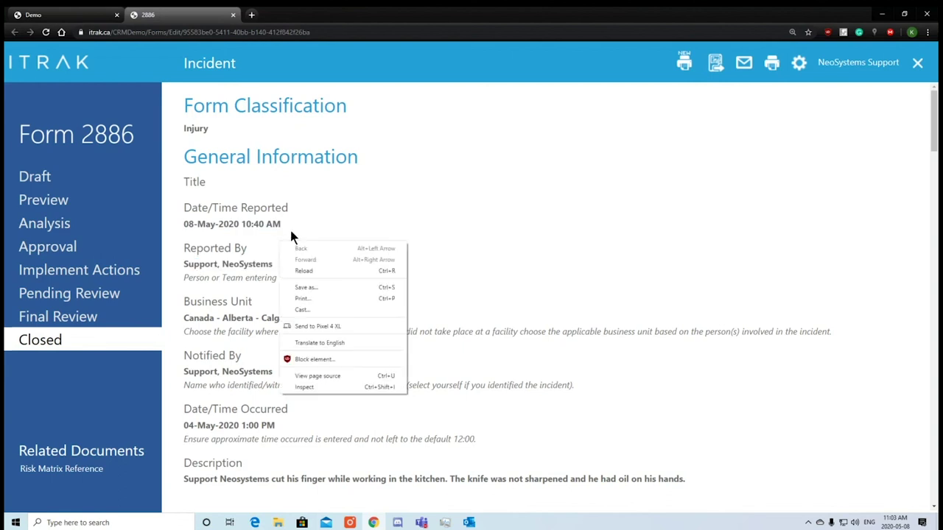
{"action": "key", "text": "Escape"}
{"action": "scroll", "coordinate": [338, 298], "scroll_direction": "down", "scroll_amount": 2}
{"action": "scroll", "coordinate": [341, 308], "scroll_direction": "down", "scroll_amount": 10}
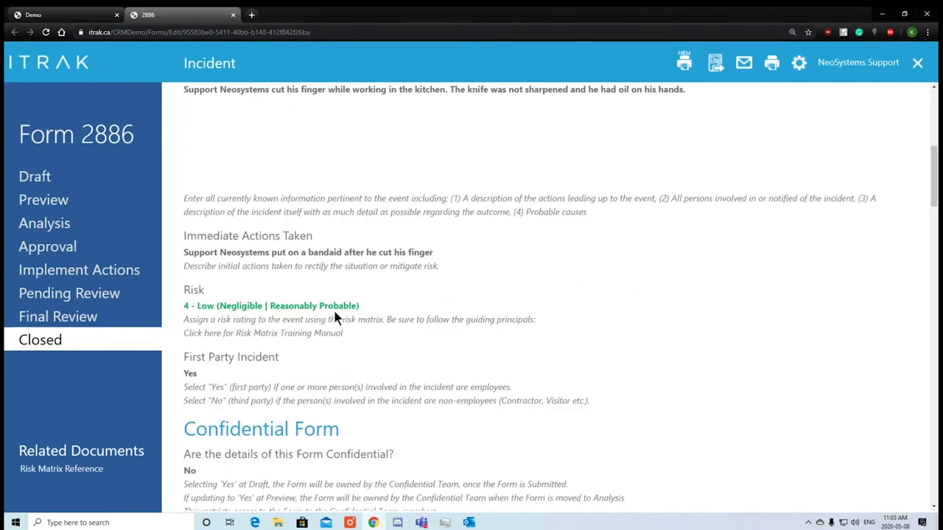
{"action": "scroll", "coordinate": [335, 323], "scroll_direction": "down", "scroll_amount": 8}
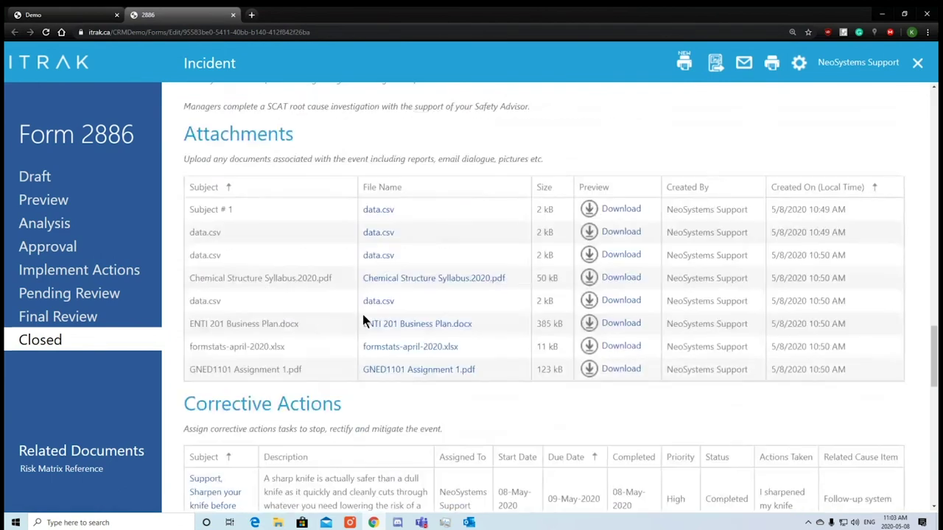
{"action": "scroll", "coordinate": [451, 315], "scroll_direction": "down", "scroll_amount": 3}
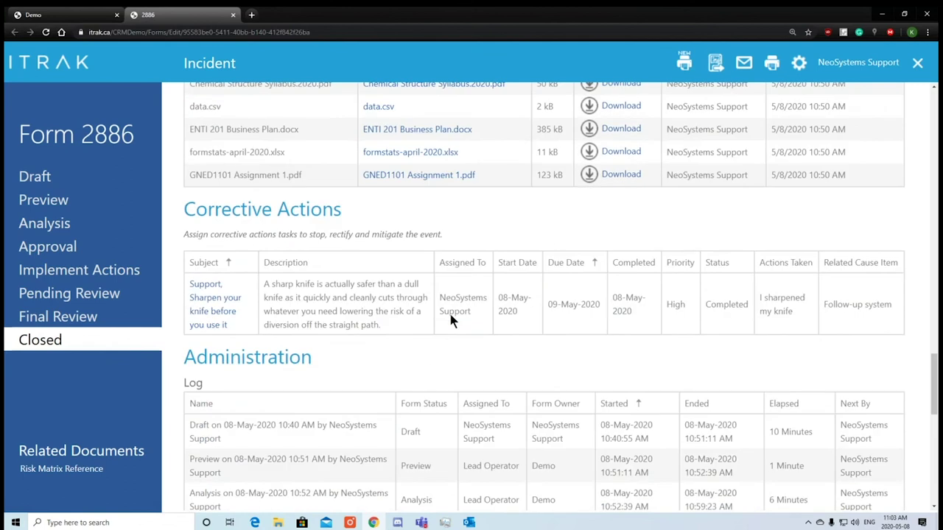
{"action": "scroll", "coordinate": [506, 266], "scroll_direction": "down", "scroll_amount": 9}
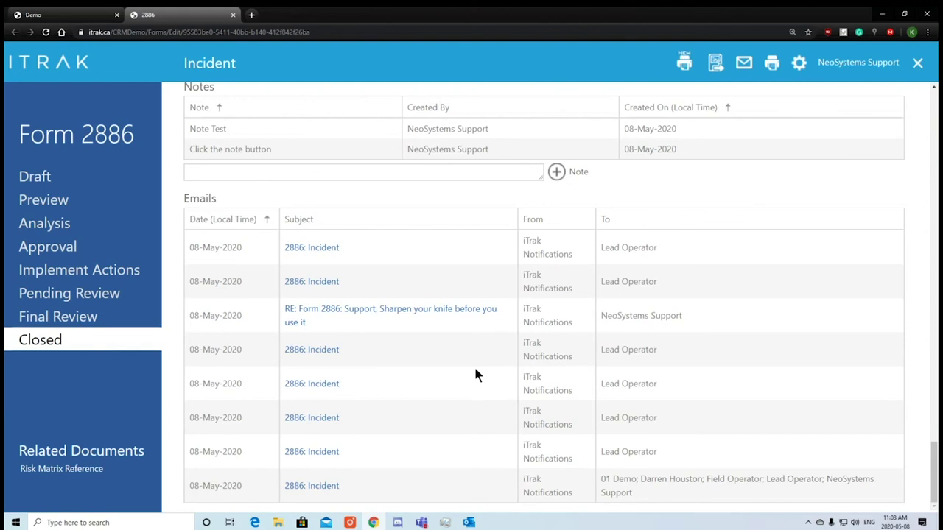
{"action": "scroll", "coordinate": [475, 383], "scroll_direction": "up", "scroll_amount": 1}
{"action": "scroll", "coordinate": [475, 383], "scroll_direction": "down", "scroll_amount": 1}
Filter the Inactive Forms list so Employee 1 contains 'support'.
{"action": "left_click", "coordinate": [87, 15]}
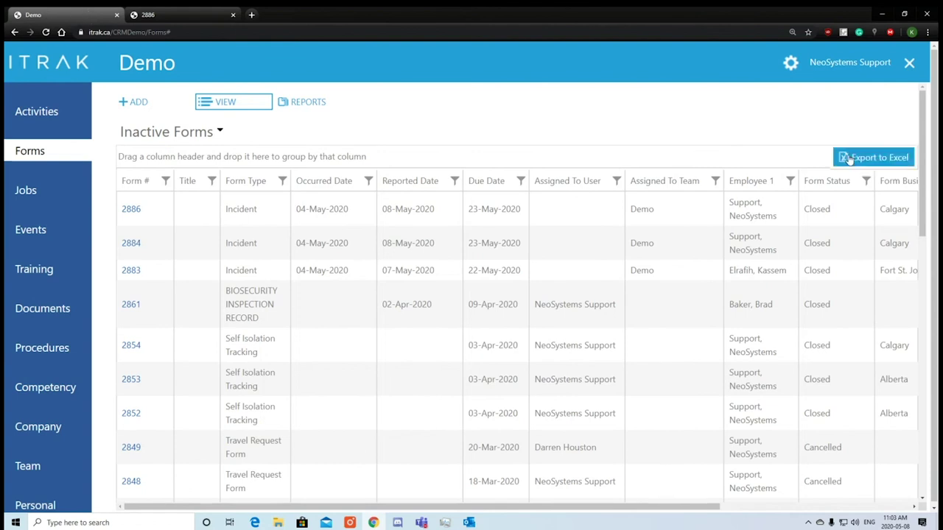
{"action": "left_click", "coordinate": [791, 182]}
{"action": "left_click", "coordinate": [827, 243]}
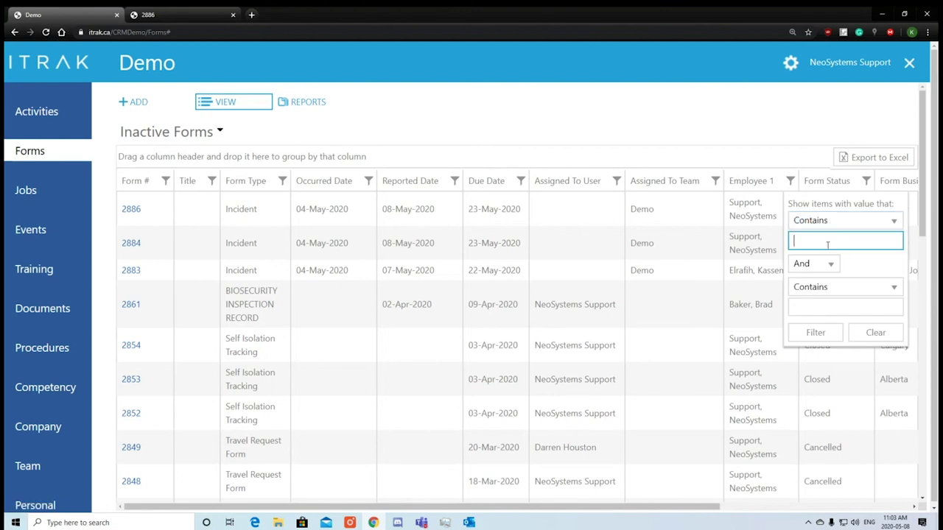
{"action": "type", "text": "support"}
{"action": "key", "text": "Return"}
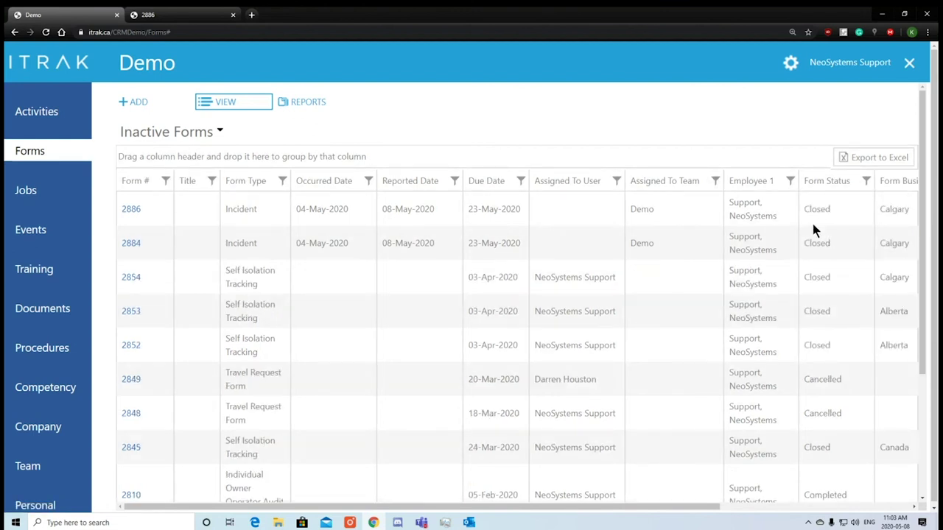
Export the filtered list to Excel and save it as Inactive Forms.
{"action": "scroll", "coordinate": [783, 250], "scroll_direction": "down", "scroll_amount": 5}
{"action": "scroll", "coordinate": [766, 309], "scroll_direction": "up", "scroll_amount": 5}
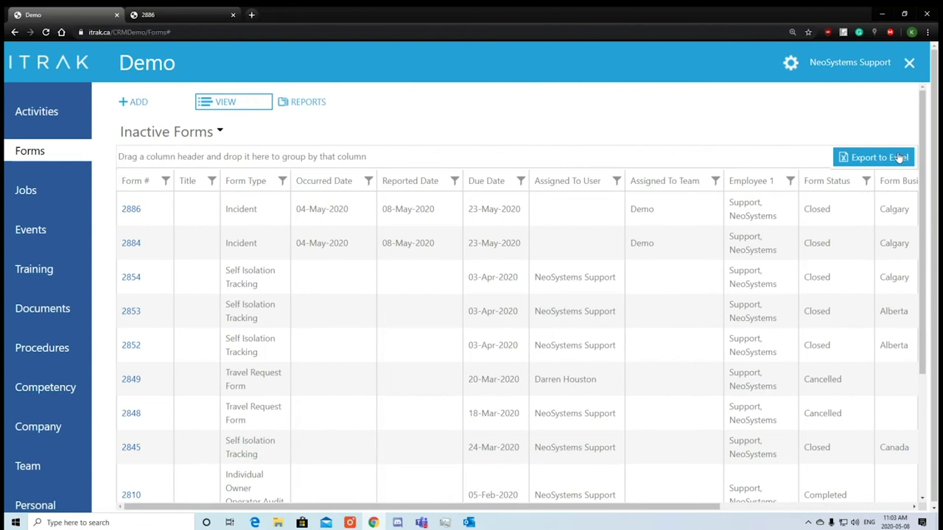
{"action": "left_click", "coordinate": [898, 157]}
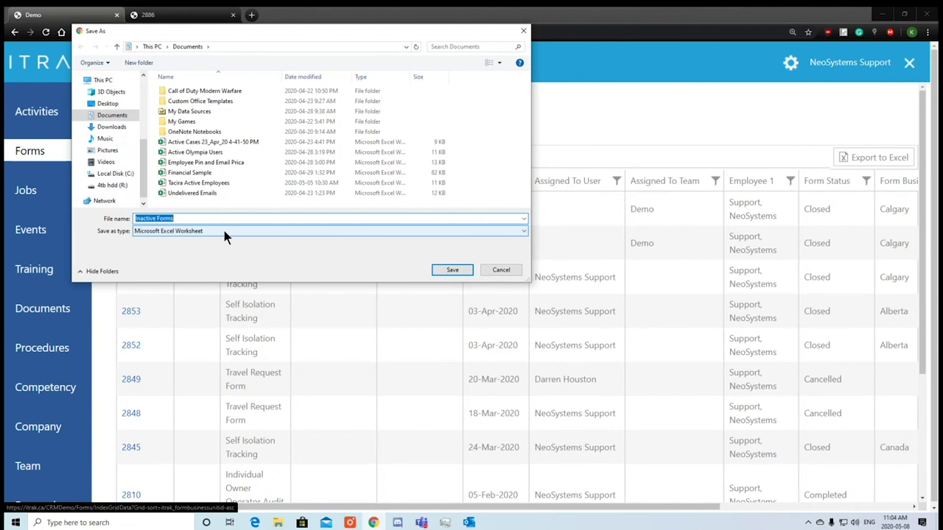
{"action": "left_click", "coordinate": [471, 272]}
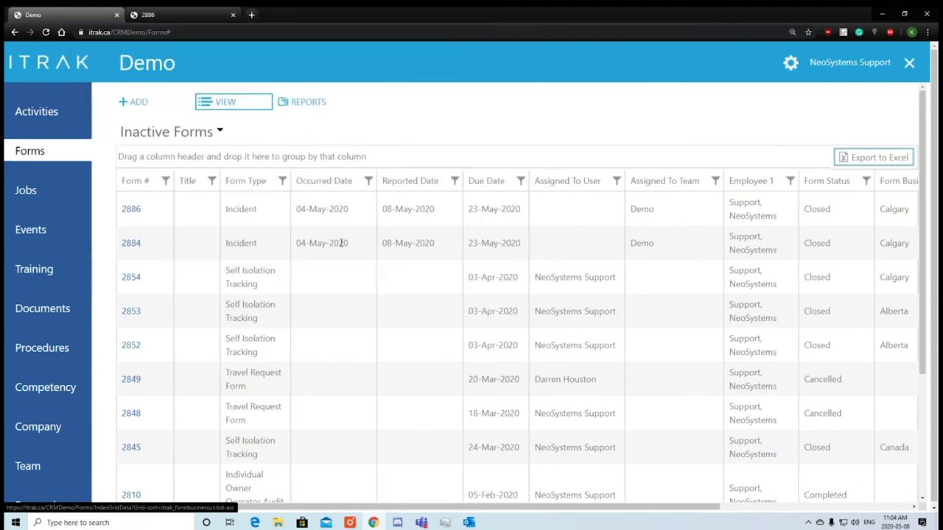
{"action": "left_click", "coordinate": [170, 14]}
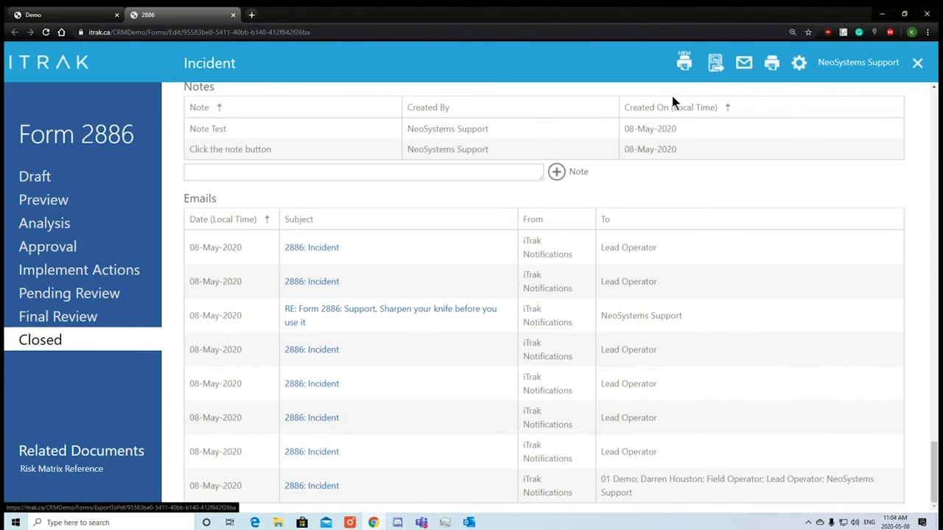
{"action": "left_click", "coordinate": [67, 15]}
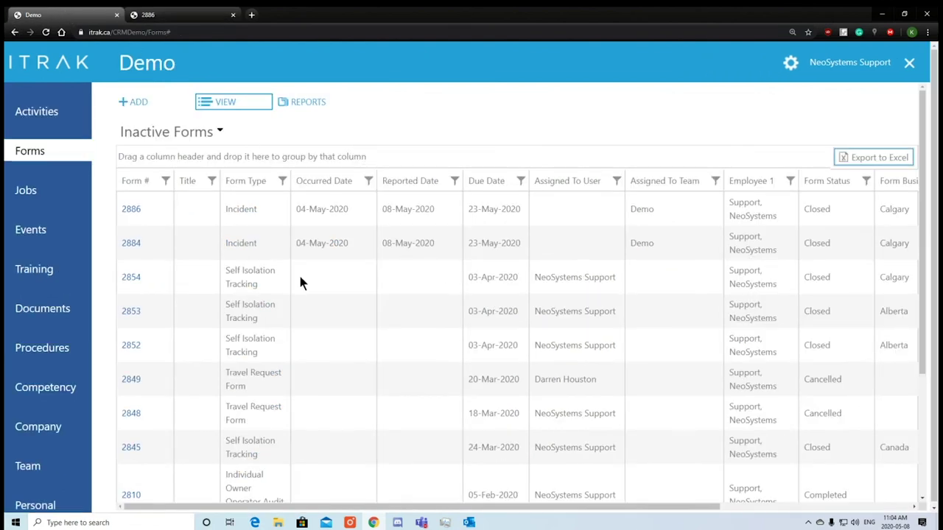
{"action": "left_click", "coordinate": [143, 107]}
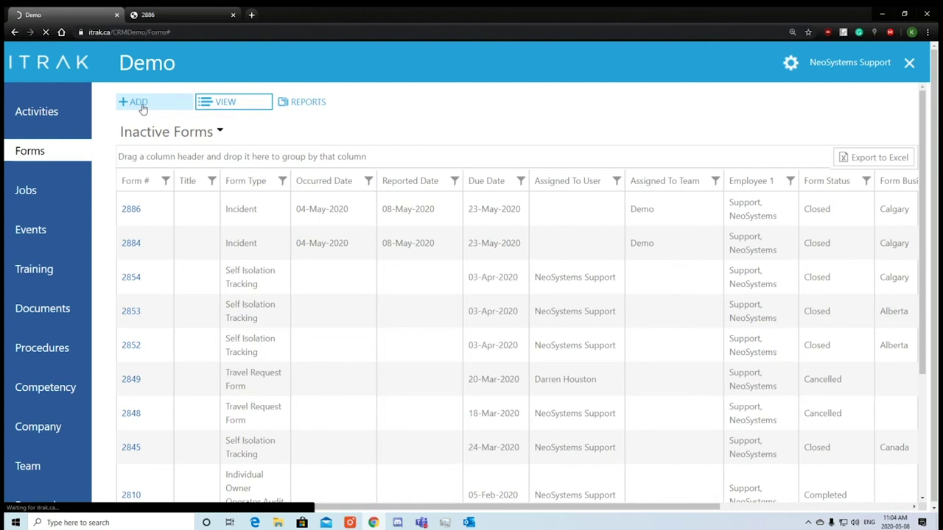
{"action": "left_click", "coordinate": [43, 32]}
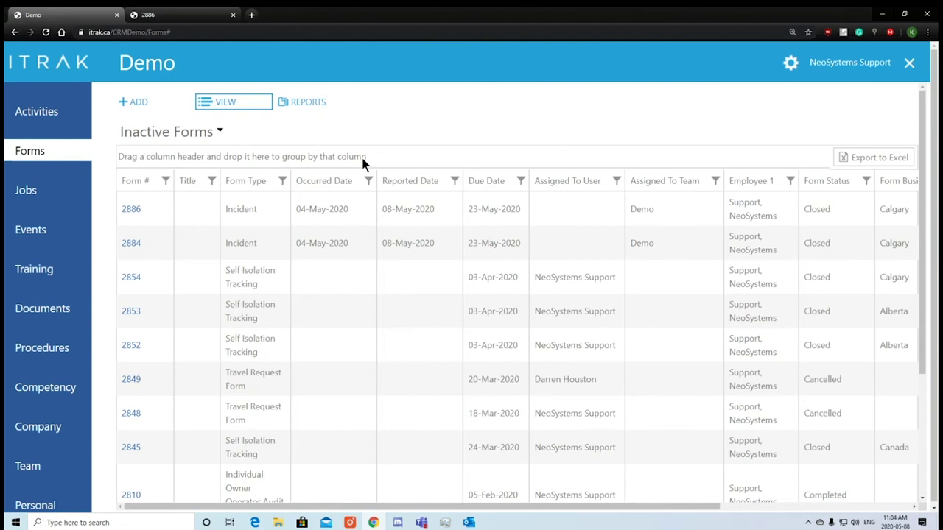
Log off ITRAK, view the session-expired form 2886 tab, then return to the login page.
{"action": "left_click", "coordinate": [911, 63]}
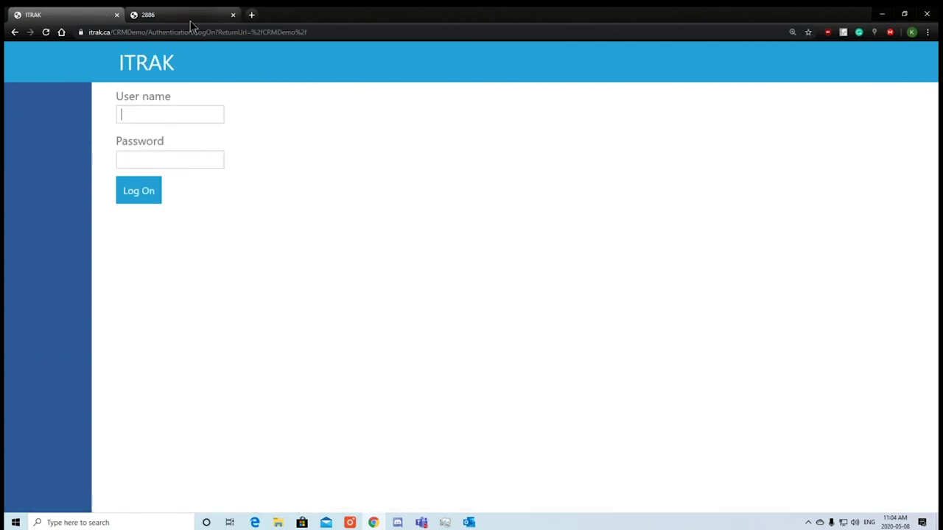
{"action": "left_click", "coordinate": [189, 19]}
{"action": "mouse_move", "coordinate": [341, 239]}
{"action": "left_mouse_down"}
{"action": "mouse_move", "coordinate": [313, 215]}
{"action": "mouse_move", "coordinate": [329, 236]}
{"action": "left_mouse_up"}
{"action": "left_click", "coordinate": [360, 251]}
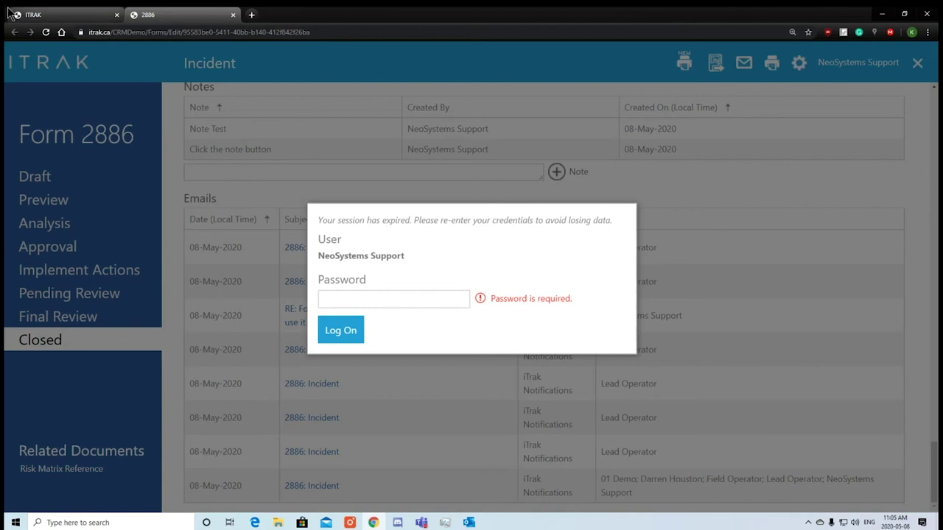
{"action": "left_click", "coordinate": [66, 15]}
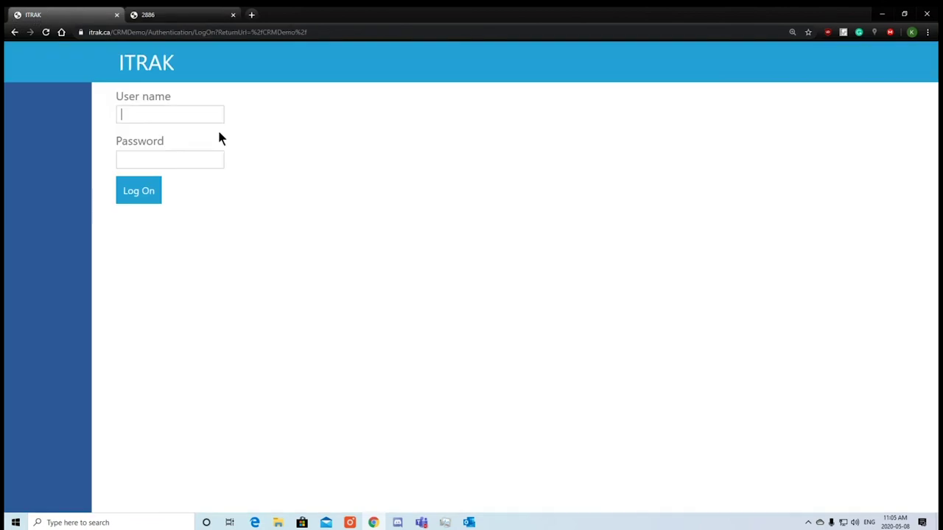